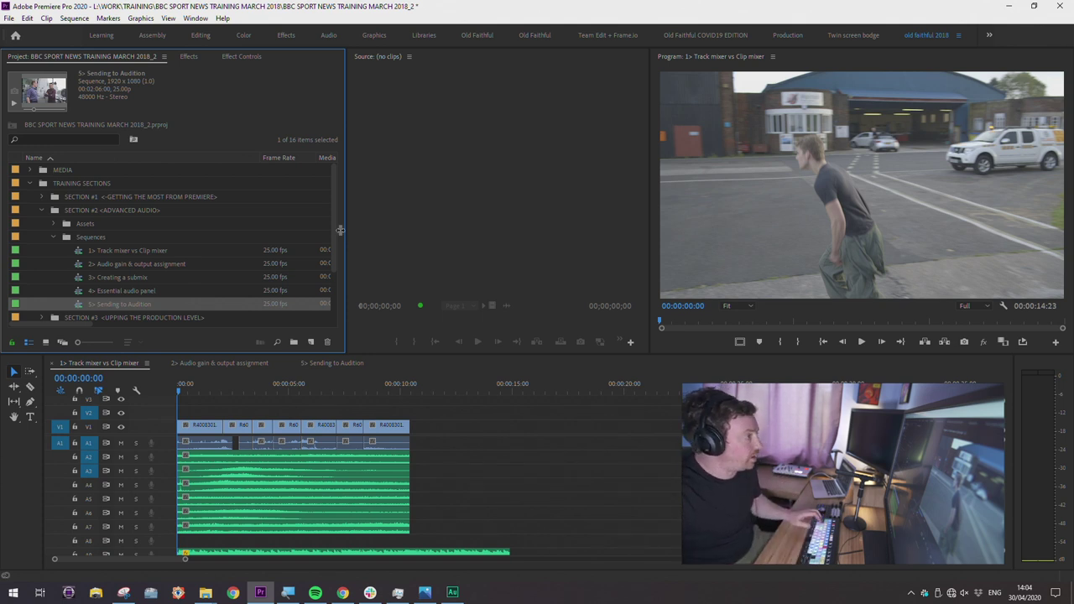
Switch to the "2> Audio gain & output assignment" sequence and make the timeline area taller
left_click(41, 210)
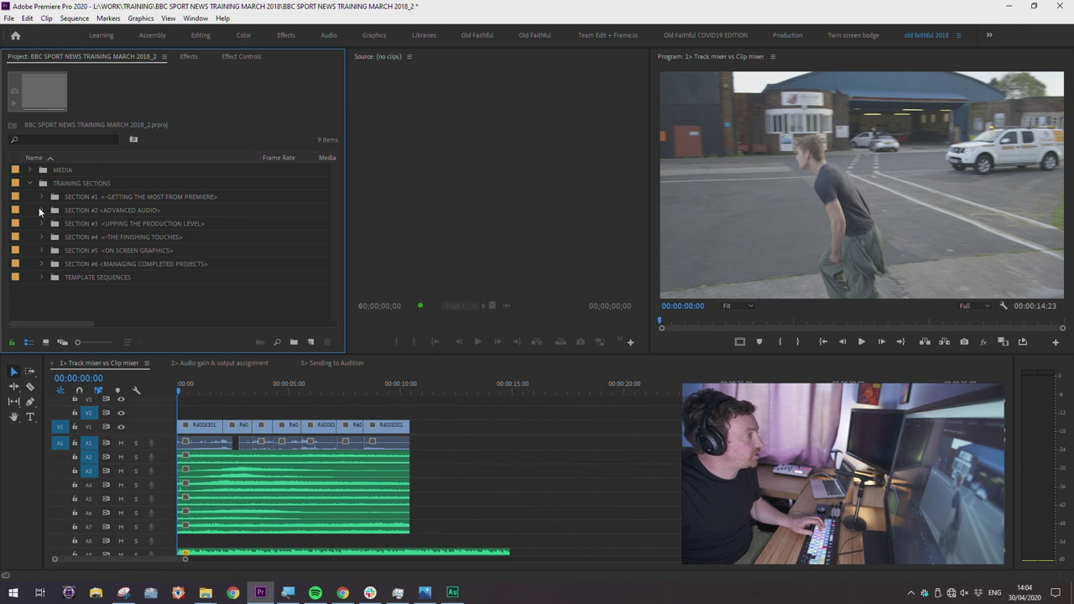
left_click(42, 210)
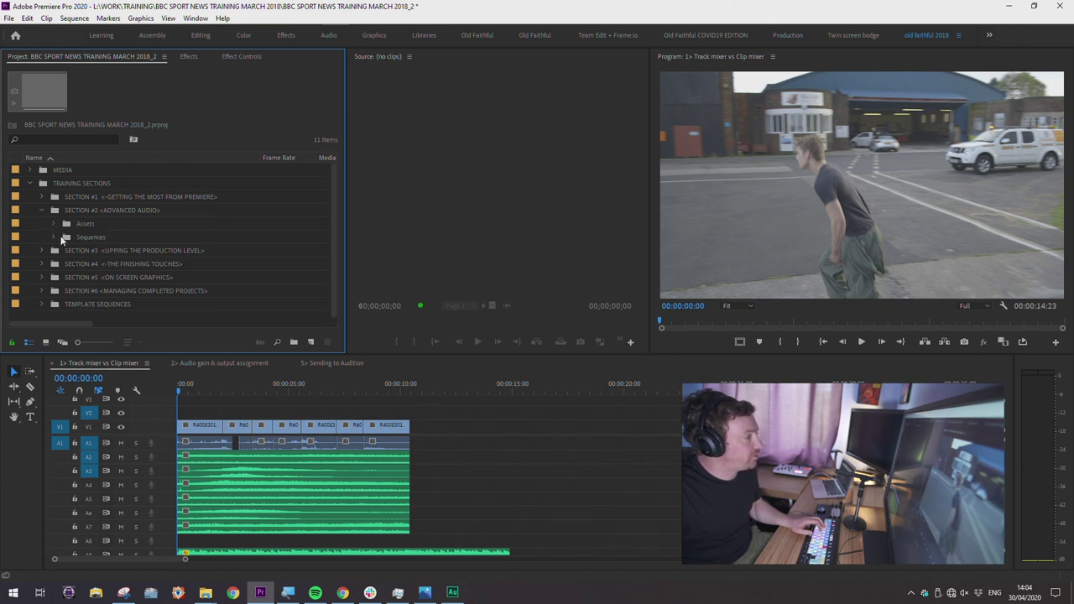
left_click(237, 362)
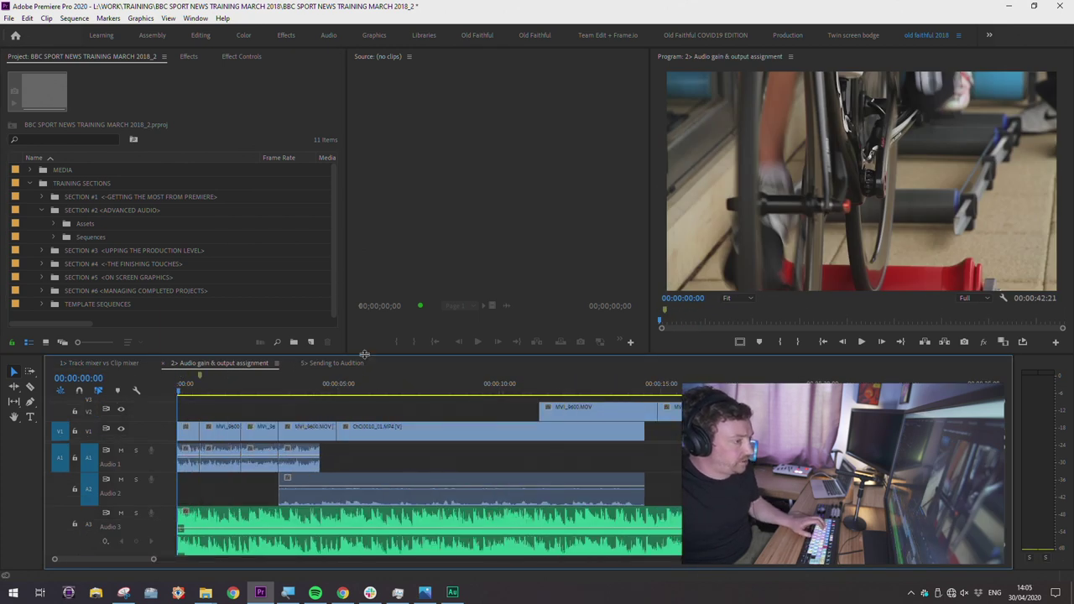
left_click_drag(365, 356, 361, 288)
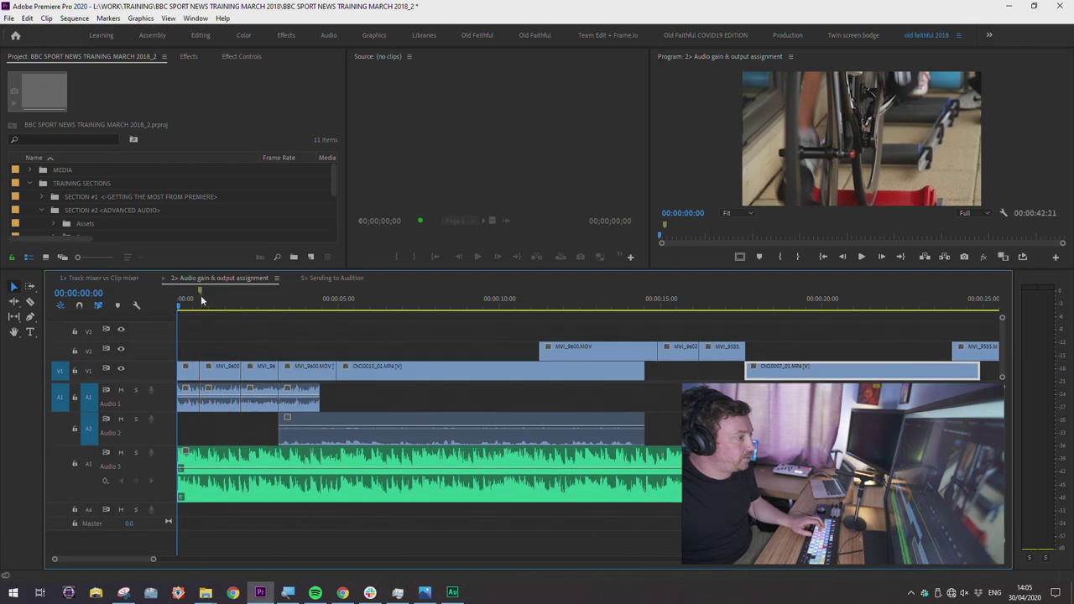
Play the opening seconds of the sequence twice from its start to check the audio levels
key("space")
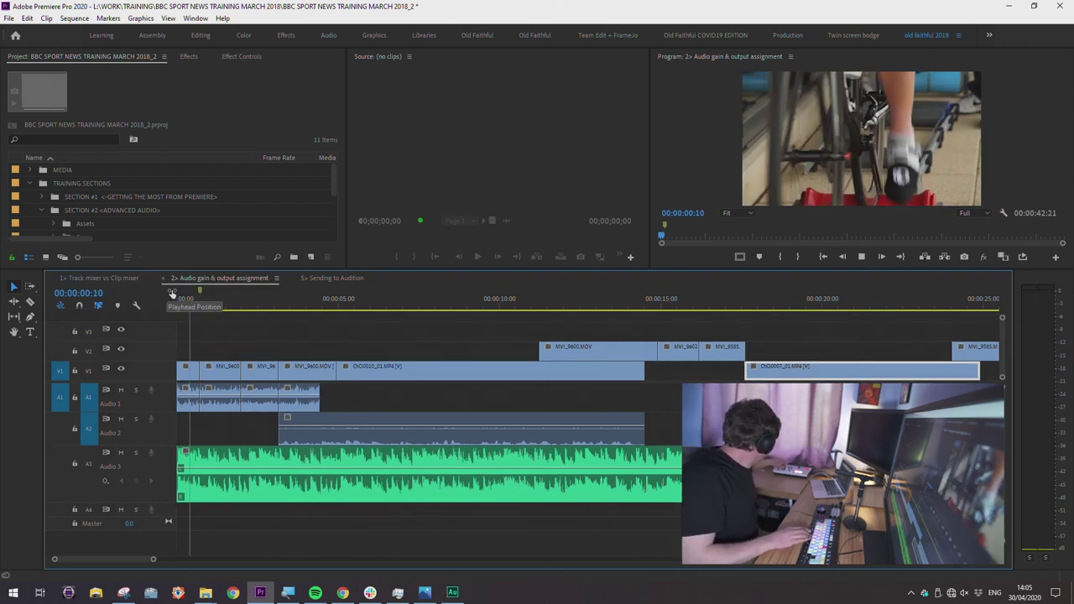
key("space")
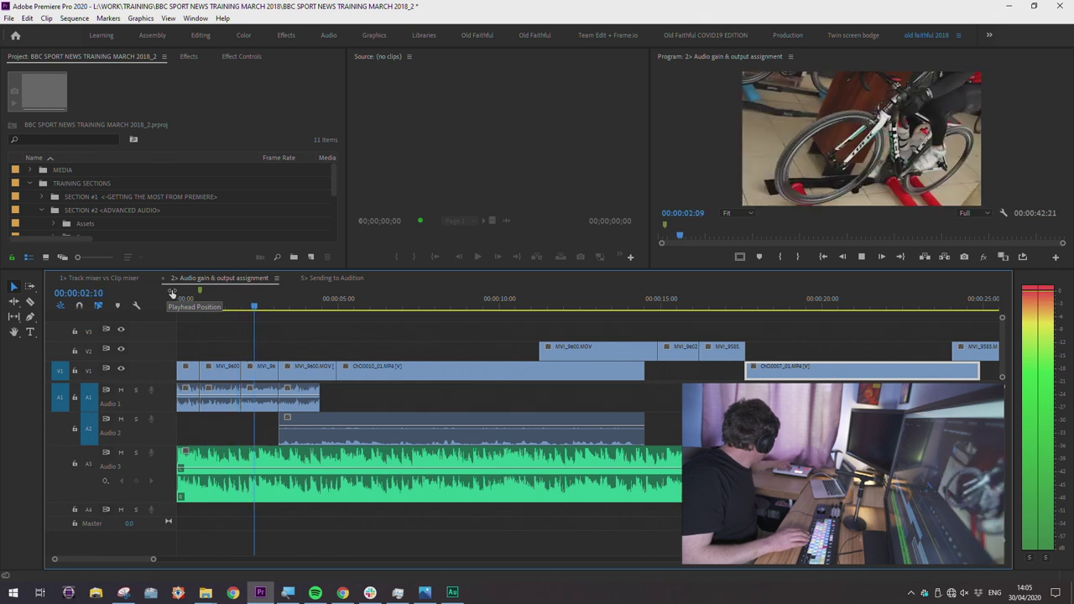
key("space")
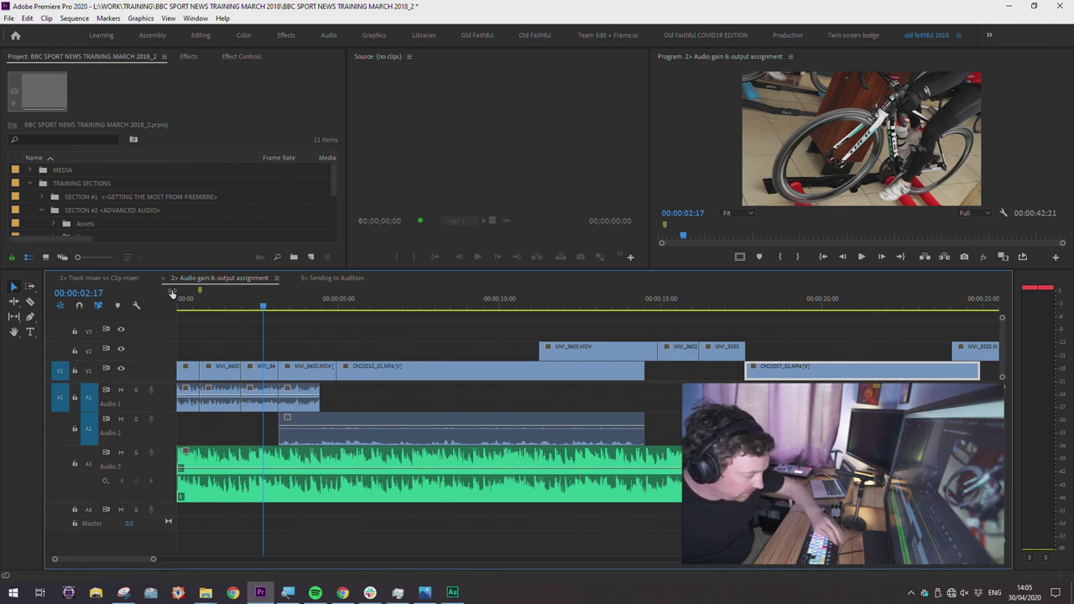
key("Home")
key("space")
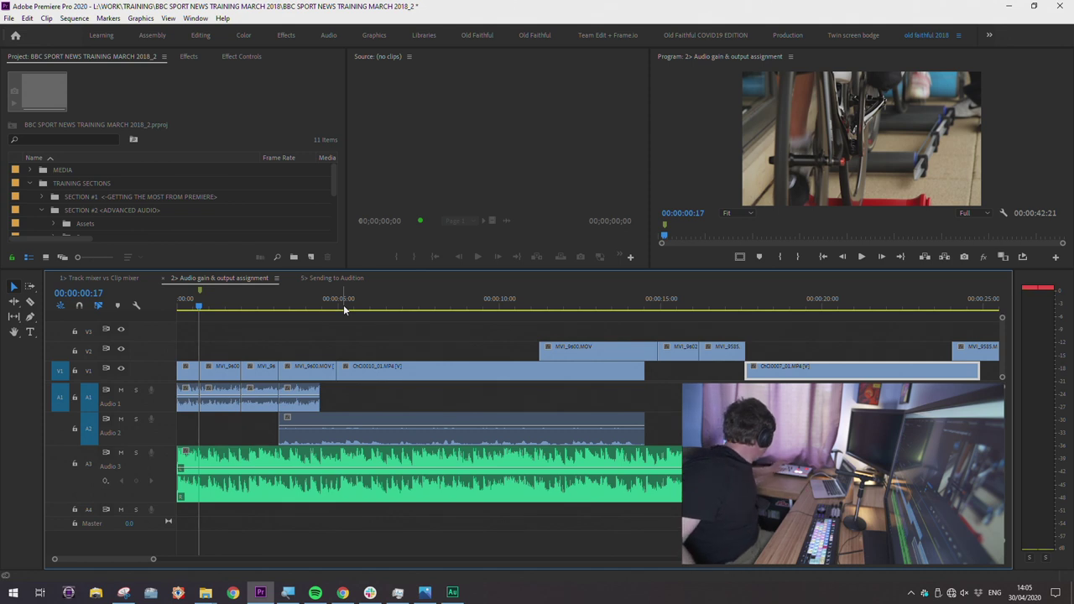
key("space")
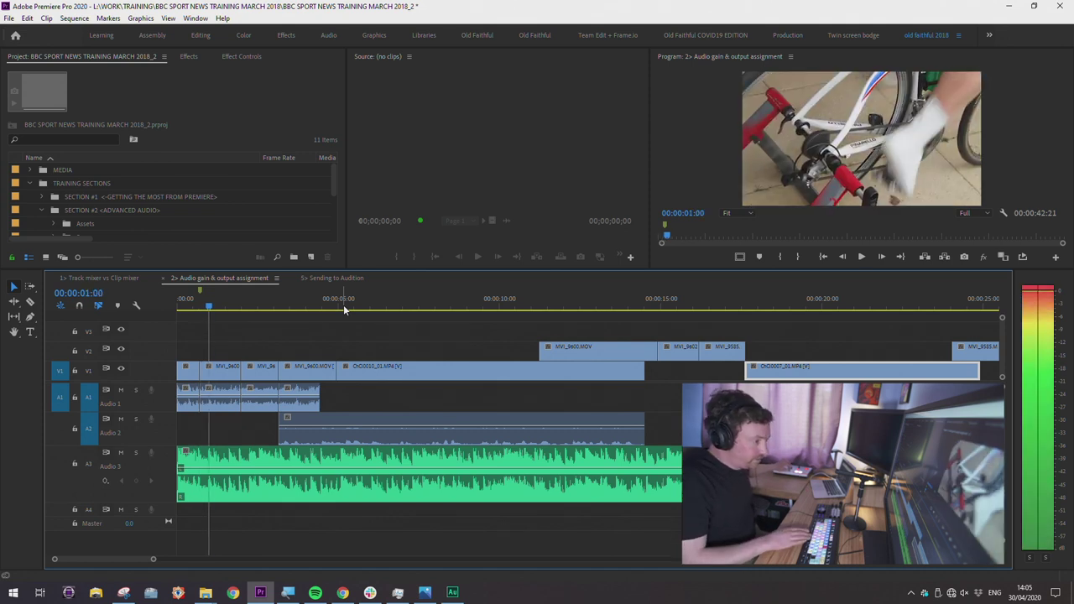
Check the system volume, then replay the opening of the sequence and return the playhead to the start
left_click(964, 593)
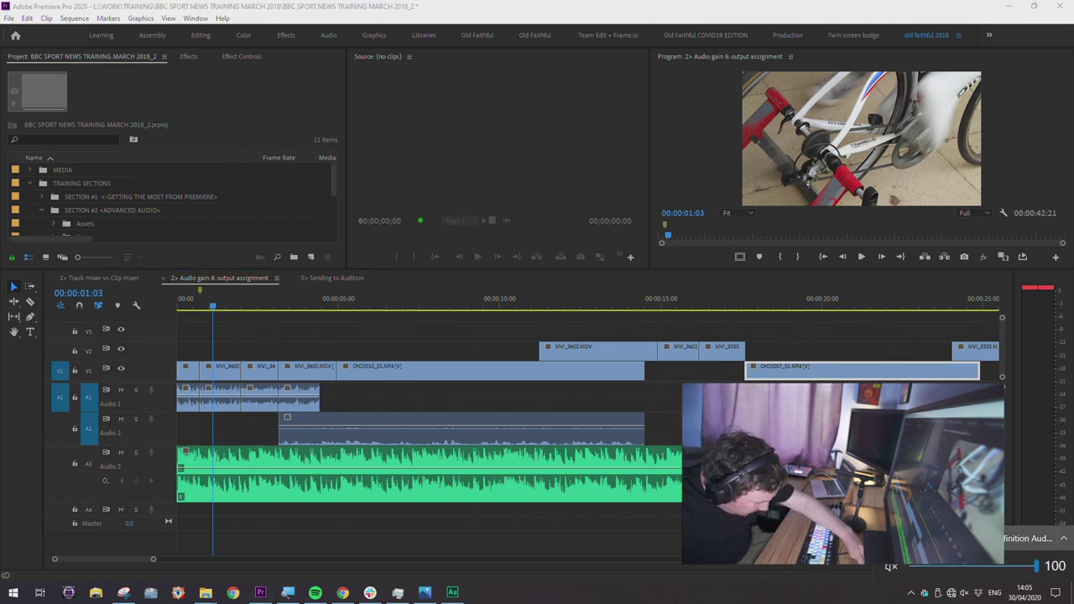
left_click(212, 317)
key("Home")
key("space")
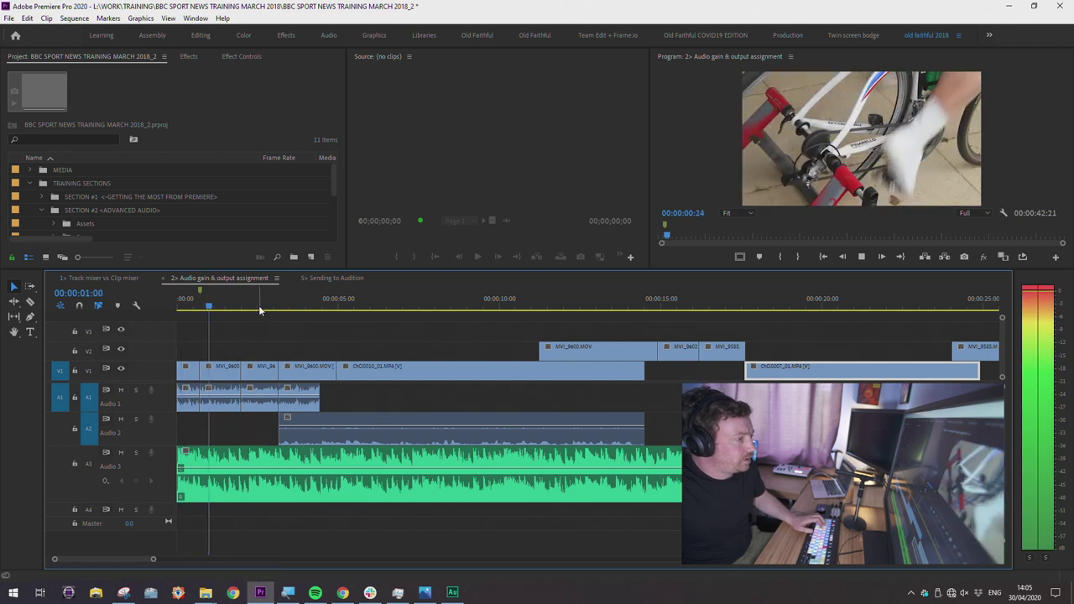
left_click_drag(220, 306, 177, 307)
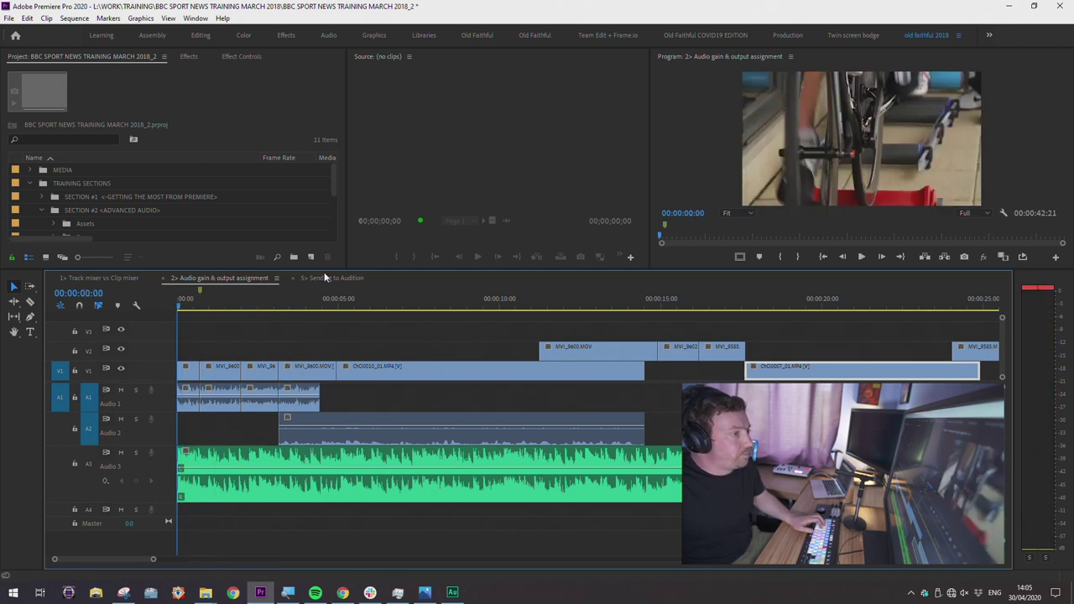
Adjust the timeline area's height and zoom out to show the whole sequence, with the playhead at the start
left_click_drag(330, 269, 330, 266)
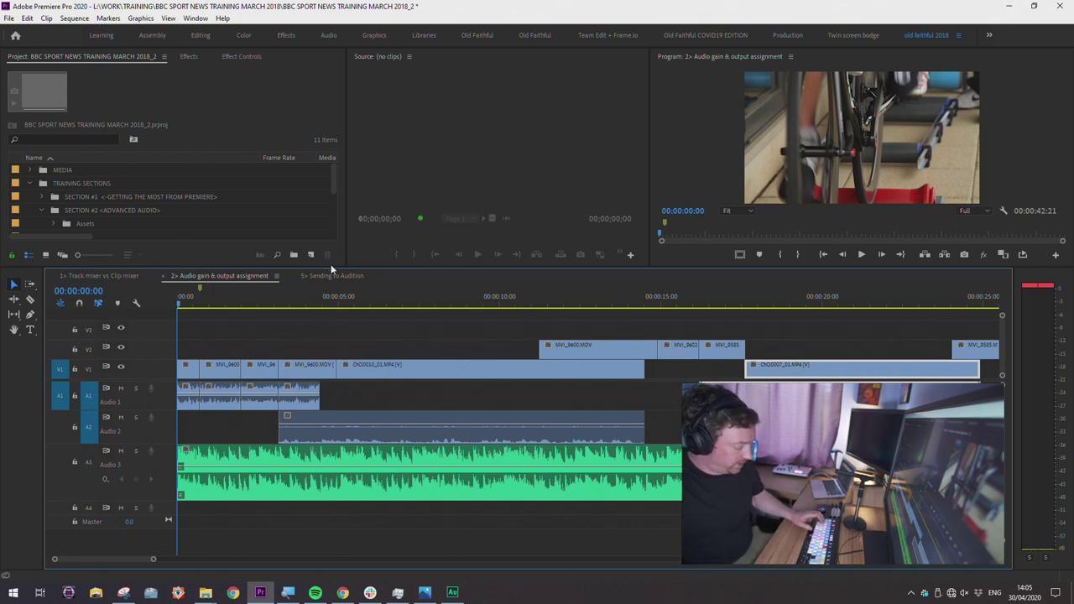
left_click_drag(252, 300, 197, 311)
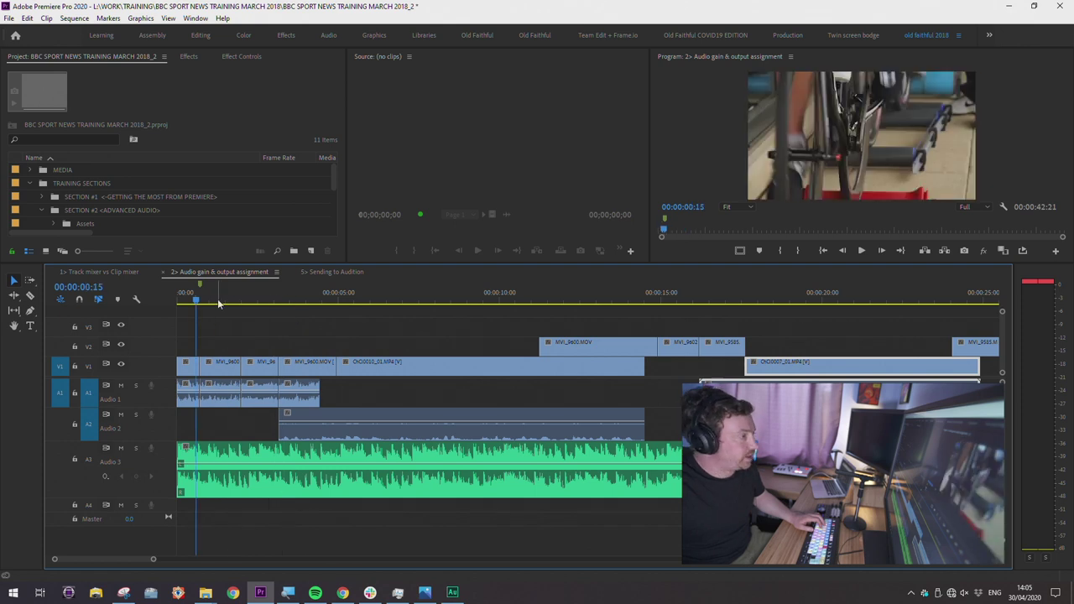
left_click_drag(428, 263, 430, 258)
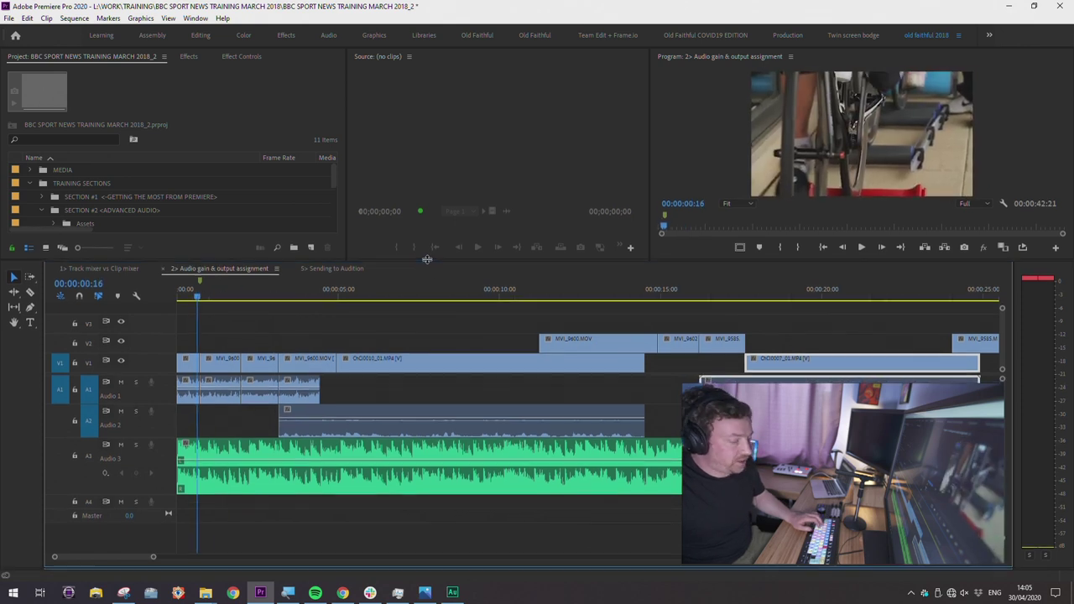
key("minus")
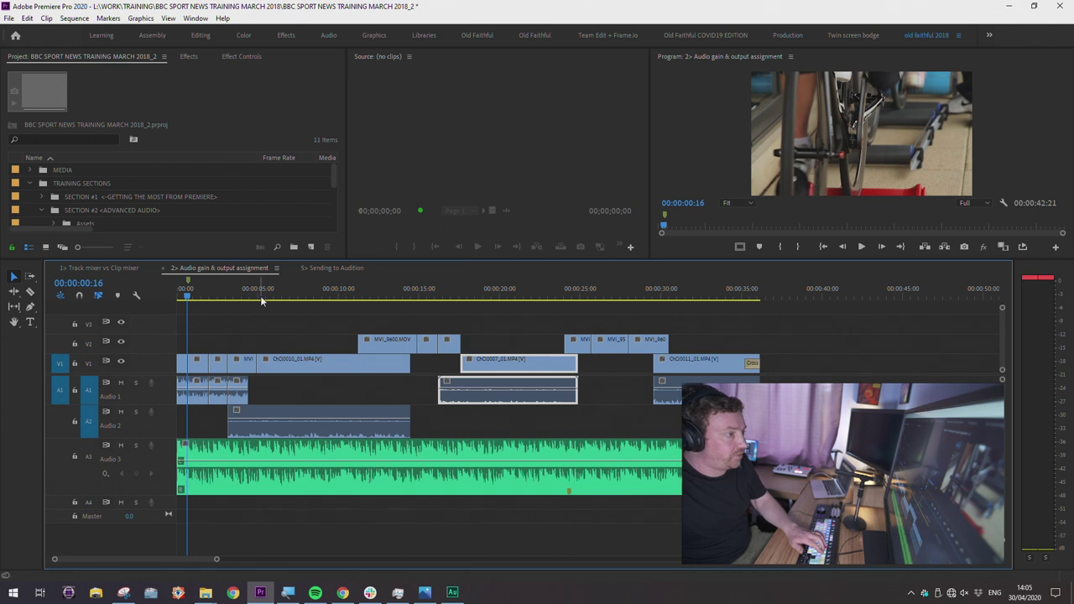
left_click(176, 299)
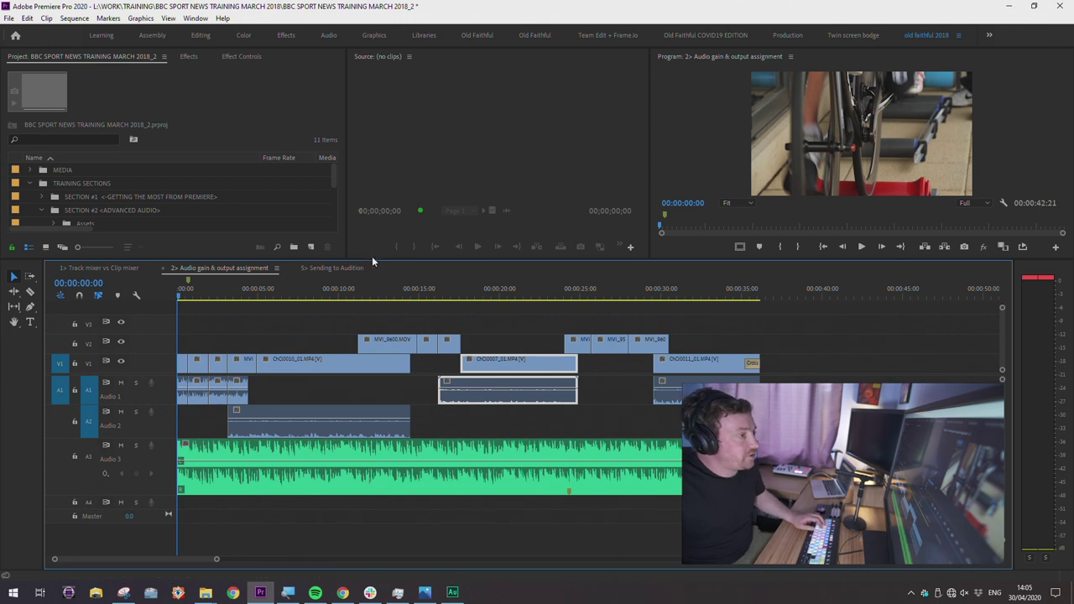
left_click_drag(371, 260, 371, 293)
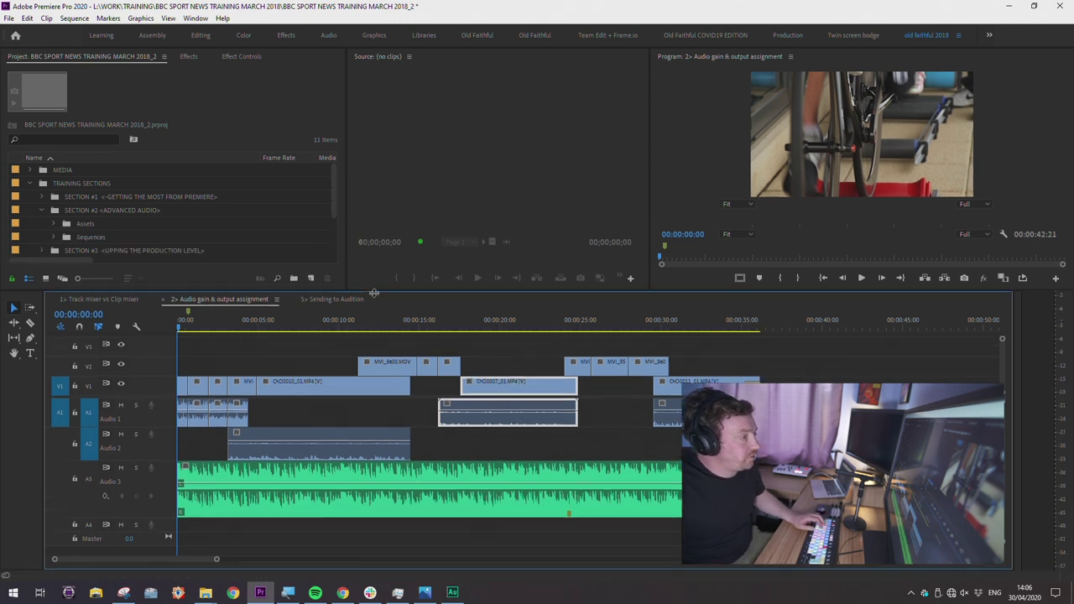
Move the playhead to 00:00:08:02 and reveal the interview clip ChCl0010_01.MP4 in the project, enlarging the project area
left_click(301, 329)
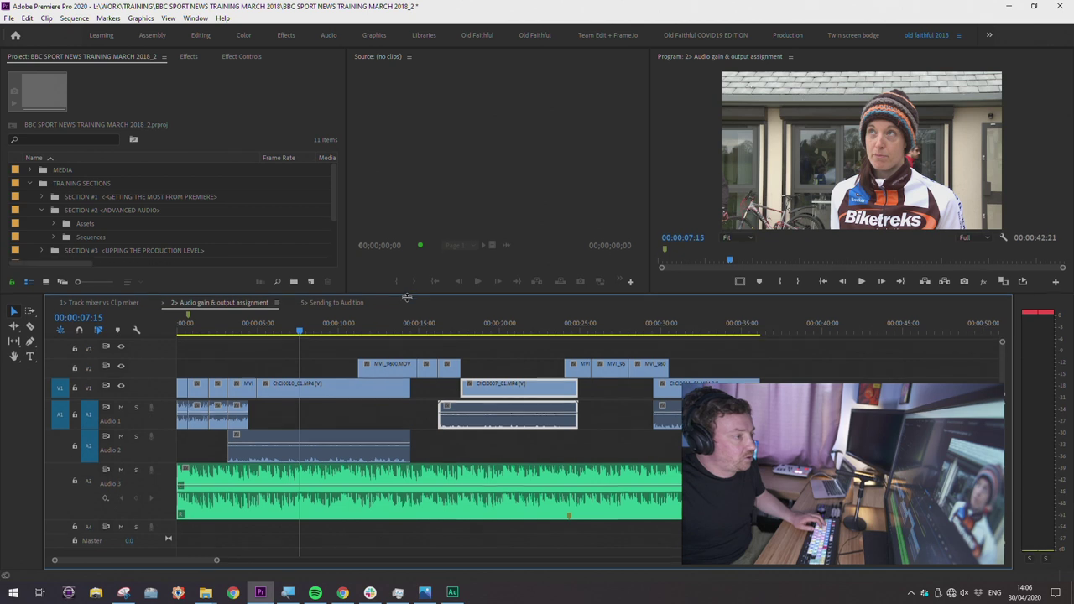
left_click_drag(406, 292, 407, 296)
left_click(303, 327)
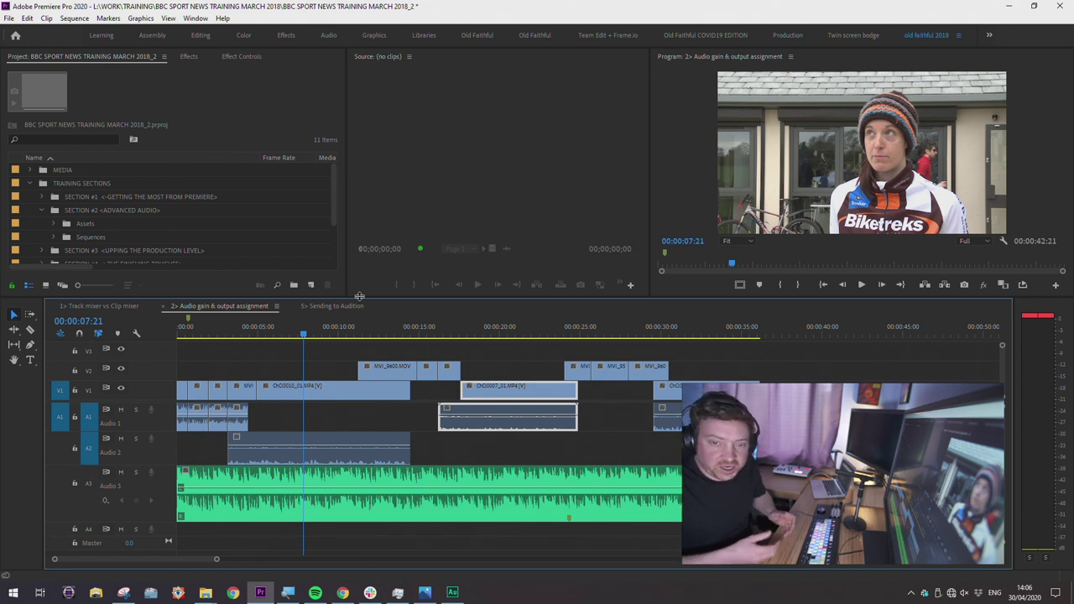
left_click(307, 327)
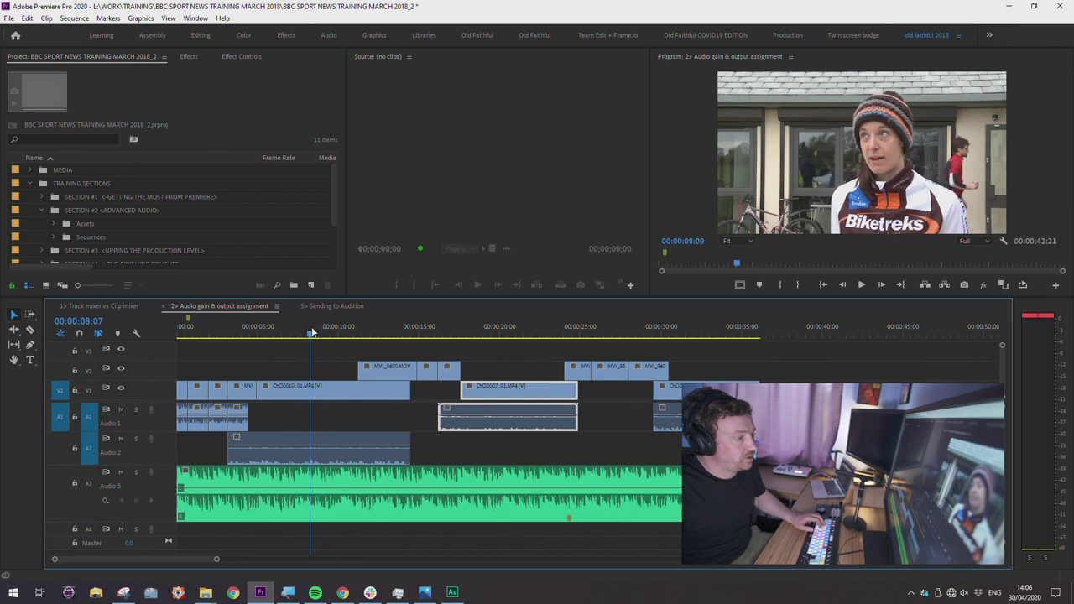
left_click(319, 392)
right_click(323, 391)
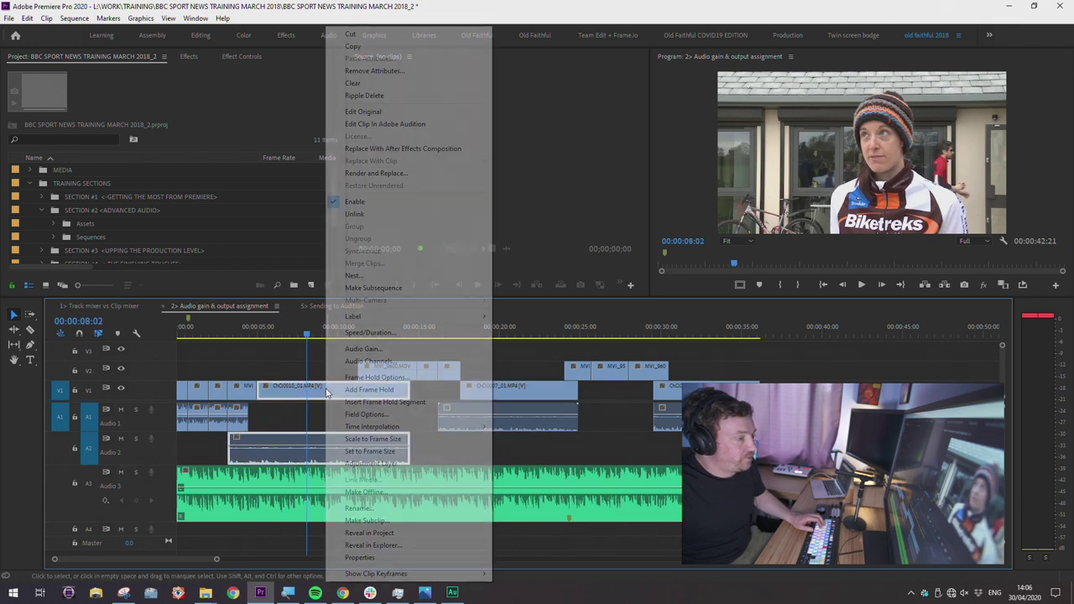
left_click(438, 533)
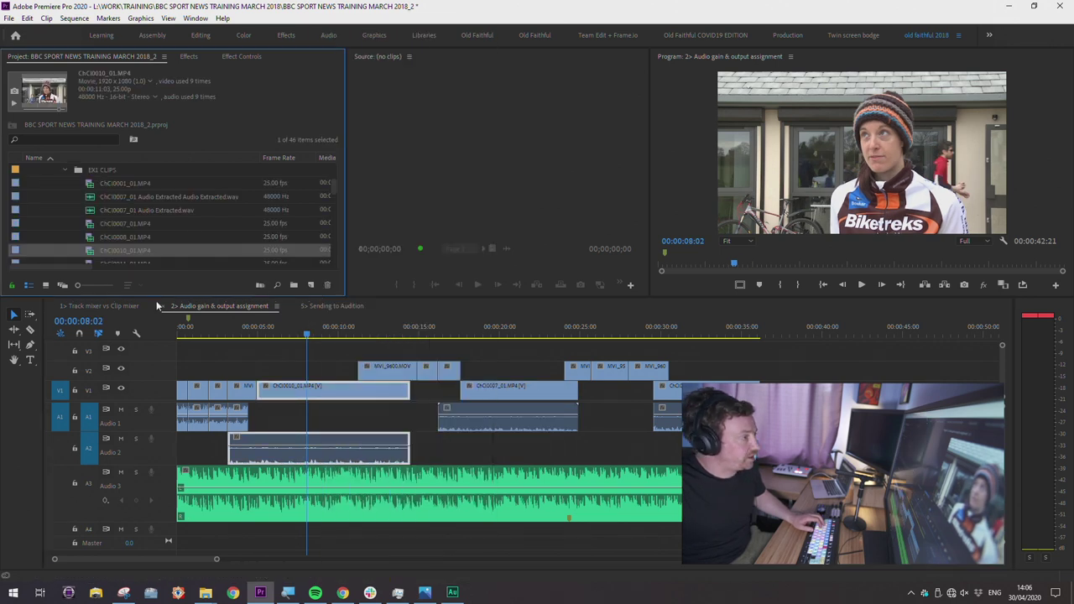
left_click_drag(157, 297, 157, 414)
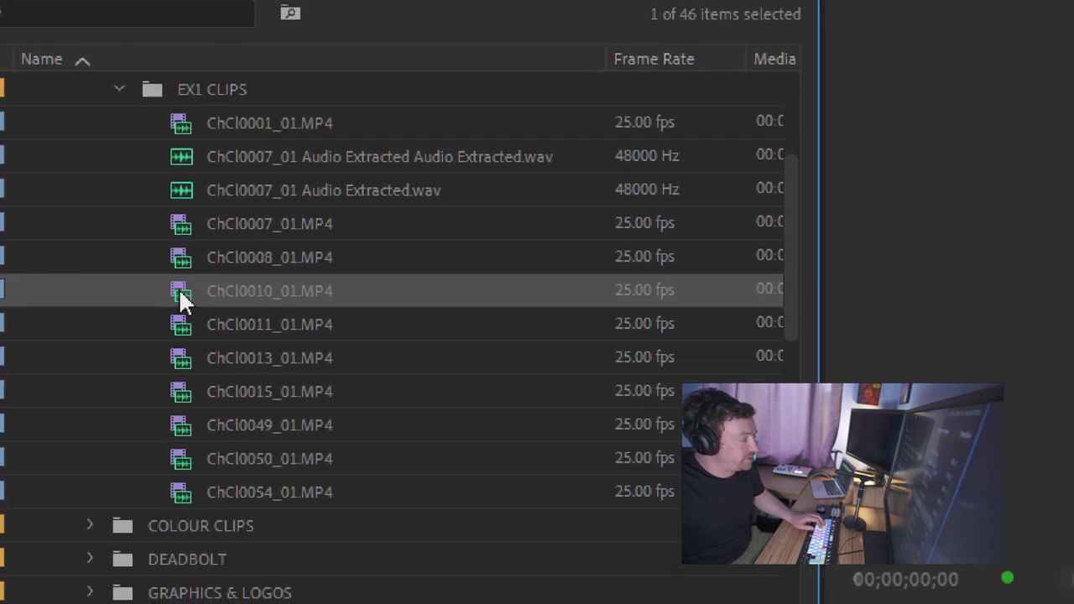
View the file properties of ChCl0010_01.MP4, including its source audio format, and close them
right_click(180, 296)
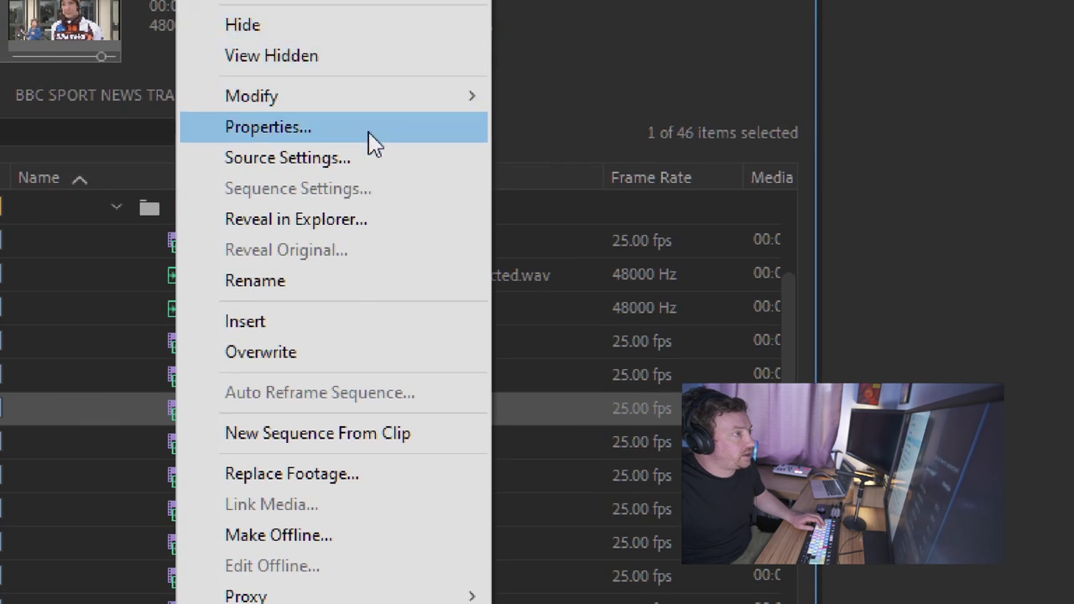
left_click(367, 134)
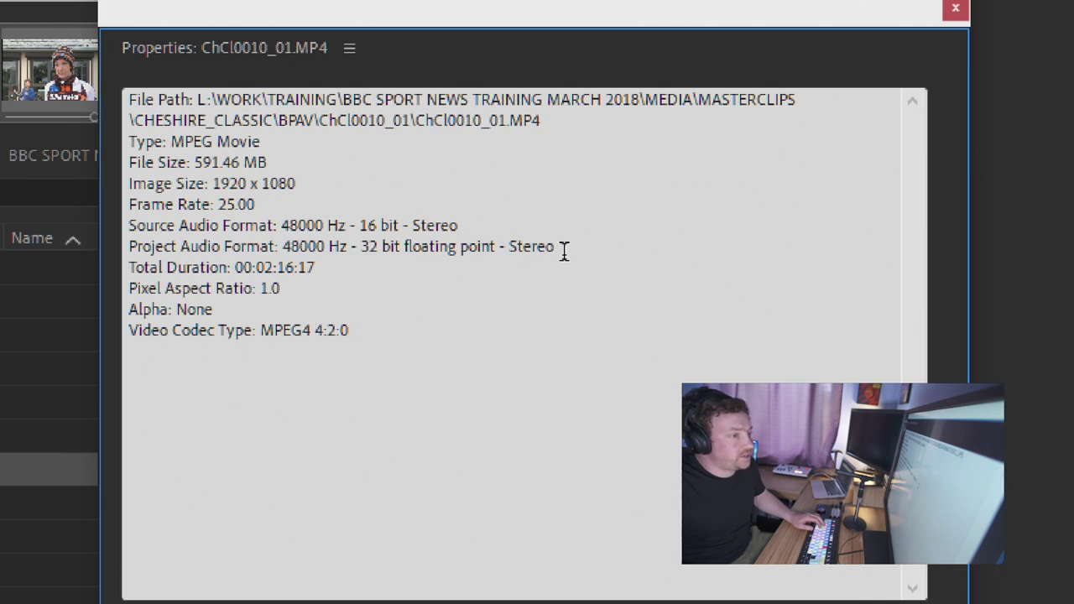
left_click(954, 8)
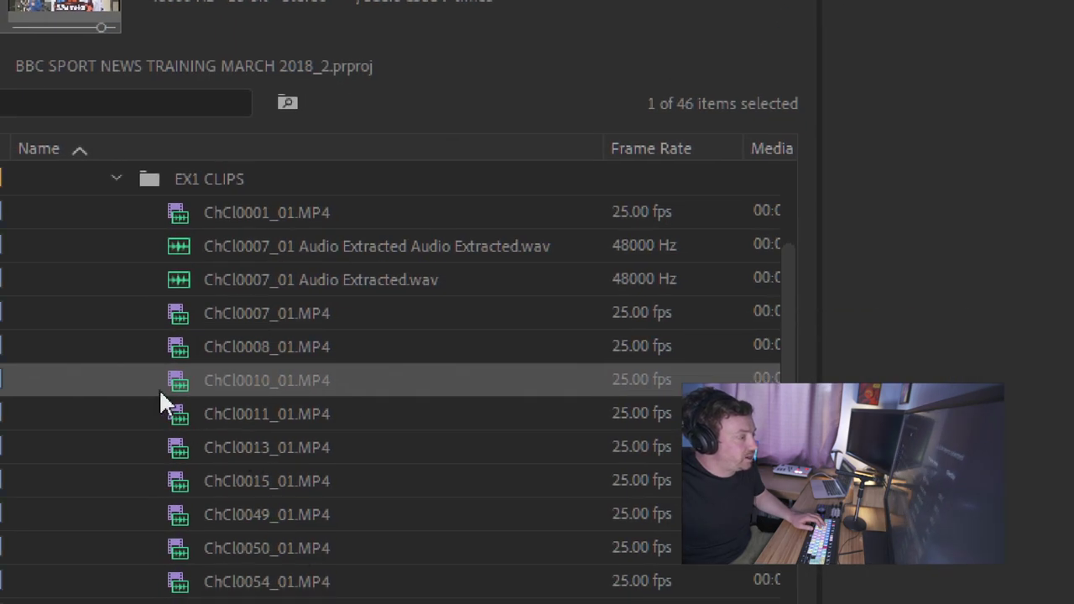
Load ChCl0010_01.MP4 into the Source monitor and widen the monitor
left_click(177, 380)
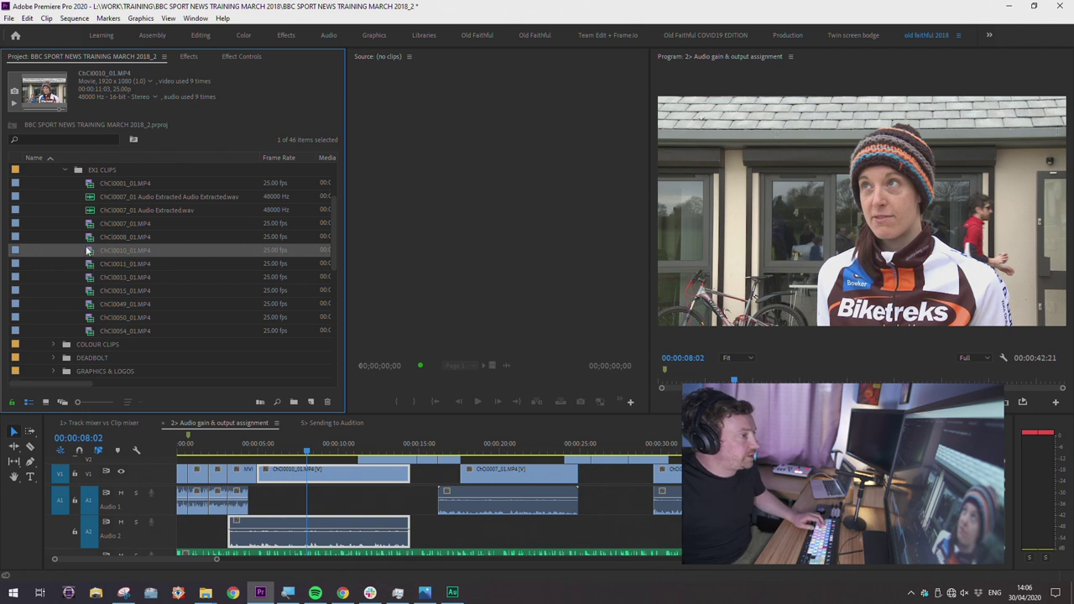
double_click(103, 277)
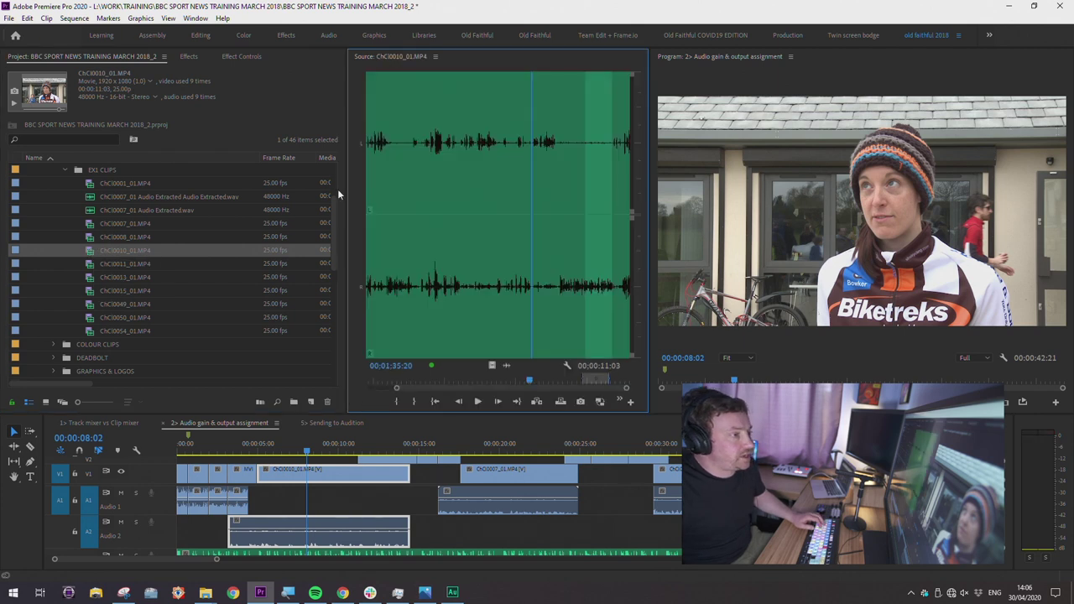
left_click_drag(346, 204, 265, 203)
Alternate the Source monitor between the clip's video picture and audio waveform, ending on the stereo waveform
left_click(453, 366)
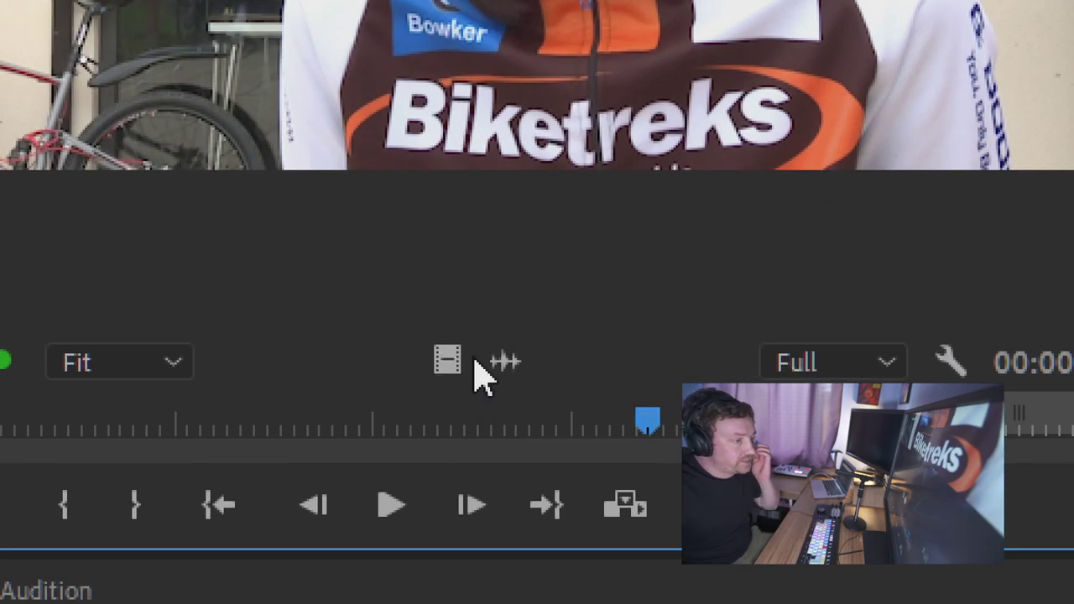
left_click(499, 359)
left_click(448, 360)
left_click(499, 361)
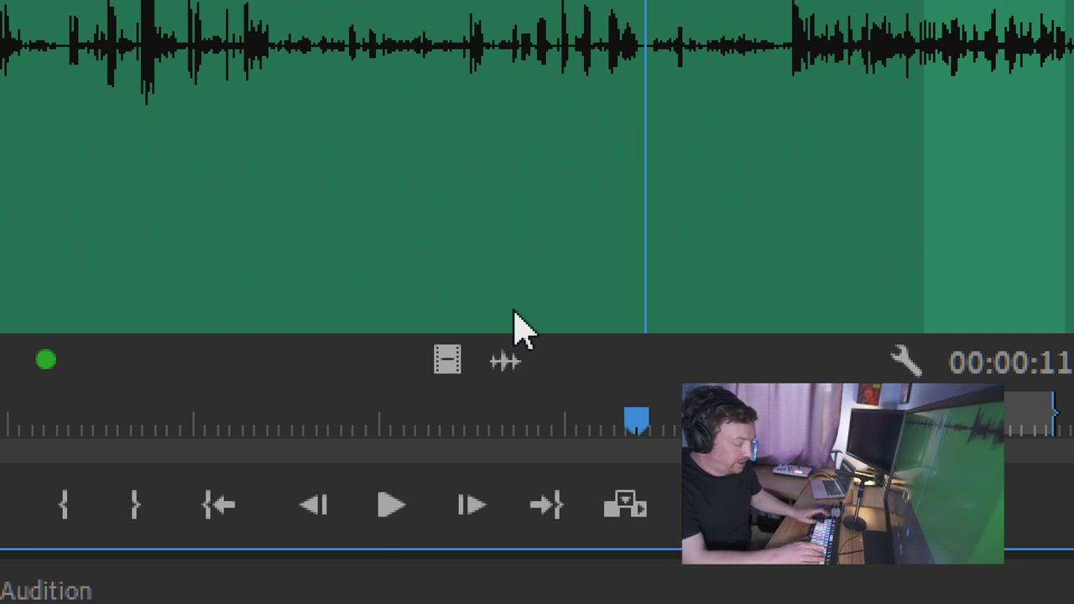
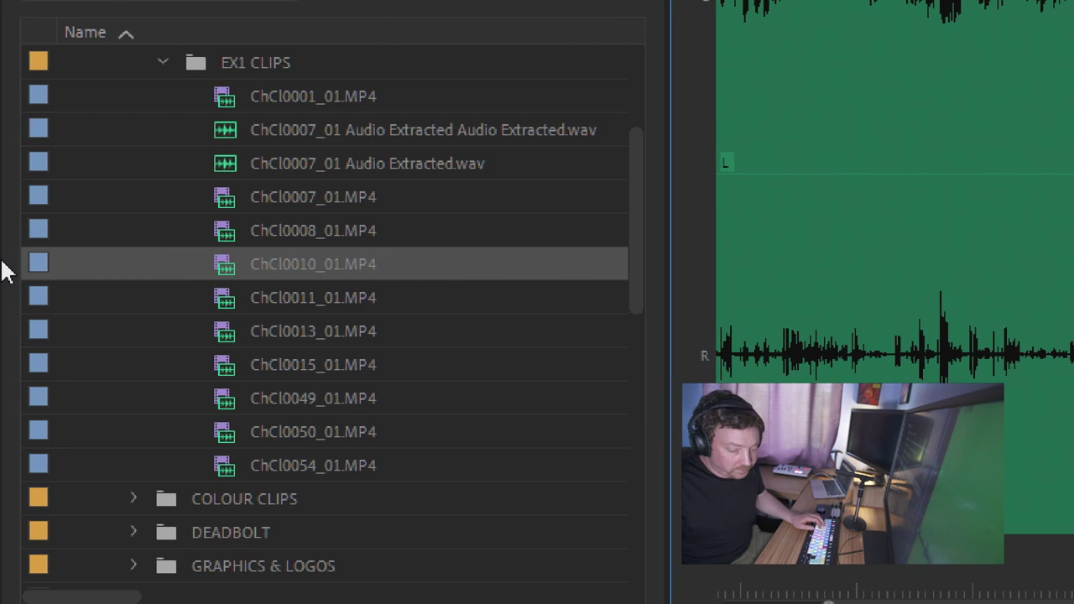
right_click(216, 265)
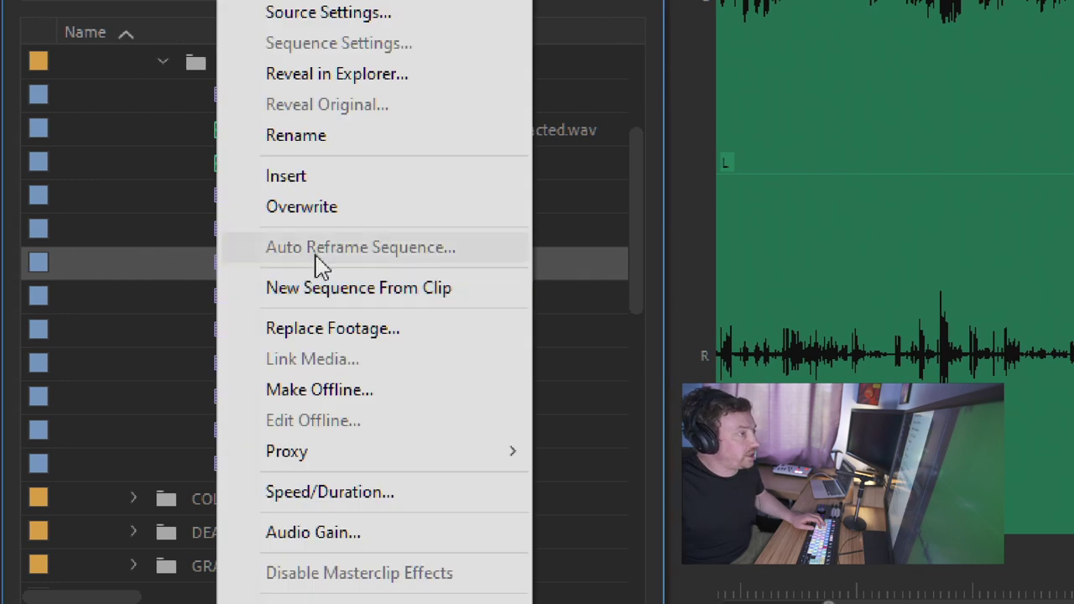
key("Escape")
left_click(223, 364)
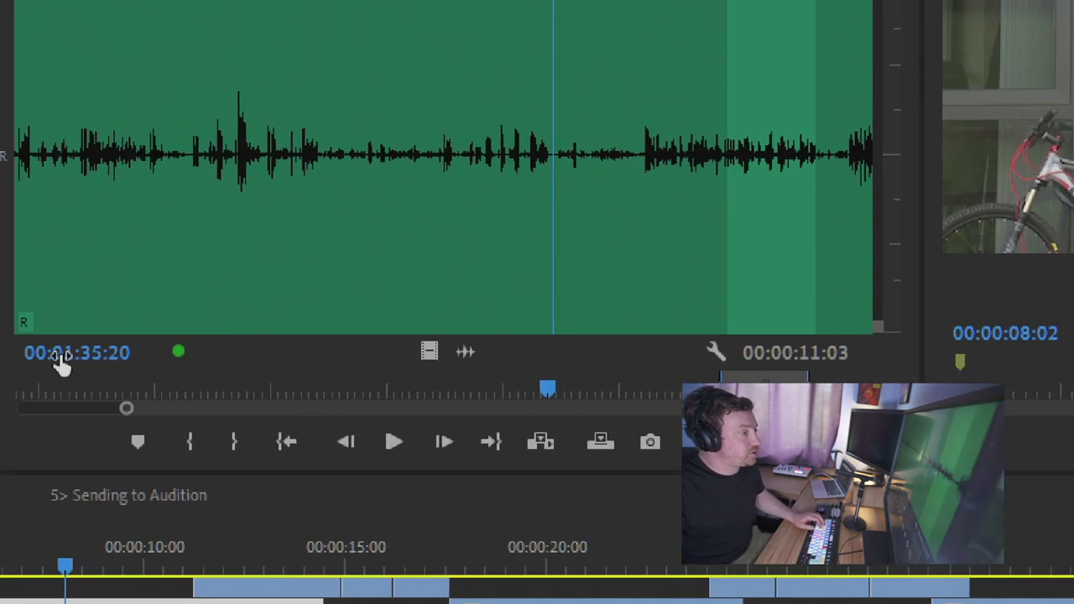
Show the video picture of ChCl0010_01.MP4 once more and return to its left and right channel waveforms
left_click(430, 352)
left_click(466, 352)
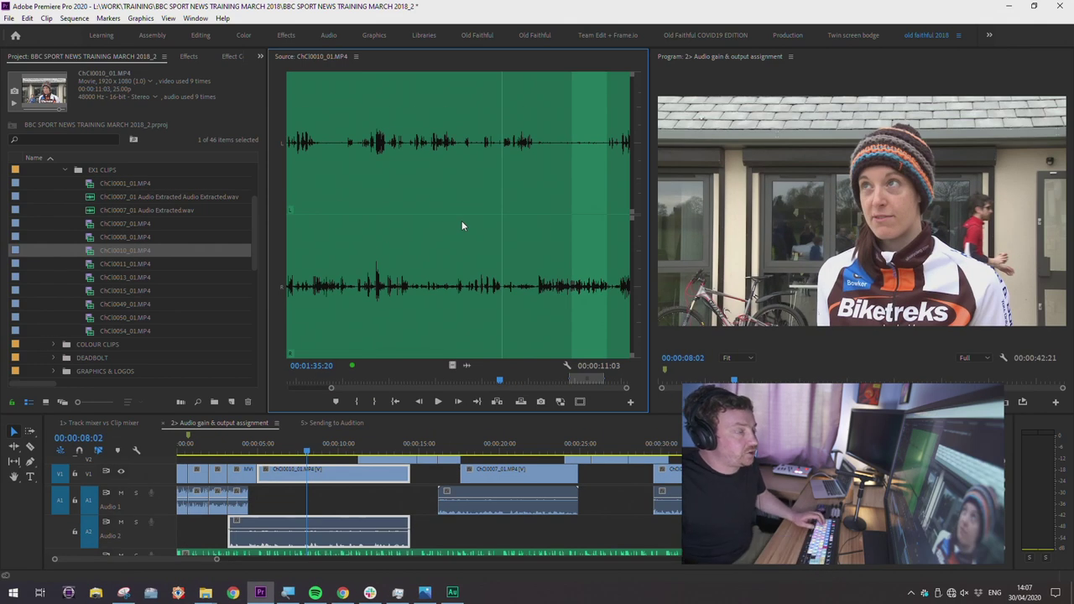
Play ChCl0010_01.MP4 from its beginning in the Source monitor and scrub the opening of its left and right waveforms
left_click_drag(332, 388, 290, 384)
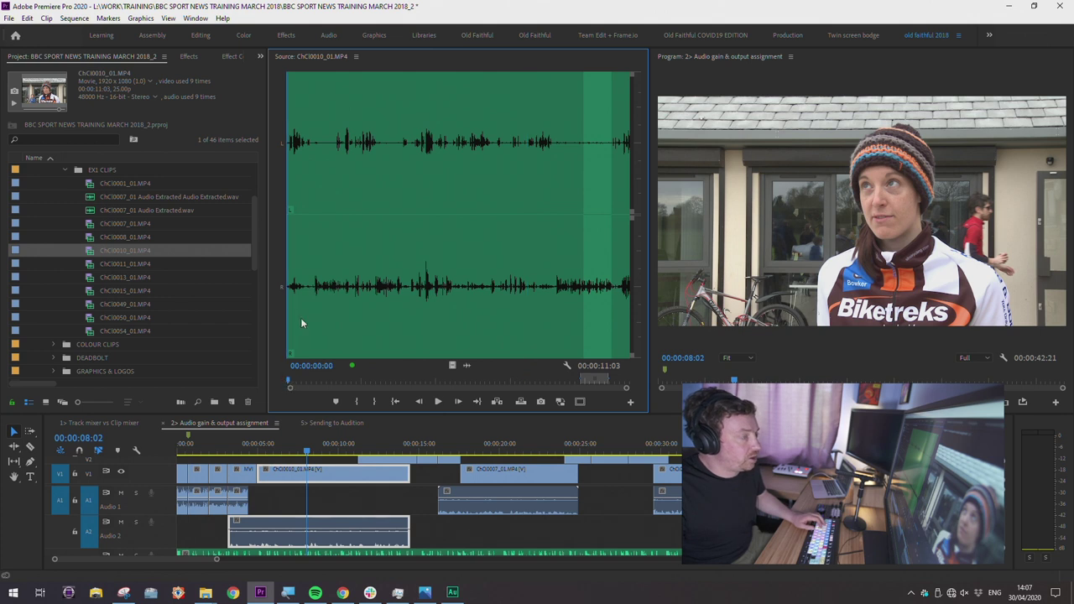
key("space")
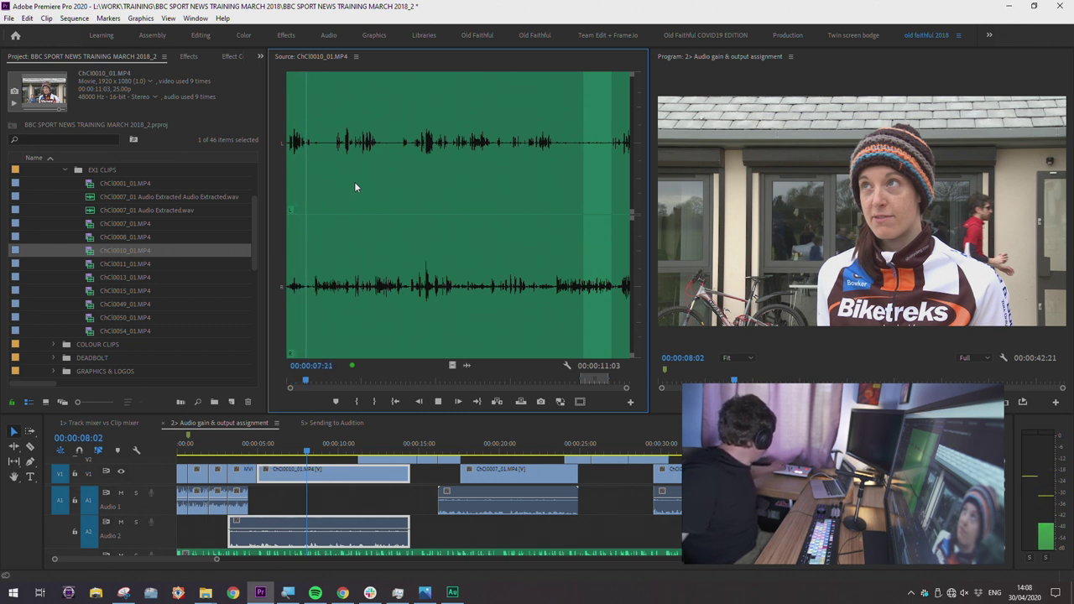
left_click(300, 180)
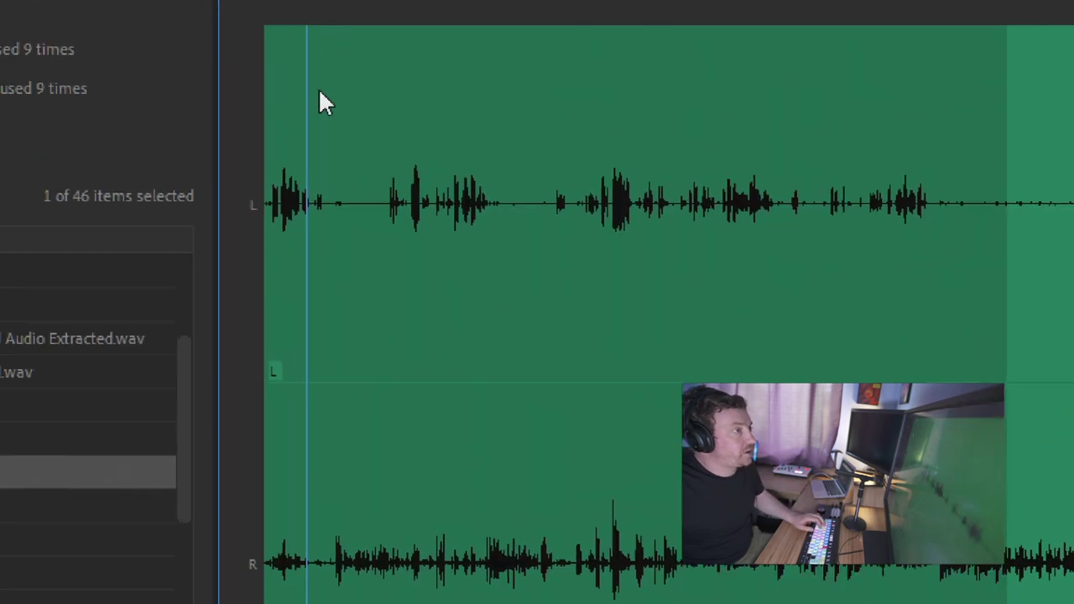
left_click_drag(303, 90, 279, 117)
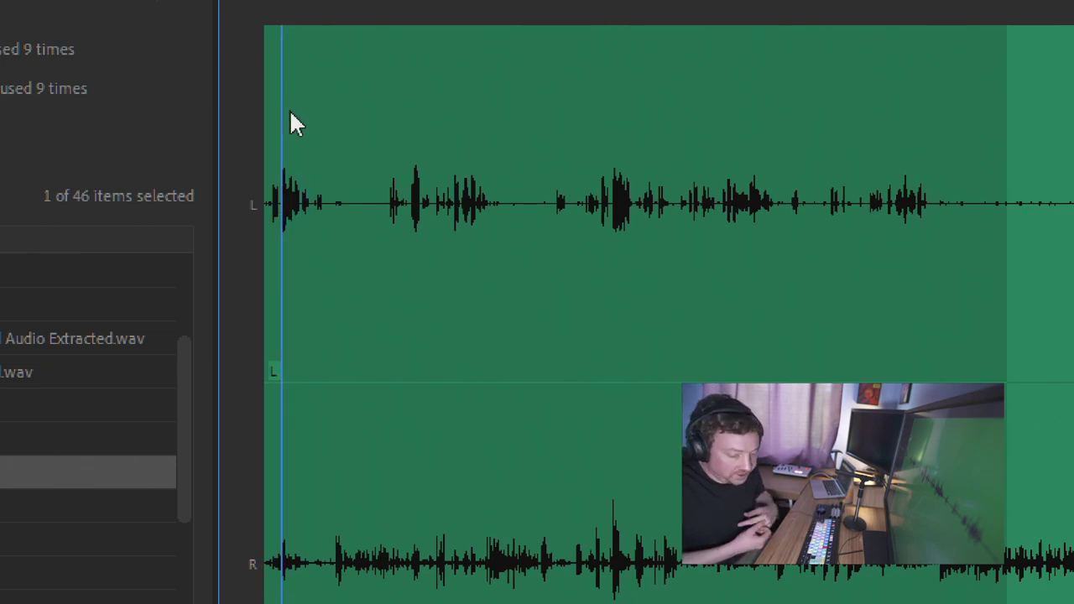
left_click_drag(290, 113, 333, 112)
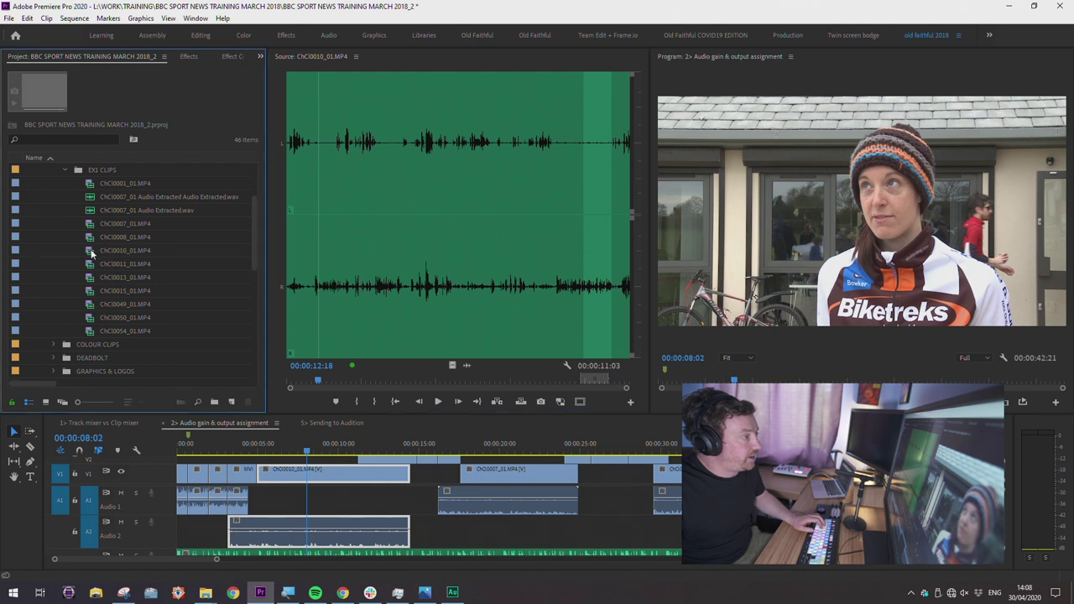
Open the audio channel modification settings for ChCl0007_01.MP4 in the EX1 CLIPS bin
mouse_move(96, 249)
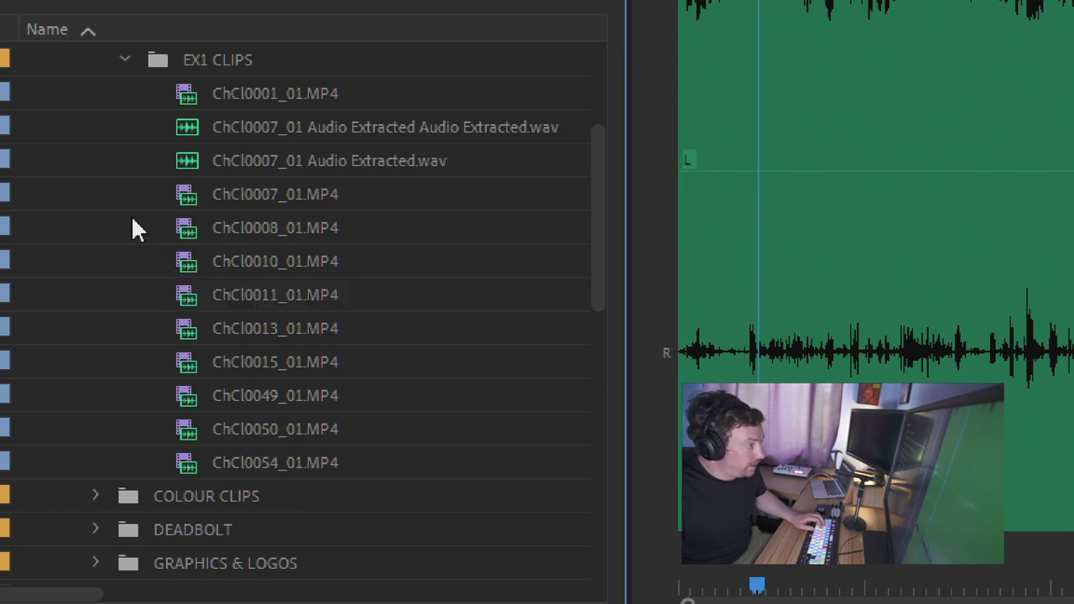
left_click(183, 193)
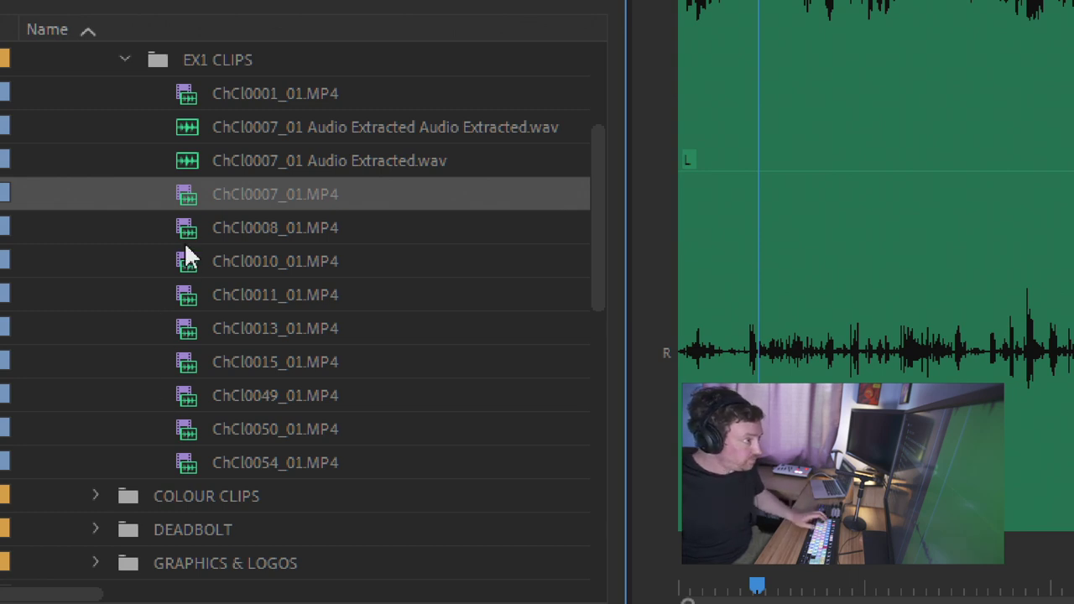
scroll(595, 189, "up", 1)
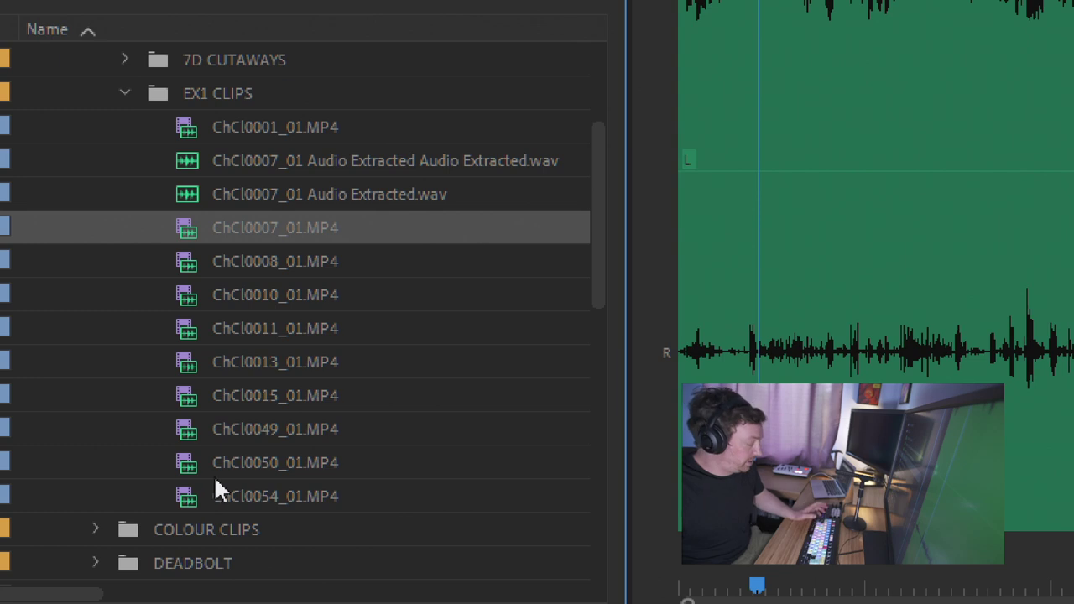
left_click(184, 235)
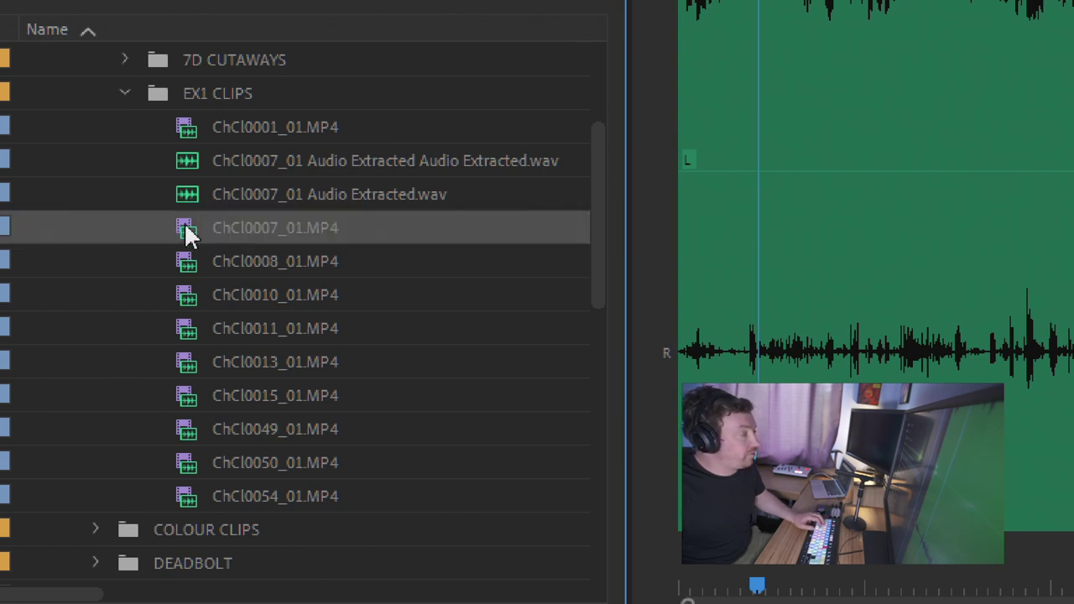
right_click(187, 235)
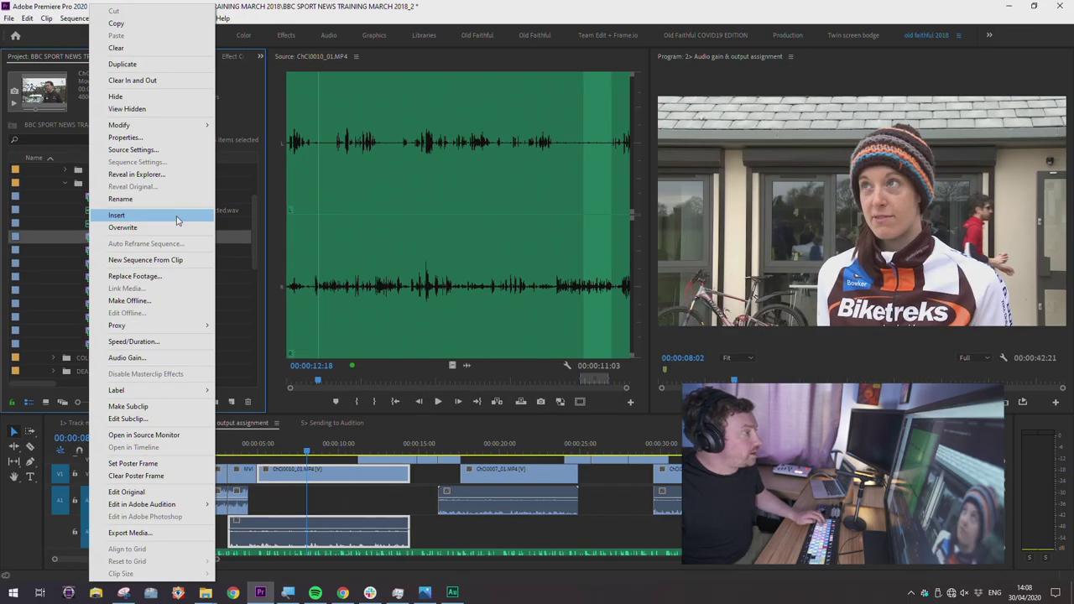
mouse_move(202, 125)
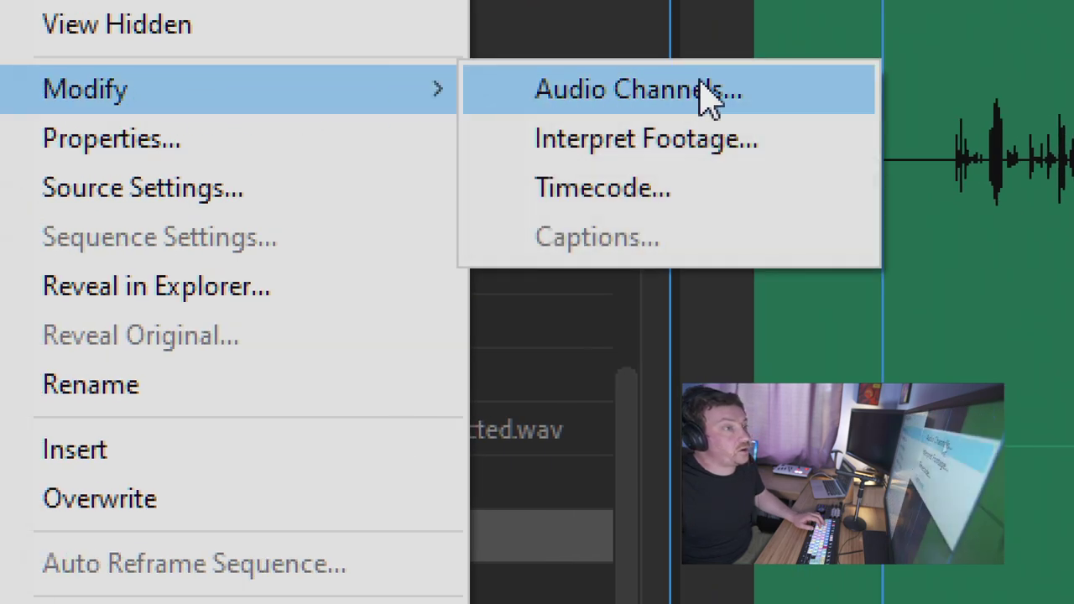
left_click(709, 99)
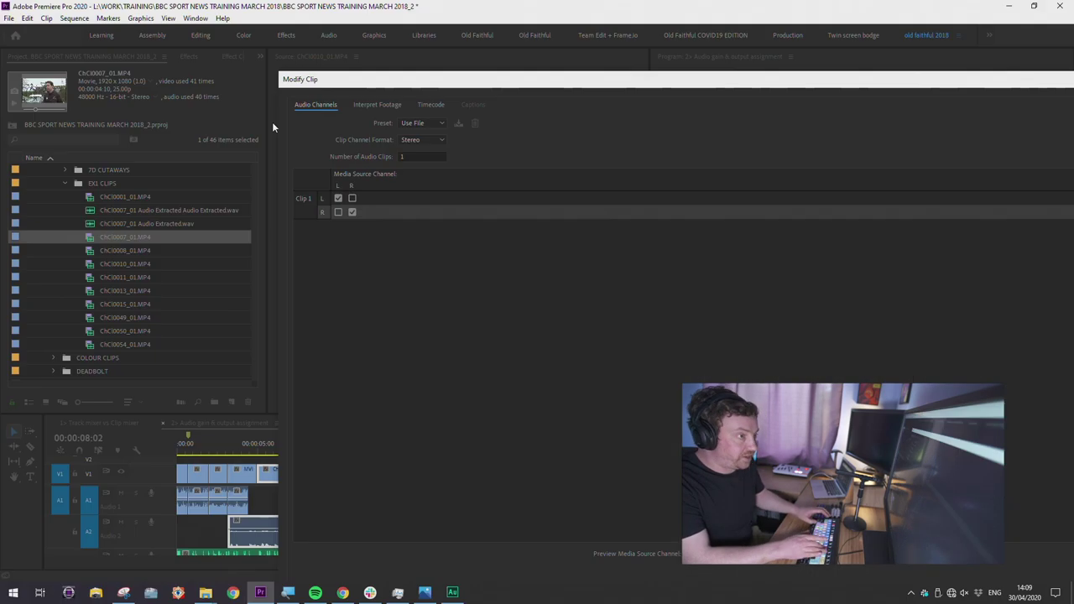
Reposition the Modify Clip dialog and review the available audio channel presets, keeping Use File
left_click_drag(429, 80, 235, 52)
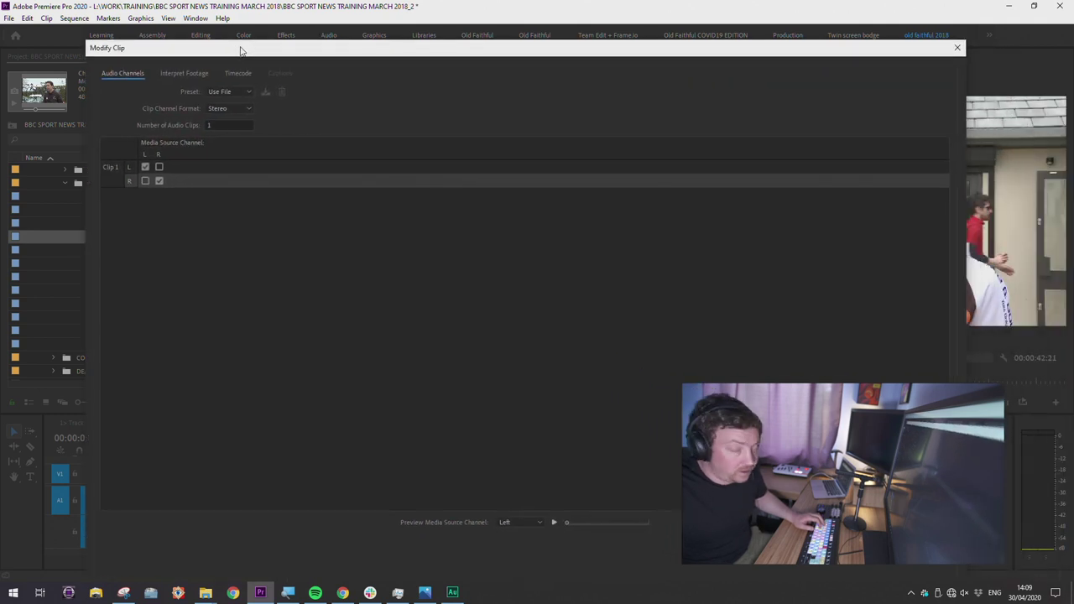
left_click_drag(241, 52, 249, 59)
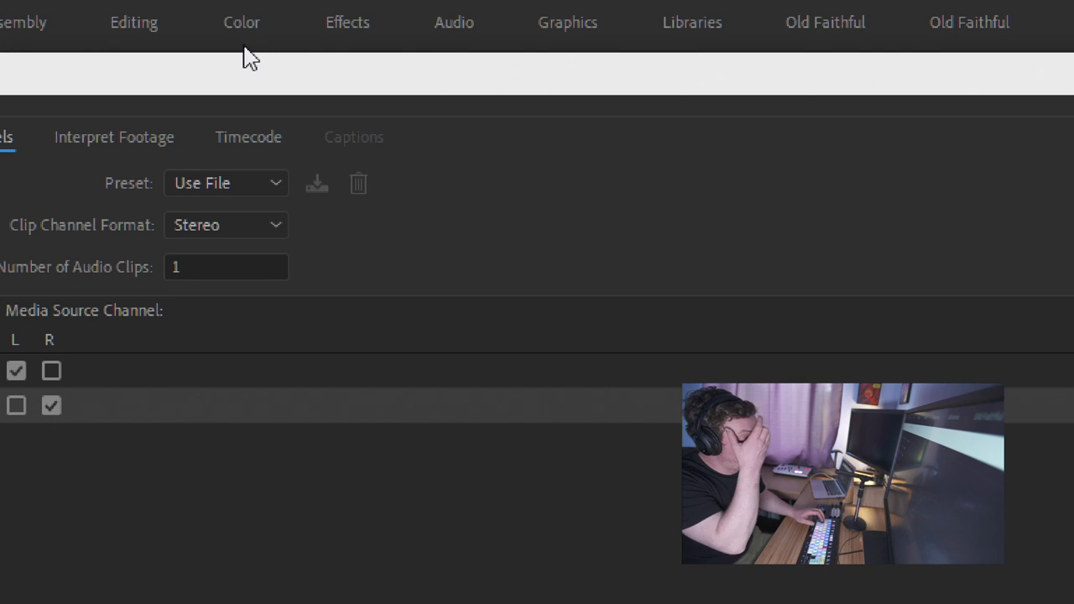
left_click_drag(241, 82, 384, 85)
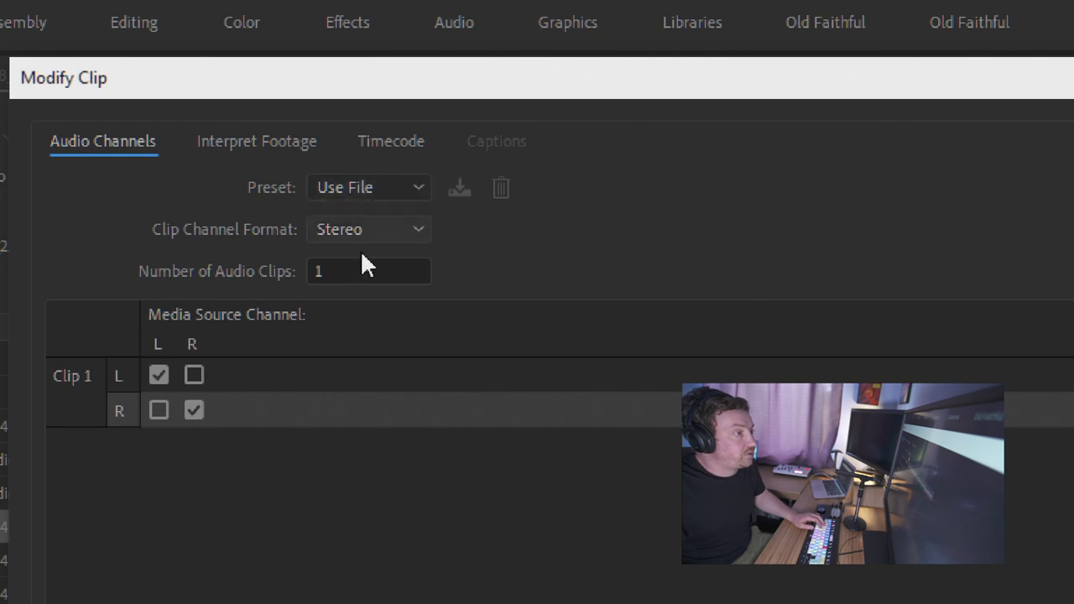
left_click_drag(361, 93, 394, 84)
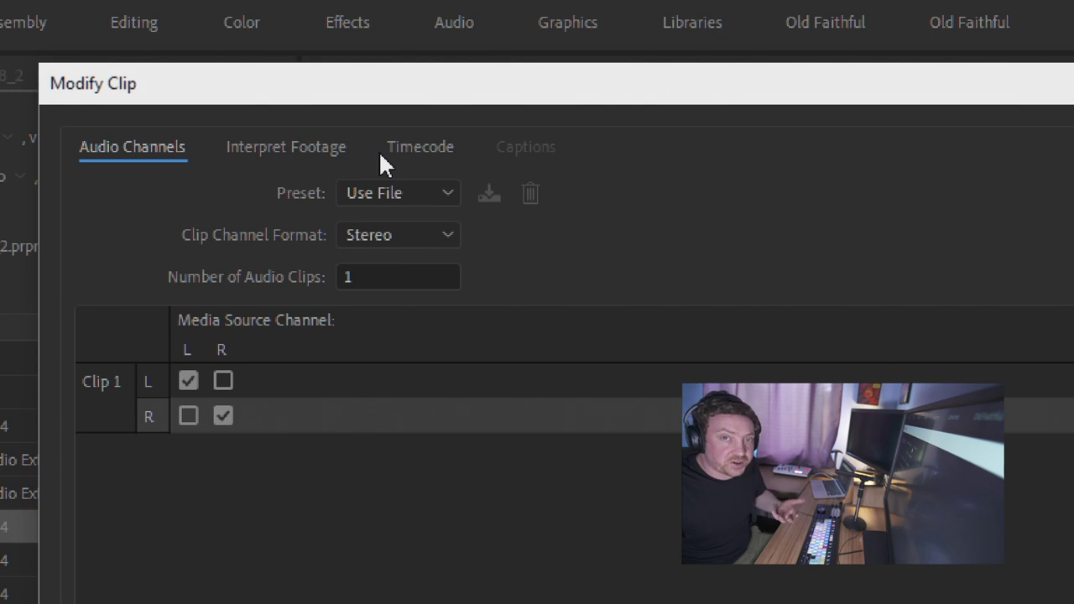
left_click_drag(349, 83, 364, 80)
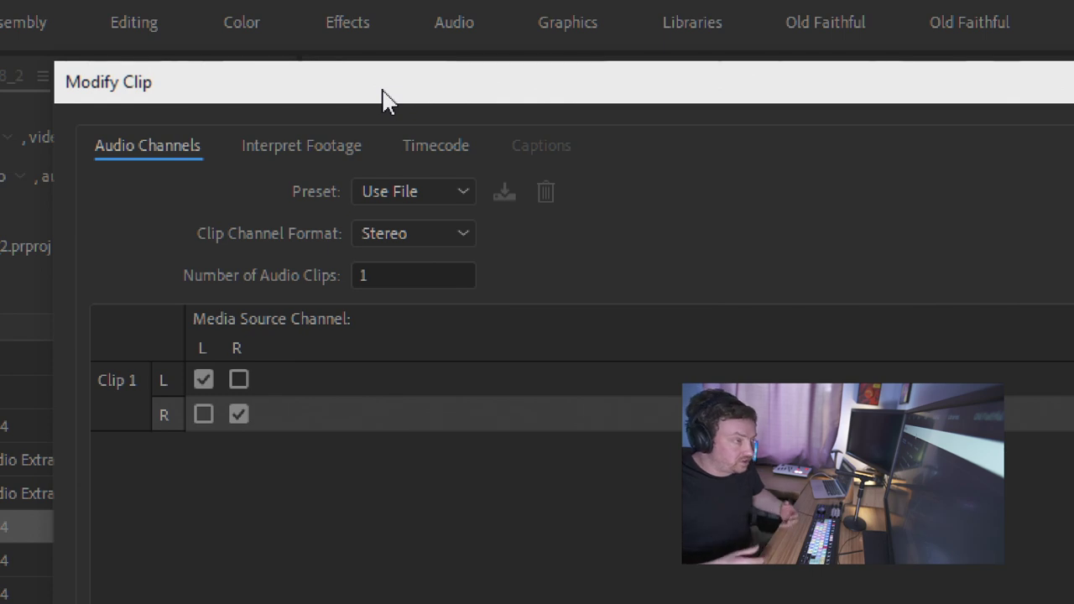
left_click_drag(382, 100, 386, 89)
left_click(419, 183)
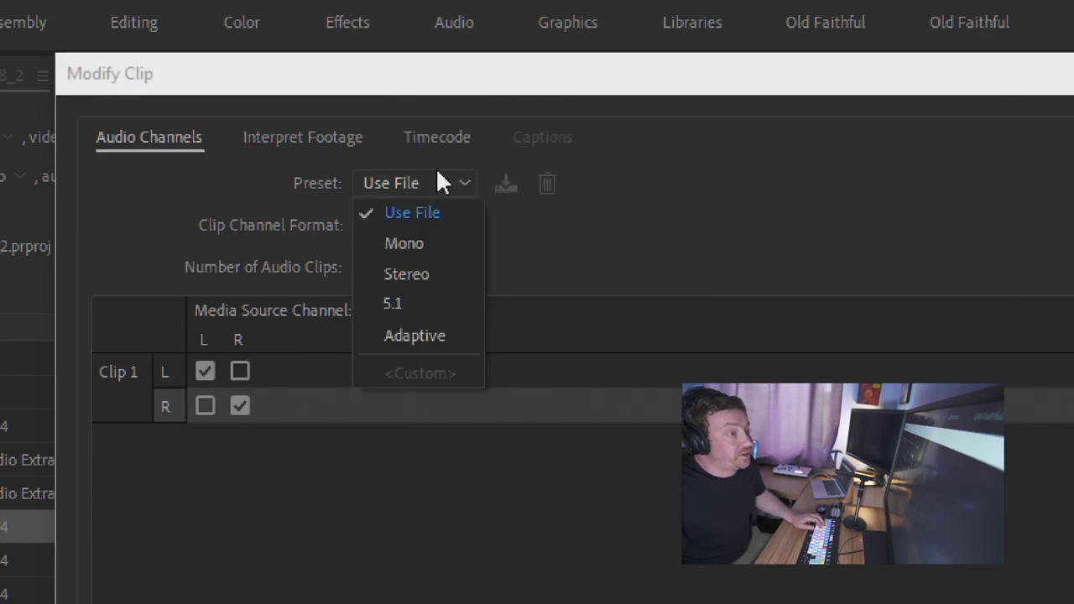
left_click(427, 215)
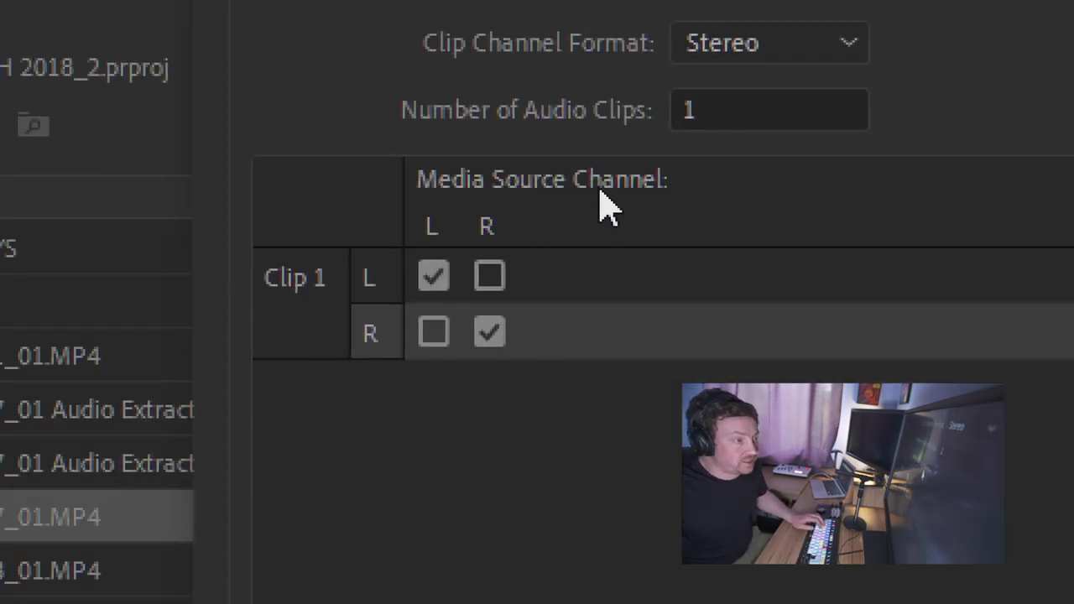
Assign the right media source channel to Clip 1's left channel as well and apply the modification
left_click(490, 275)
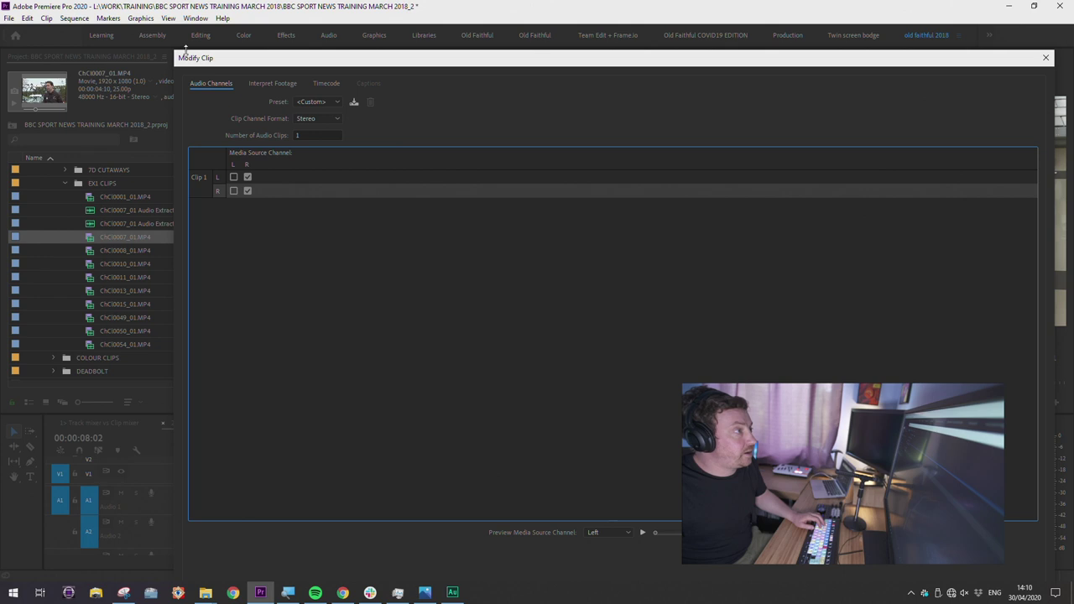
left_click_drag(177, 53, 122, 48)
left_click(664, 484)
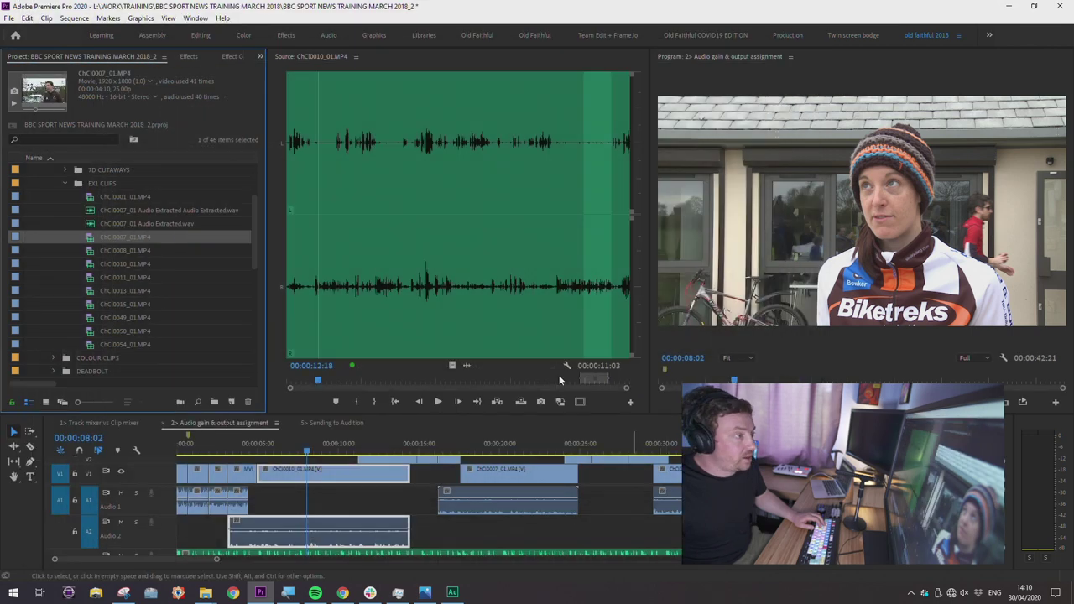
Load ChCl0007_01.MP4 into the Source monitor, show its audio waveform and scrub through the remapped channels
double_click(90, 239)
left_click(468, 365)
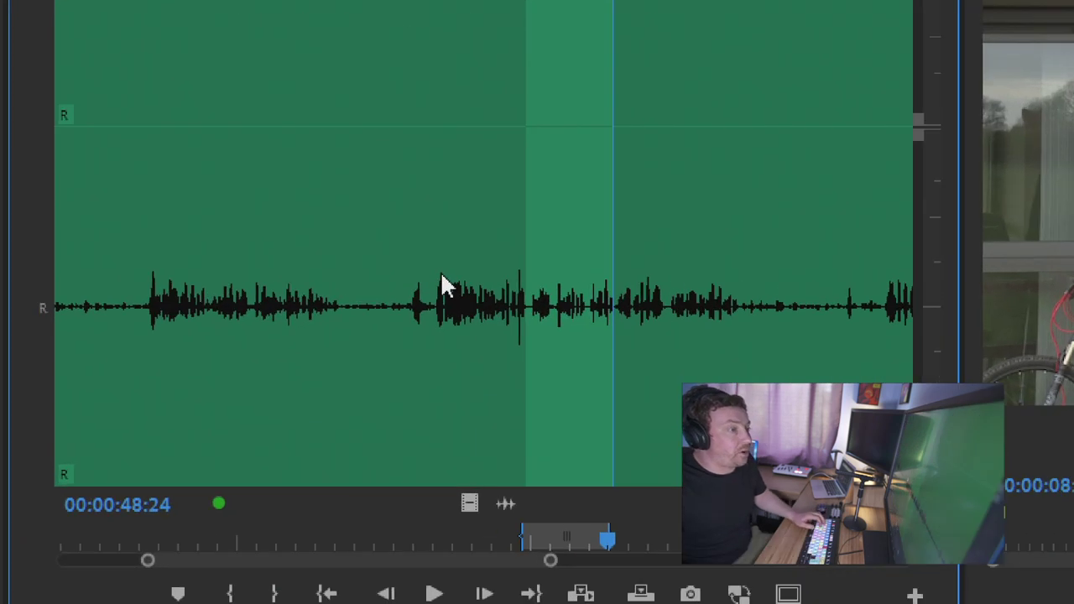
left_click(433, 136)
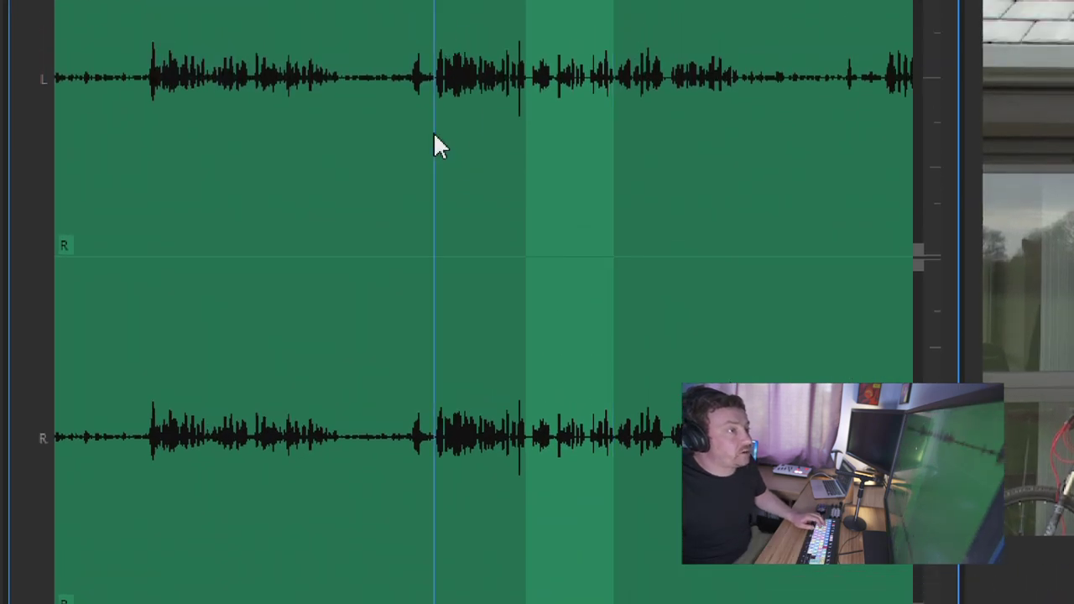
left_click_drag(132, 197, 148, 196)
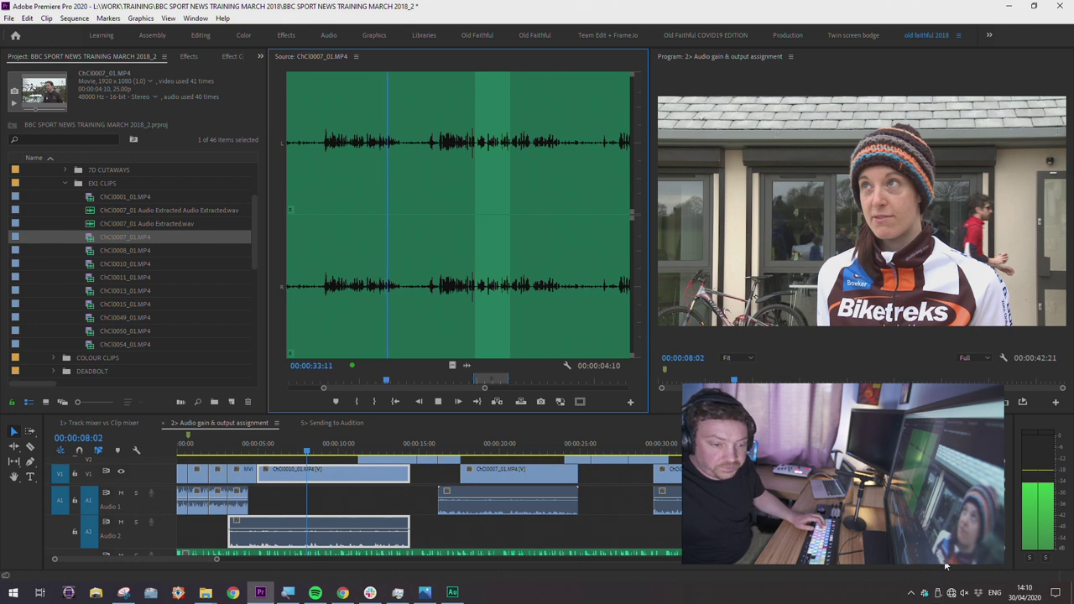
Check the system volume, play ChCl0007_01.MP4 briefly in the Source monitor, and move the sequence playhead to 00:00:07:18
left_click(964, 593)
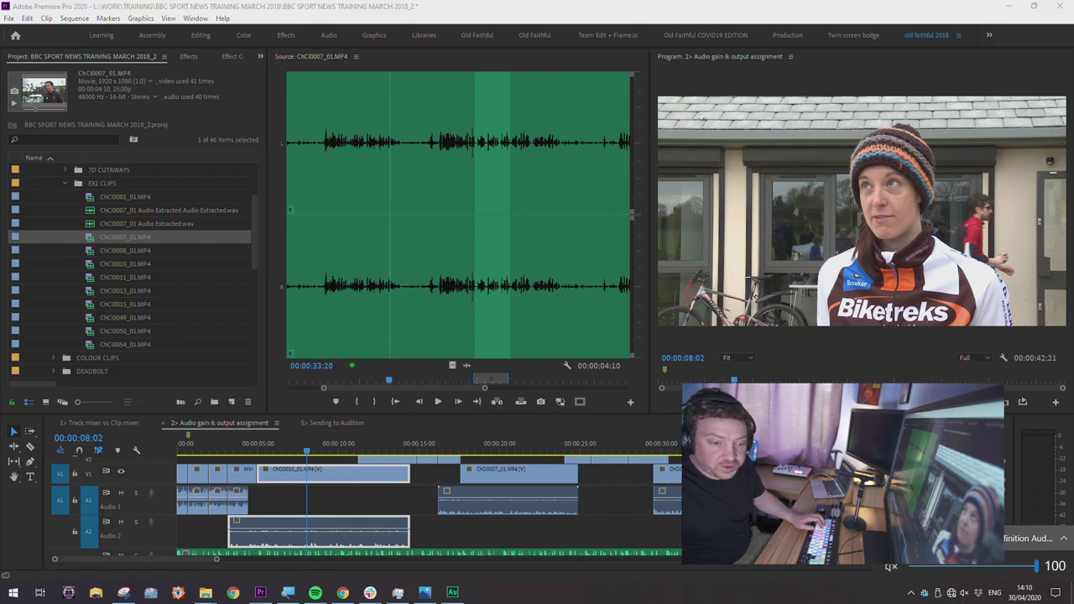
left_click(292, 444)
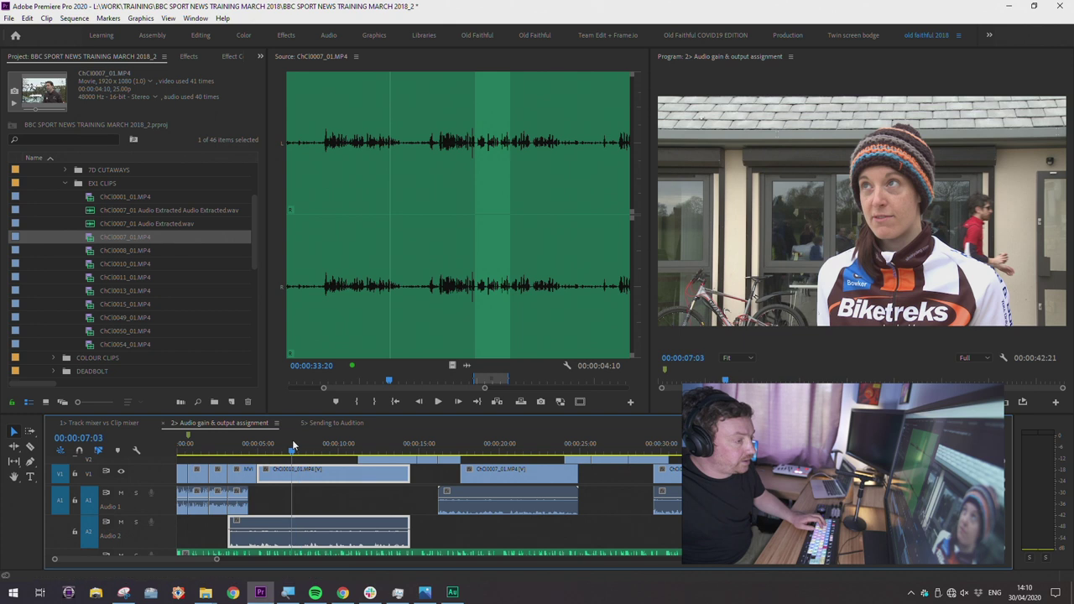
left_click(438, 402)
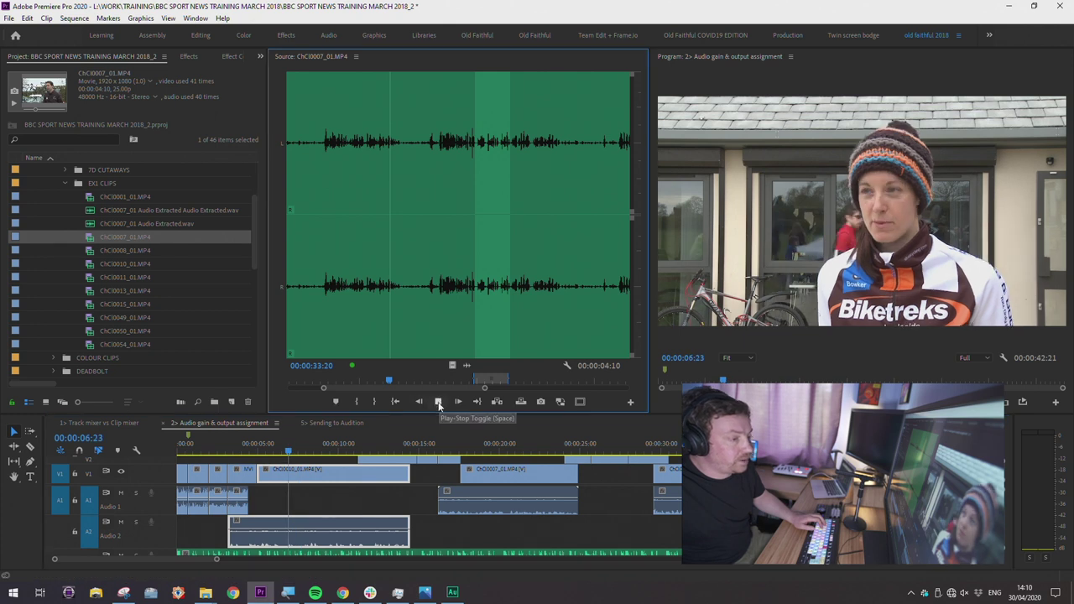
left_click(302, 451)
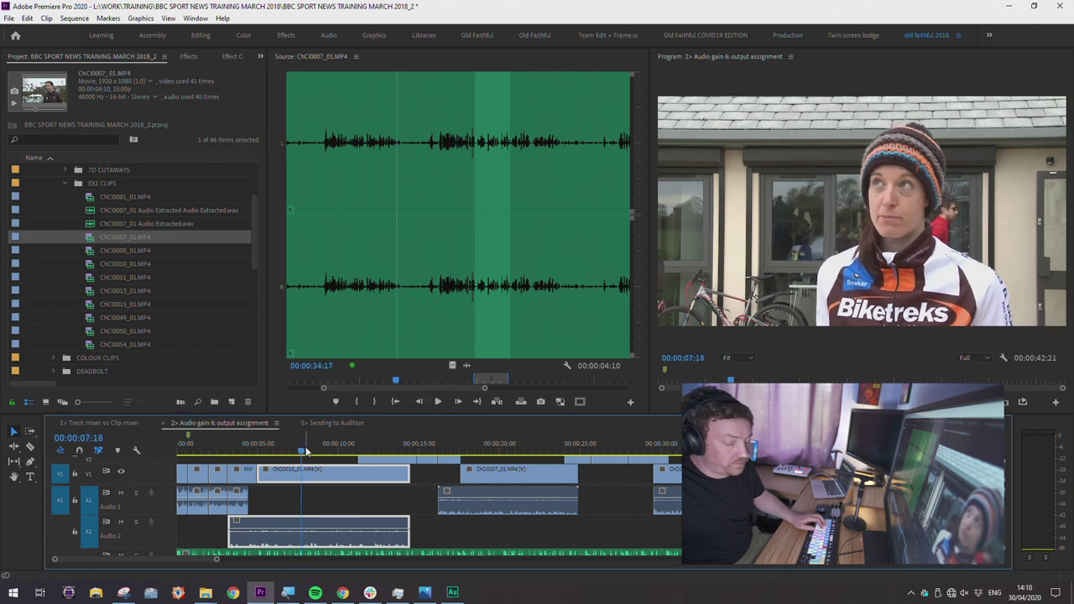
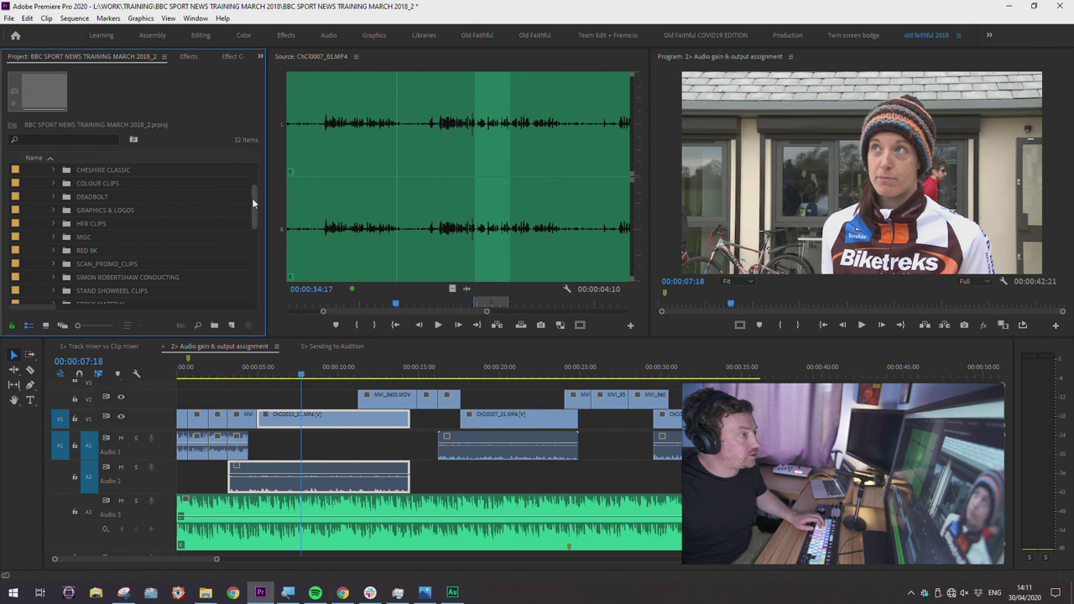
Collapse the MEDIA and TRAINING SECTIONS bins in the project
left_click(42, 209)
left_click(30, 170)
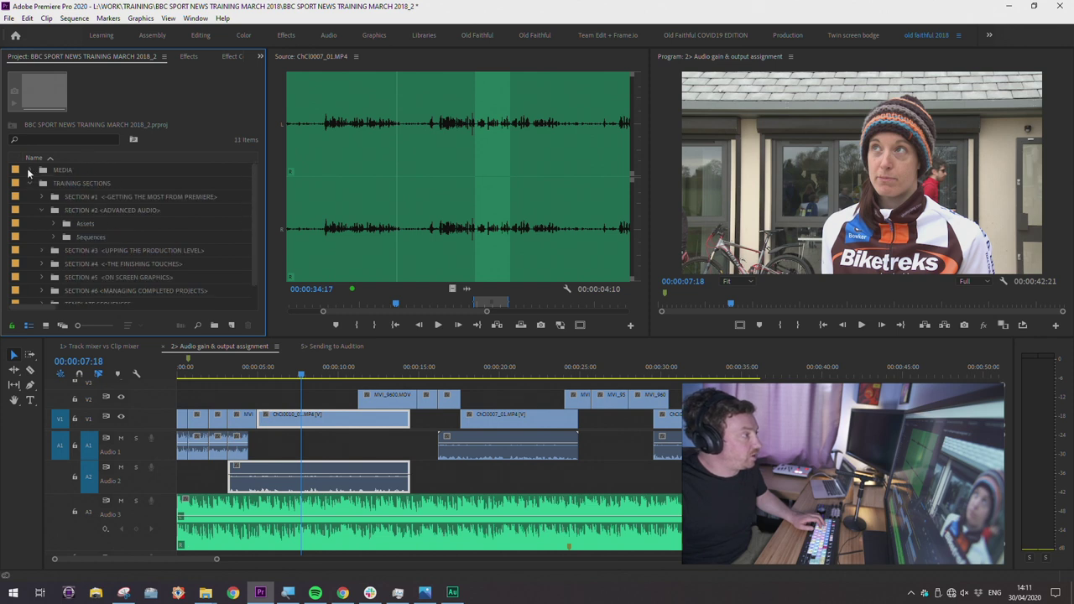
left_click(31, 183)
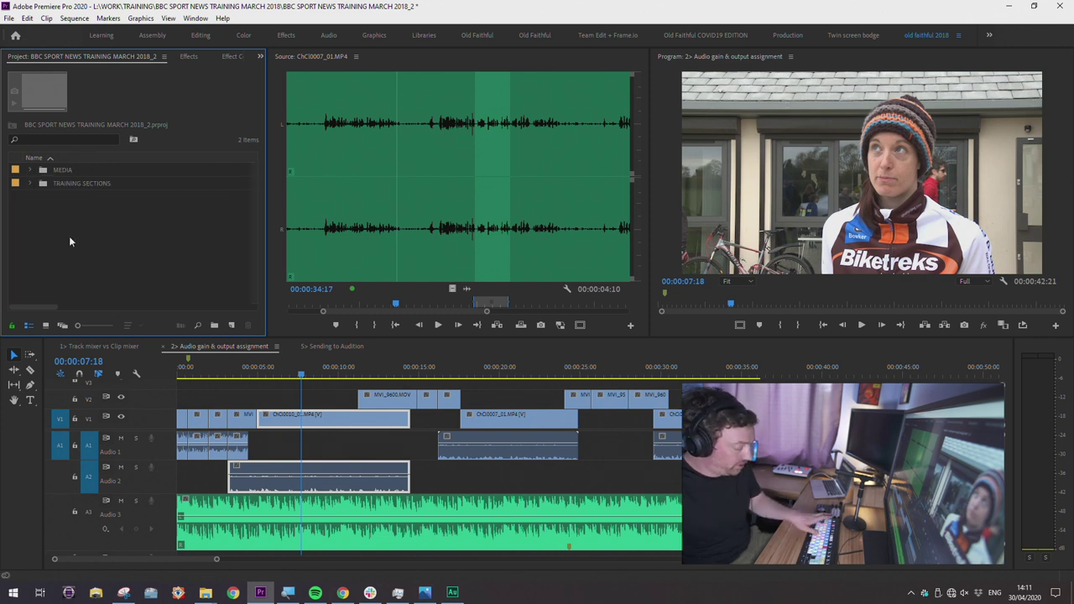
Browse for media to import in 014_MEDIACITY_TRAINING_MCT_PROMOS_ALEXMAC42, going through 02_MEDIA, 01_RUSHES and 01_NATIVE to SCAN_TRAINING_DAY_FEB_2020
key("ctrl+i")
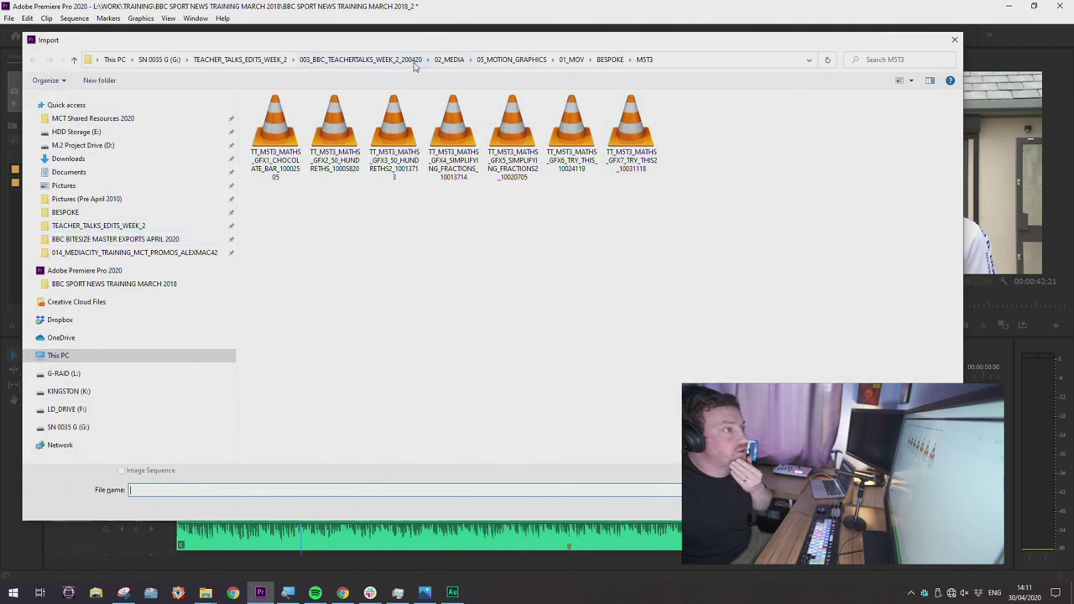
left_click(125, 225)
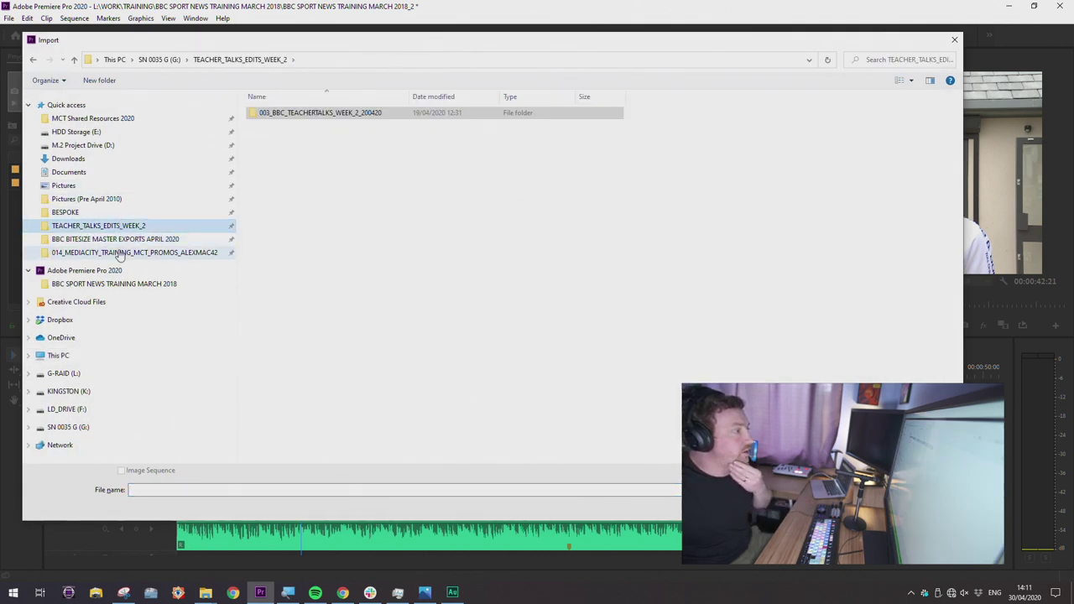
left_click(120, 254)
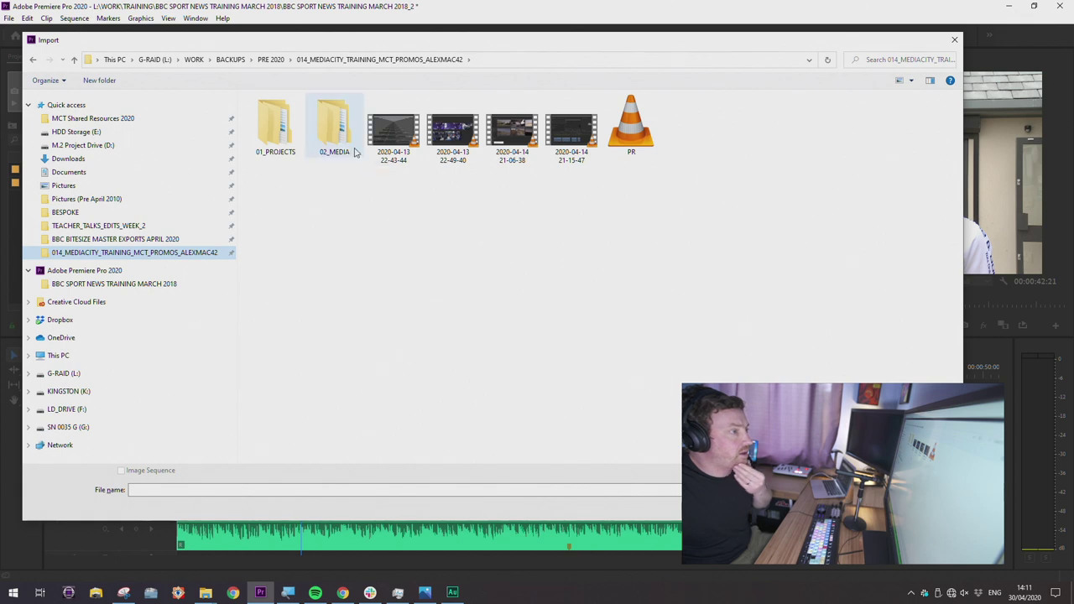
double_click(352, 149)
left_click(299, 208)
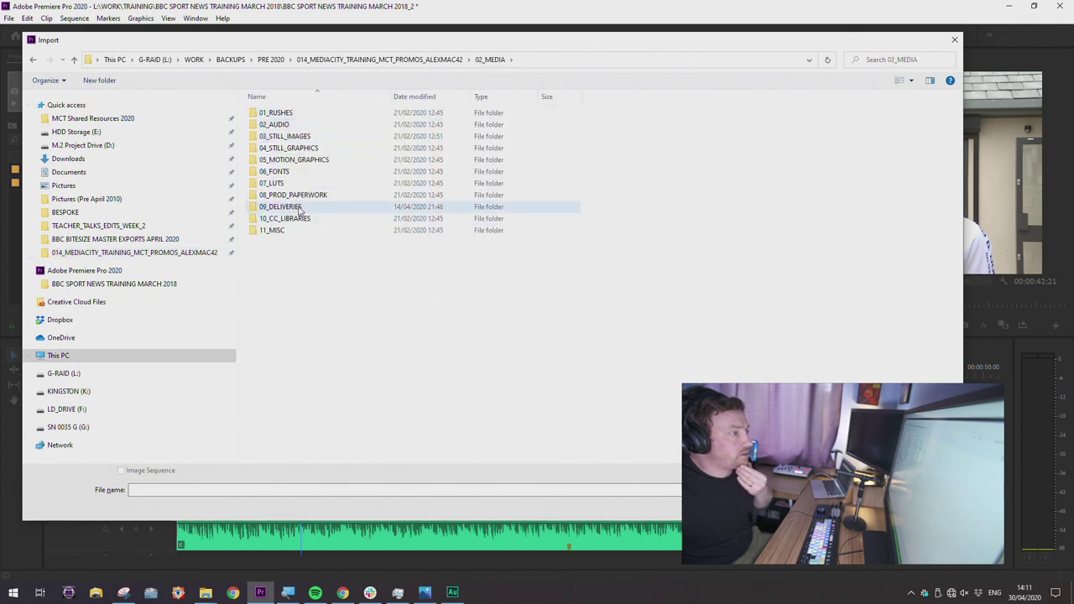
double_click(293, 112)
double_click(292, 114)
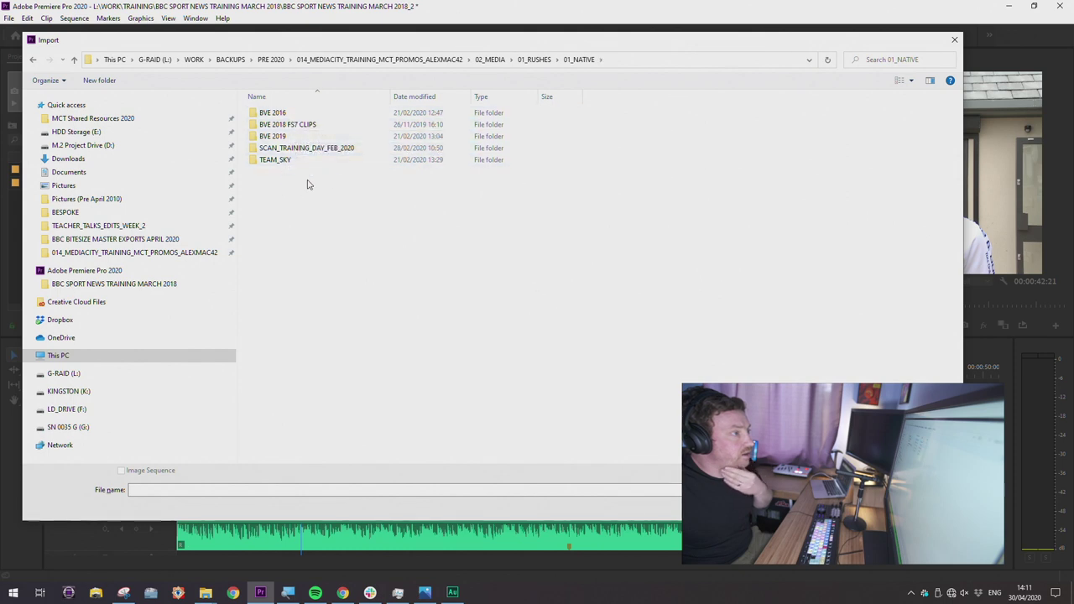
double_click(327, 152)
left_click(279, 126)
left_click(277, 126)
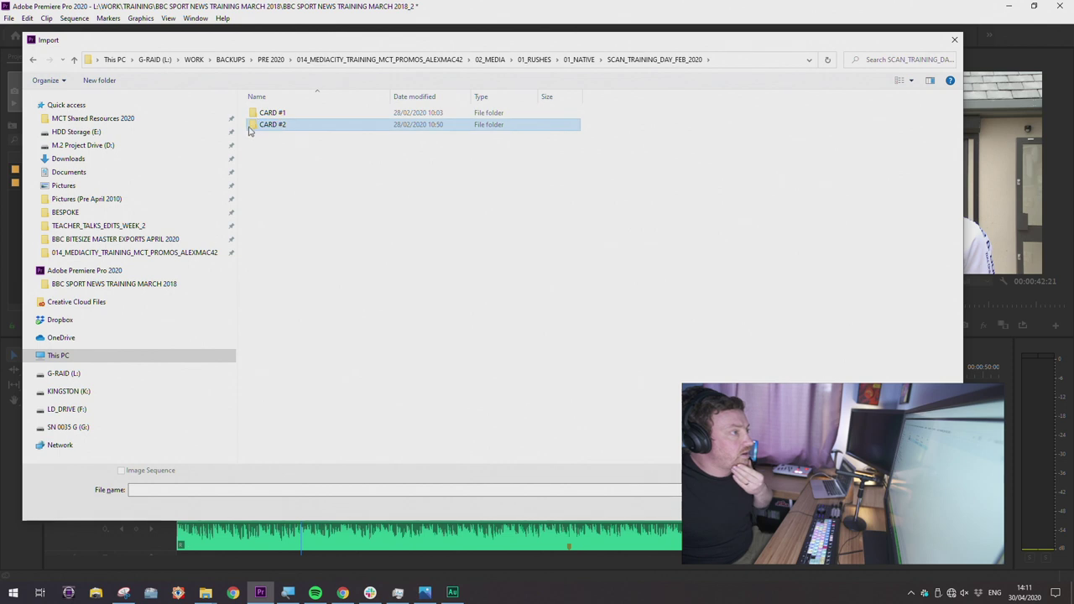
Import the video files MC_GF0152, MC_GF0153 and MC_GF0154 from the XDROOT Clip folder of CARD #2
double_click(256, 126)
double_click(261, 114)
double_click(262, 114)
left_click(265, 118)
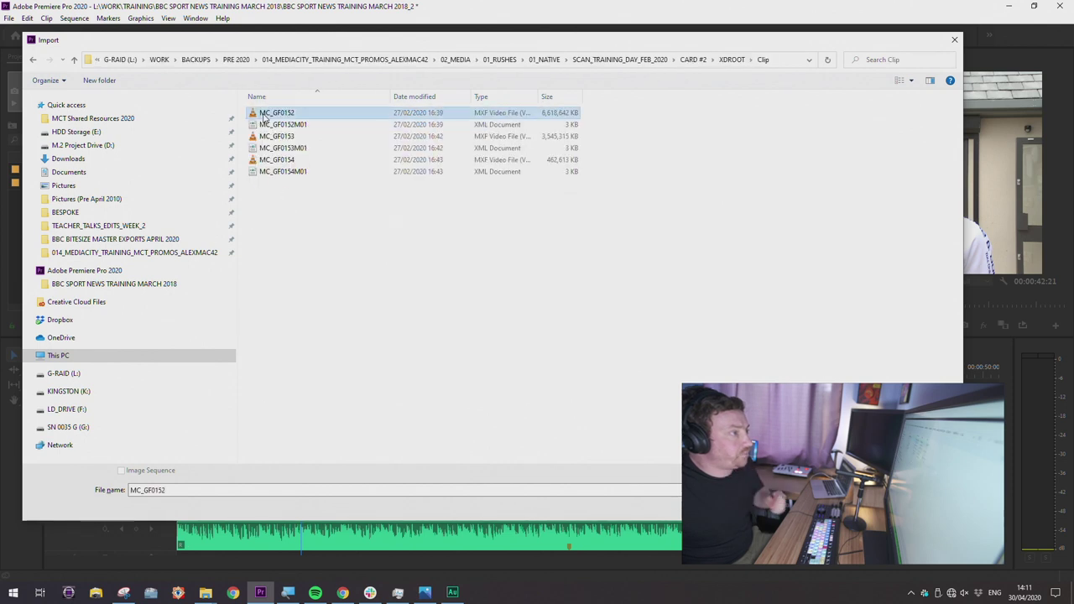
left_click(282, 136, "ctrl")
left_click(282, 159, "ctrl")
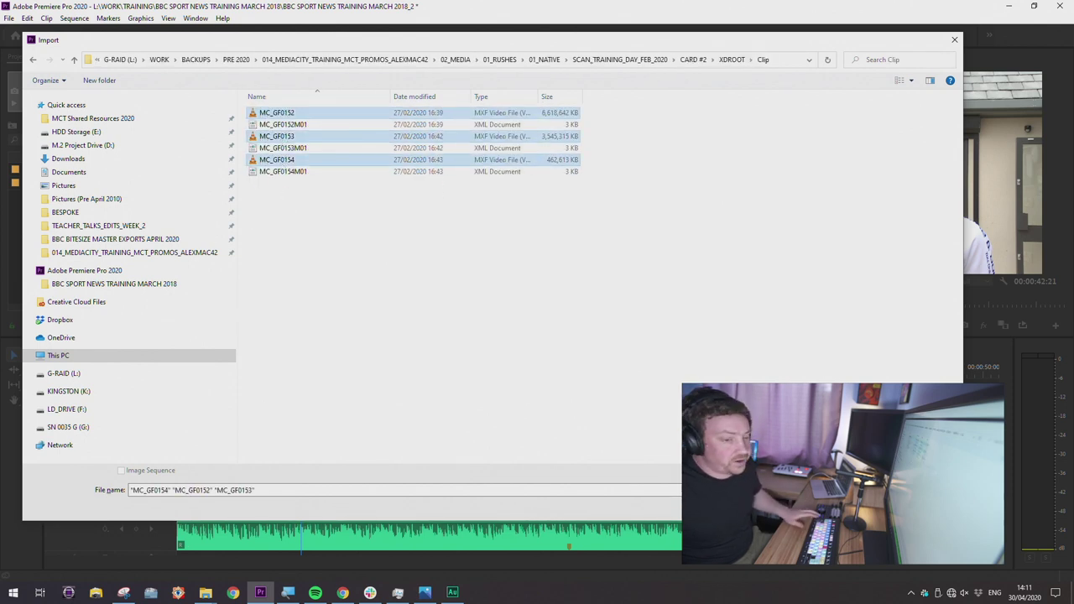
key("Return")
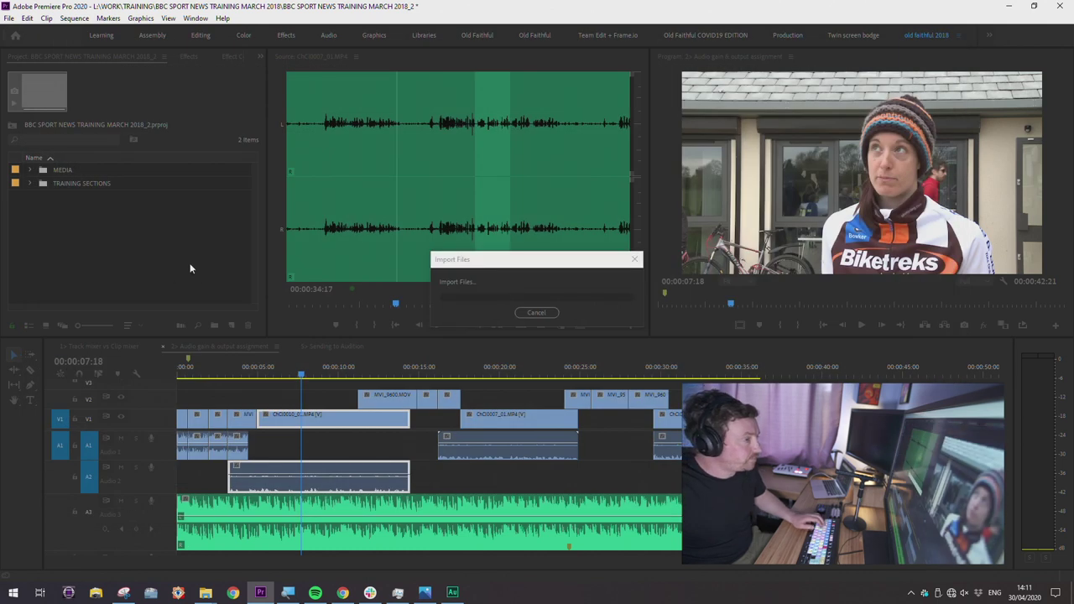
Load MC_GF0152.MXF into the Source monitor, show its audio waveforms and widen the monitor slightly
double_click(133, 170)
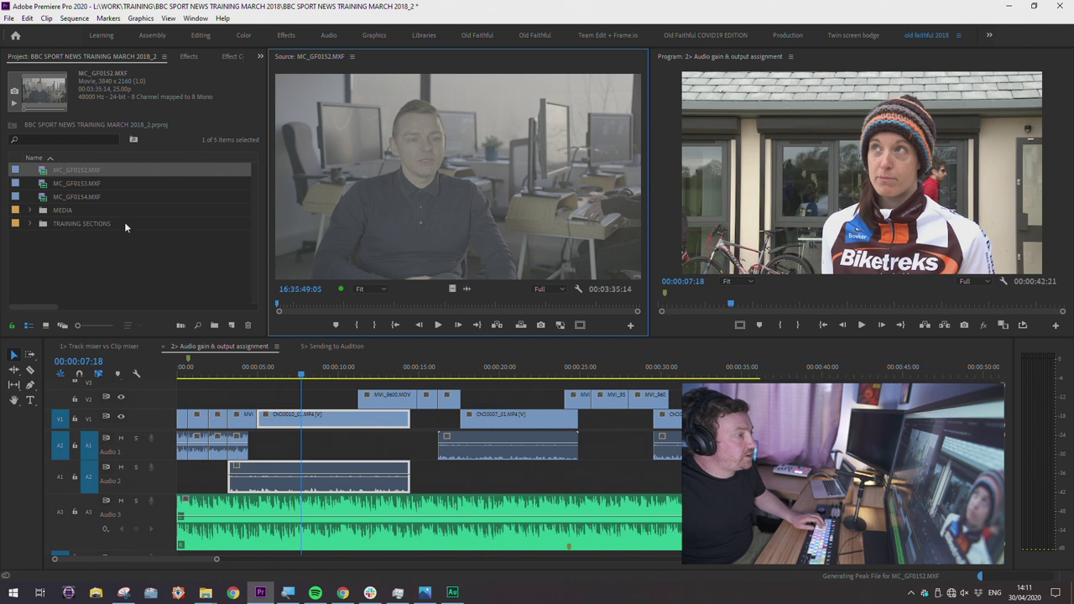
left_click(467, 289)
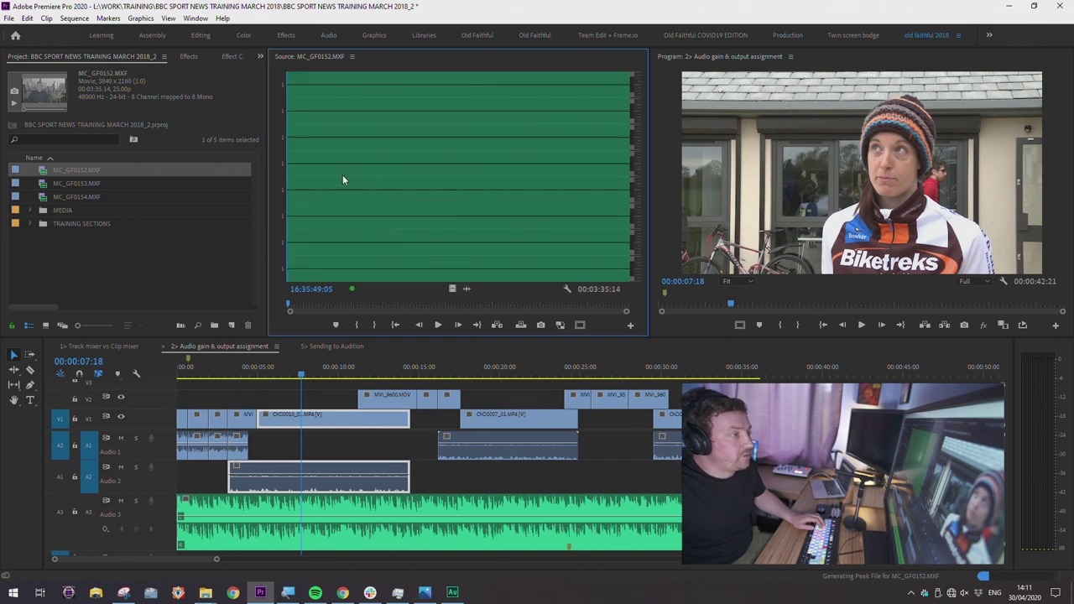
left_click_drag(269, 238, 256, 238)
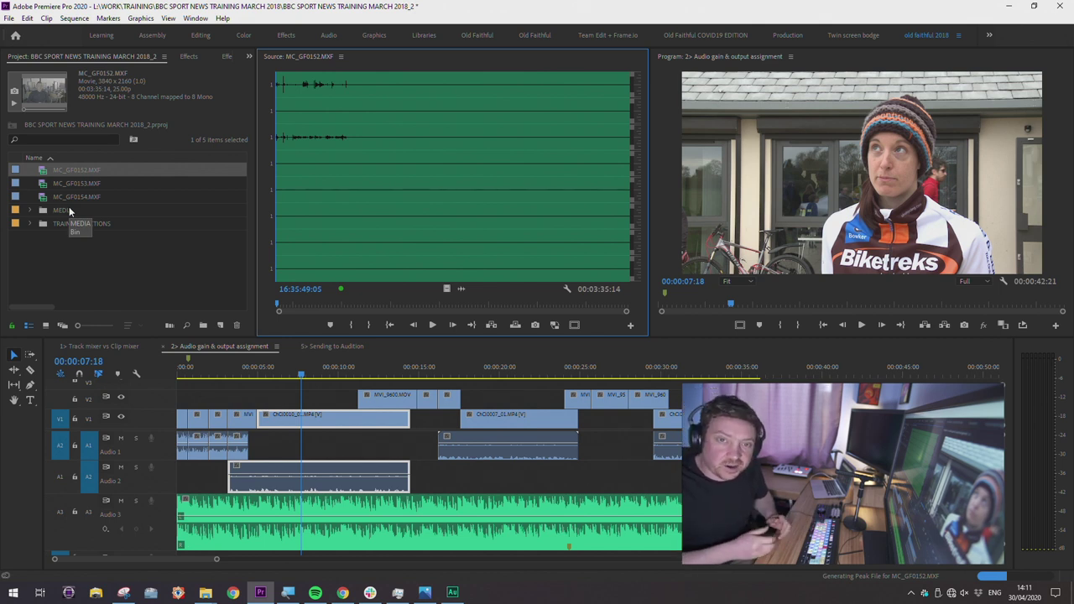
Create a sequence from MC_GF0152.MXF, enlarge the timeline to show all its audio tracks and return the playhead to the start
left_click(70, 171)
left_click_drag(224, 330, 224, 330)
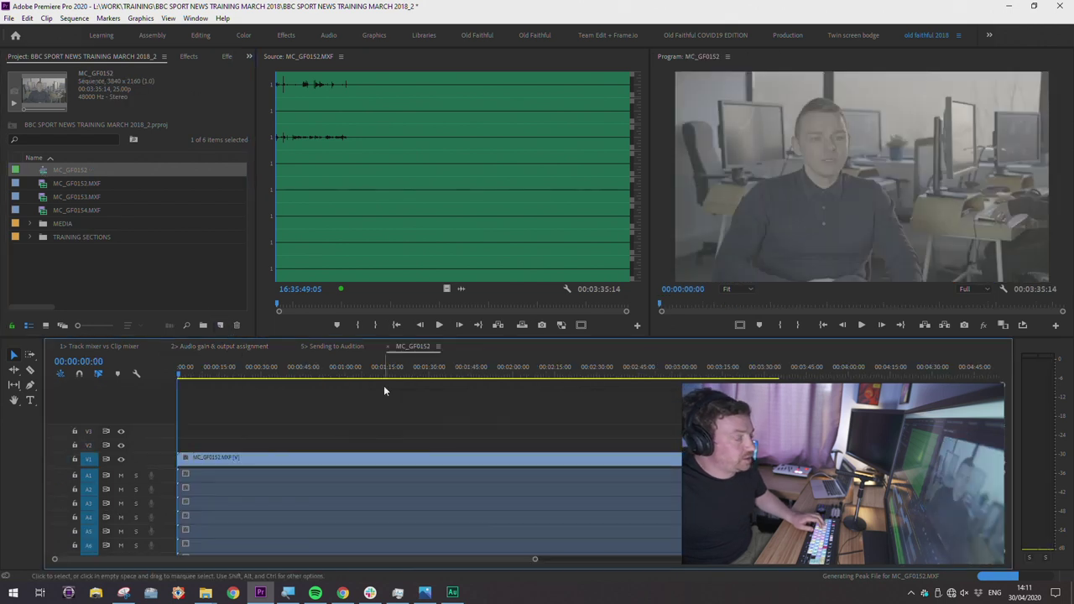
left_click_drag(404, 337, 404, 232)
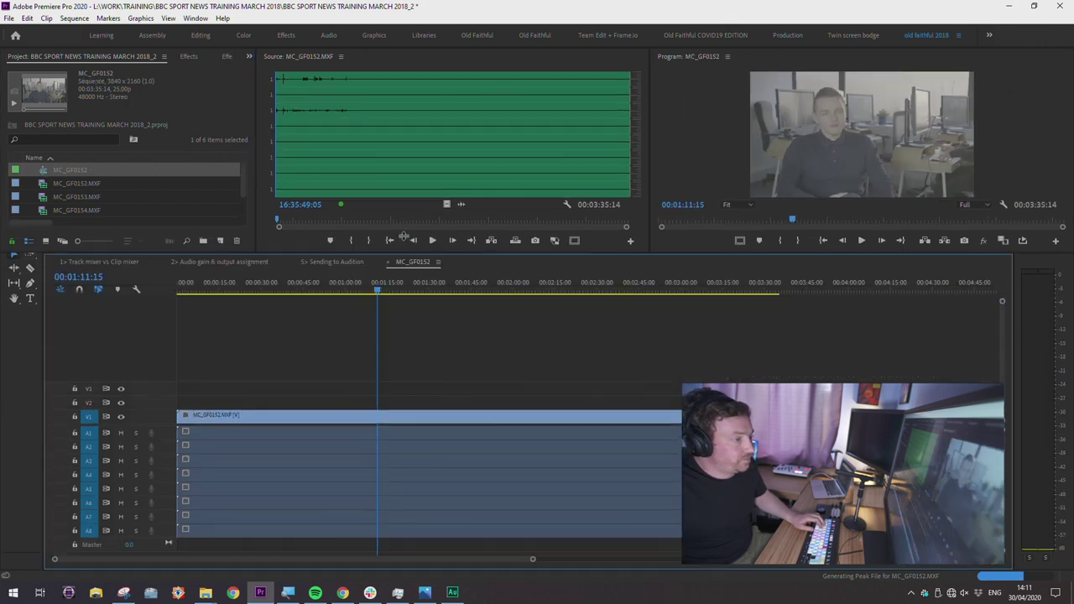
left_click(250, 262)
left_click_drag(160, 415, 160, 369)
key("Home")
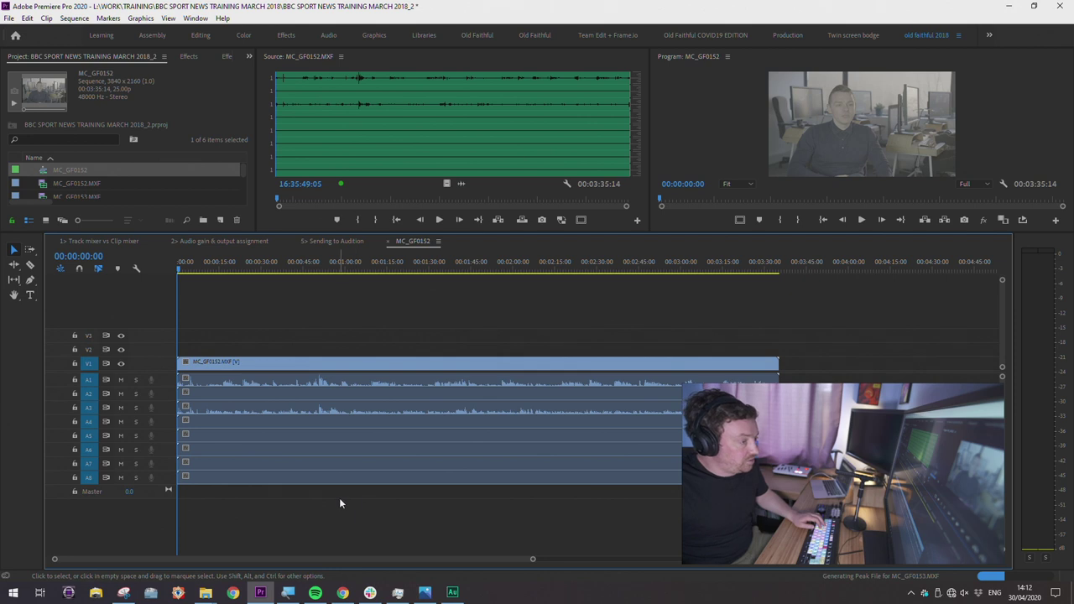
Scrub the opening of the MC_GF0152 sequence to 00:00:01:15, and undo the creation of that sequence
mouse_move(180, 269)
left_mouse_down()
mouse_move(260, 271)
mouse_move(185, 274)
left_mouse_up()
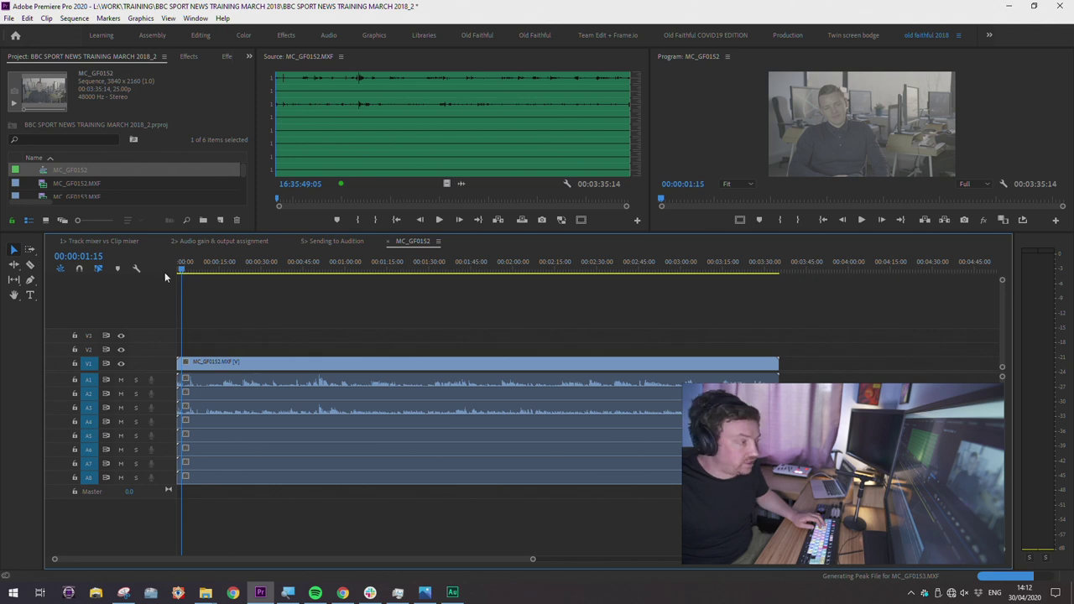
key("ctrl+z")
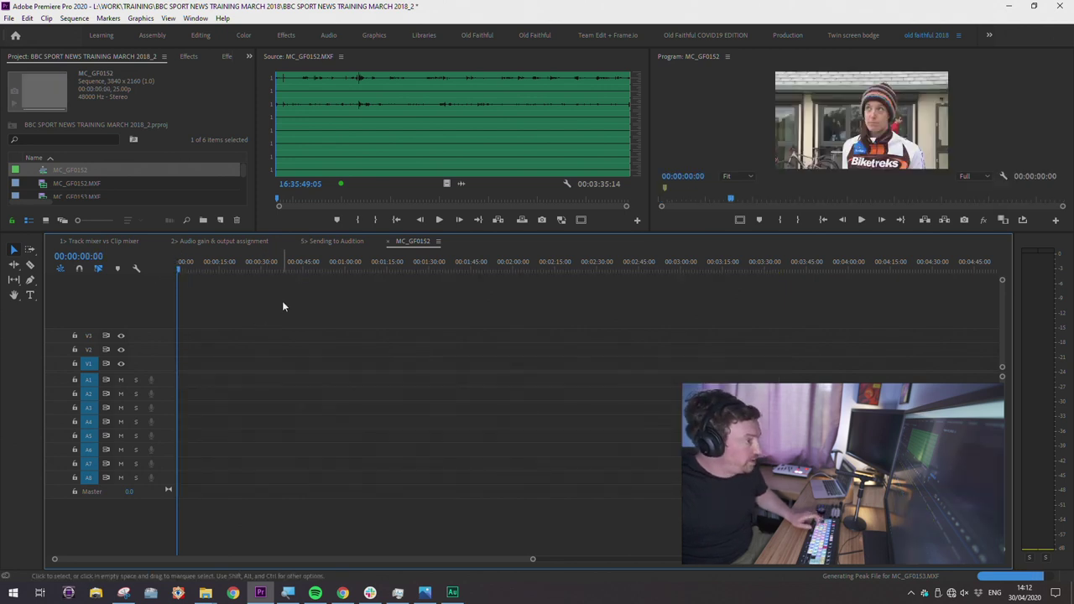
key("ctrl+z")
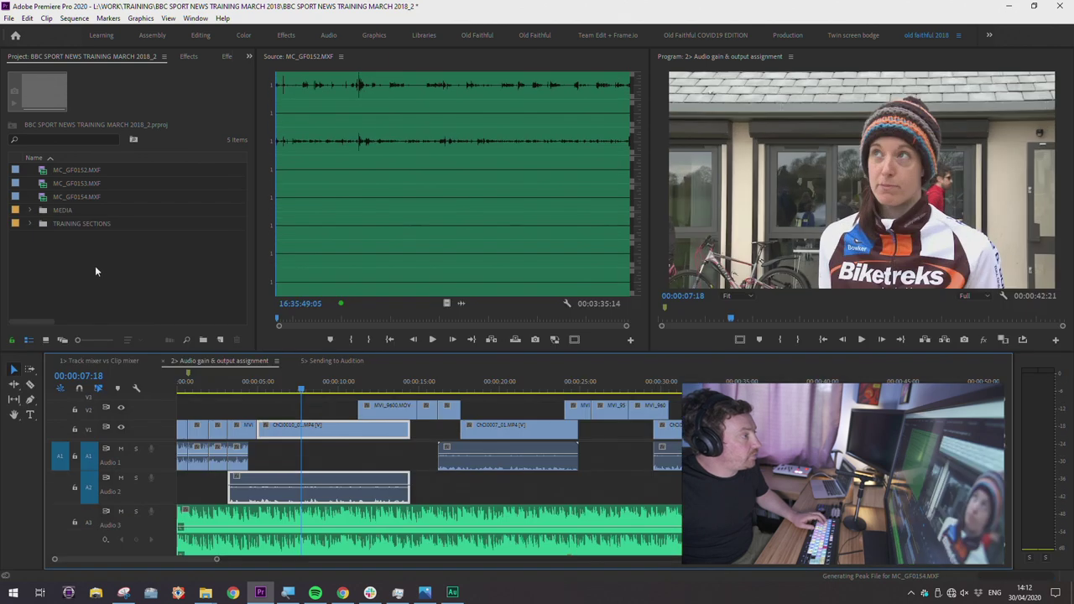
Modify the audio channels of MC_GF0152.MXF, MC_GF0153.MXF and MC_GF0154.MXF to one mono audio clip using media source channel 5
left_click_drag(71, 199, 46, 171)
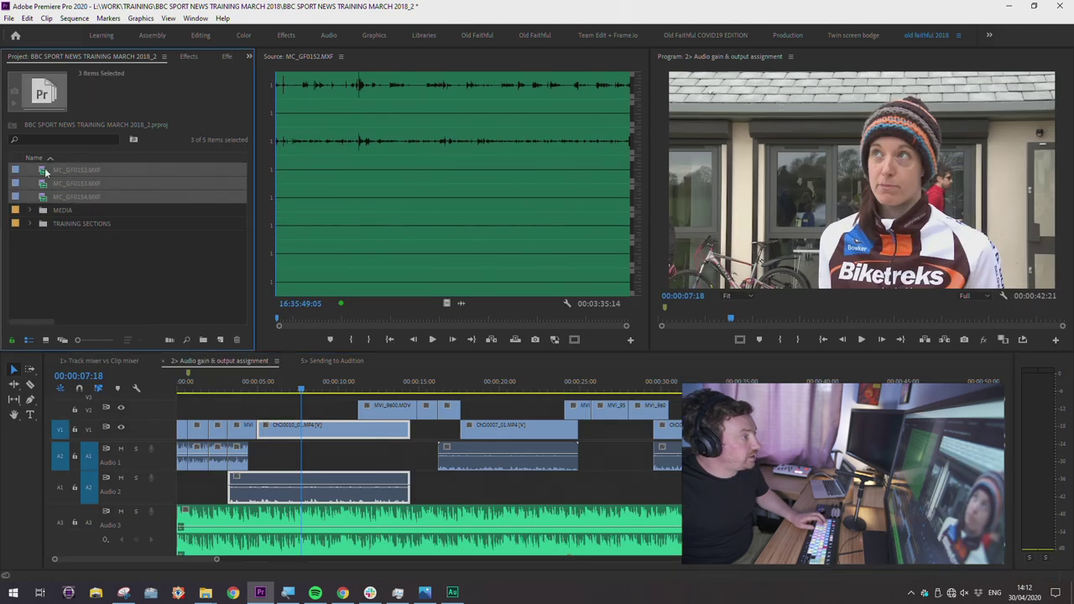
key("shift+g")
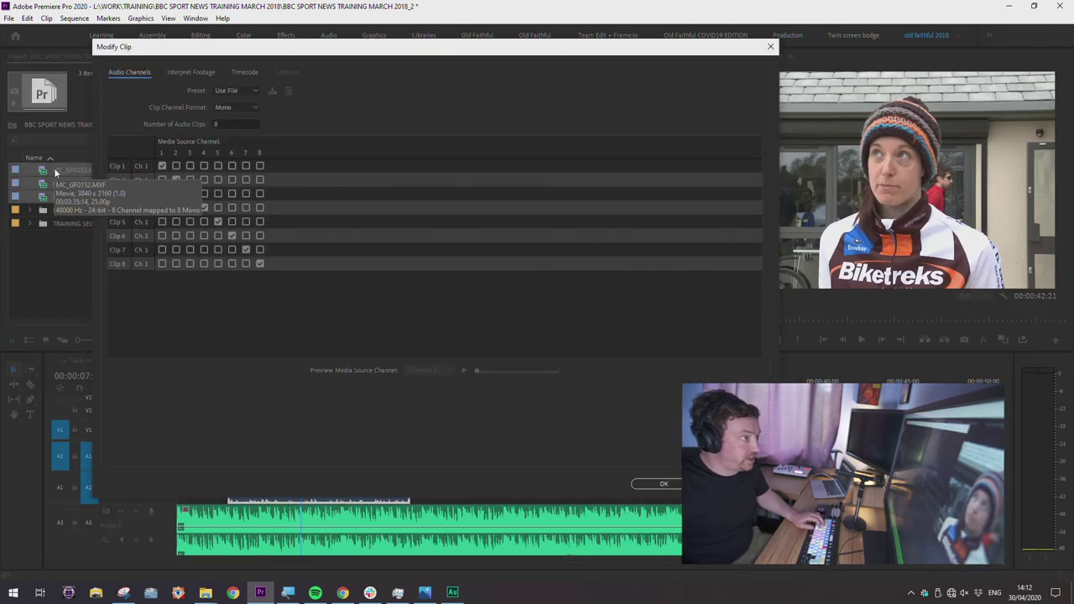
left_click_drag(460, 50, 584, 56)
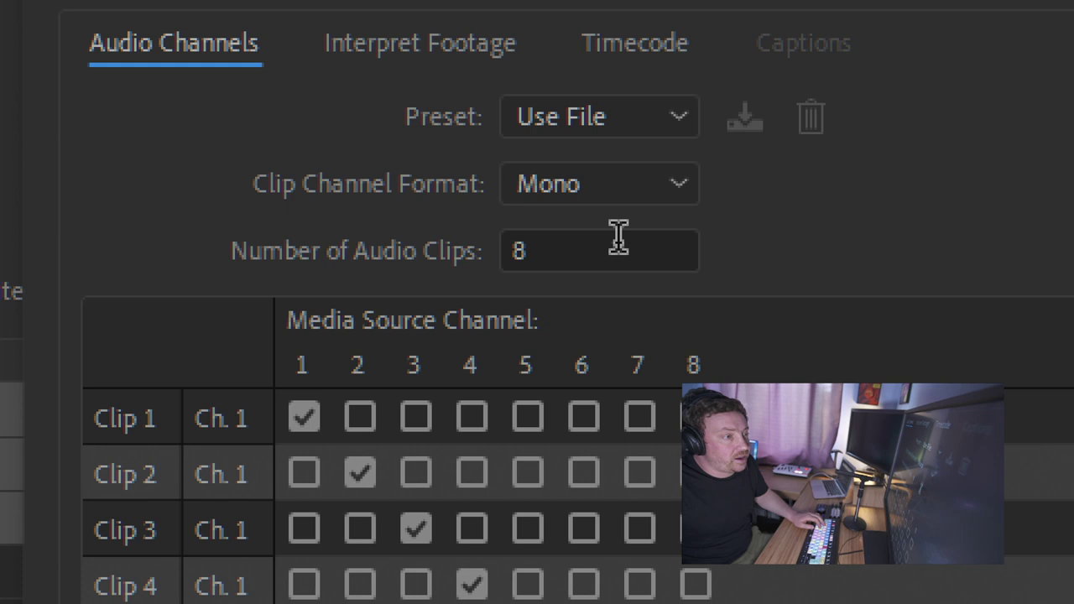
left_click(258, 158)
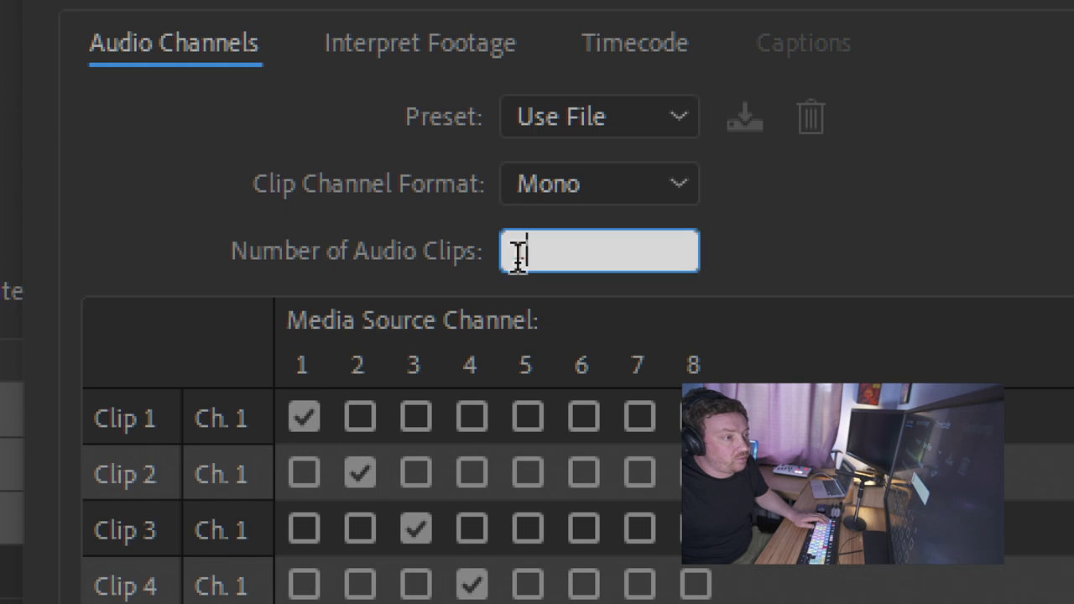
type("1")
key("Return")
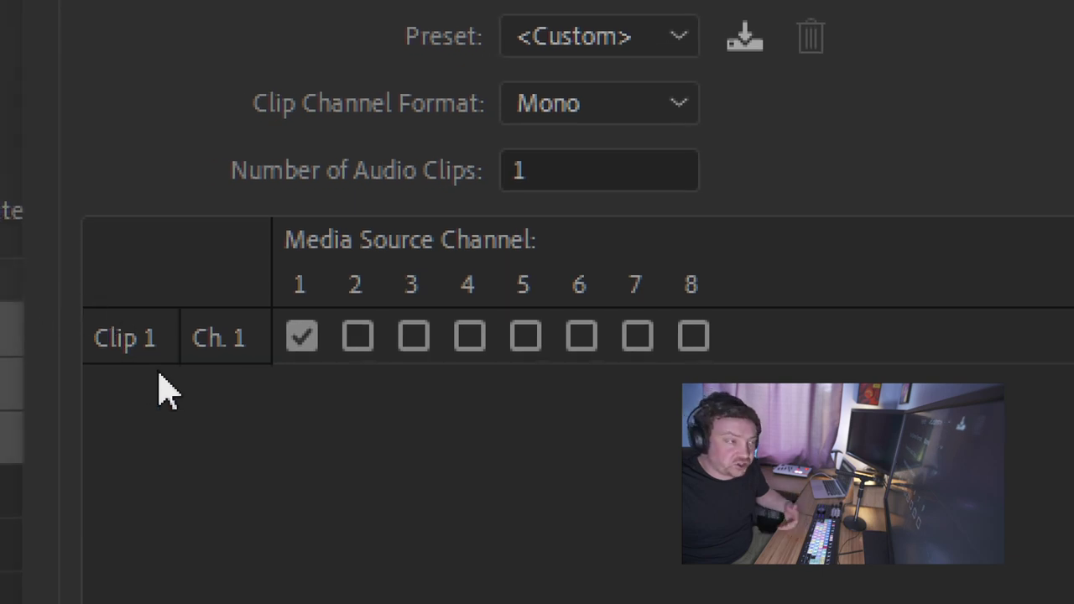
left_click(523, 336)
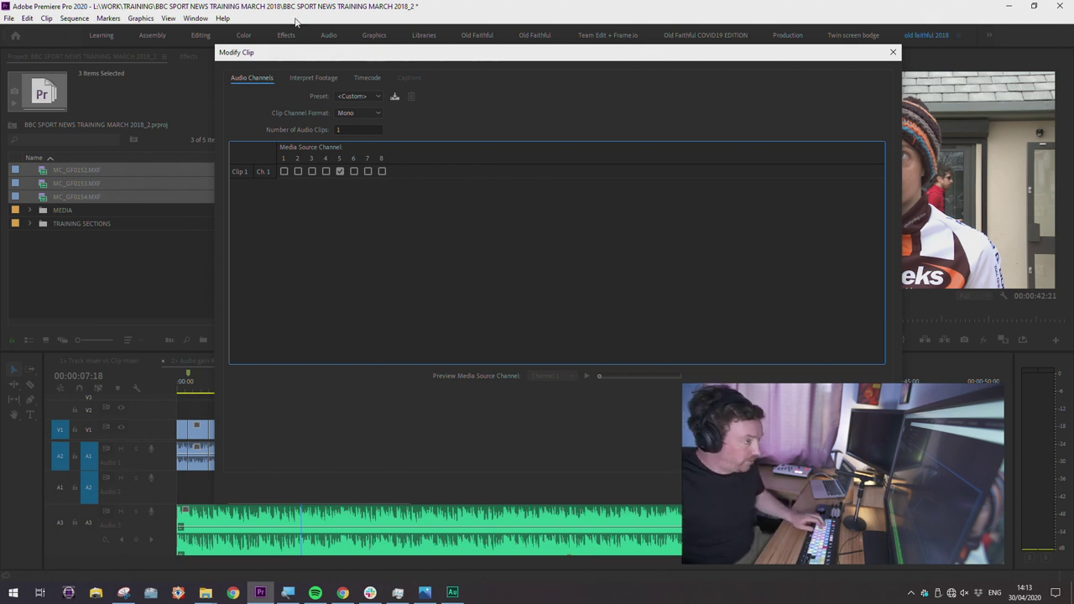
key("Return")
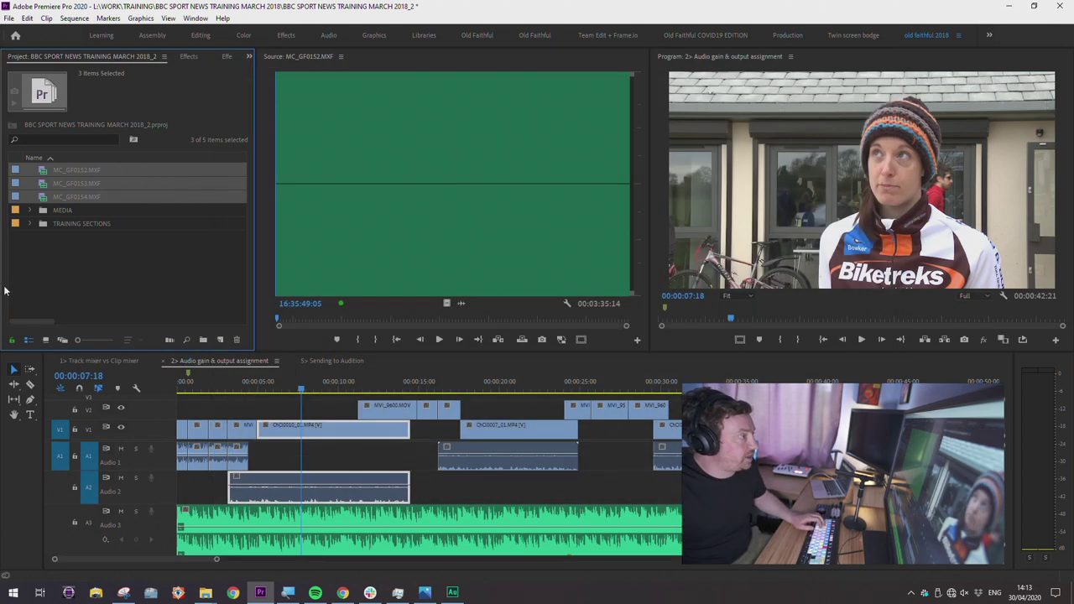
Check the modified MXF clips' channel information in the project and create a sequence from MC_GF0153.MXF
left_click(81, 196)
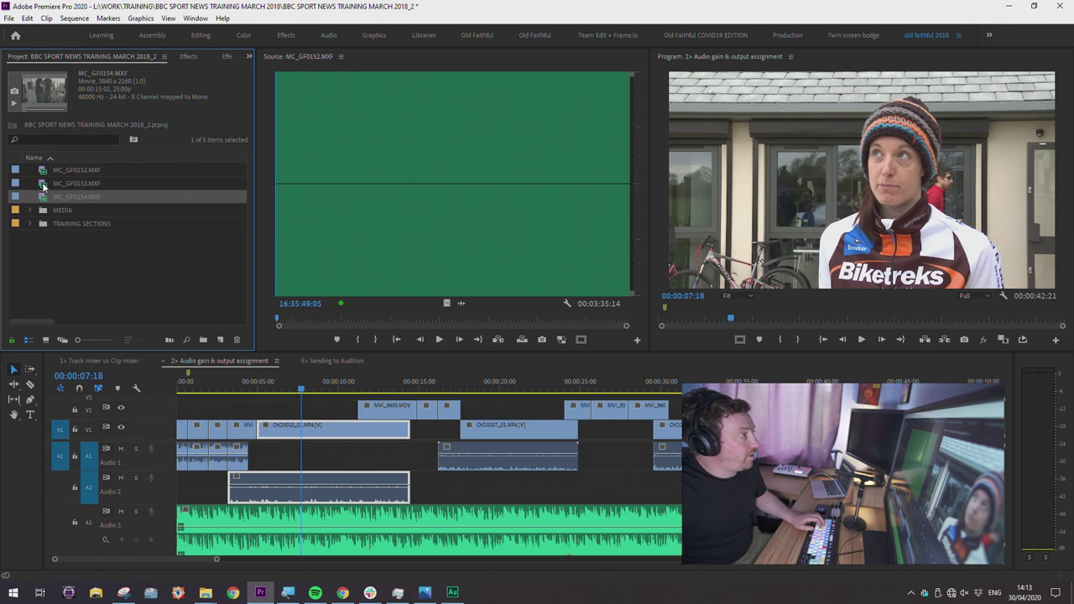
left_click(45, 174)
left_click(42, 186)
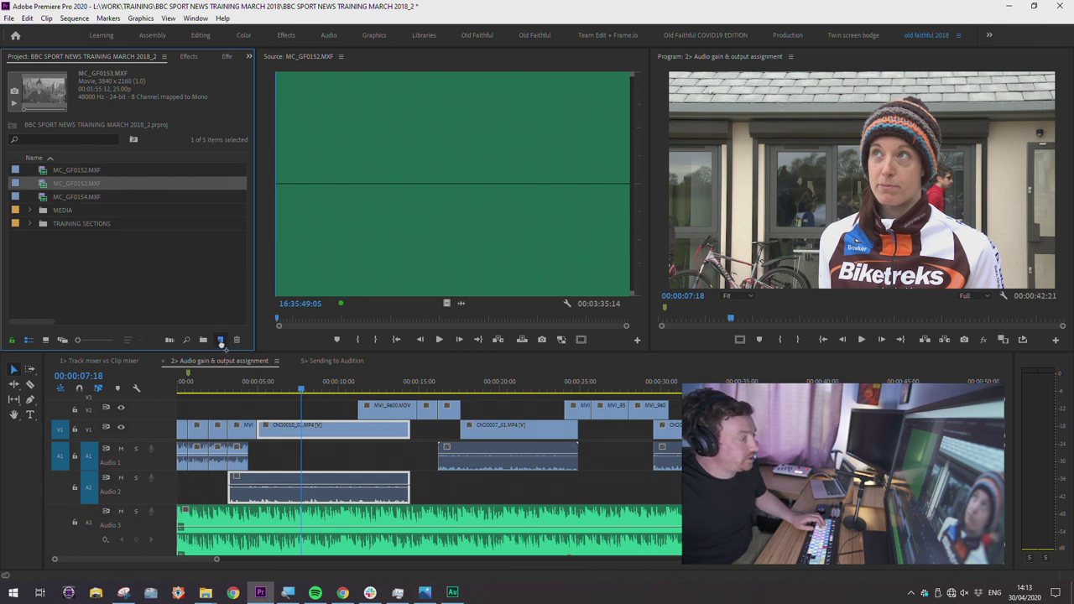
left_click_drag(221, 342, 220, 342)
Scrub through the MC_GF0153 sequence to check its single audio track, leaving the playhead at 00:00:09:00
left_click(225, 385)
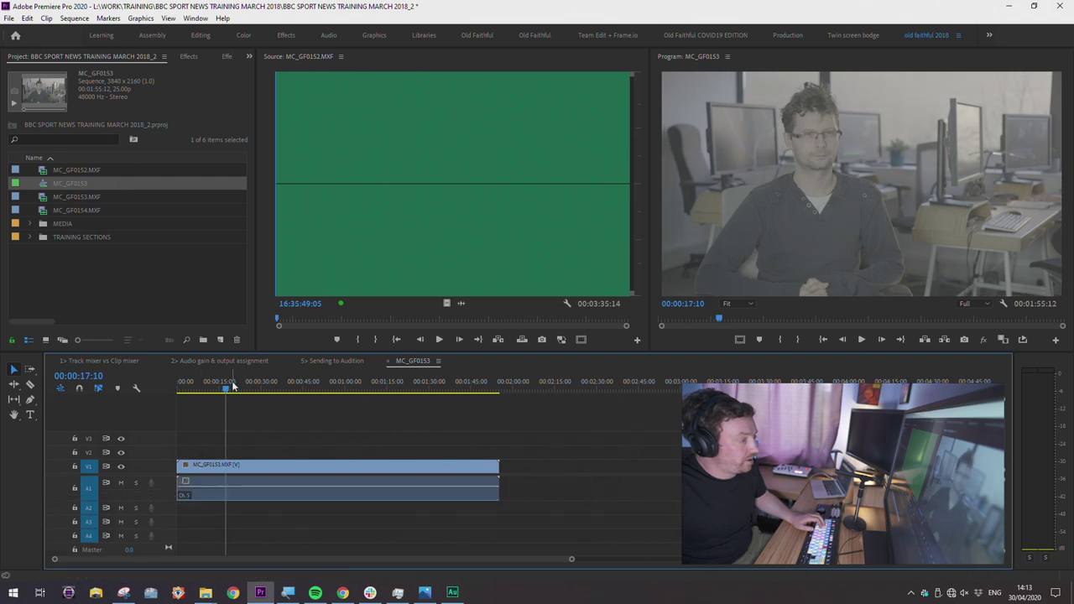
key("Home")
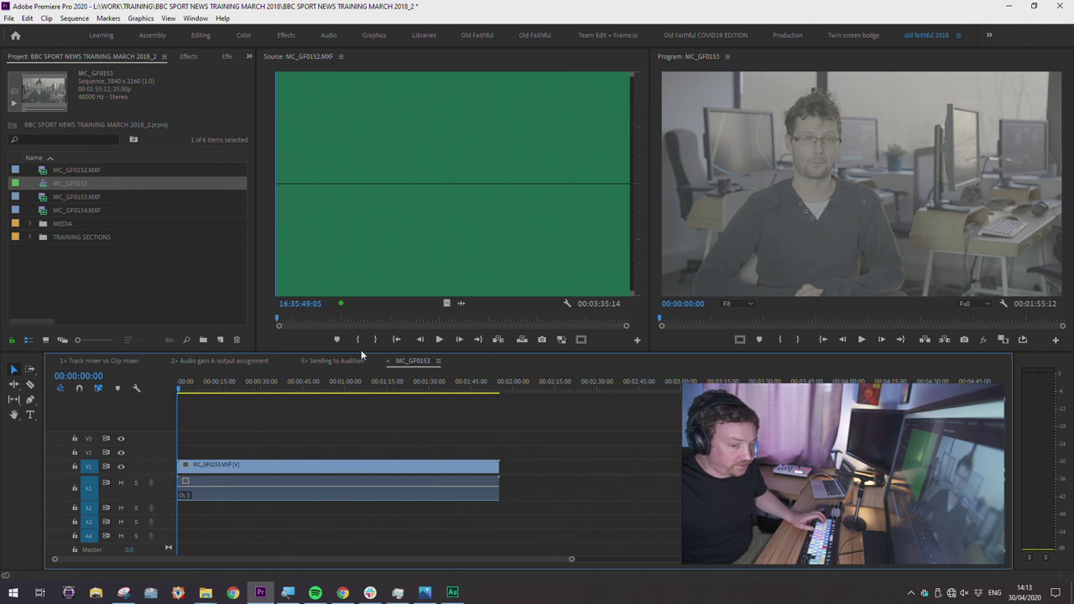
left_click_drag(318, 386, 242, 390)
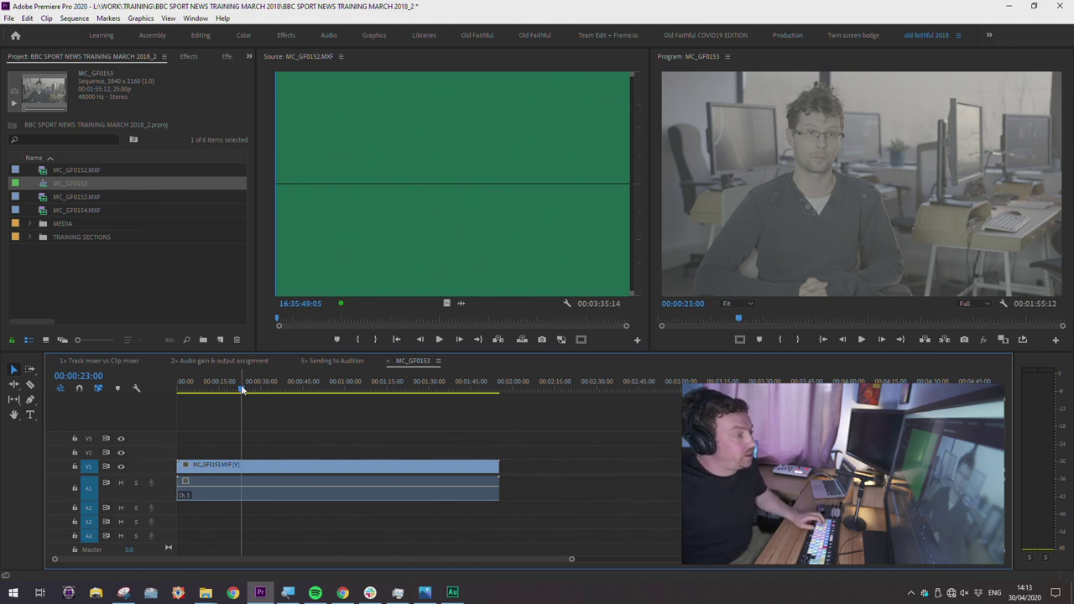
left_click_drag(242, 390, 202, 397)
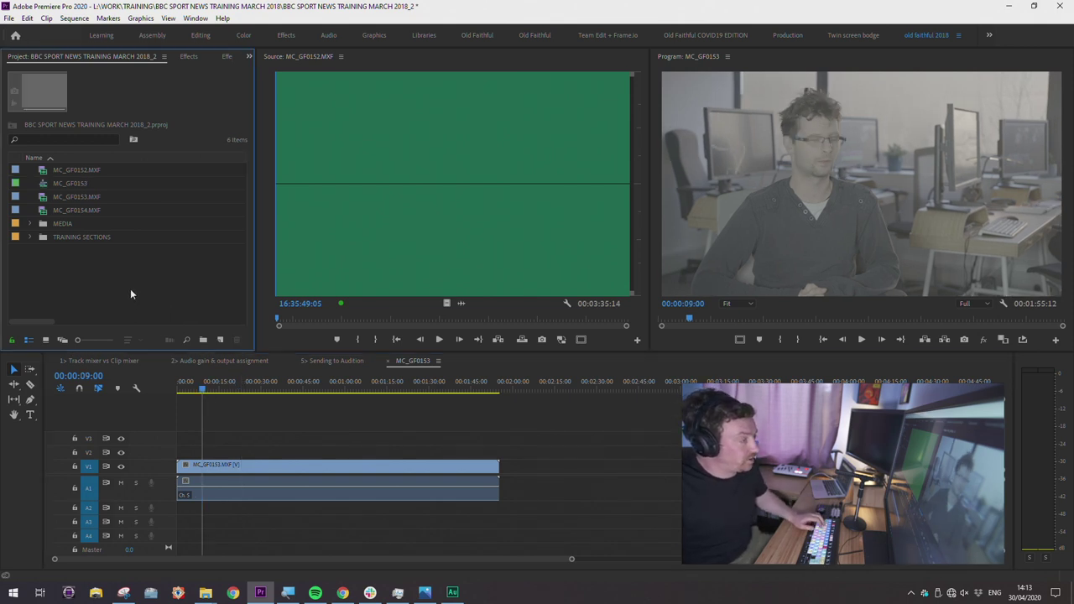
Return to the "2> Audio gain & output assignment" sequence and enlarge the timeline's height
left_click(104, 360)
left_click(249, 363)
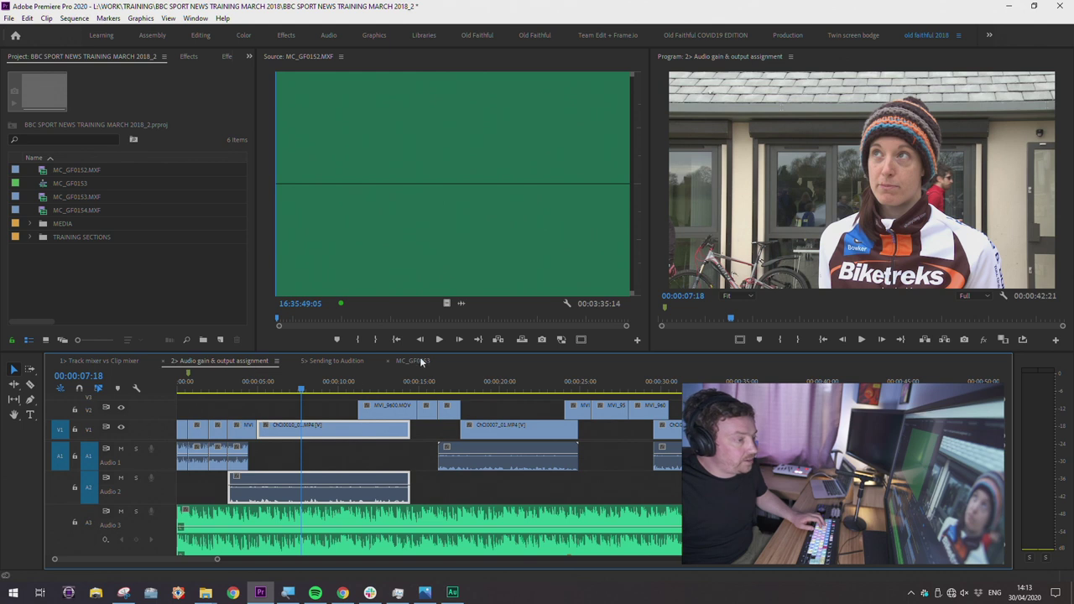
left_click_drag(418, 352, 420, 295)
Play the opening of the audio gain sequence from 00:00:00:00 and return the playhead to the start
left_click_drag(302, 329, 128, 338)
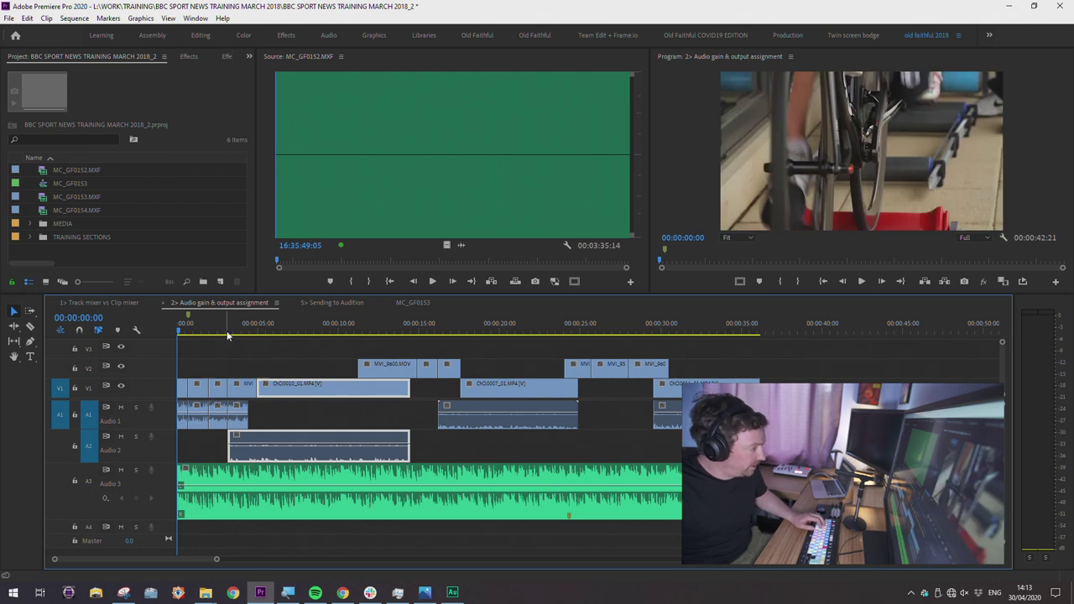
key("space")
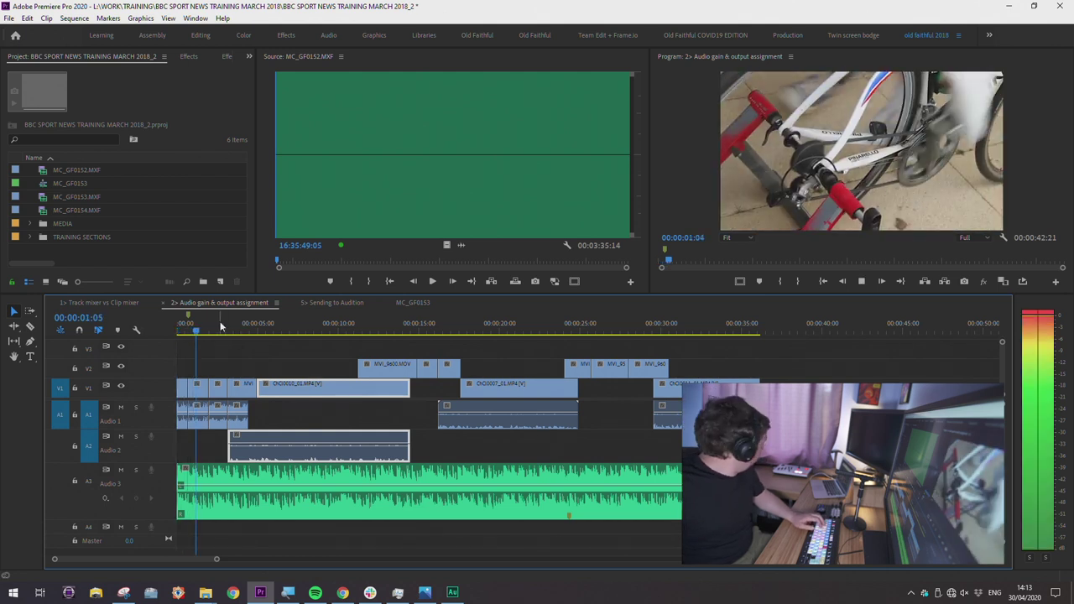
left_click(176, 336)
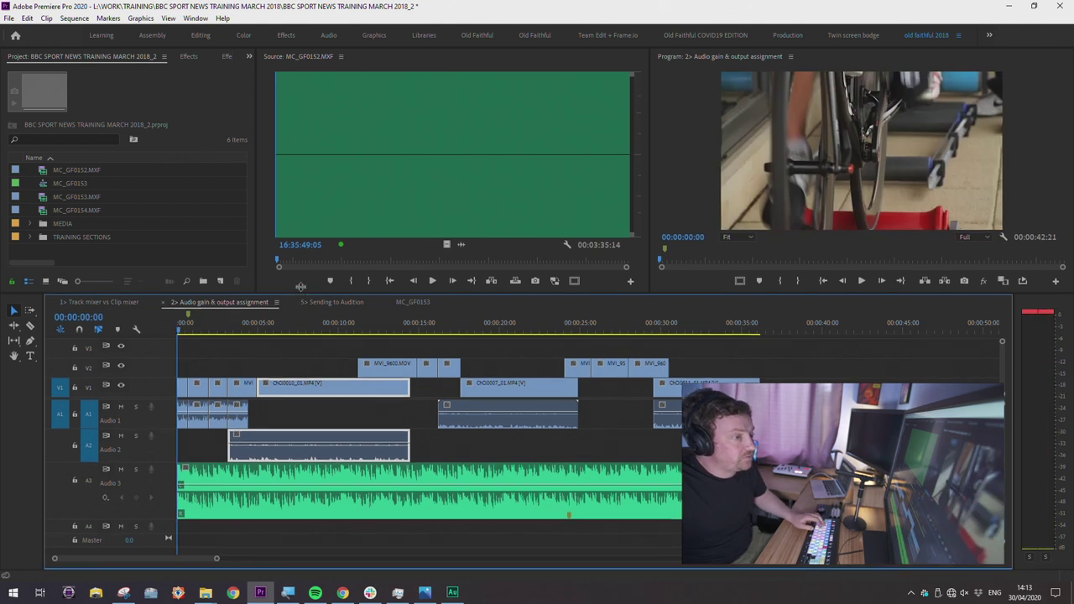
Enlarge the timeline, play the sequence's opening with Audio 1 soloed, and turn the solo off with the playhead back at 00:00:00:00
left_click_drag(299, 293, 300, 273)
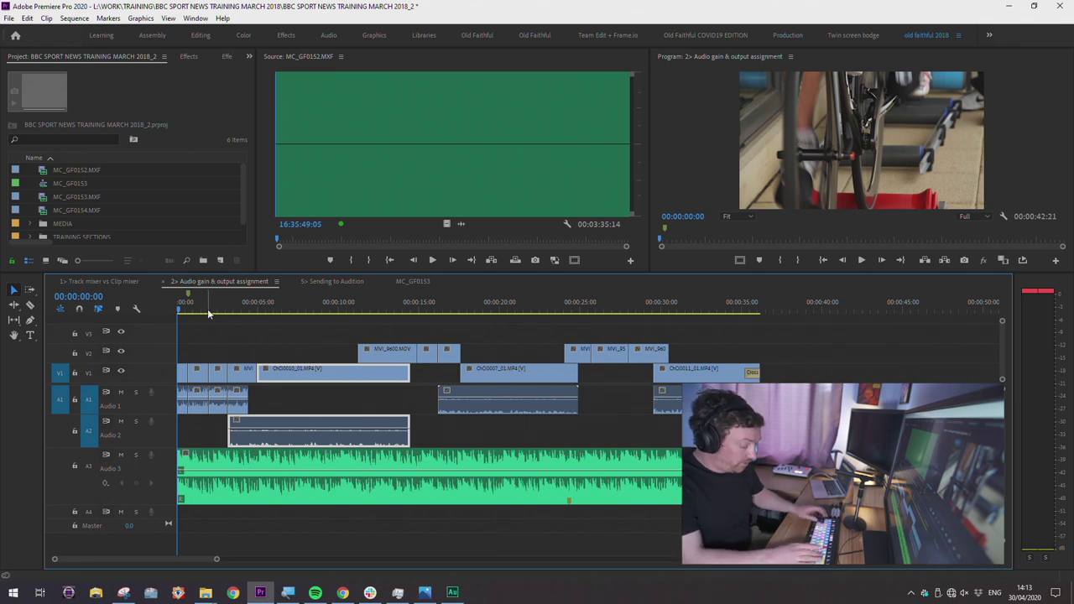
key("equal")
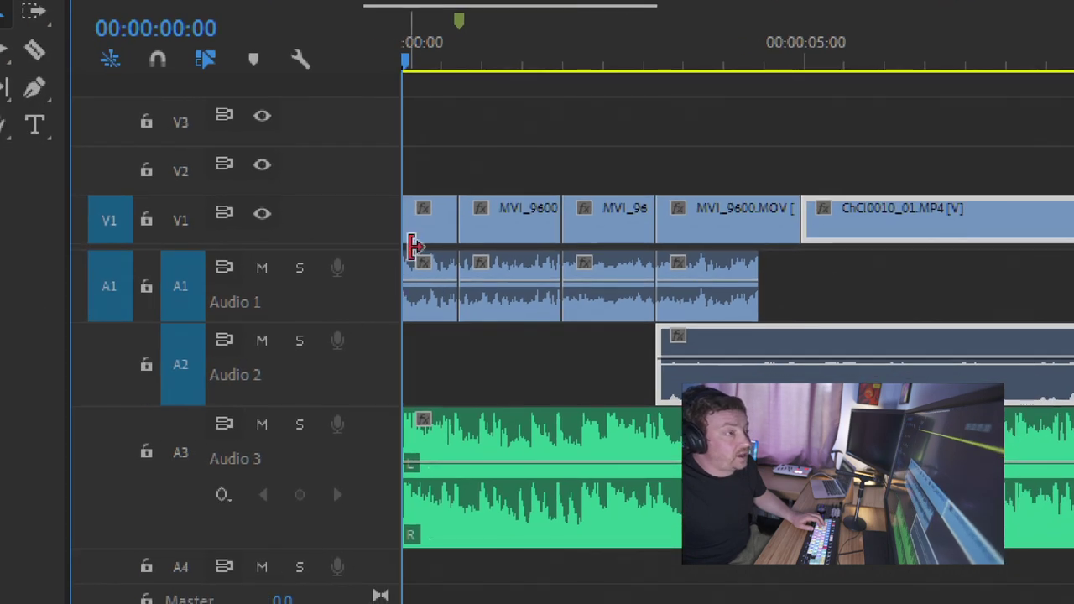
left_click(448, 59)
left_click(397, 63)
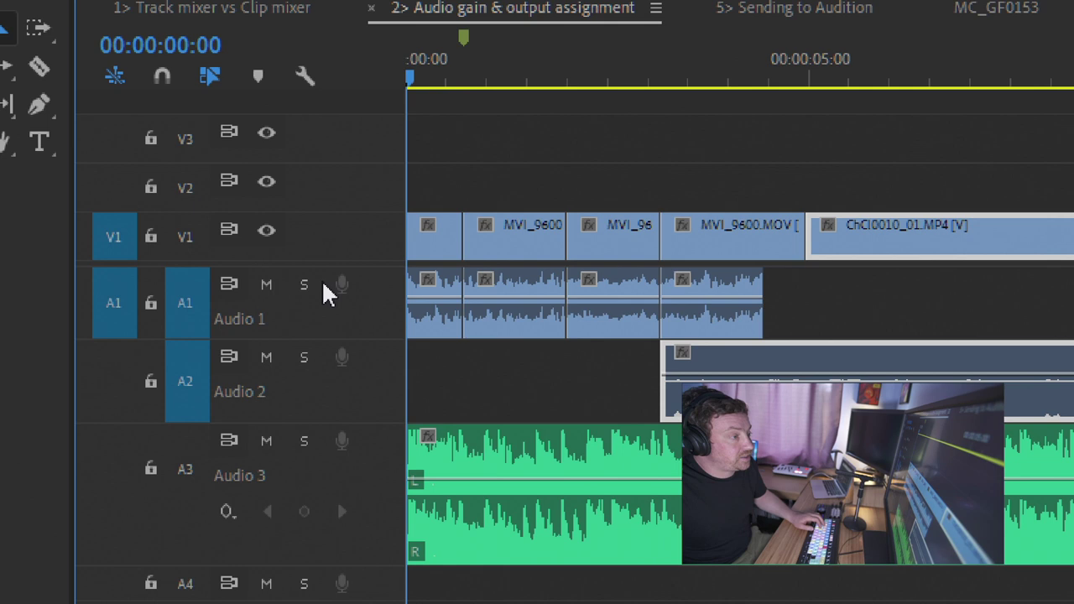
left_click(306, 286)
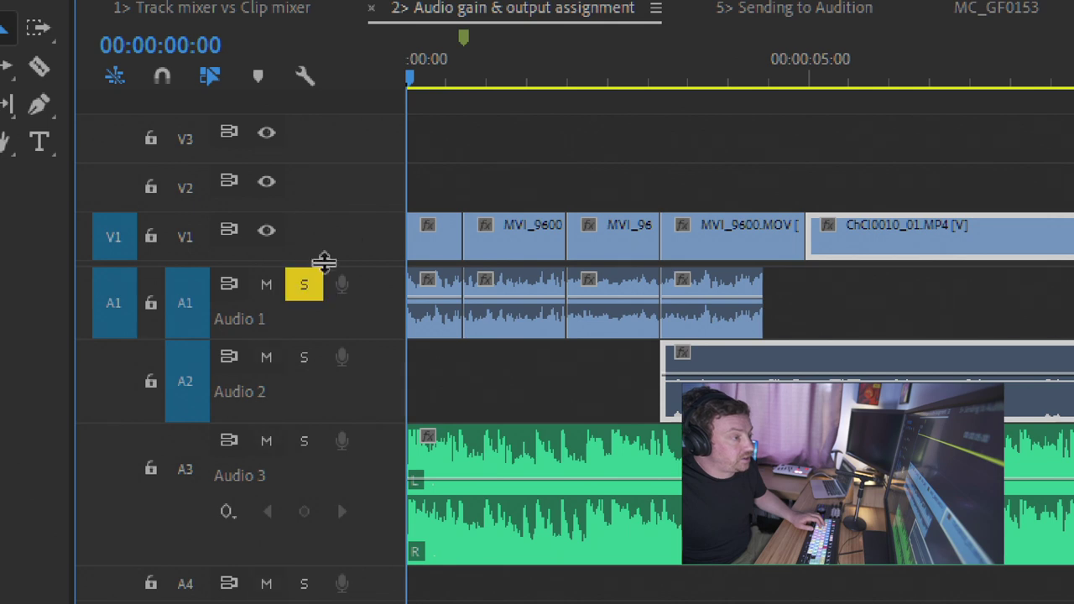
key("space")
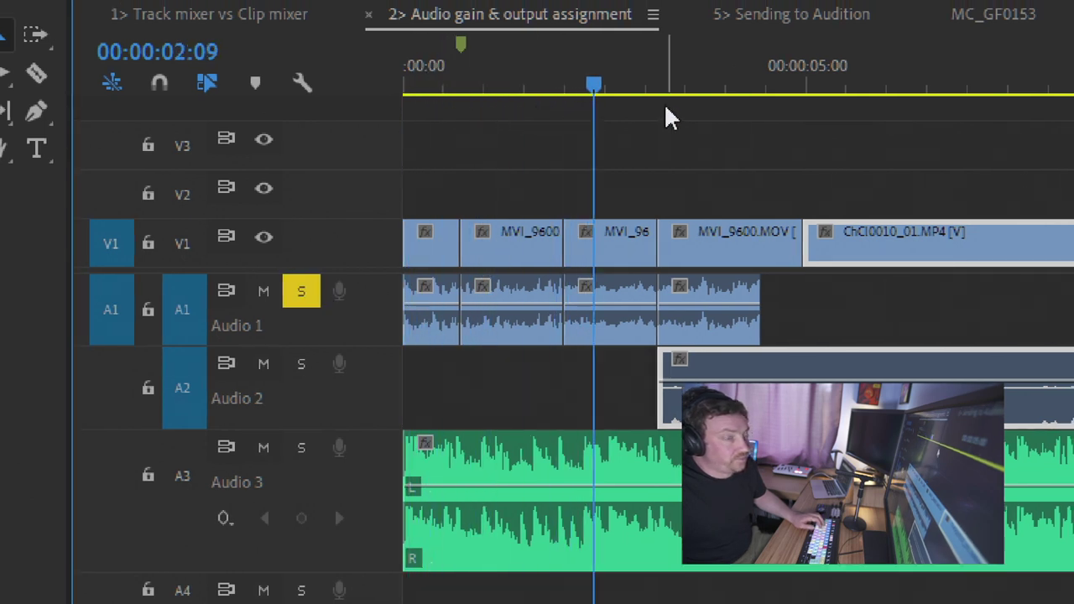
left_click_drag(652, 99, 307, 92)
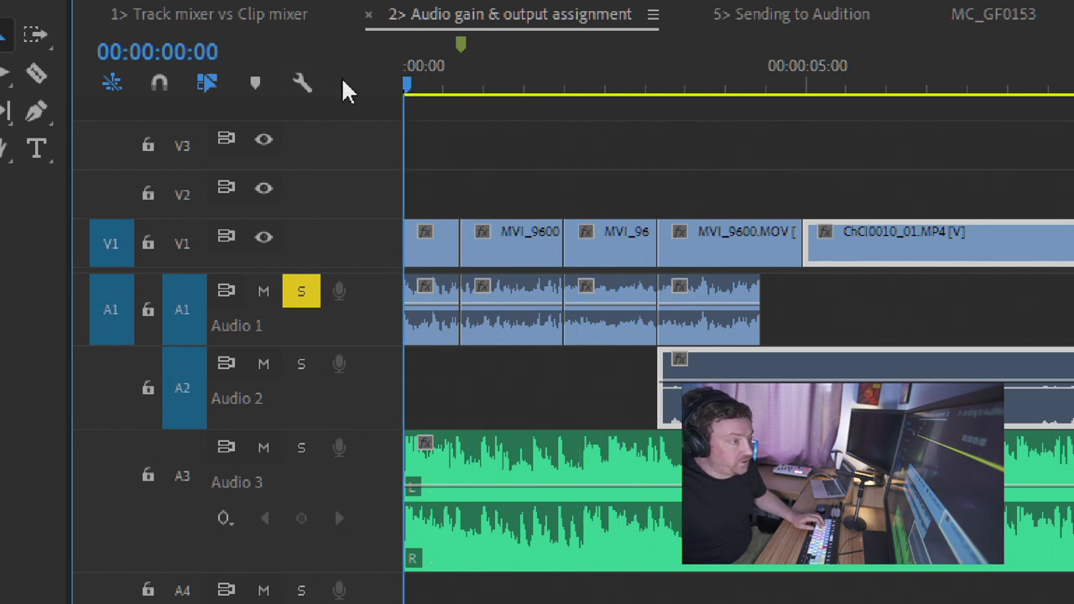
left_click(303, 295)
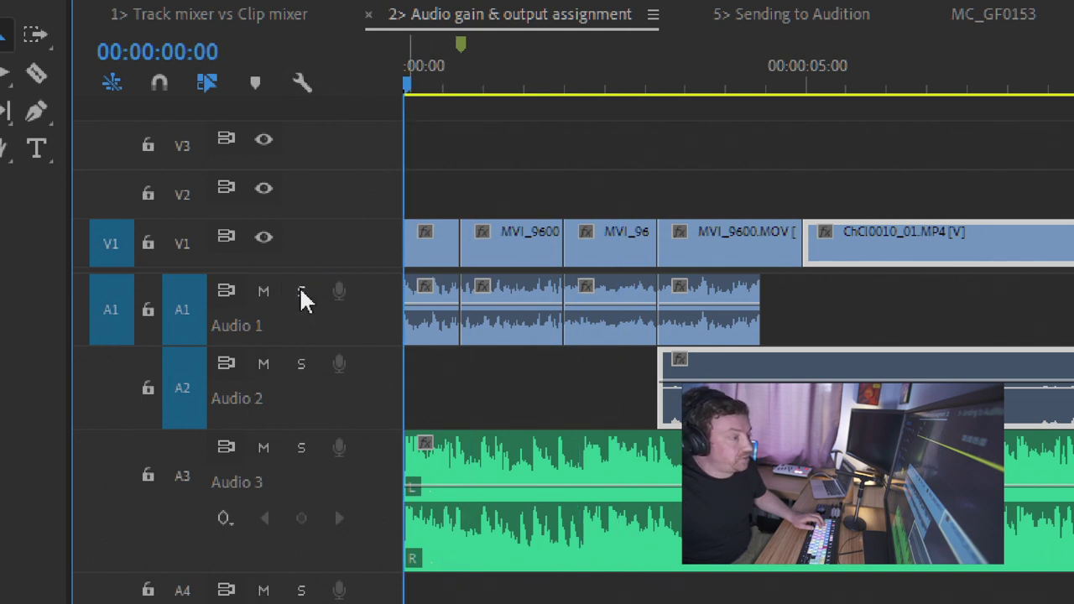
left_click_drag(408, 88, 379, 98)
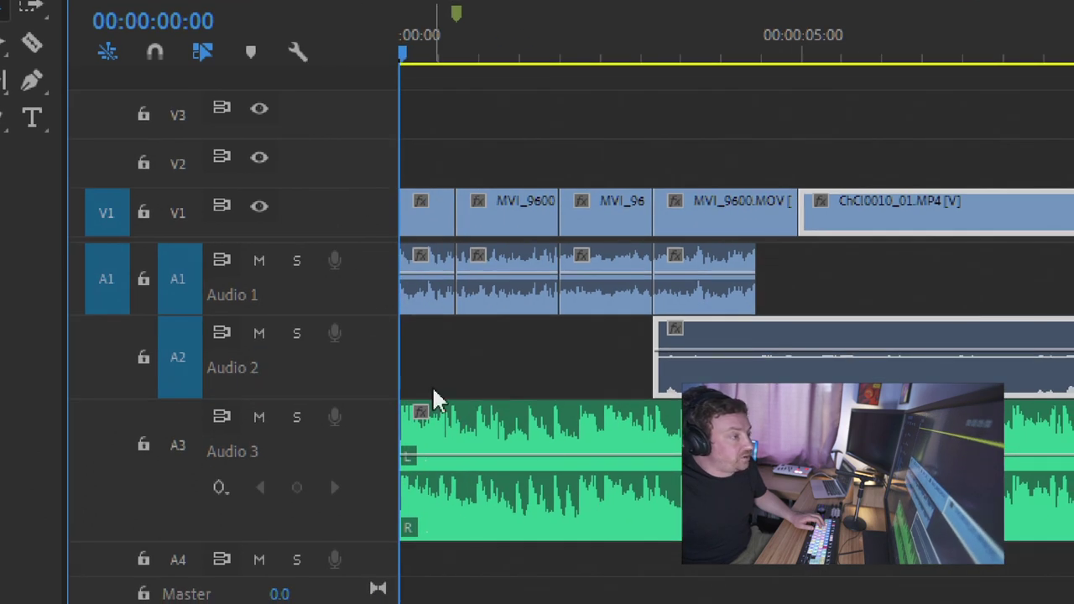
Play the opening with Audio 1 muted, return the playhead to 00:00:00:00 and unmute the track
left_click(259, 264)
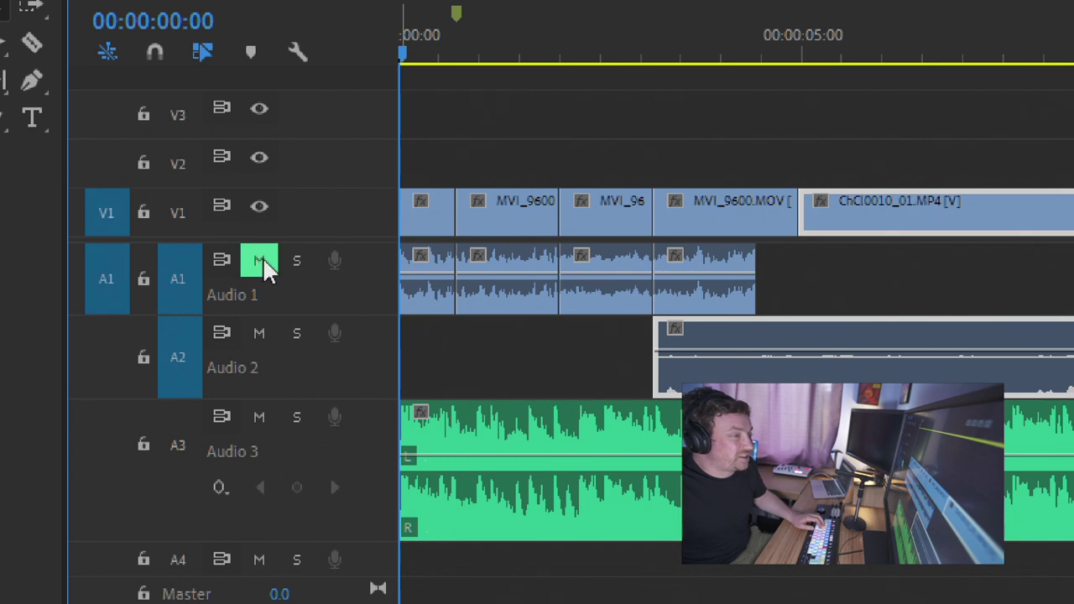
left_click(262, 265)
left_click(258, 267)
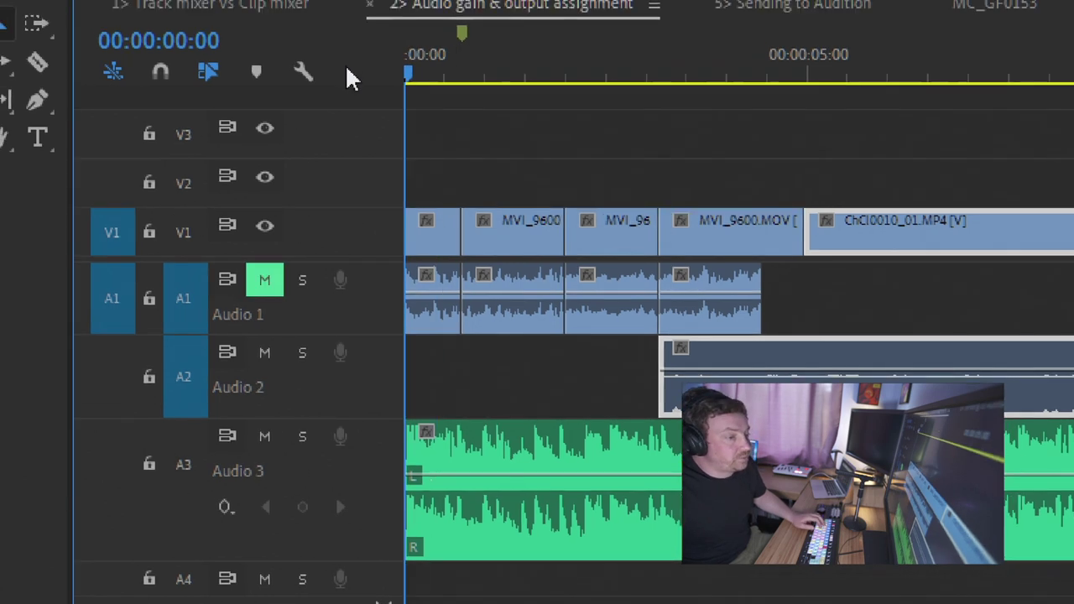
key("space")
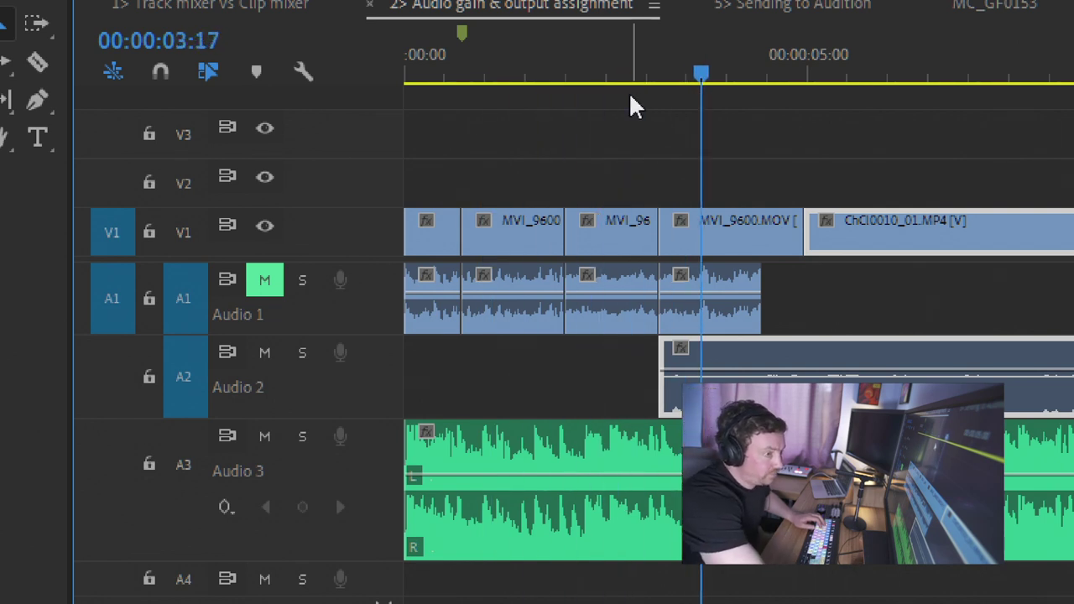
left_click_drag(557, 57, 306, 93)
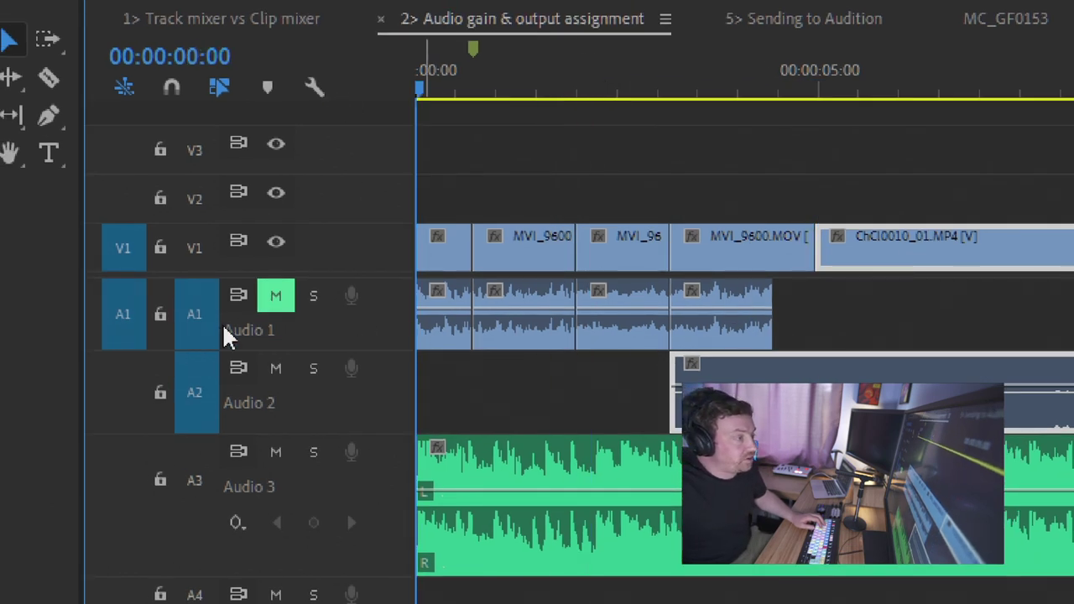
left_click(280, 302)
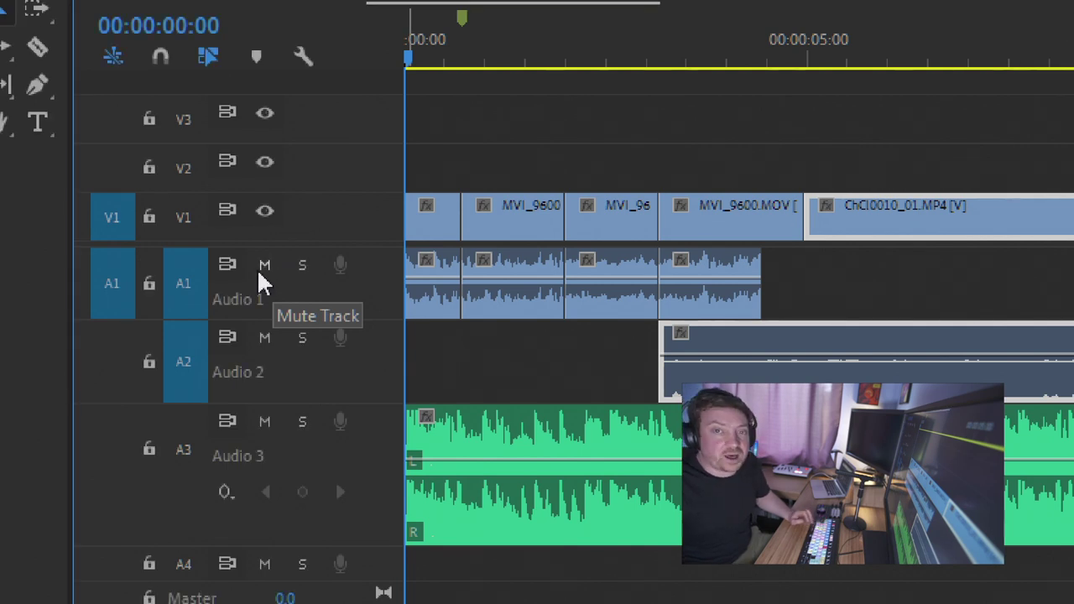
Solo Audio 1 for another short listen from the sequence start and turn the solo off again
left_click(302, 267)
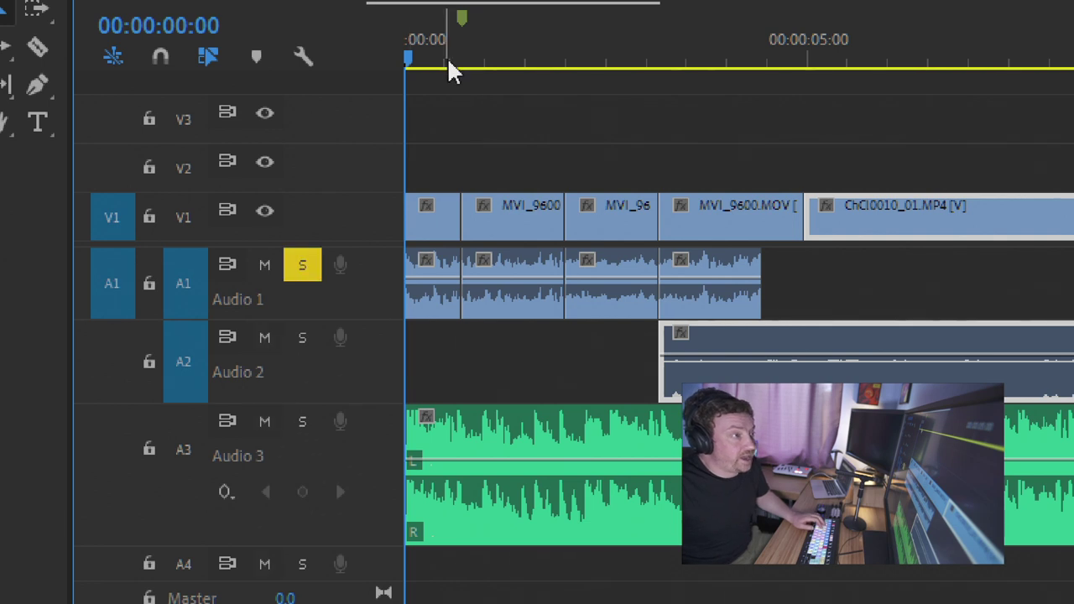
key("space")
left_click_drag(425, 58, 391, 71)
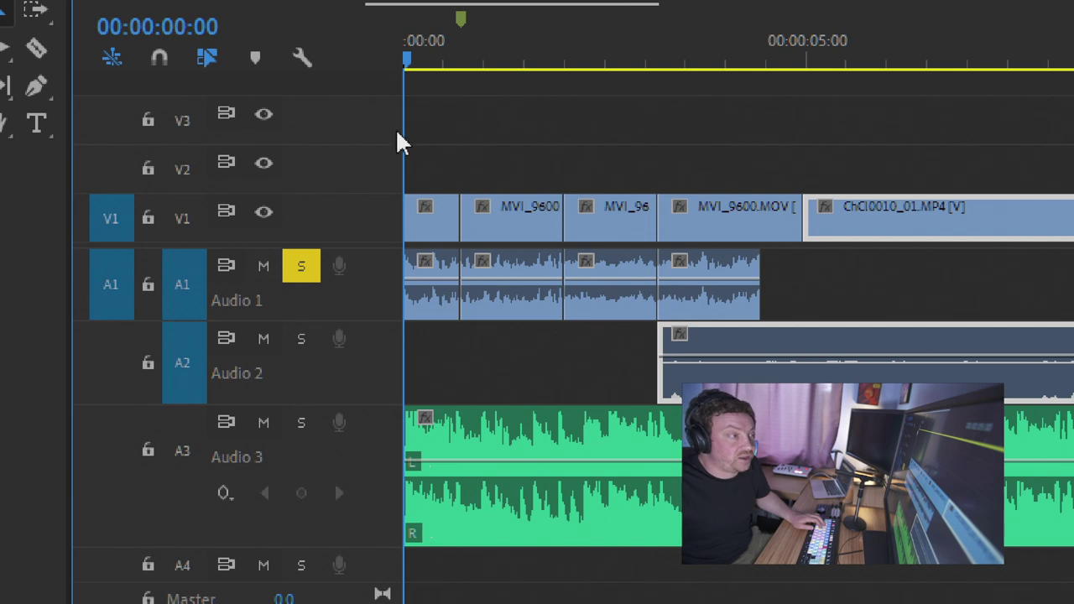
left_click(304, 268)
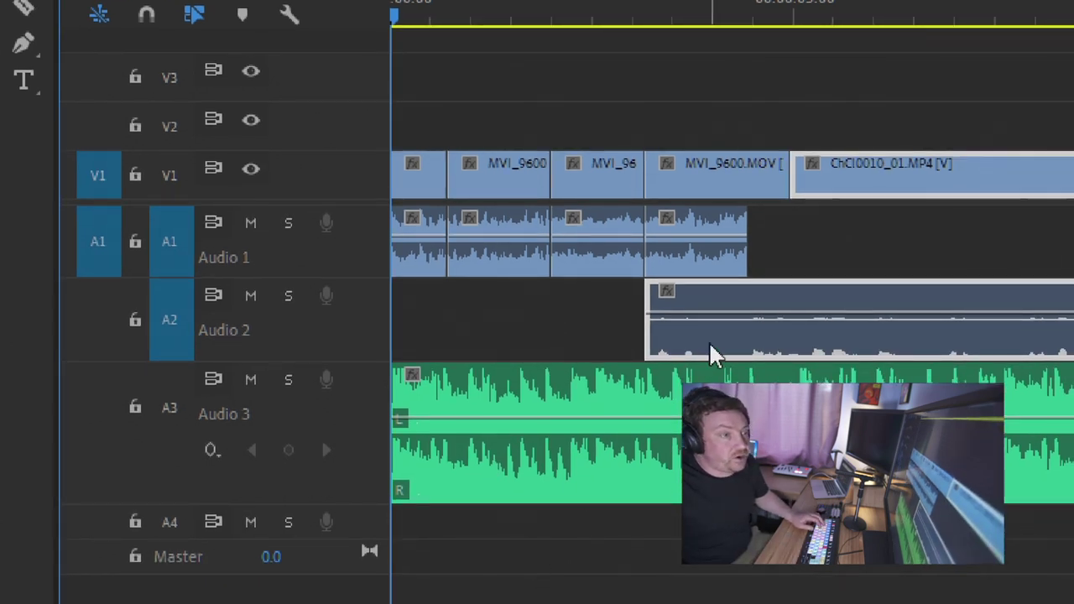
Increase the height of Audio 1 and delete the four audio clips at the start of that track
left_click(822, 269)
left_click_drag(365, 278, 364, 324)
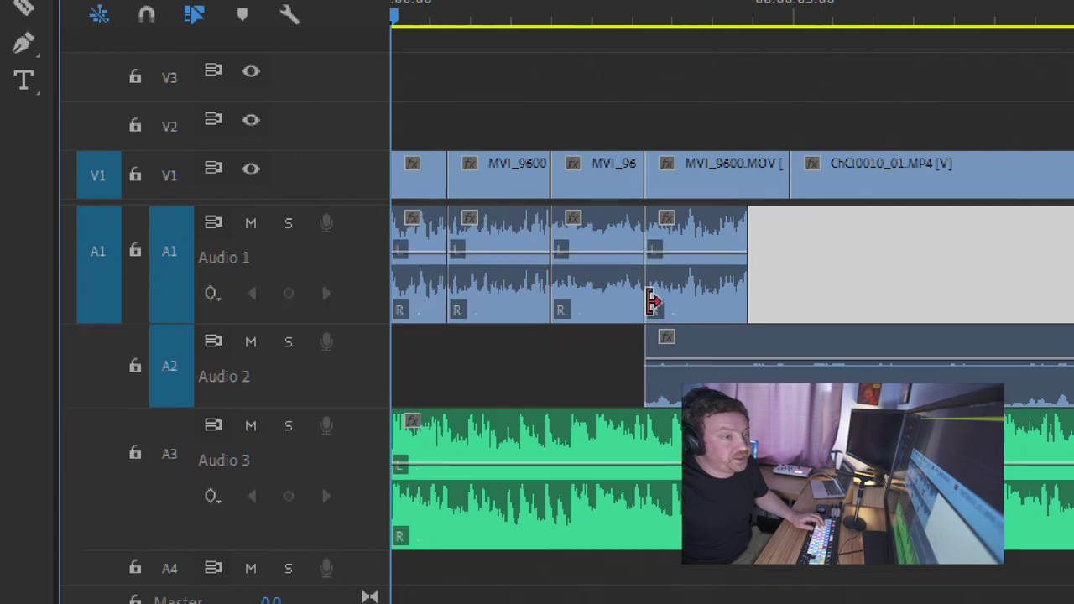
left_click(820, 279)
left_click_drag(842, 273, 409, 269)
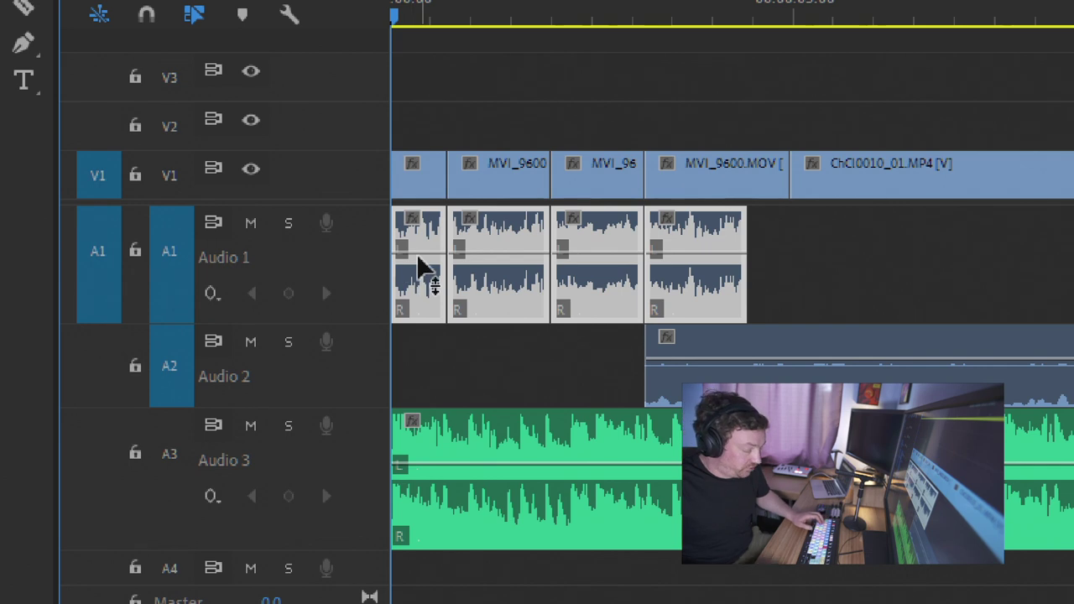
key("Delete")
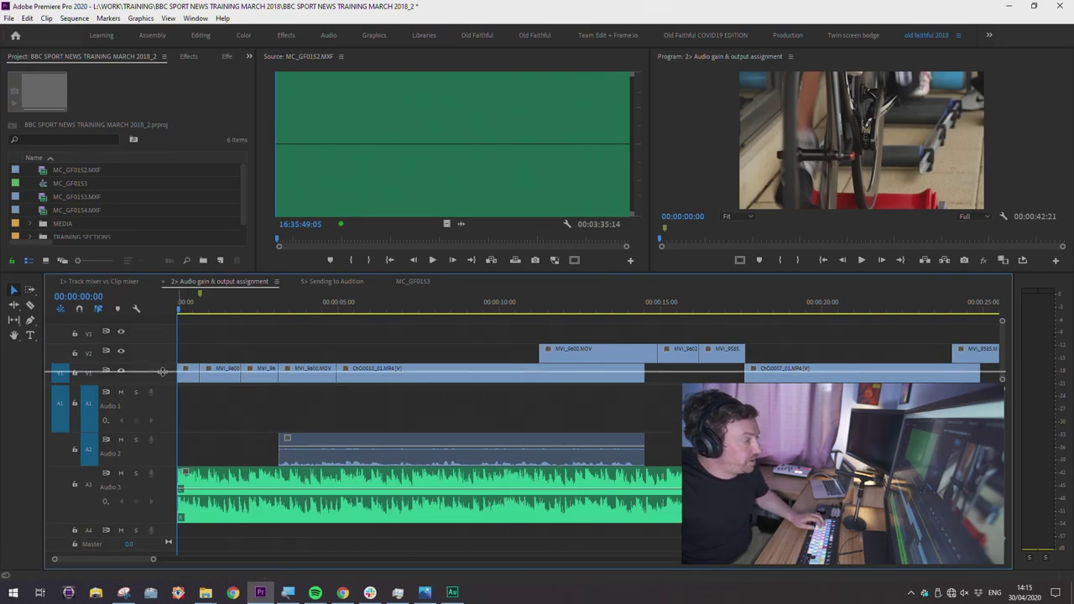
Play the opening with the Audio 1 clips removed and stop at 00:00:03:19
scroll(166, 384, "down", 1)
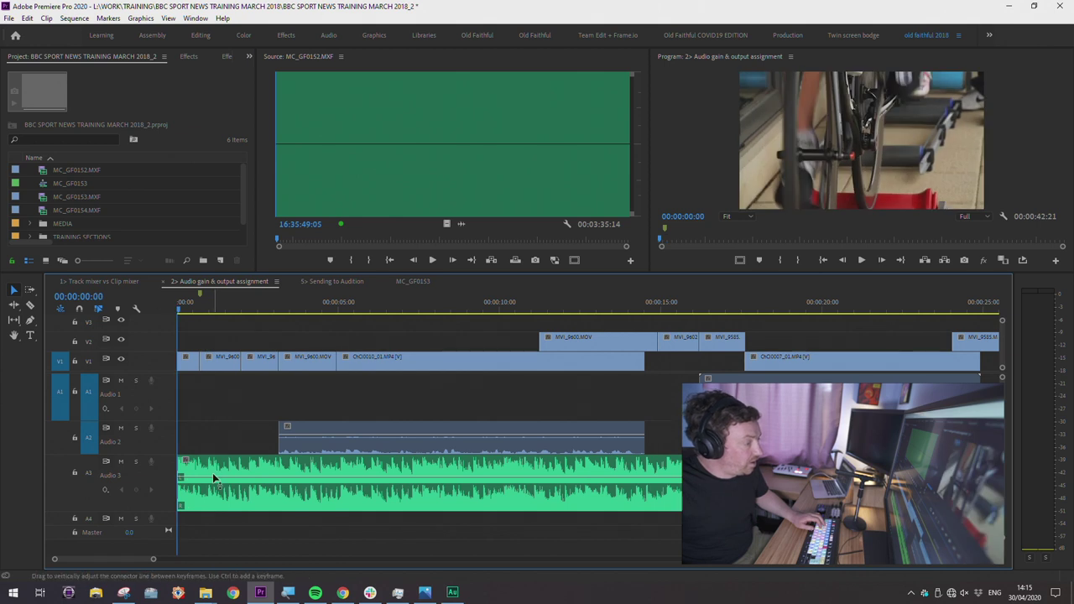
key("space")
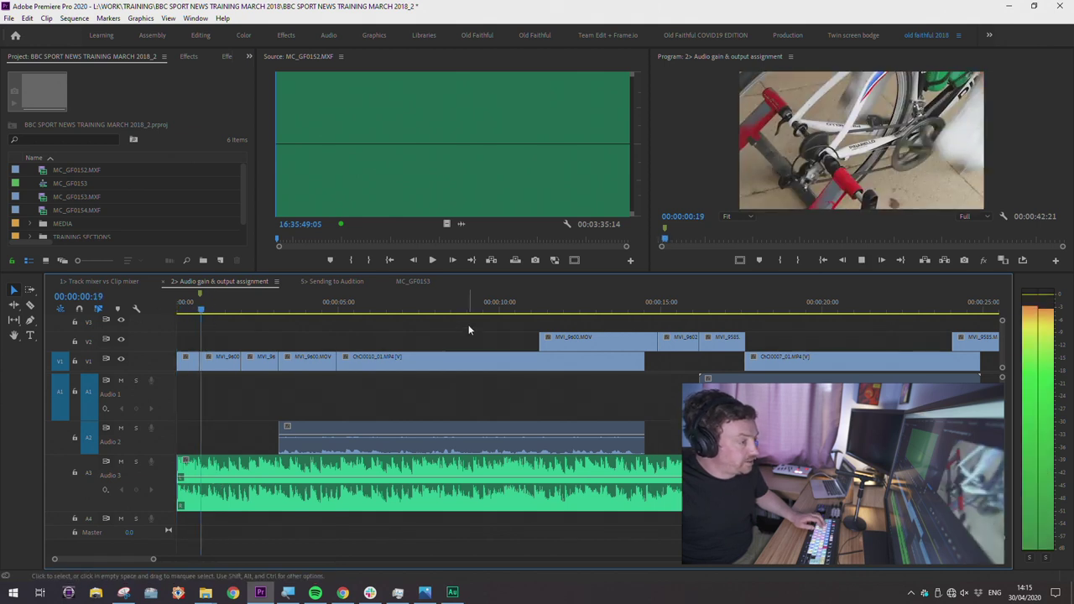
left_click(298, 311)
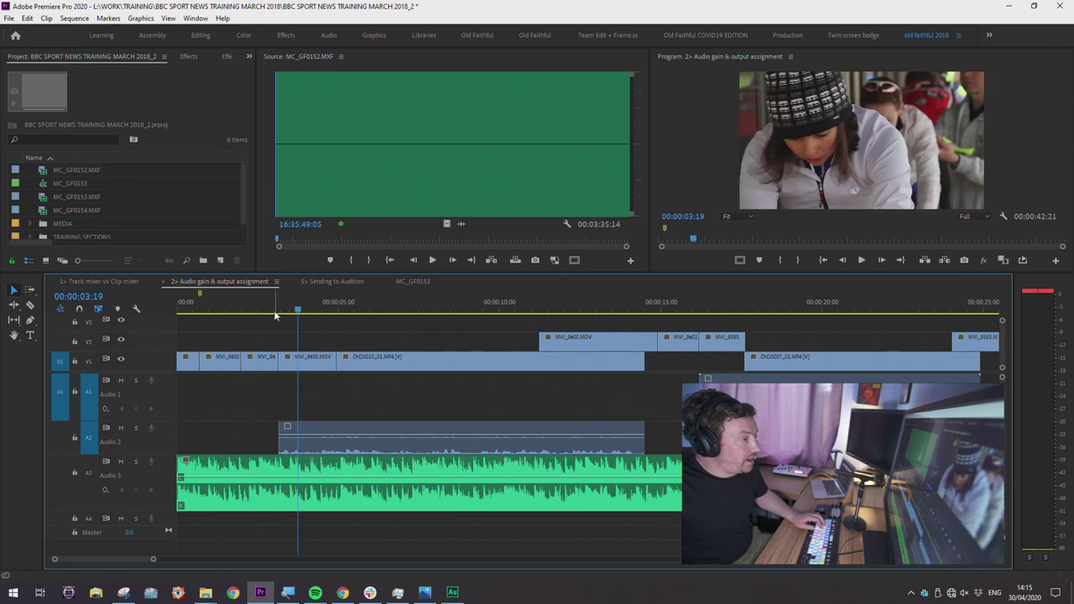
Enlarge the timeline area and place the playhead at 00:00:02:23, just before the Audio 2 clip begins
left_click(322, 277)
left_click_drag(321, 273, 322, 267)
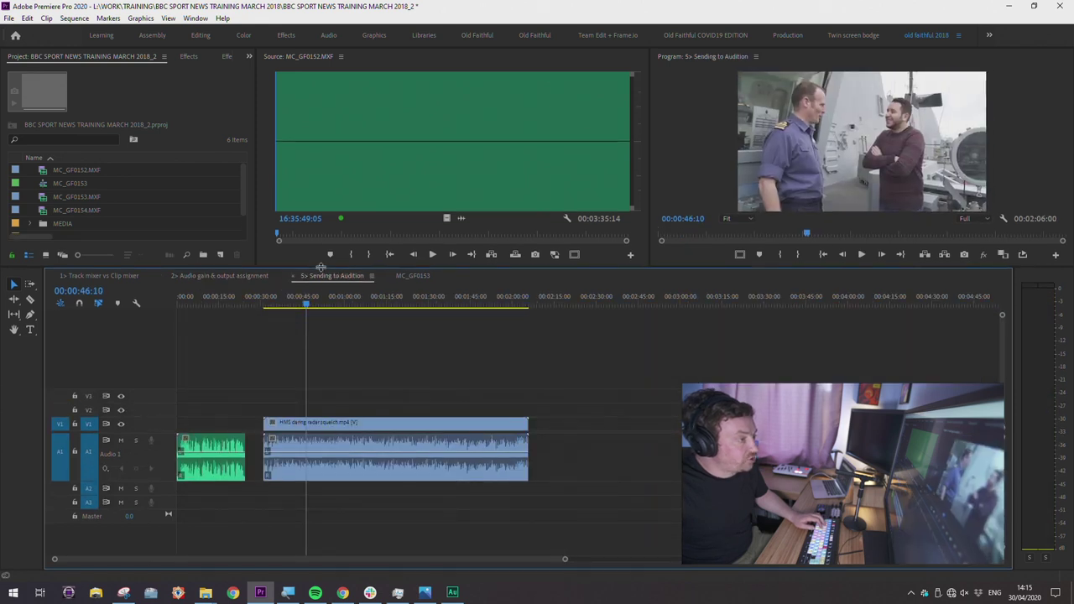
left_click(220, 276)
left_click_drag(223, 304, 278, 304)
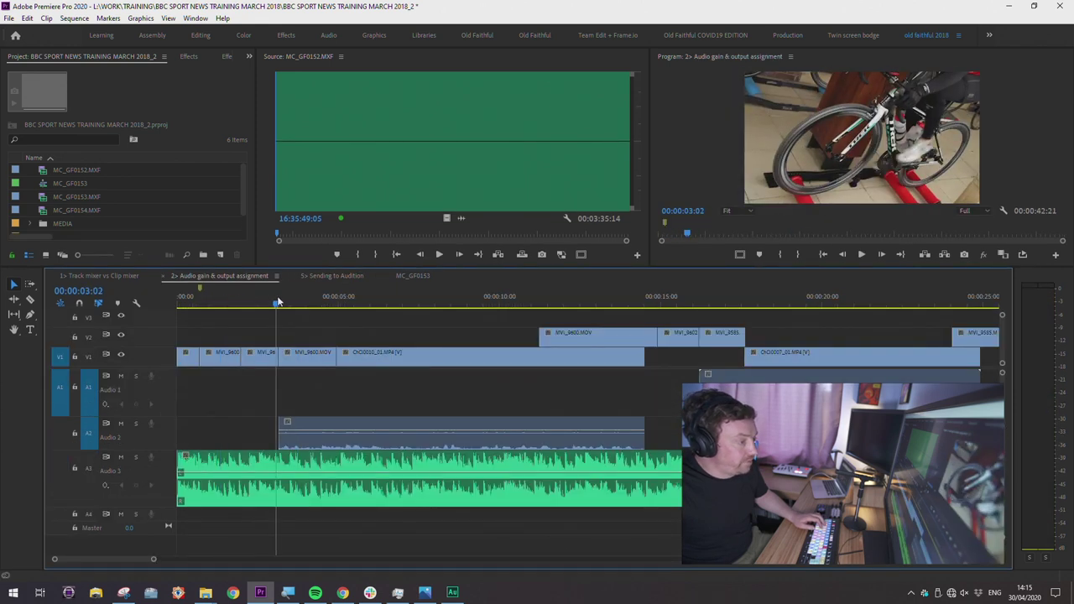
left_click_drag(332, 267, 333, 240)
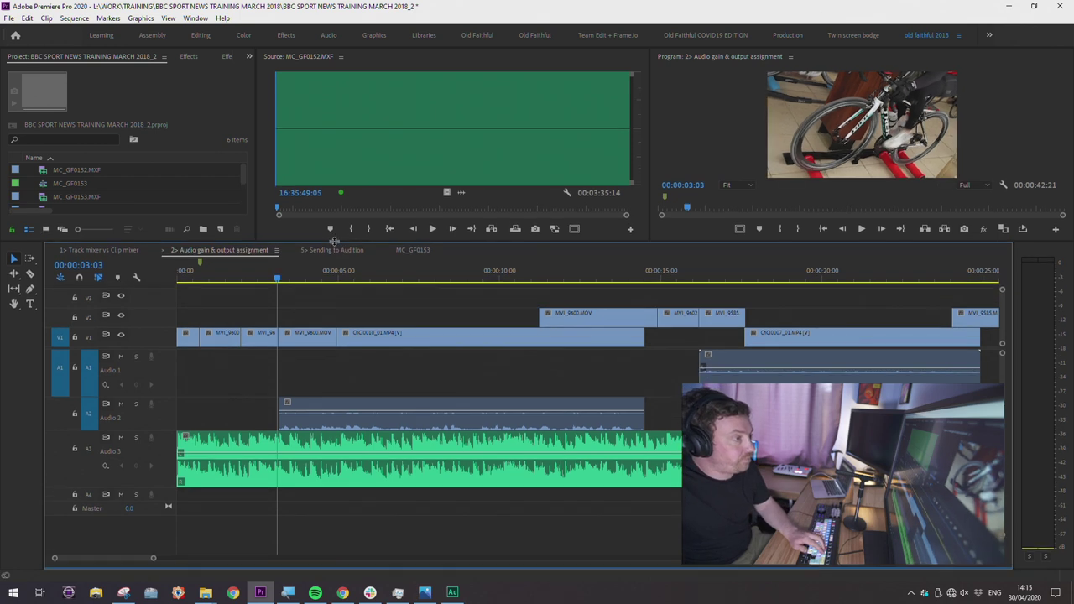
left_click_drag(277, 279, 281, 279)
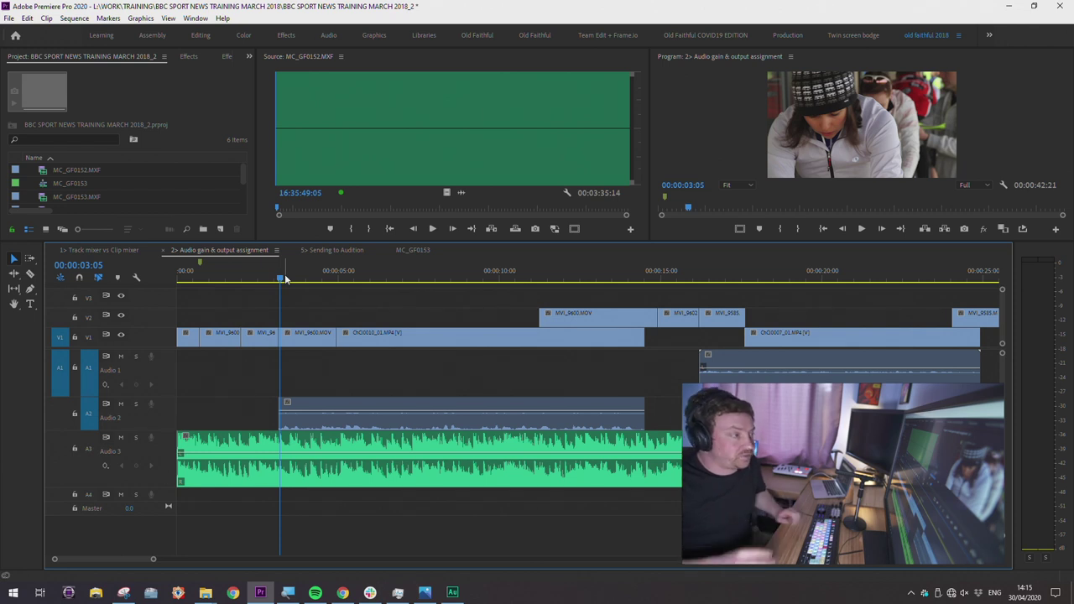
left_click_drag(282, 278, 271, 309)
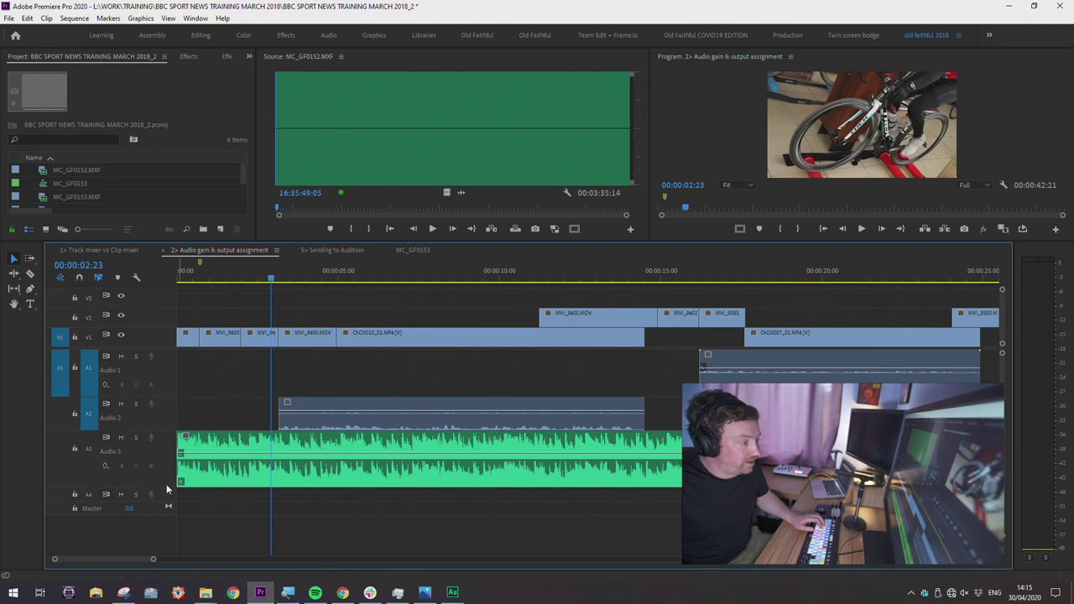
Increase the height of Audio 3 and lower the music clip's volume to -5.0 dB
left_click_drag(165, 487, 165, 504)
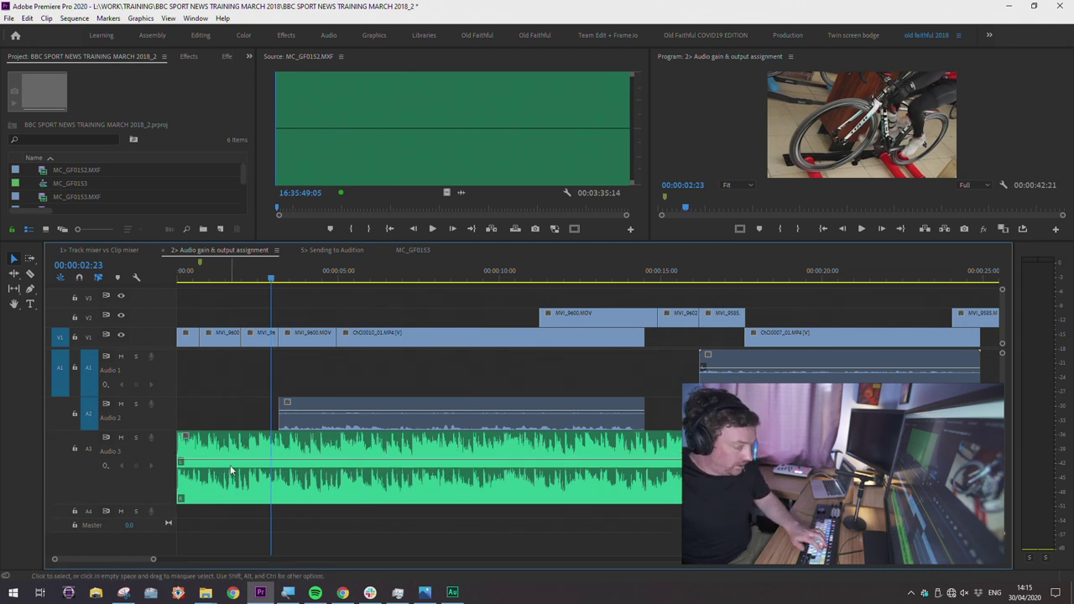
key("=")
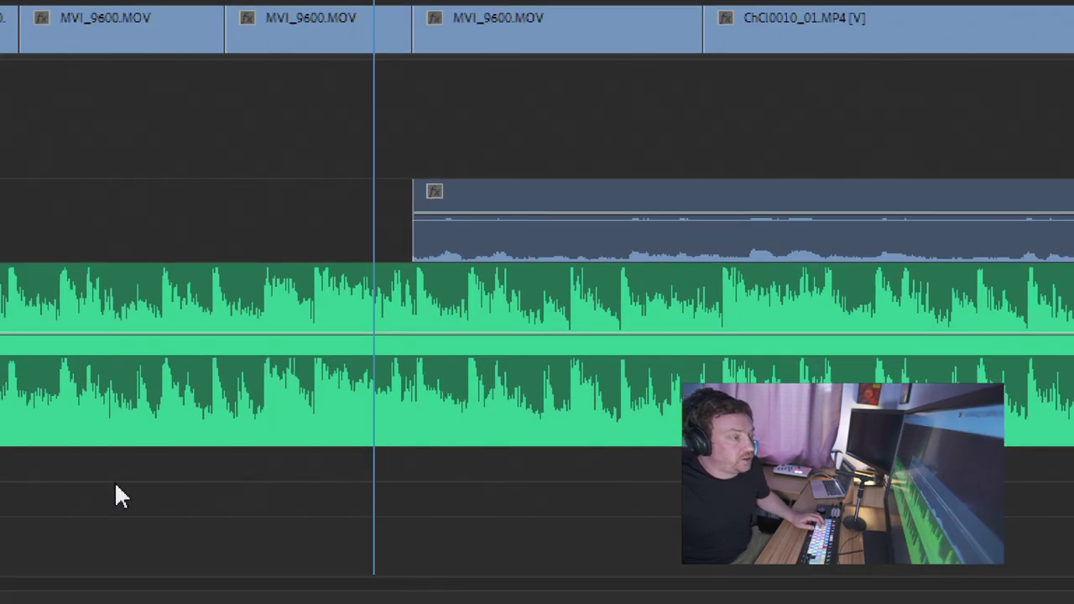
left_click_drag(495, 336, 499, 352)
key("minus")
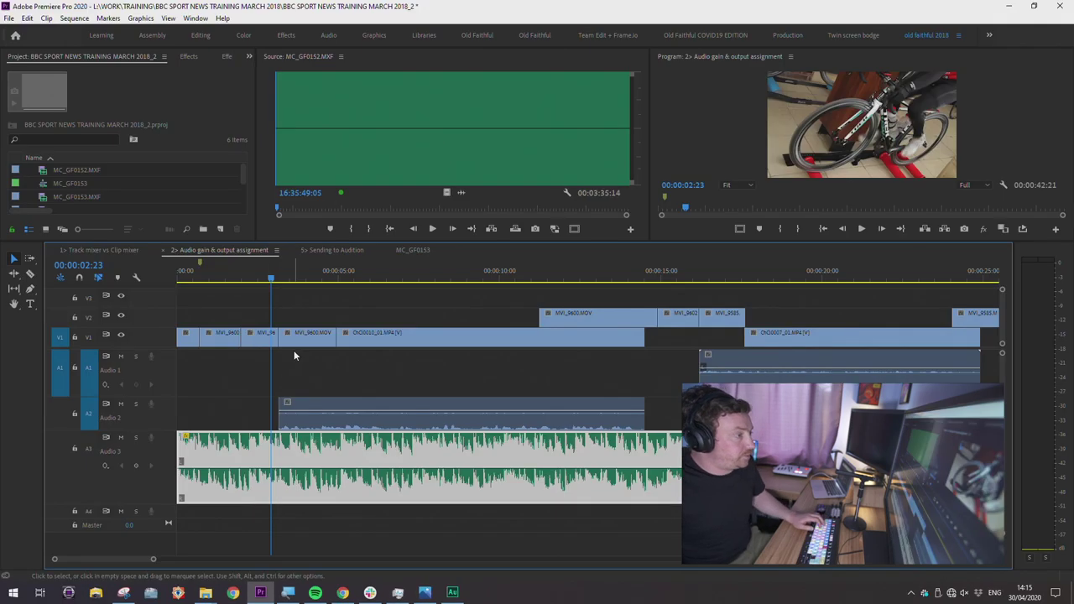
Play the opening to check the reduced music level, stopping at 00:00:02:24
key("j")
key("l")
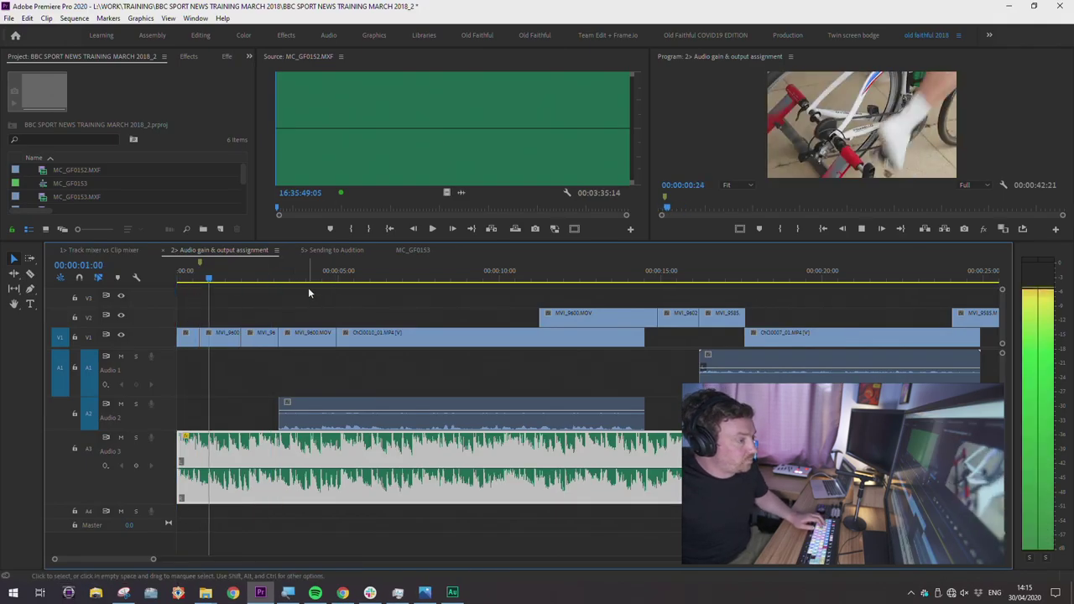
key("k")
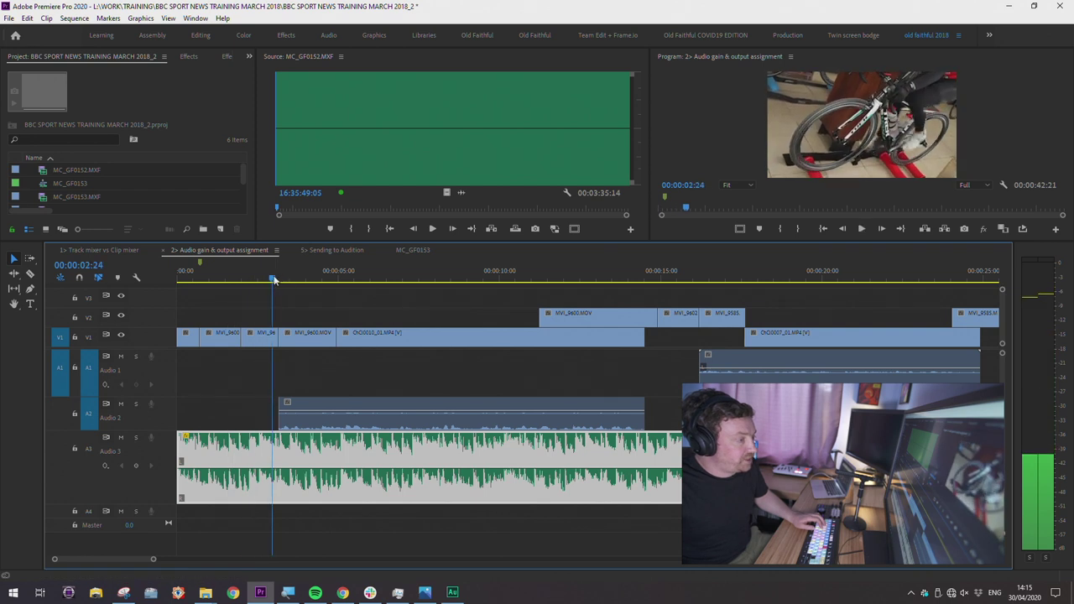
Add two volume keyframes to the music clip, one just before the Audio 2 clip starts and one at 00:00:03:08
key("=")
left_click(358, 279)
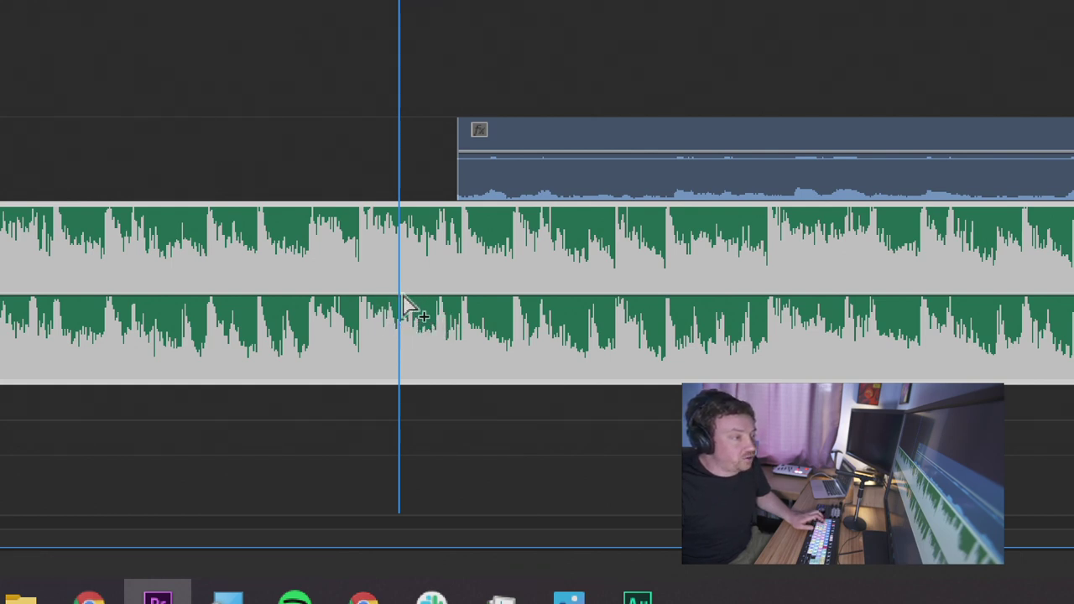
mouse_move(400, 300)
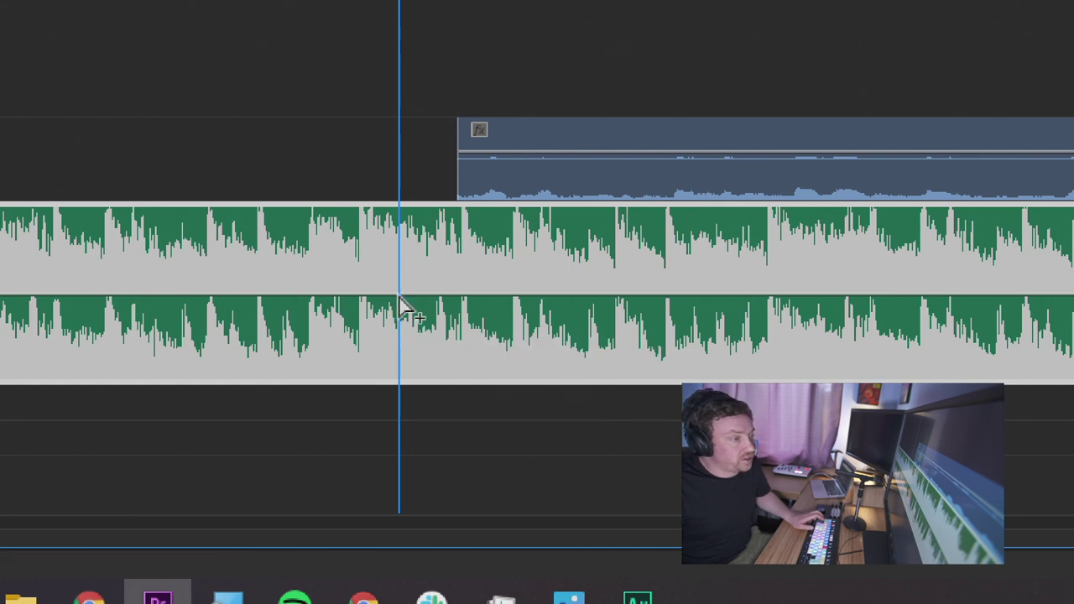
left_click(395, 295, "ctrl")
left_click(484, 296, "ctrl")
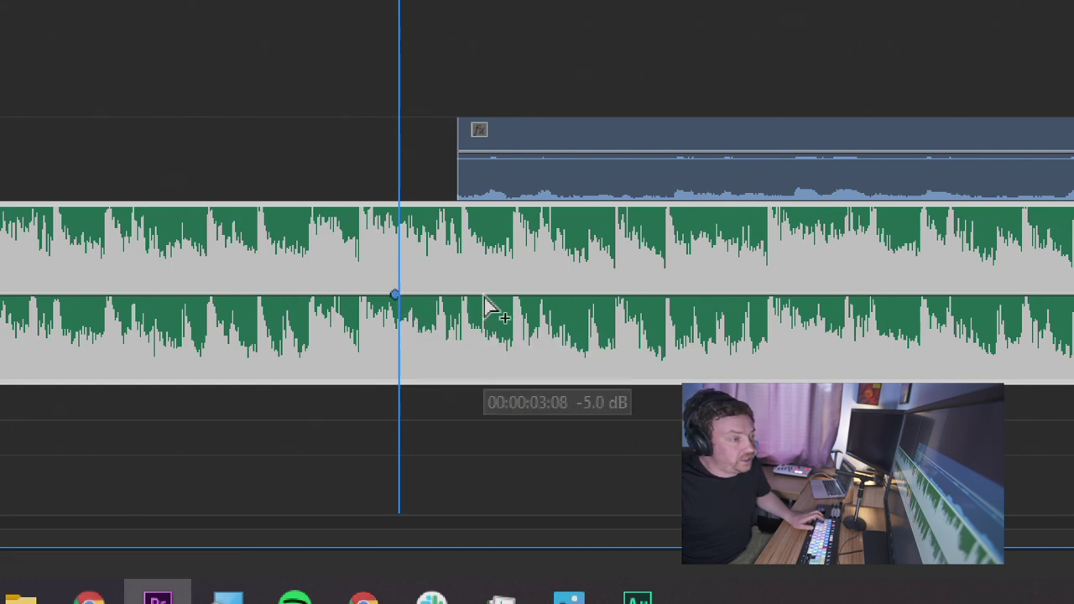
Fine-tune the second music keyframe's position and place the playhead at 00:00:03:09, just past it
mouse_move(484, 295)
left_mouse_down()
mouse_move(504, 296)
mouse_move(503, 334)
mouse_move(494, 341)
mouse_move(489, 294)
mouse_move(473, 352)
mouse_move(474, 294)
left_mouse_up()
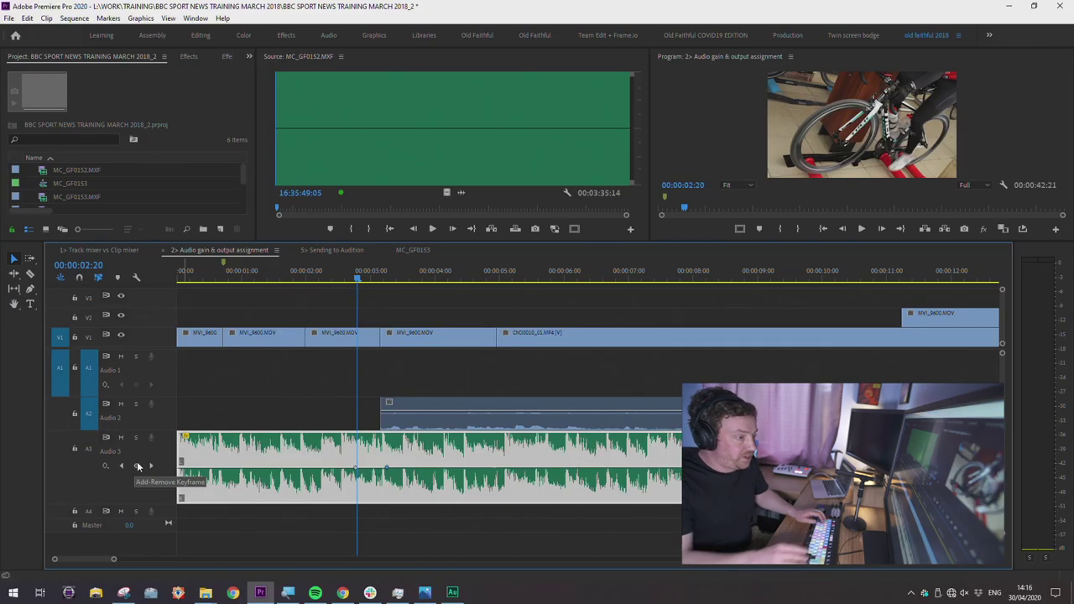
left_click_drag(381, 281, 376, 280)
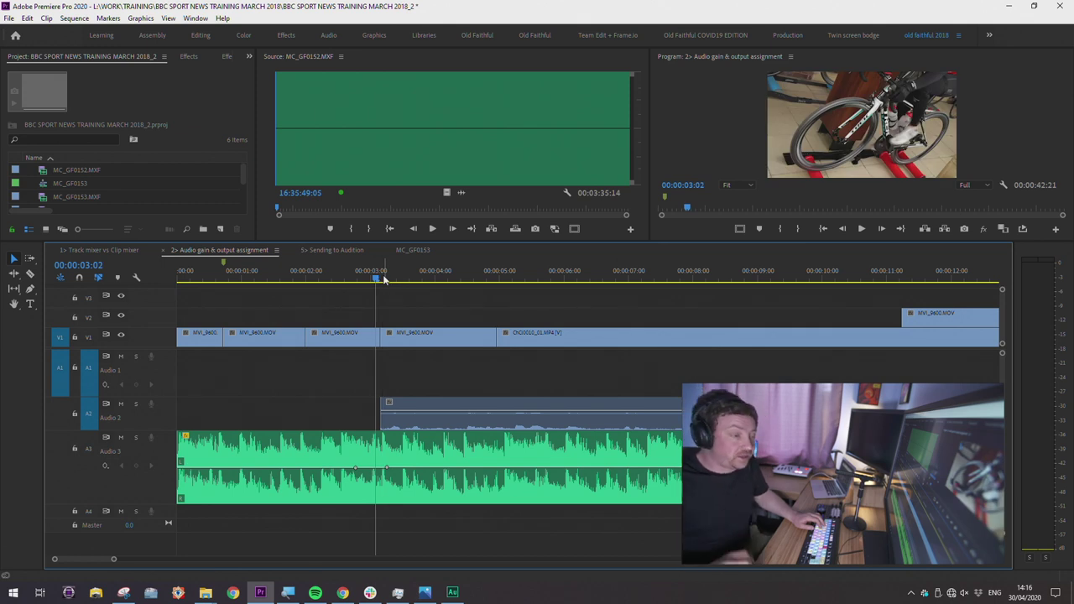
left_click_drag(399, 282, 387, 282)
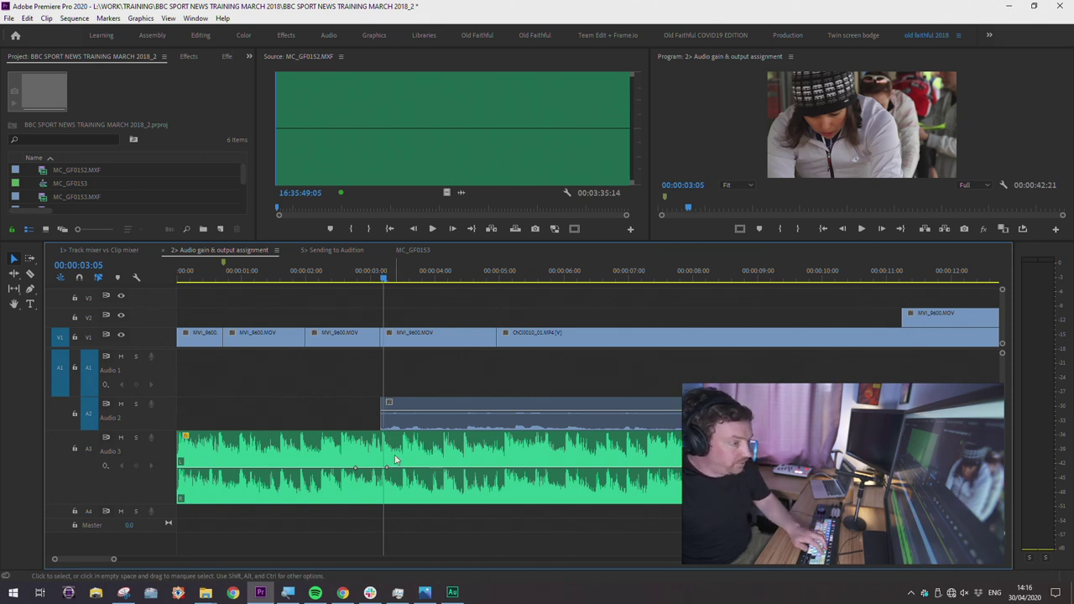
key("Right")
key("Right")
key("Right")
key("Right")
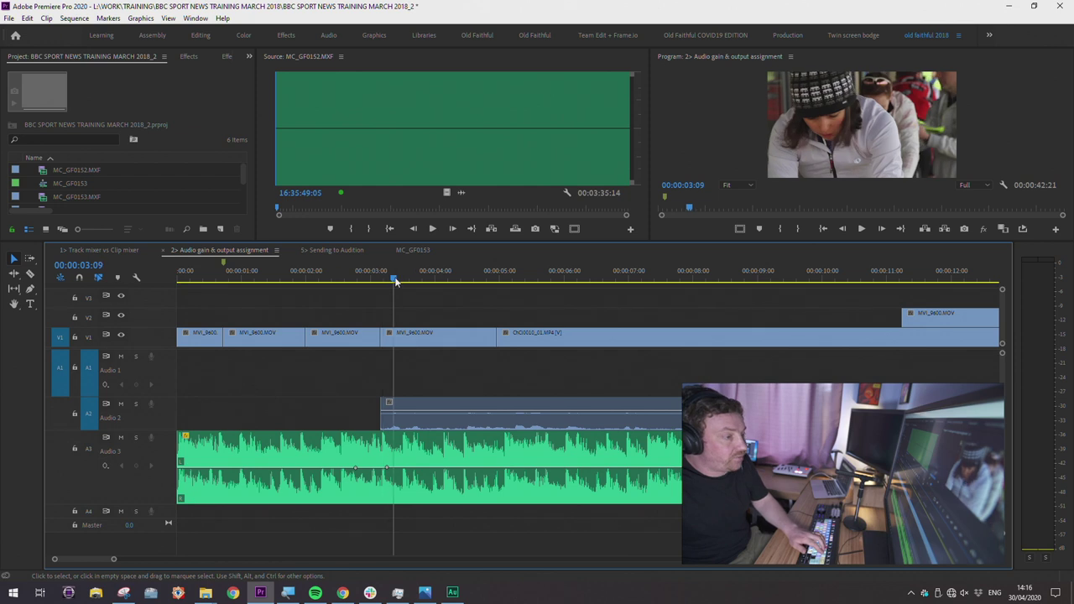
key("=")
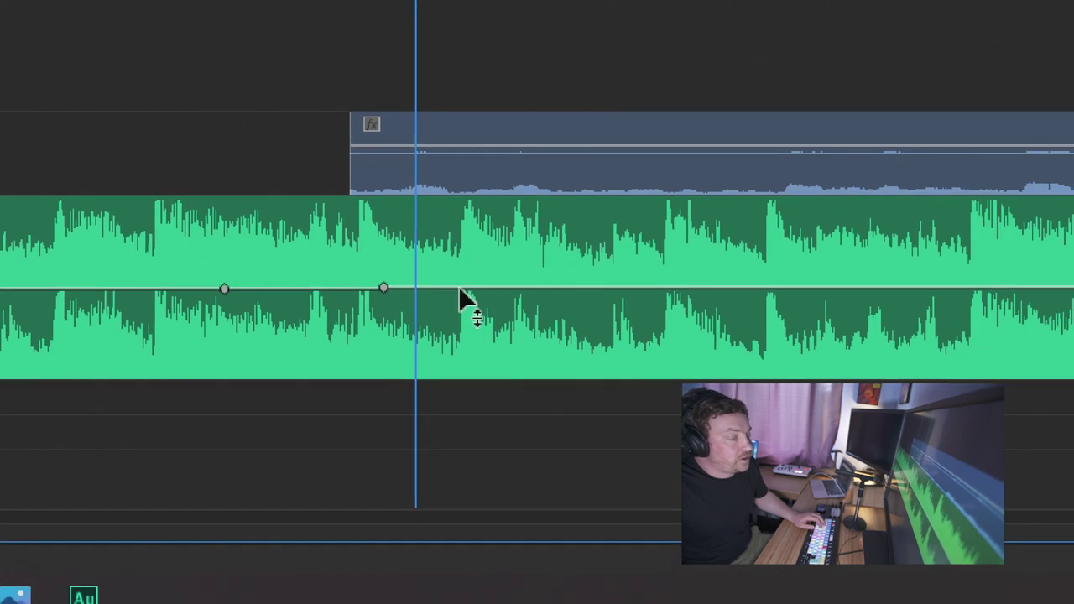
Lower the music level after the second keyframe to -30.1 dB, creating a fade between the two keyframes
mouse_move(460, 291)
left_mouse_down()
mouse_move(460, 329)
mouse_move(459, 290)
left_mouse_up()
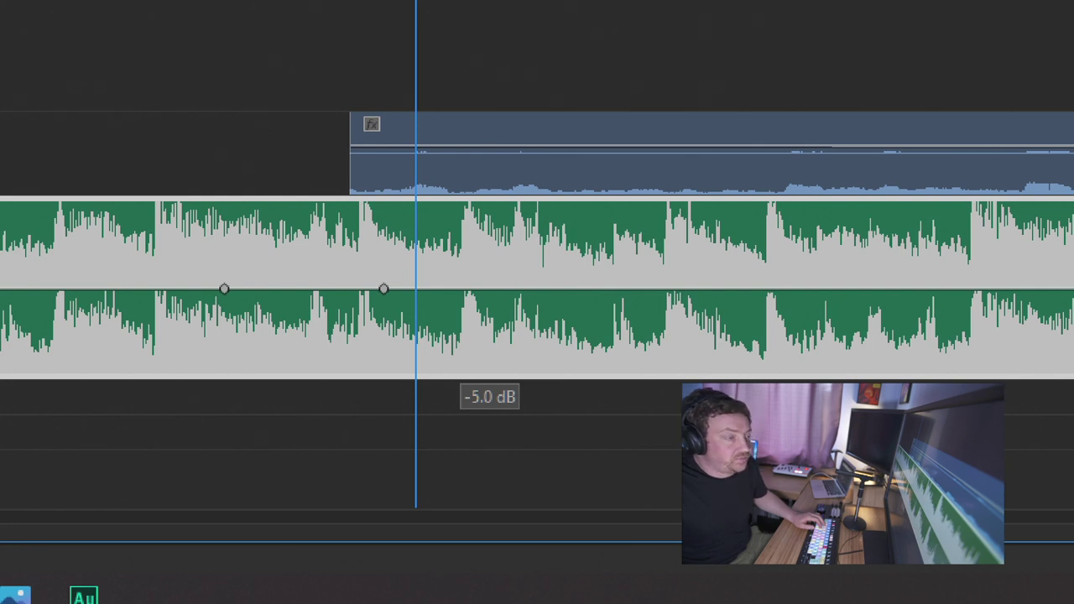
left_click_drag(460, 290, 466, 290)
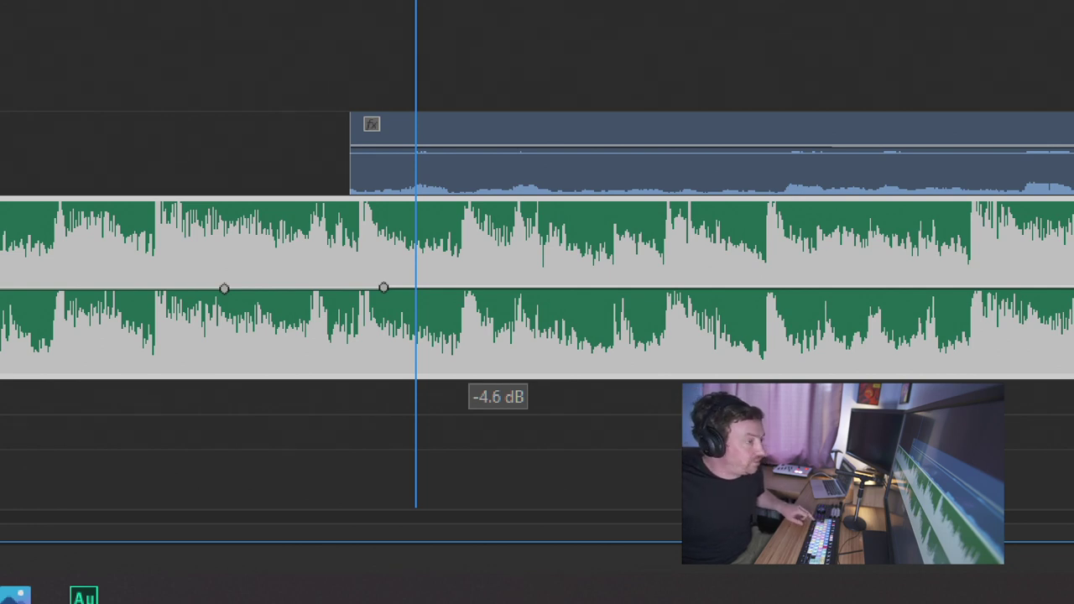
left_click_drag(465, 291, 466, 350)
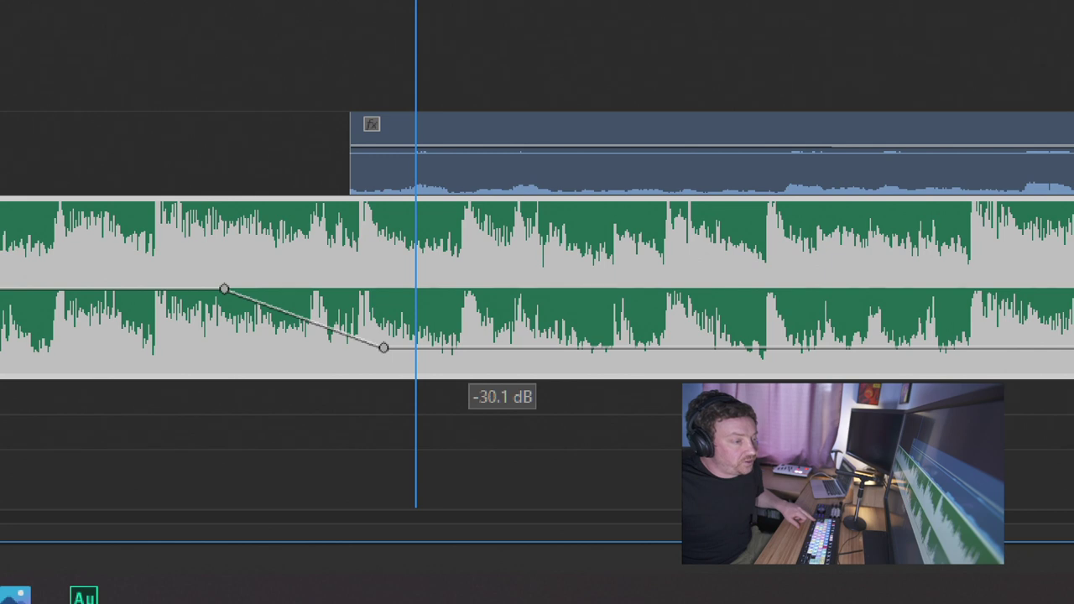
left_click_drag(466, 350, 469, 358)
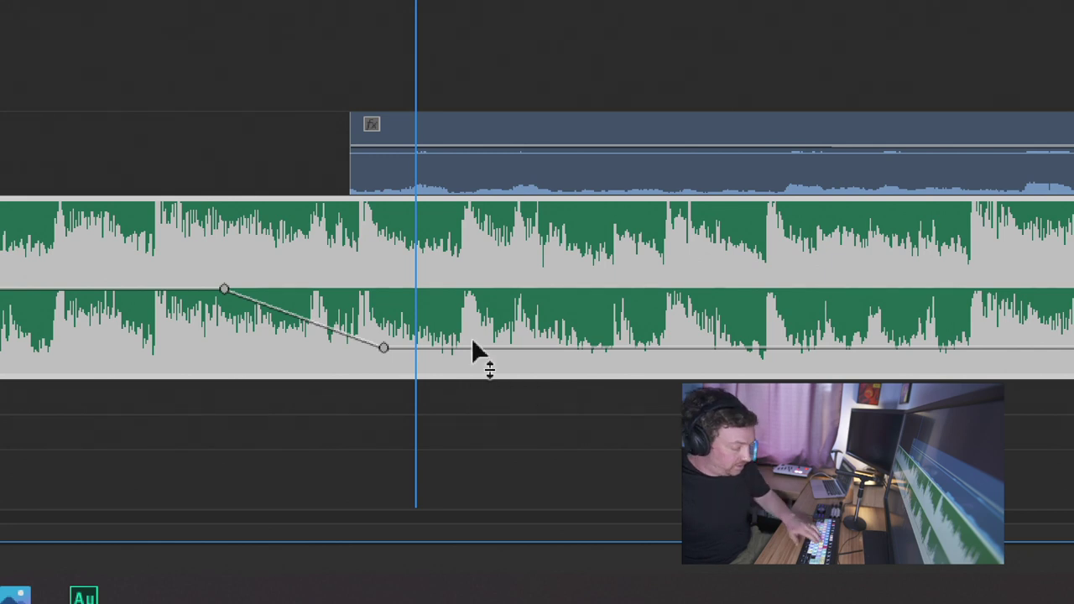
Play the section around the start of the Audio 2 clip to check the music fade
key("minus")
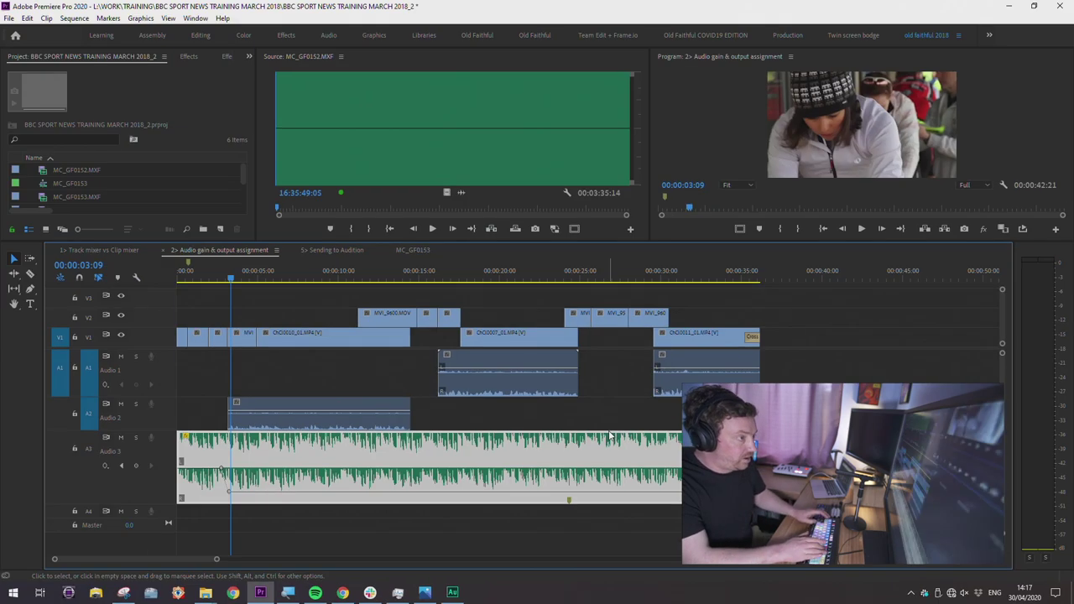
left_click(243, 274)
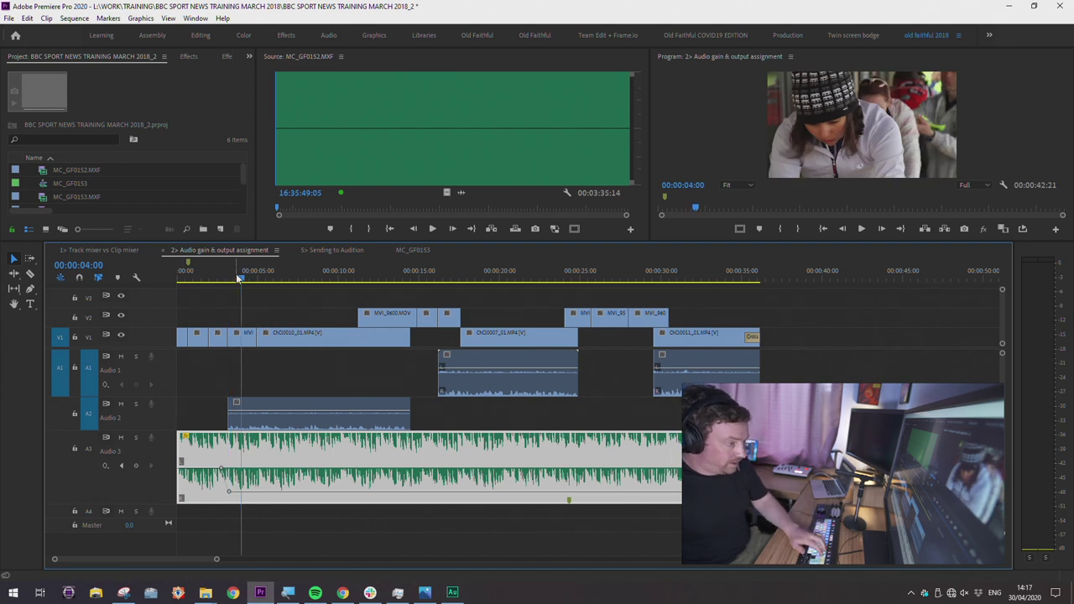
key("equal")
left_click_drag(434, 273, 333, 265)
key("space")
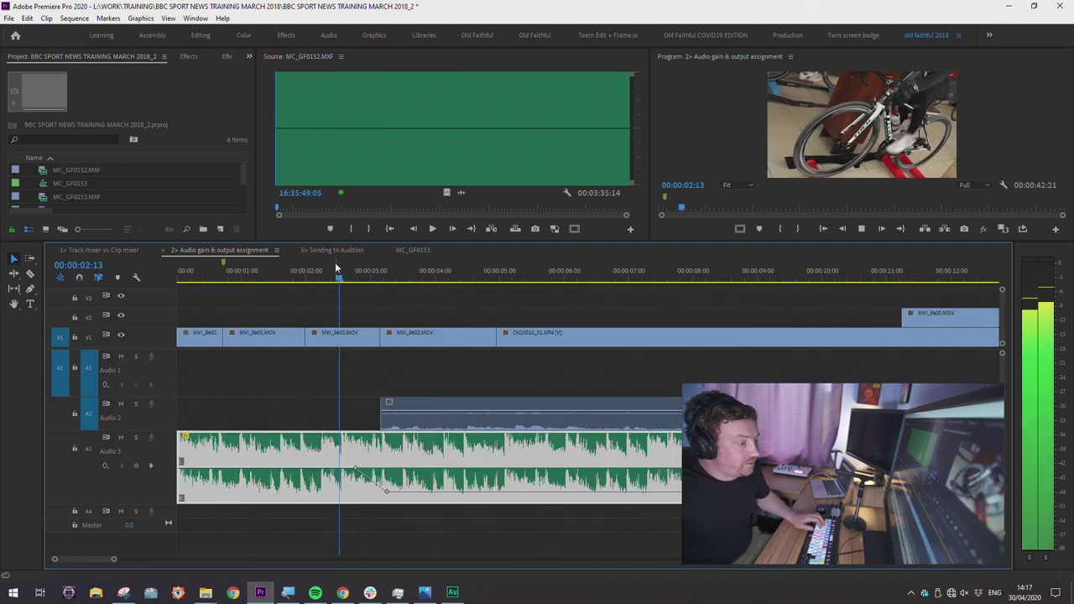
left_click(306, 281)
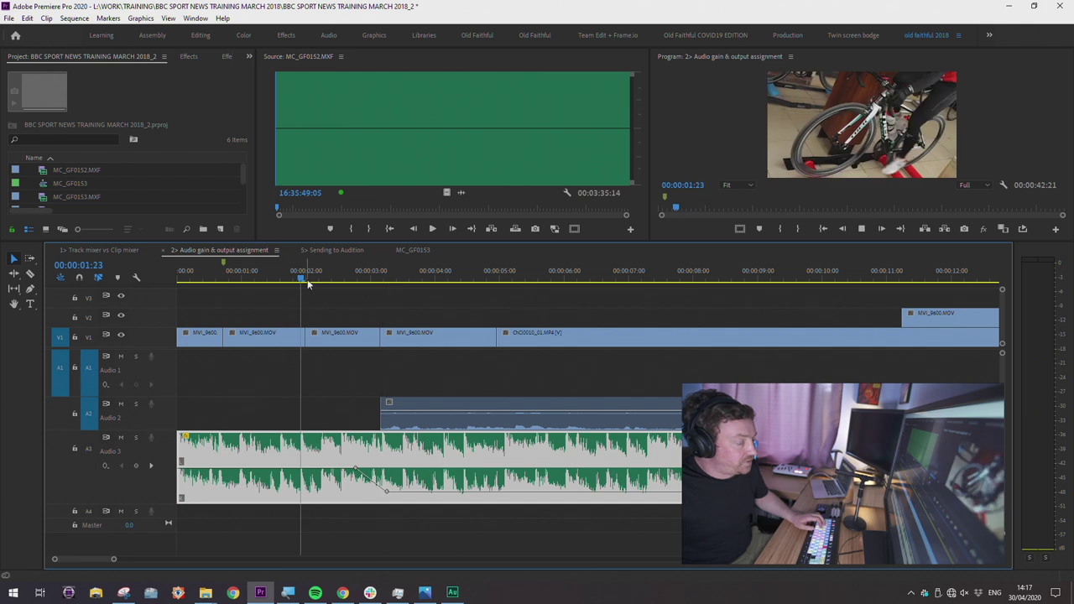
key("space")
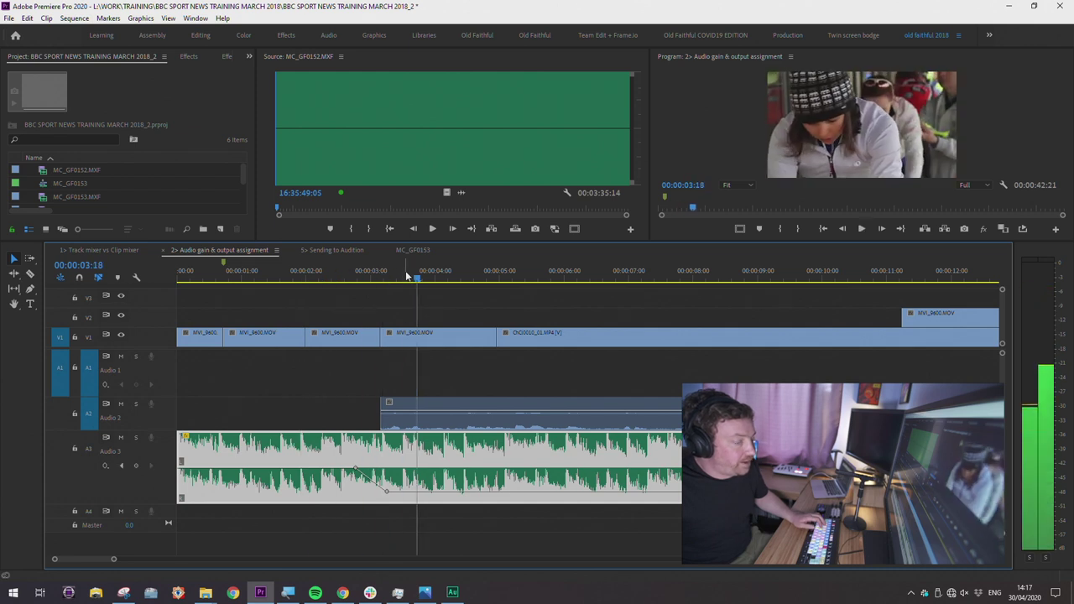
key("Right")
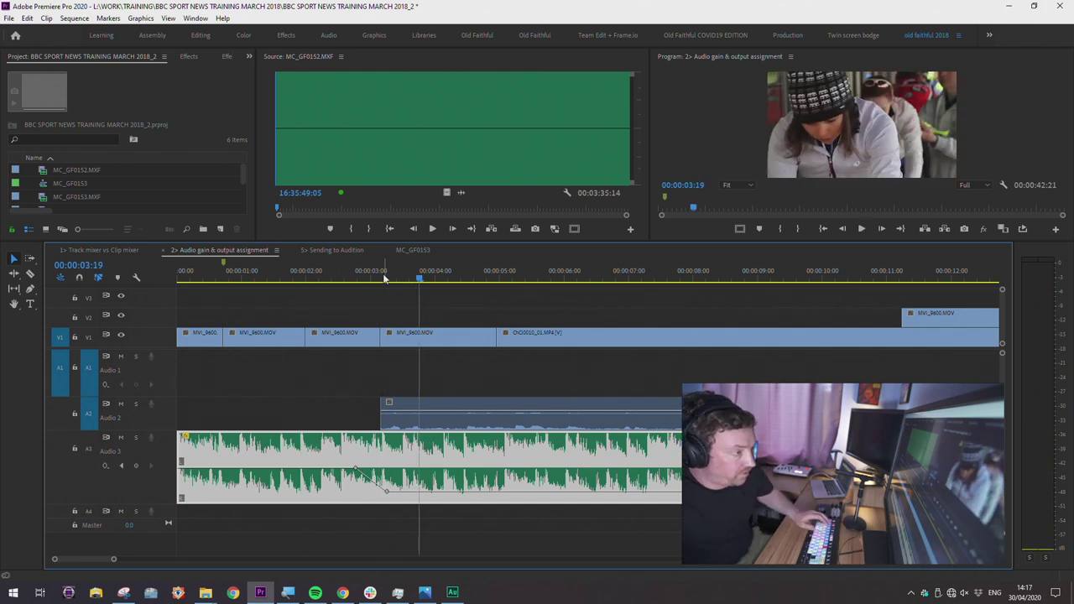
left_click(333, 279)
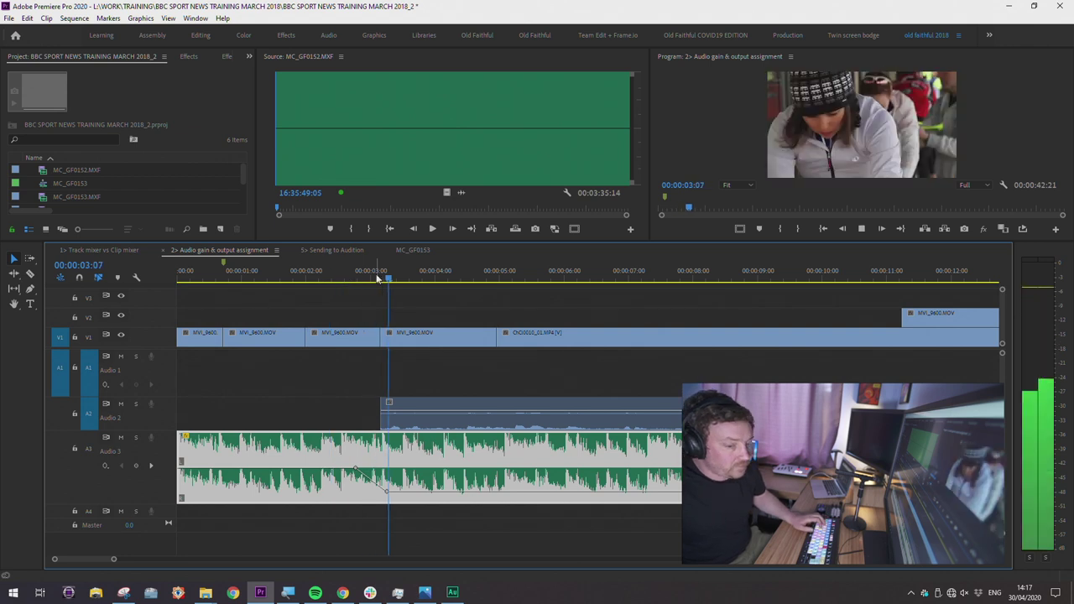
key("space")
Shorten the music fade by moving its first keyframe to about 00:00:03:00
key("equal")
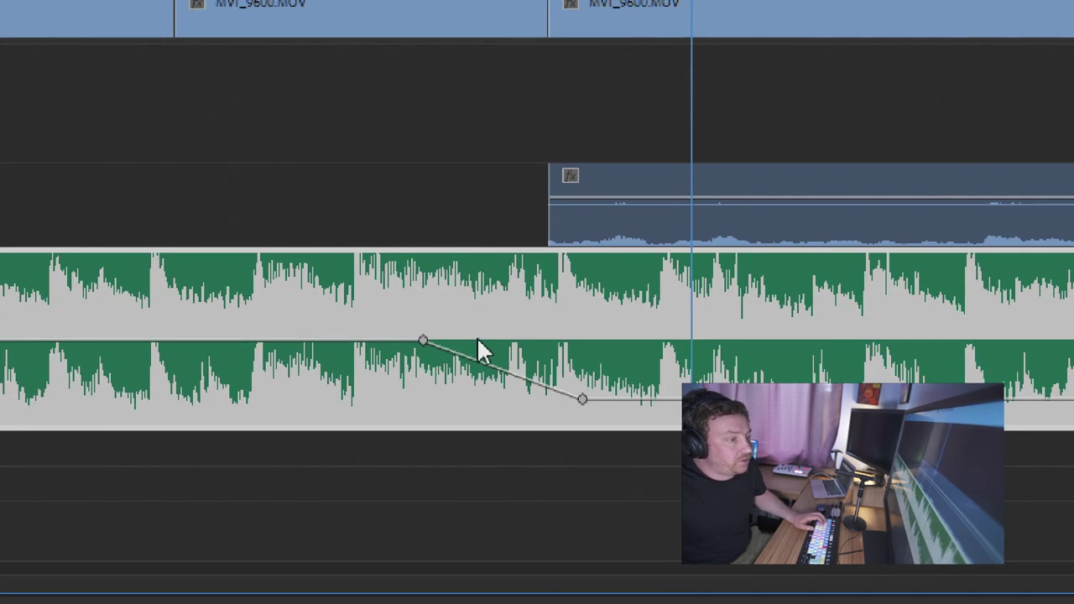
left_click_drag(423, 342, 501, 343)
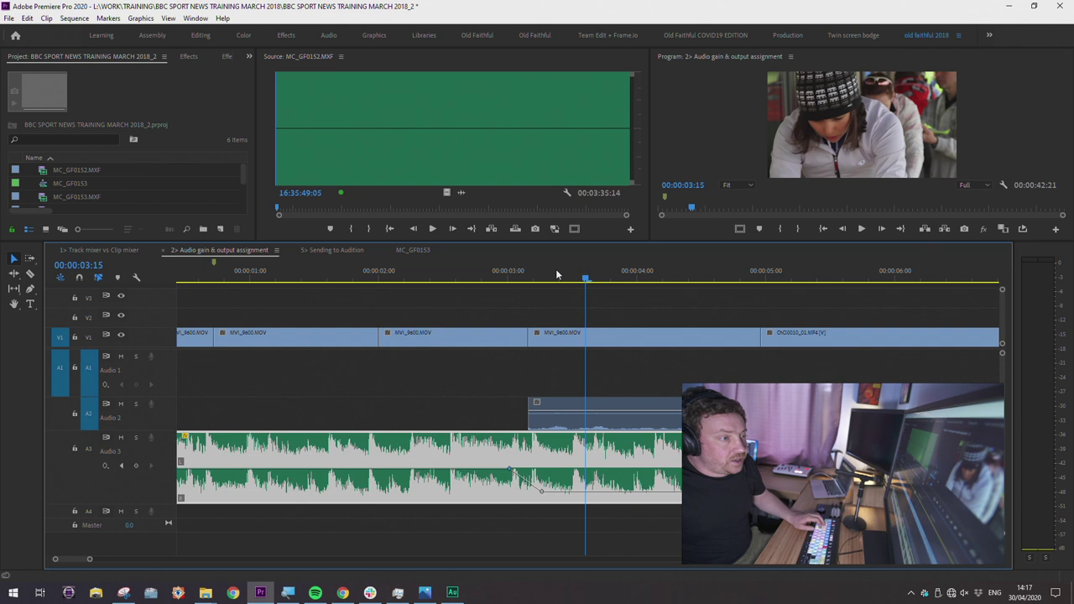
left_click_drag(556, 268, 579, 270)
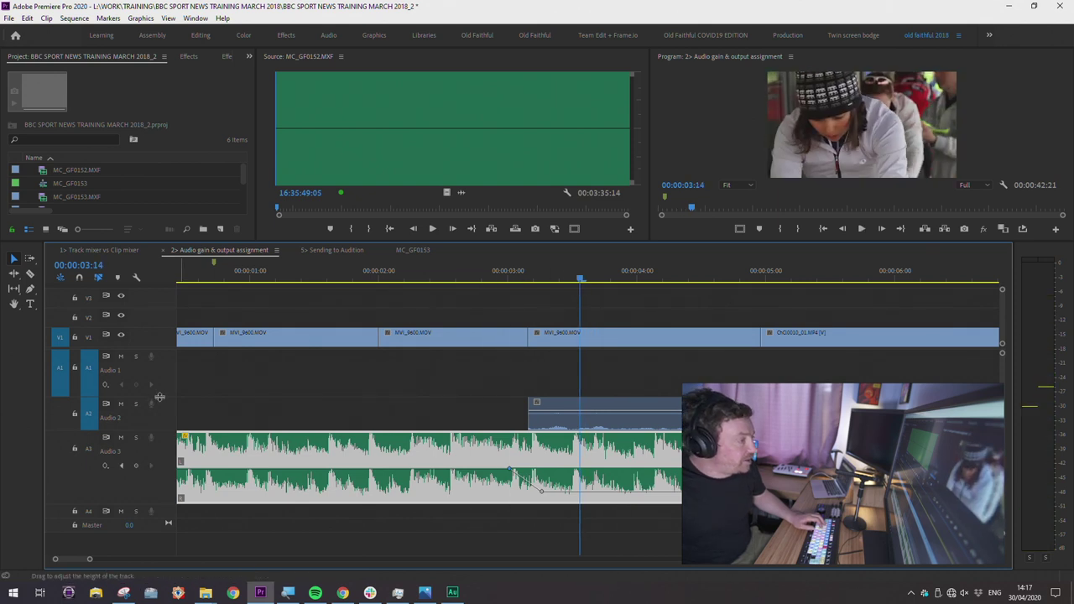
Reduce the height of Audio 1 and increase the height of Audio 2 to show its clip's channels
double_click(159, 397)
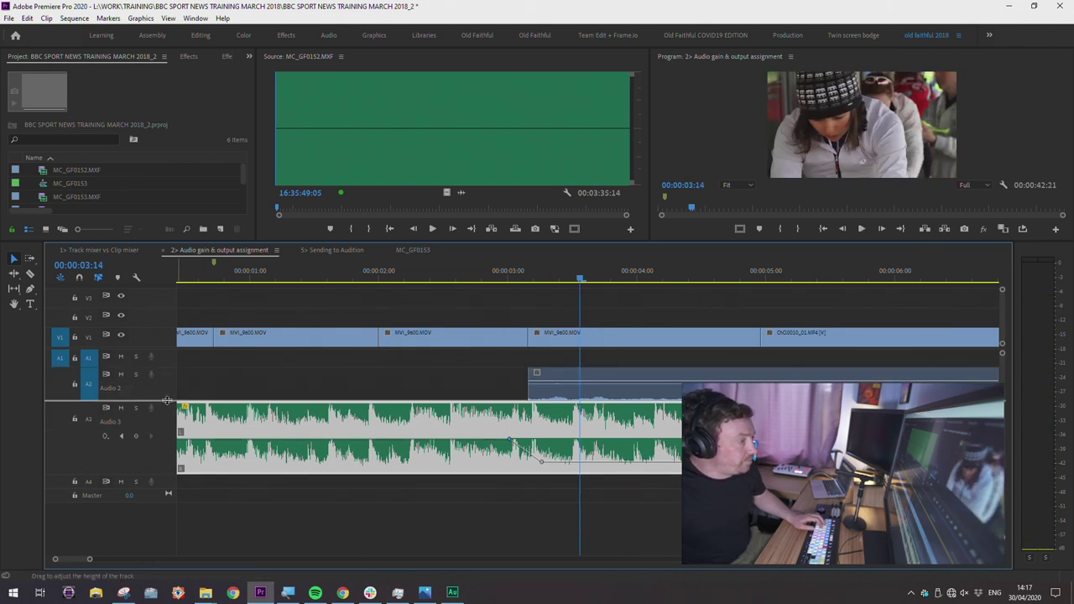
double_click(167, 375)
double_click(167, 366)
left_click_drag(627, 270, 594, 270)
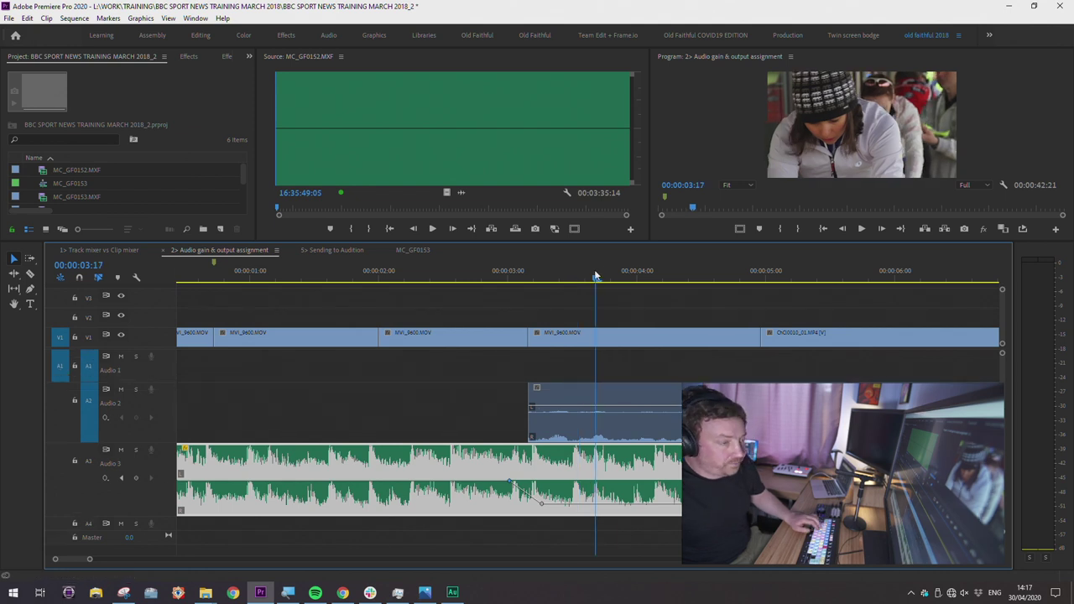
scroll(476, 400, "right", 1)
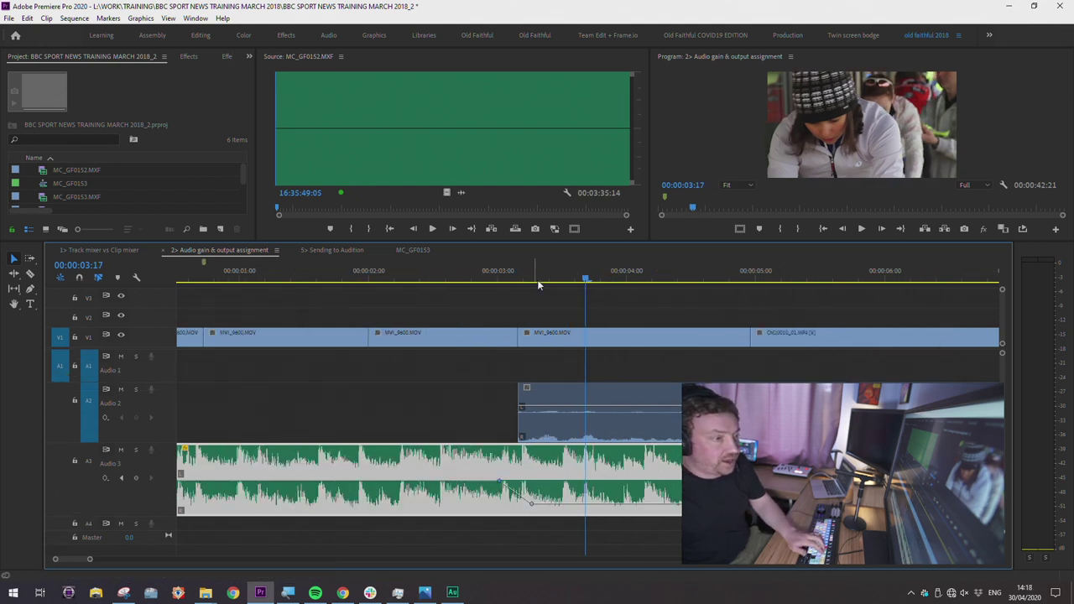
Select the Audio 2 clip, solo its track and place the playhead at the clip's start, 00:00:03:04
left_click(537, 280)
key("=")
left_click(495, 388)
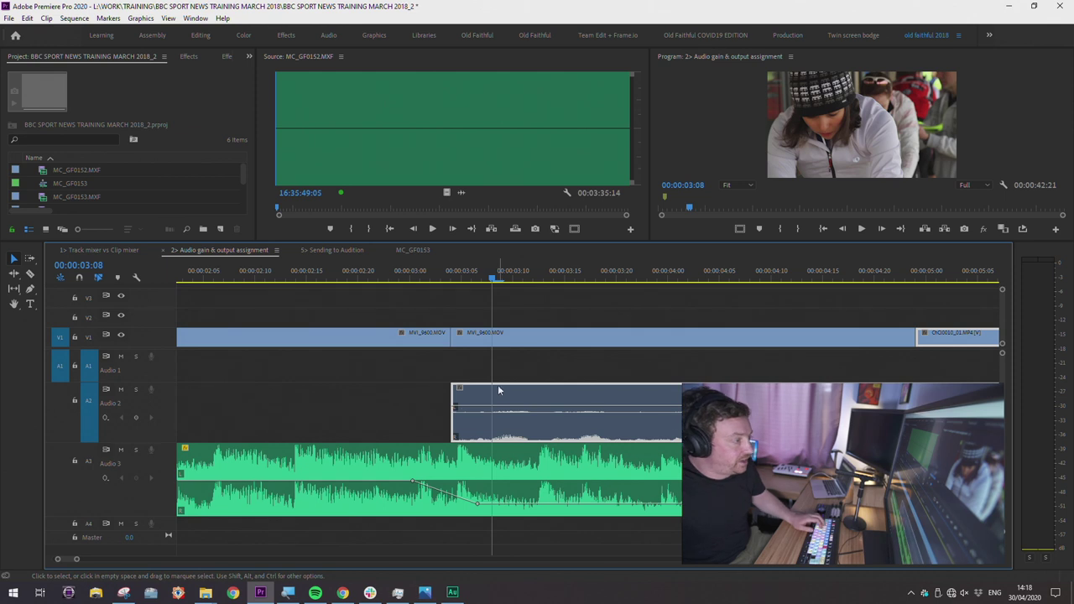
key("Up")
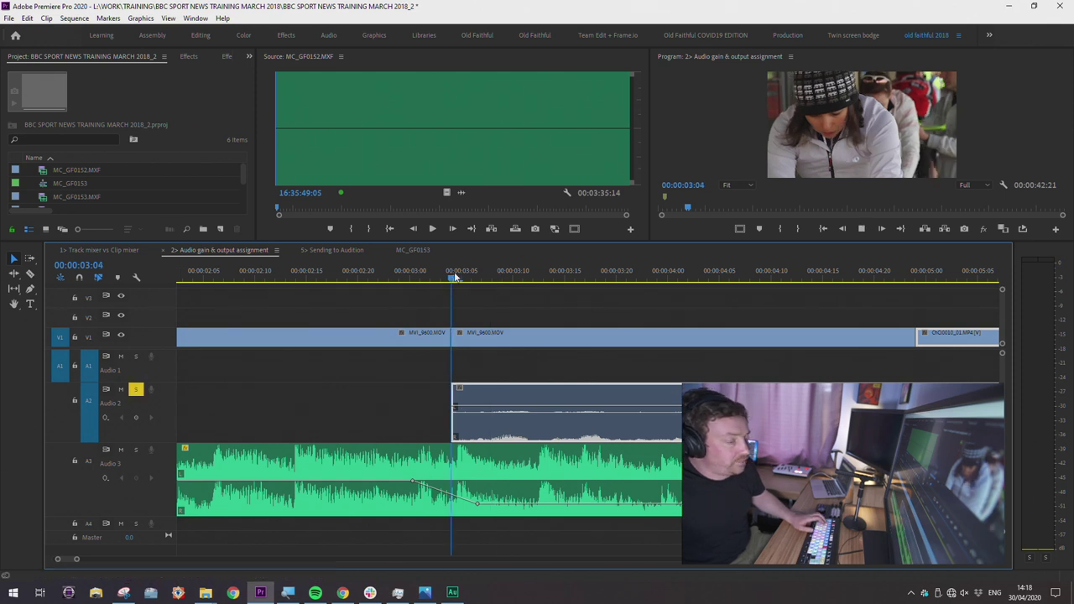
Play the soloed Audio 2 clip and compare its left and right channel levels
key("space")
key("minus")
key("minus")
key("space")
key("minus")
key("minus")
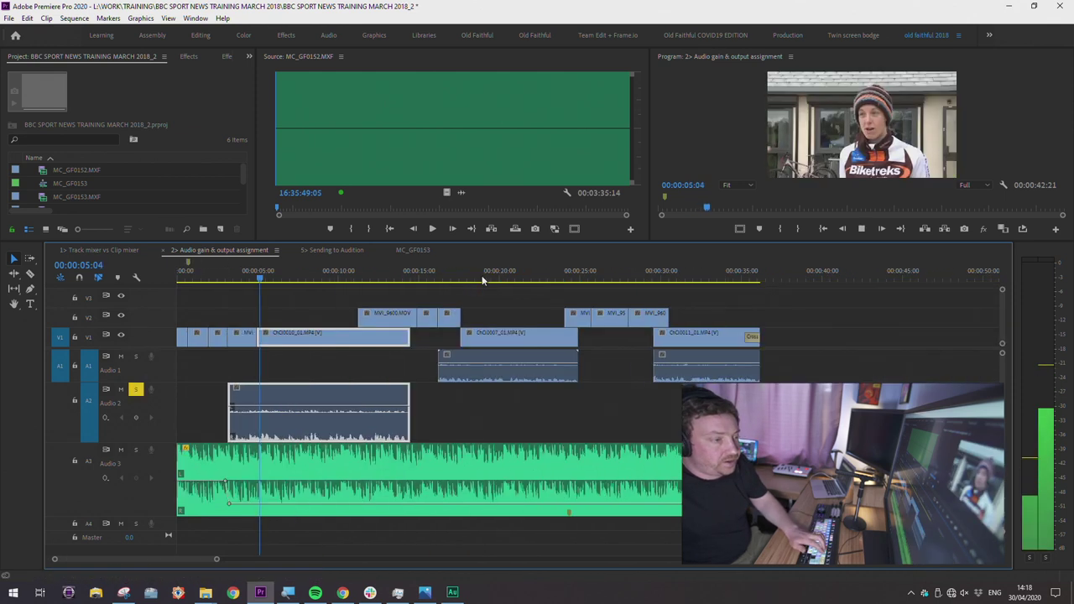
left_click(251, 275)
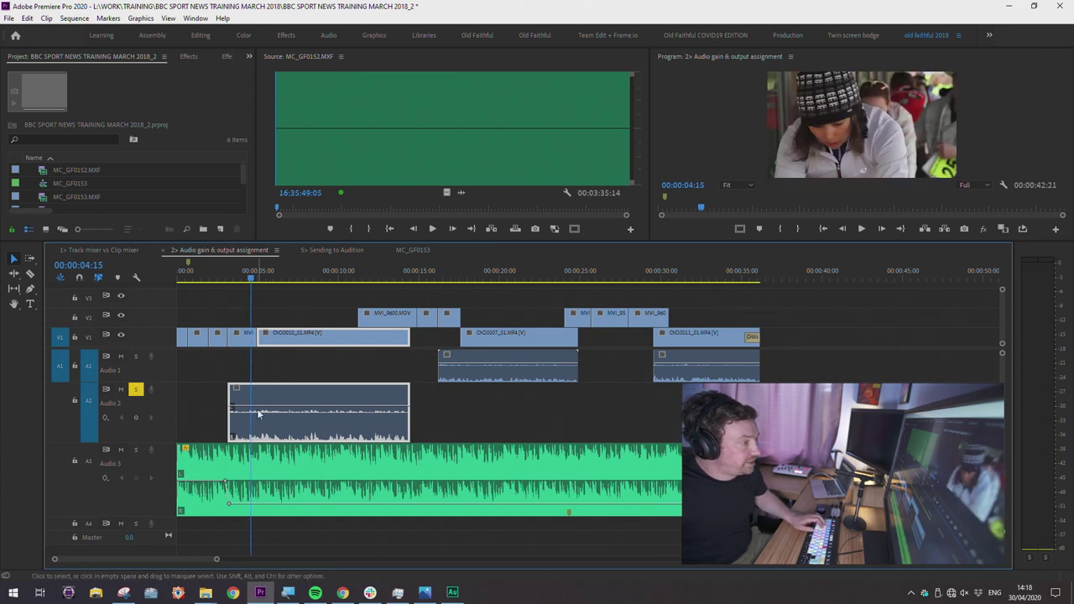
key("space")
key("space")
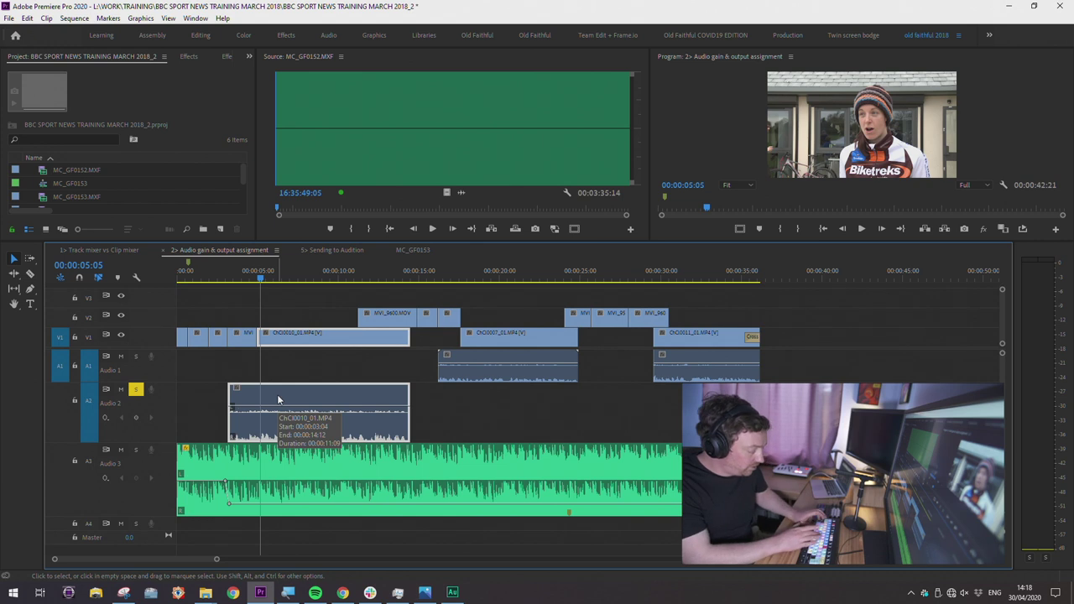
Remap the Audio 2 clip's audio channels so that the right source channel feeds both L and R
key("shift+g")
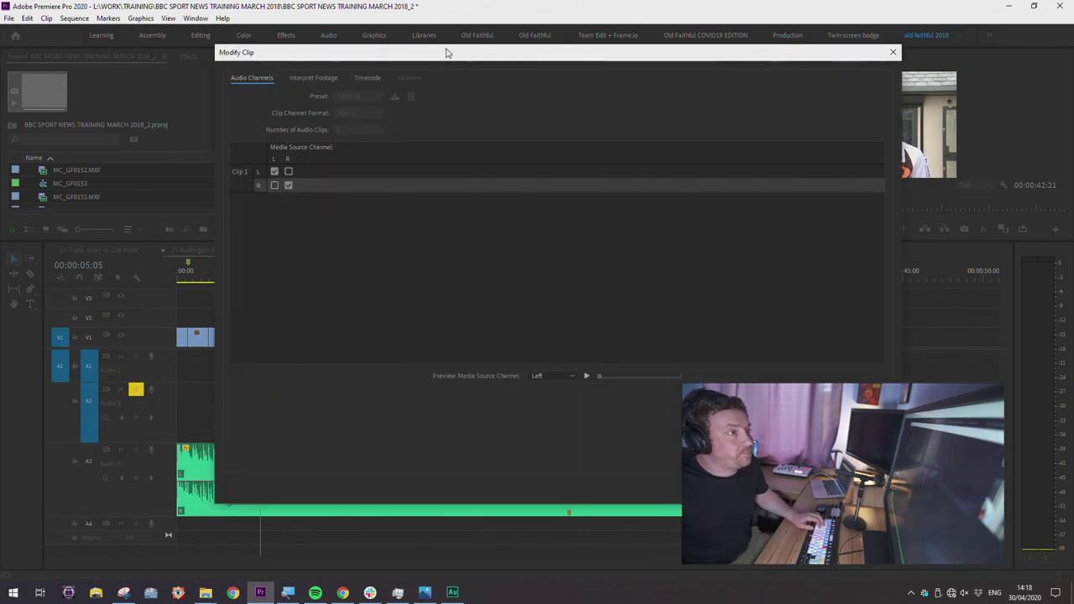
left_click_drag(447, 53, 430, 59)
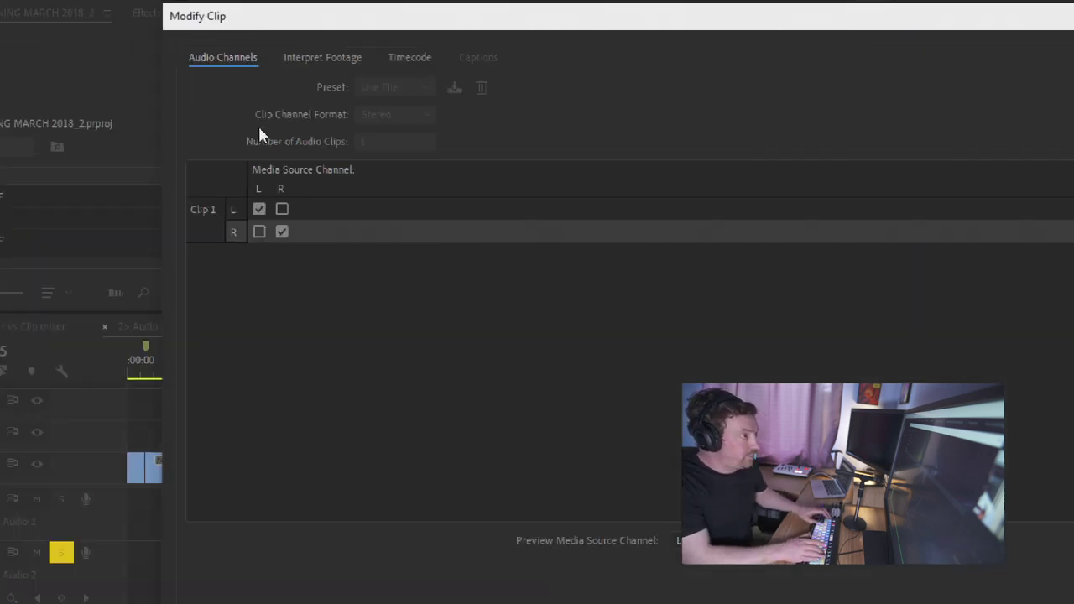
left_click(321, 332)
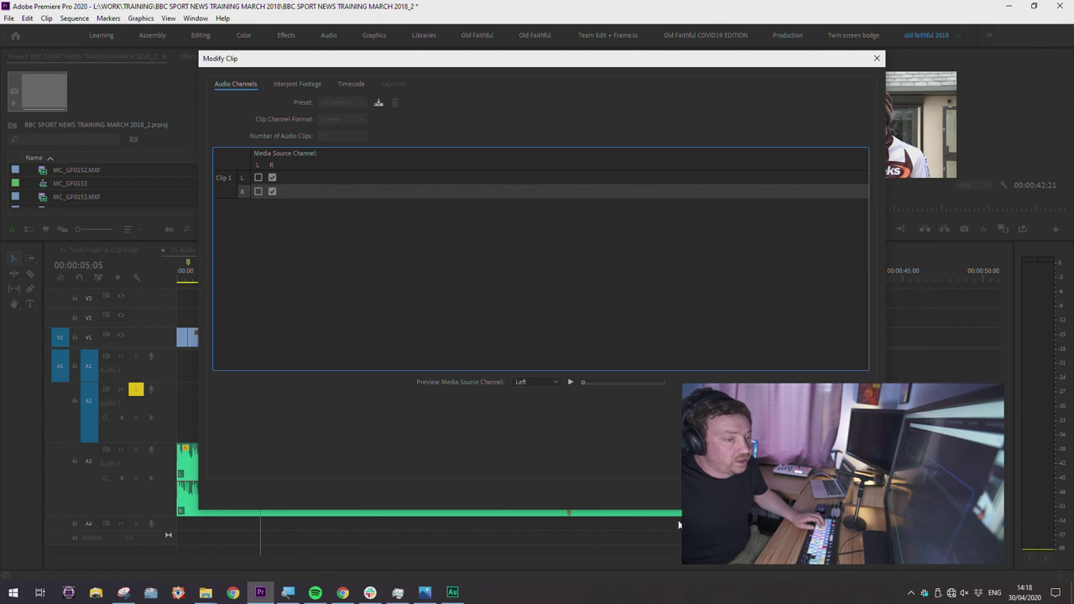
key("Return")
Turn off the Audio 2 solo and play from before the clip's start to check the remapped speech against the music
left_click_drag(252, 281, 212, 283)
key("space")
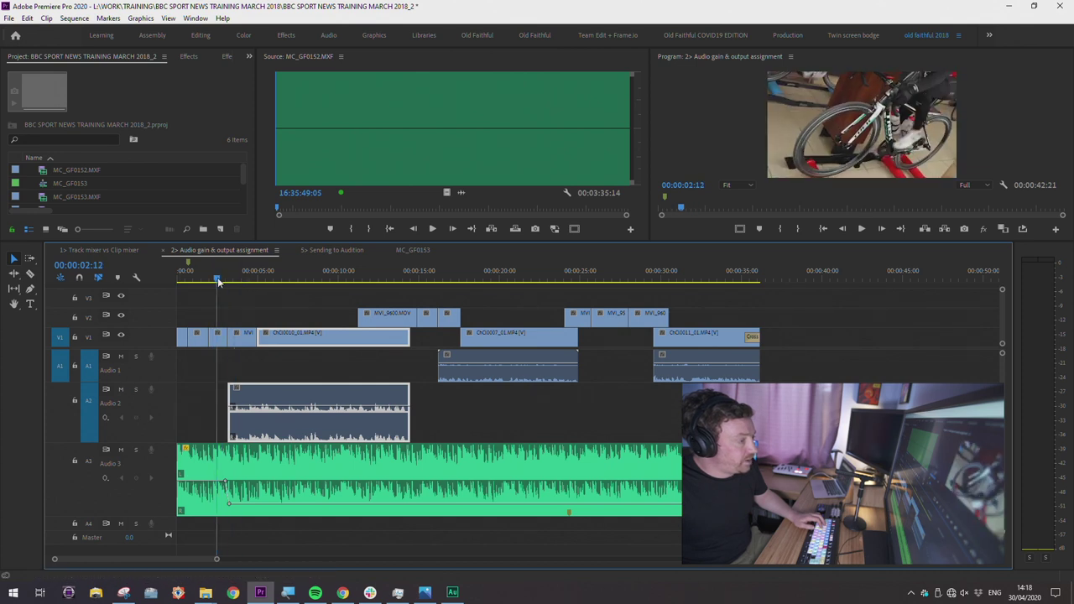
key("=")
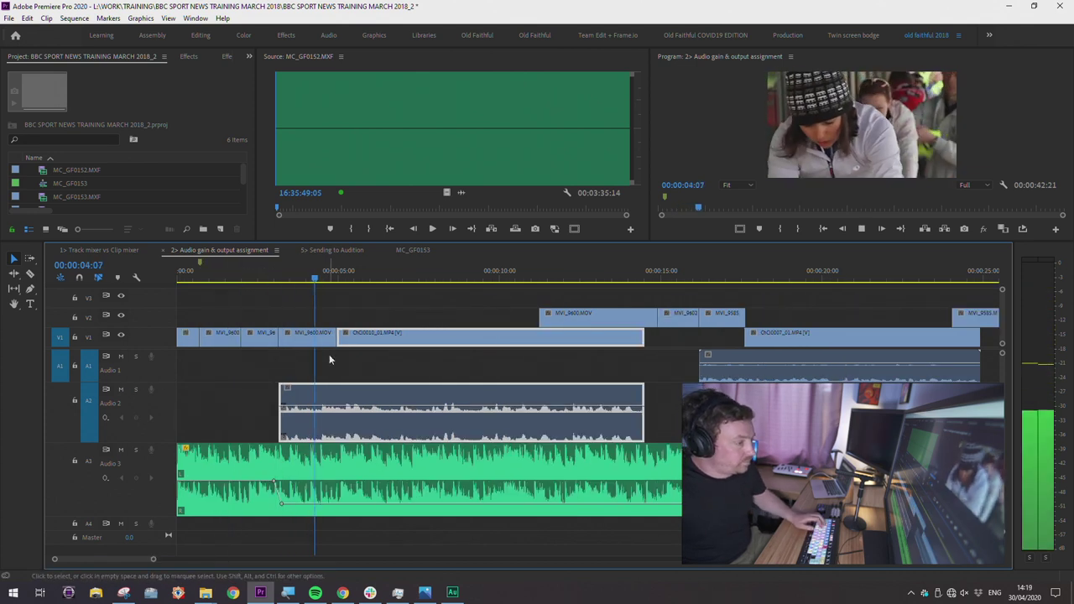
key("space")
Move the music fade's second keyframe to about 00:00:03:08
key("=")
left_click_drag(426, 502, 421, 504)
key("shift+k")
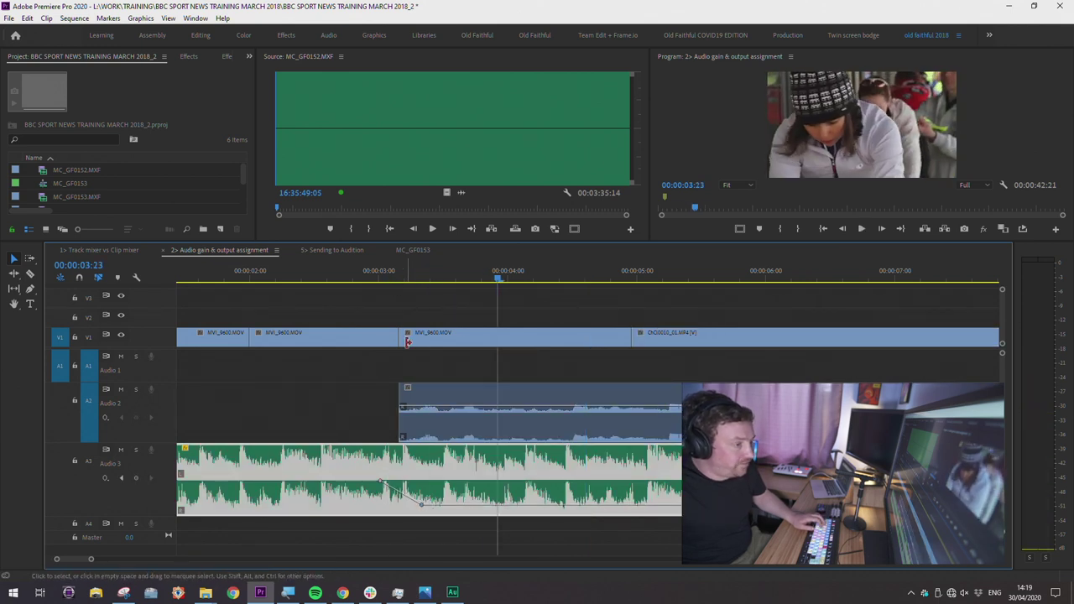
Show the whole sequence and place the playhead just after ChCI0010_01.MP4 begins on V1
left_click(401, 274)
key("minus")
key("minus")
key("minus")
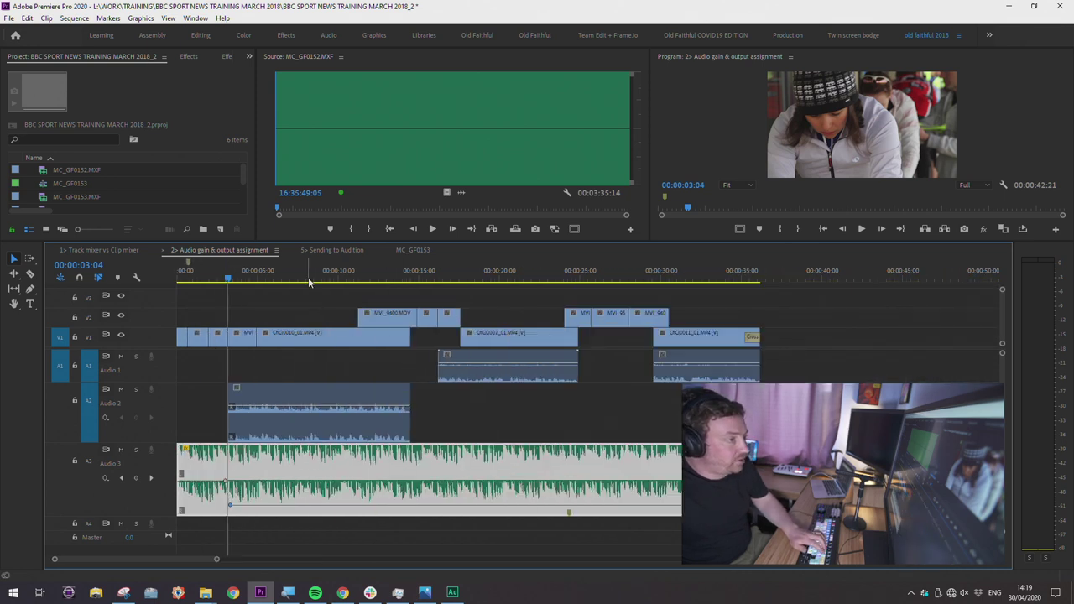
left_click(271, 274)
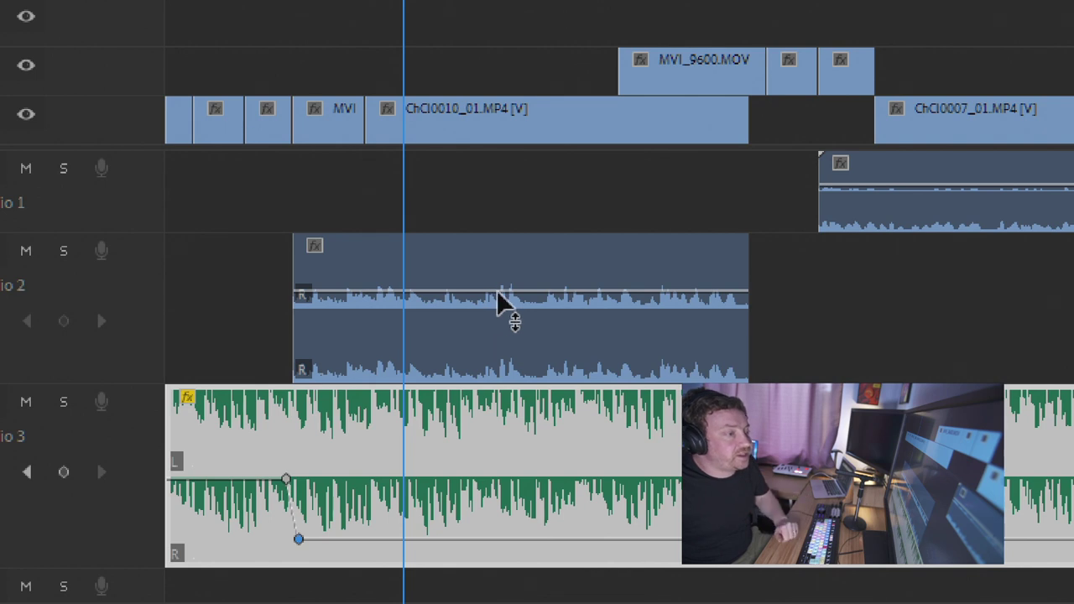
Lower the ChCI0010_01.MP4 clip's volume line on Audio 2 to about the divide between its two channel waveforms
key("Return")
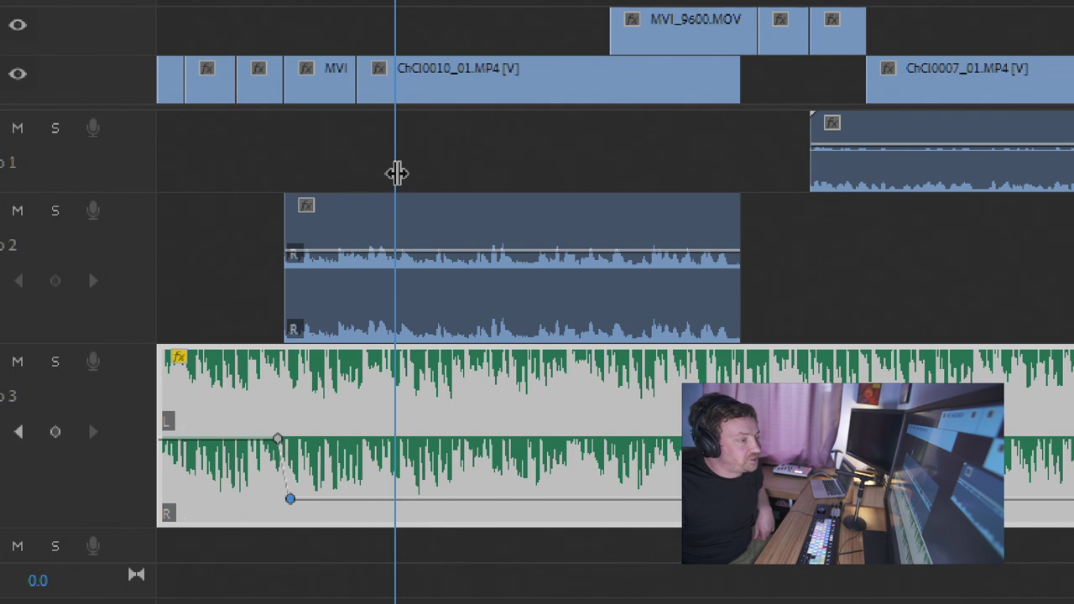
left_click(213, 319)
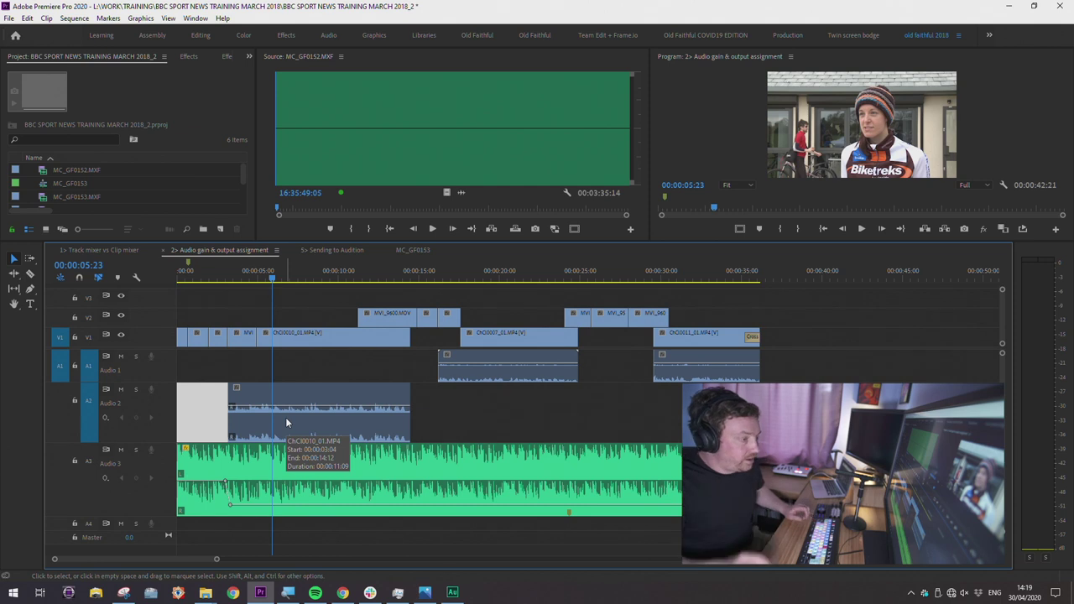
left_click(197, 409)
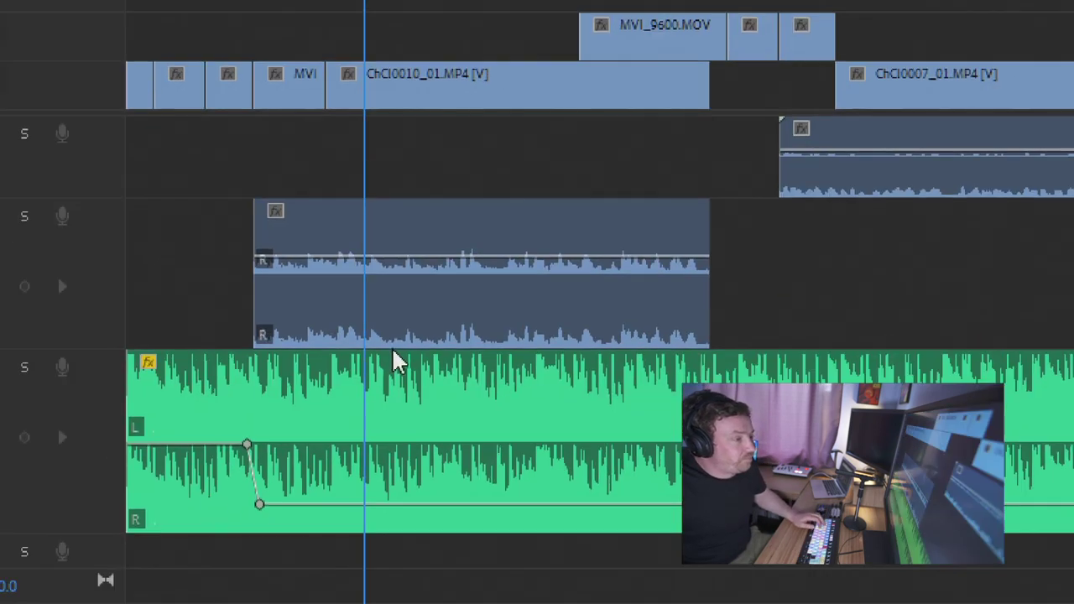
left_click(267, 511)
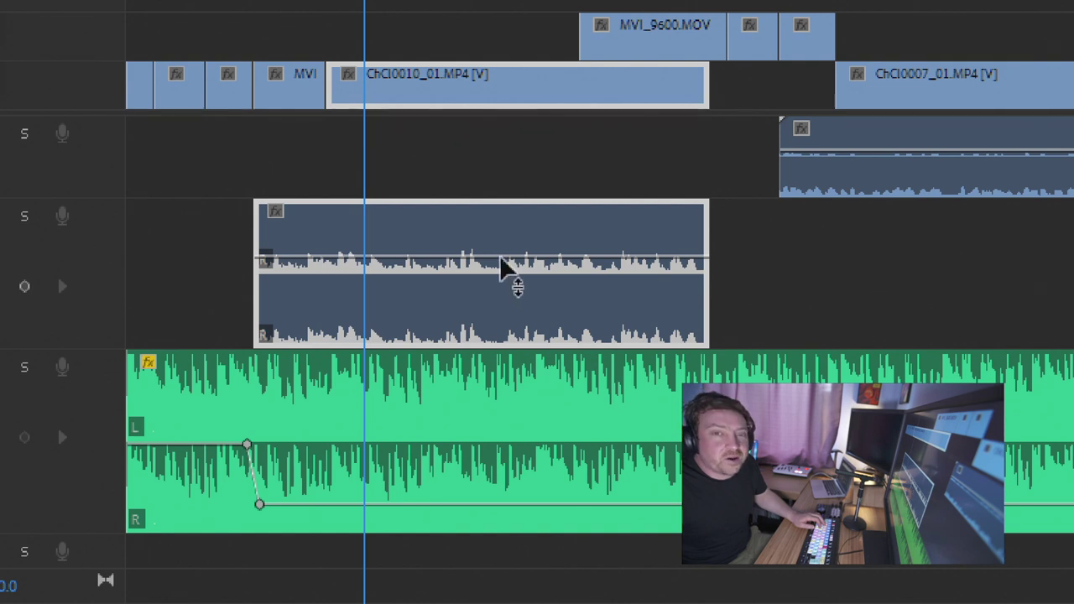
left_click_drag(503, 260, 500, 275)
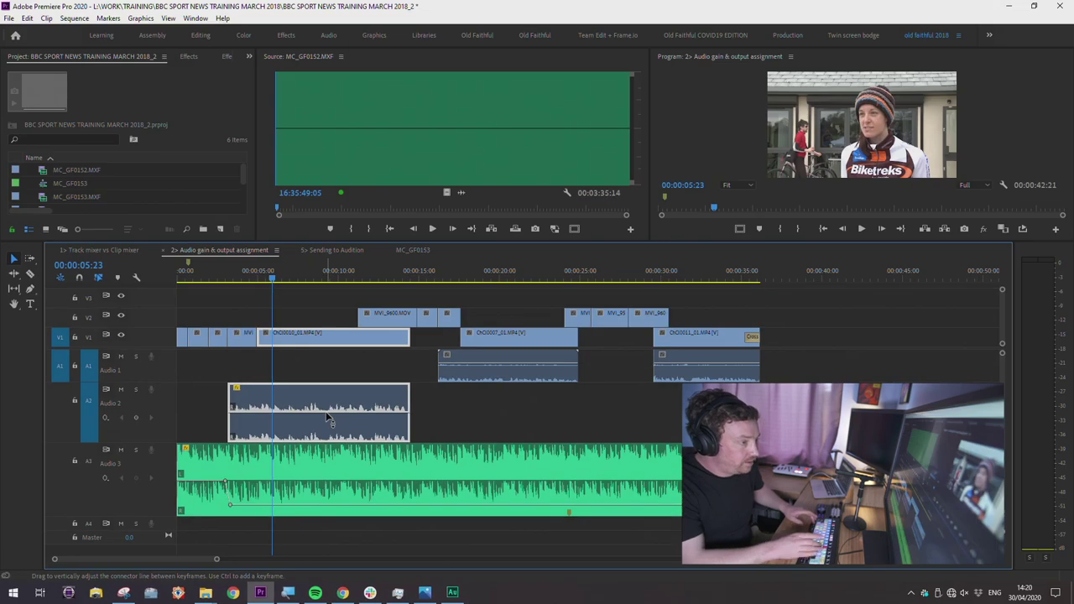
key("space")
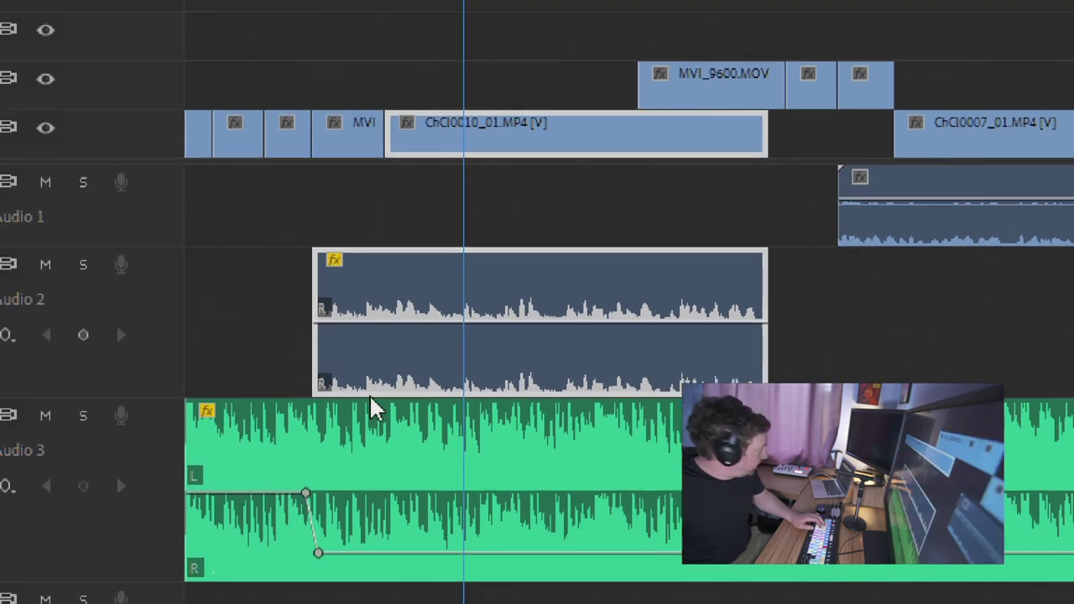
mouse_move(518, 319)
left_mouse_down()
mouse_move(518, 260)
mouse_move(515, 322)
left_mouse_up()
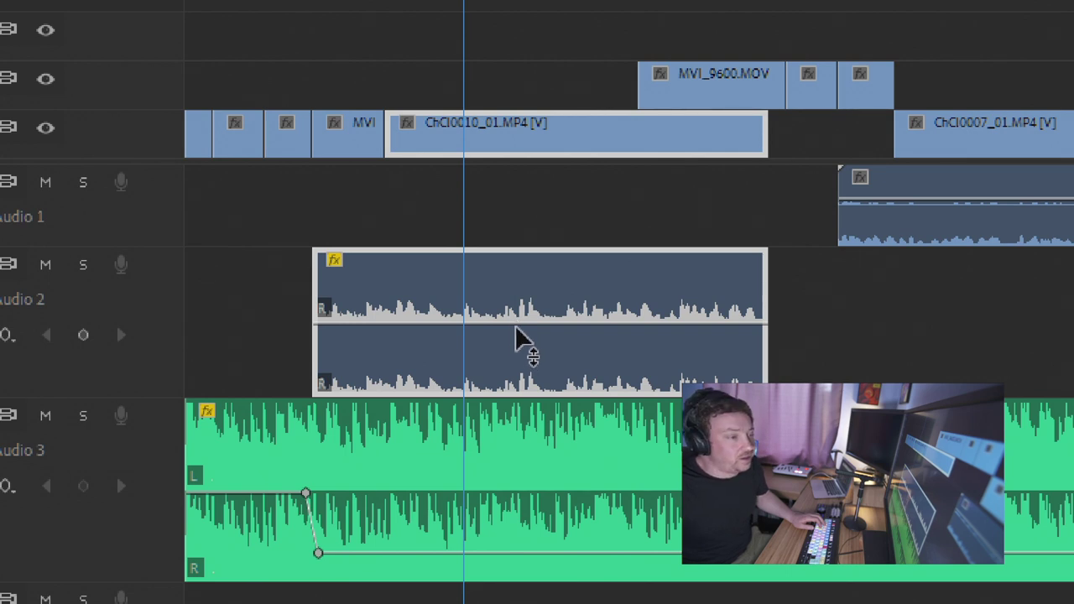
mouse_move(514, 311)
left_mouse_down()
mouse_move(515, 323)
mouse_move(515, 261)
mouse_move(515, 328)
mouse_move(508, 257)
mouse_move(508, 325)
left_mouse_up()
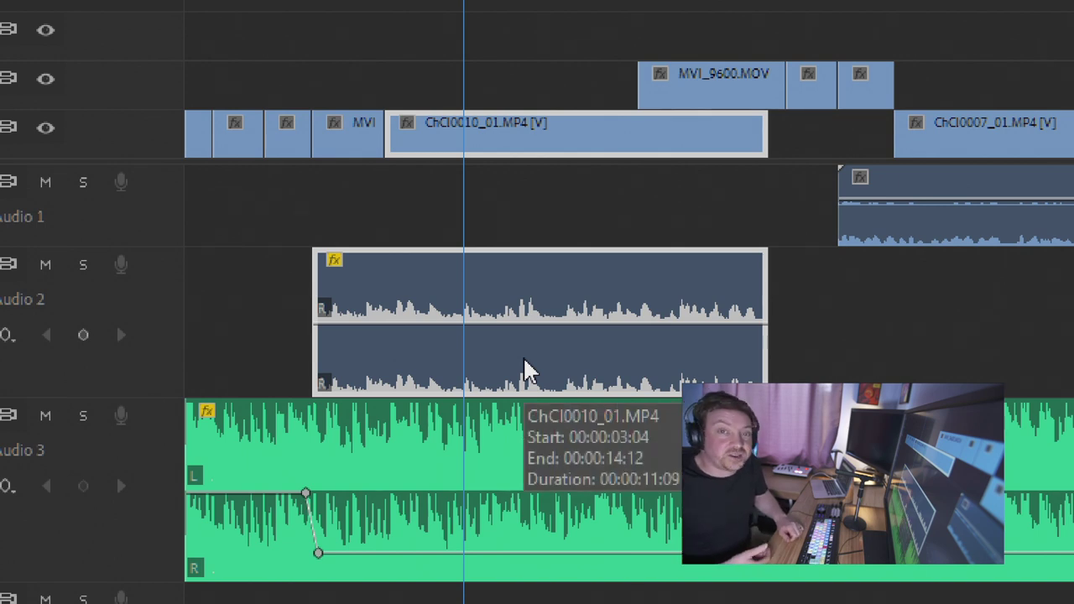
Set the gain of the ChCI0010_01.MP4 clip on Audio 2 to 0 dB in the Audio Gain settings
left_click(860, 327)
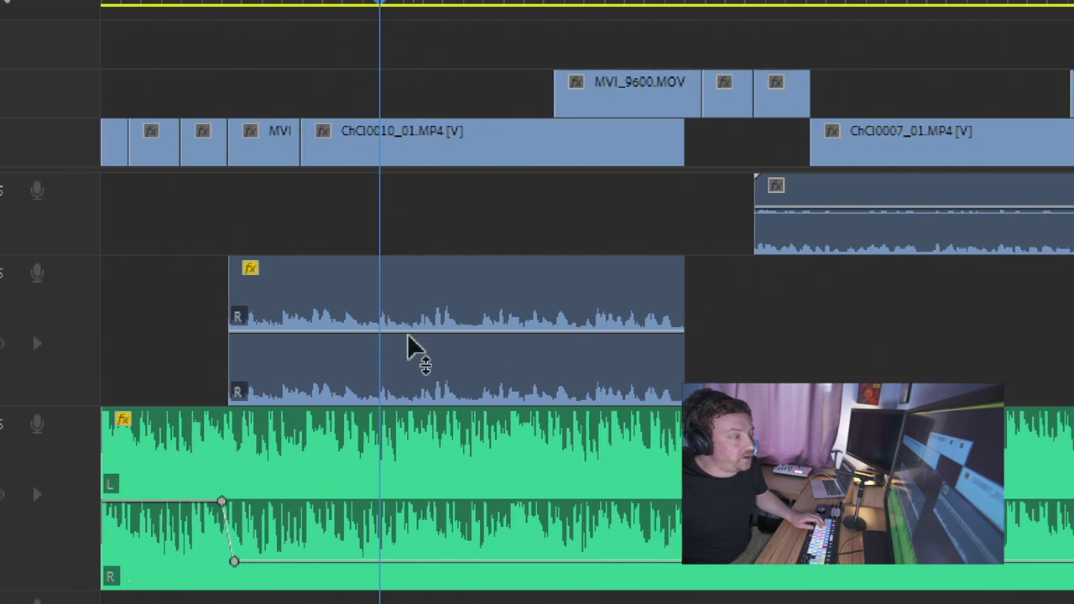
left_click(537, 319)
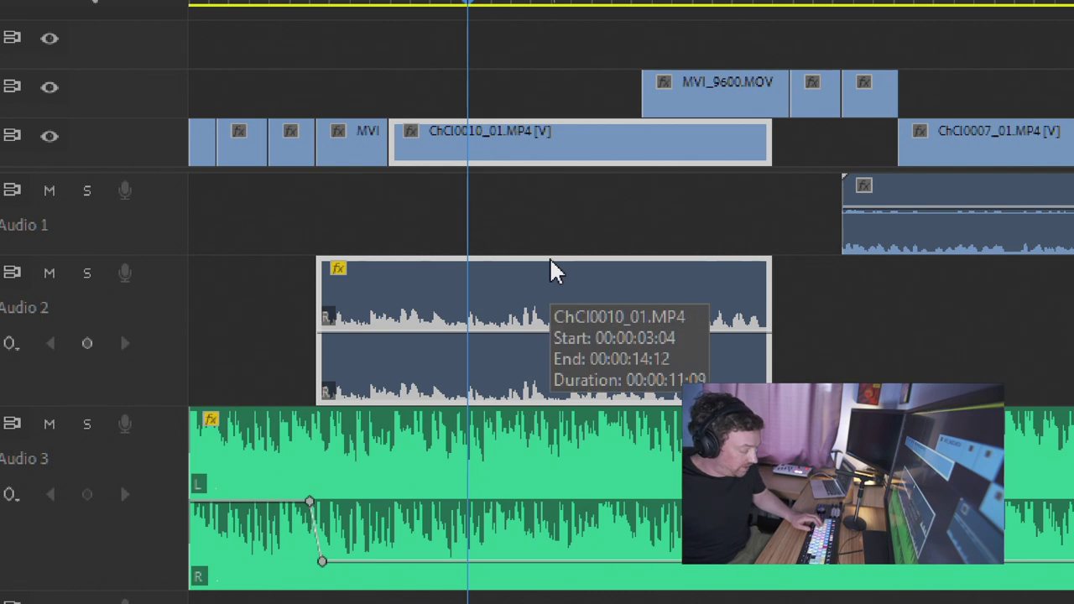
key("g")
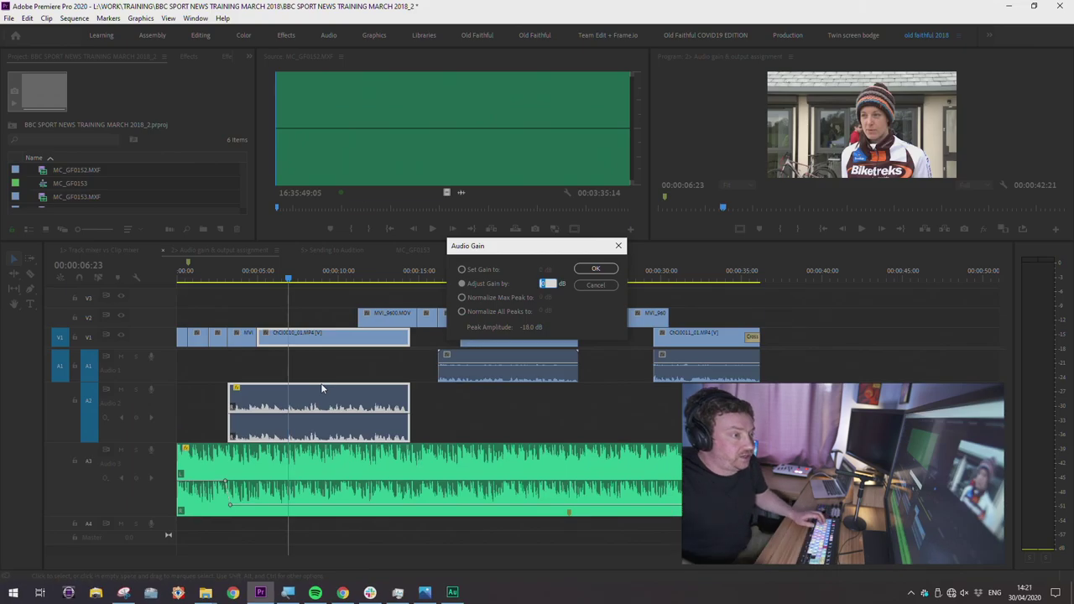
left_click_drag(526, 252, 501, 263)
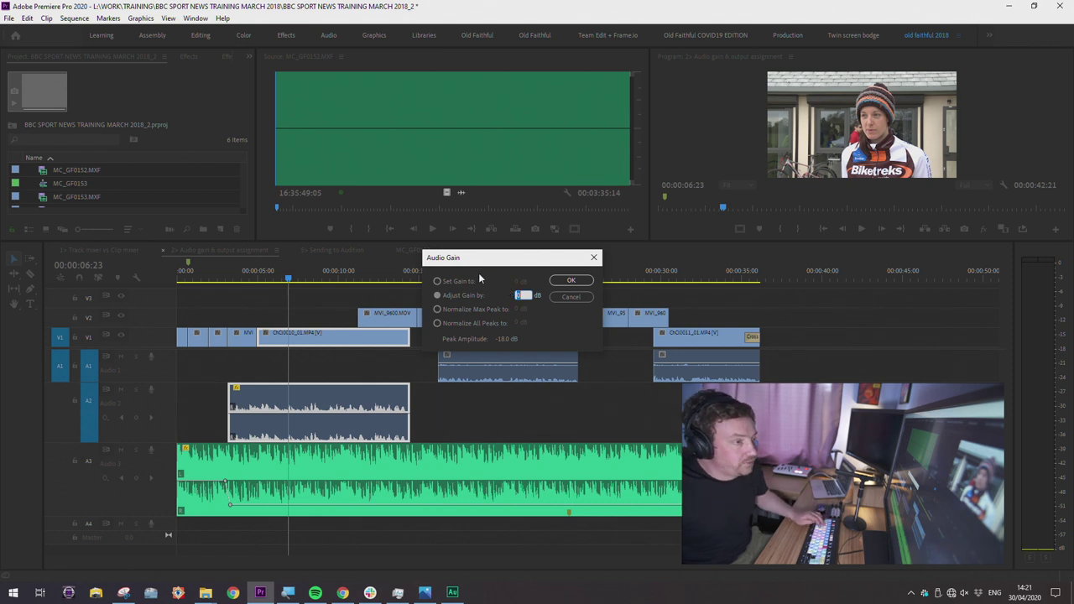
left_click_drag(527, 260, 515, 262)
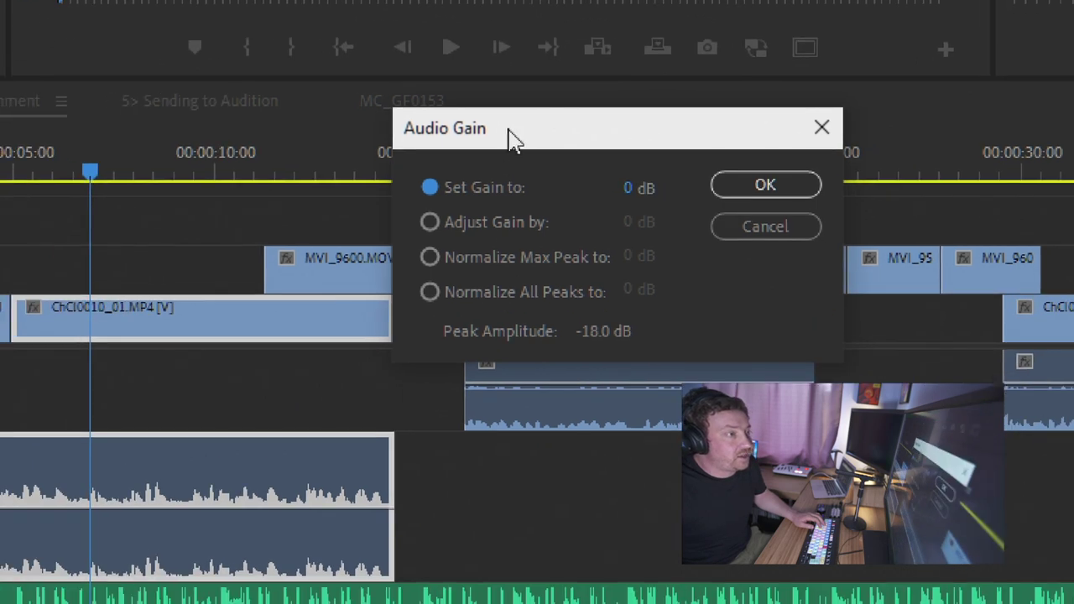
left_click_drag(511, 138, 422, 183)
left_click(539, 235)
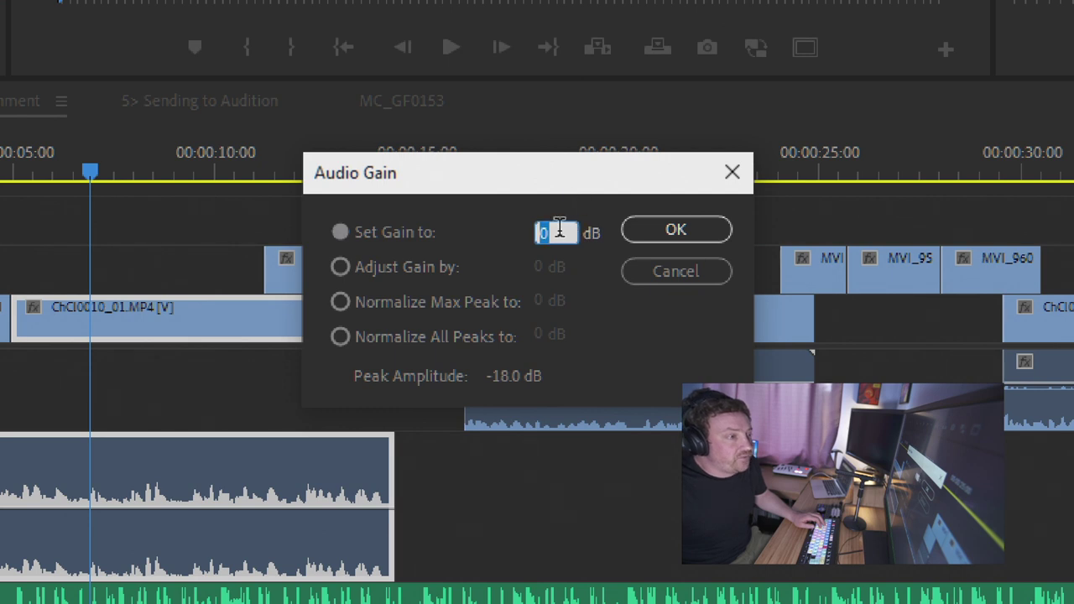
left_click(399, 254)
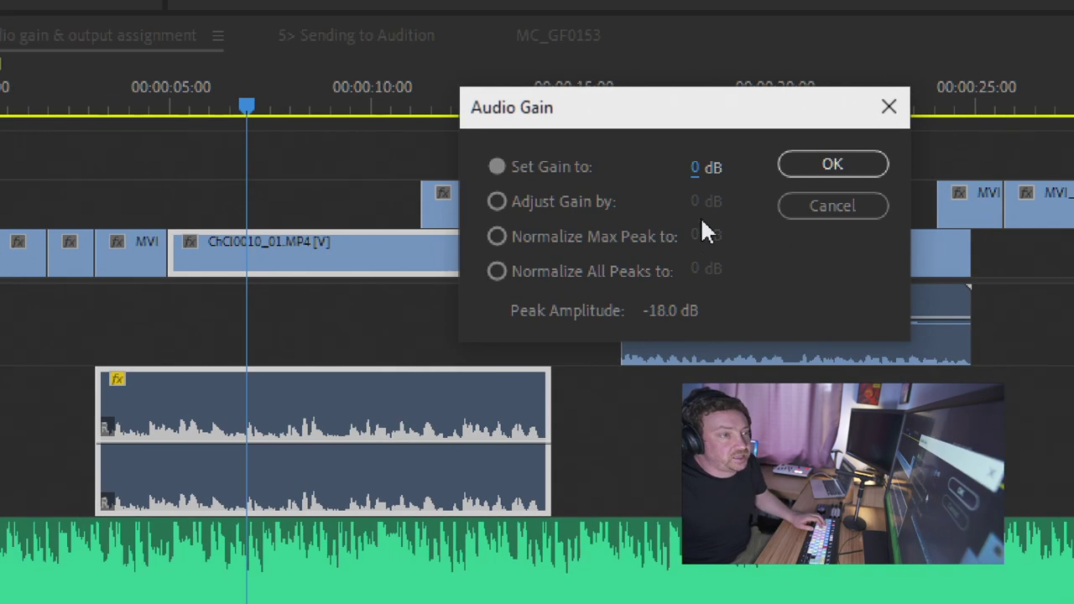
left_click_drag(687, 124, 577, 114)
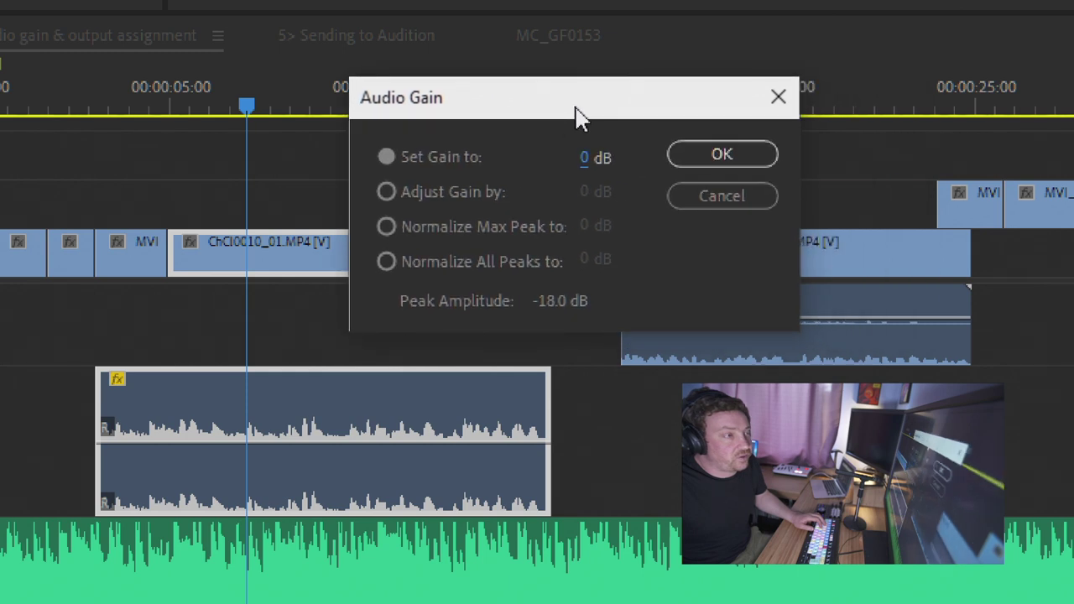
left_click(715, 156)
Set the gain of the ChCI0010_01.MP4 clip on Audio 2 to 12 dB using the Set Gain option
key("g")
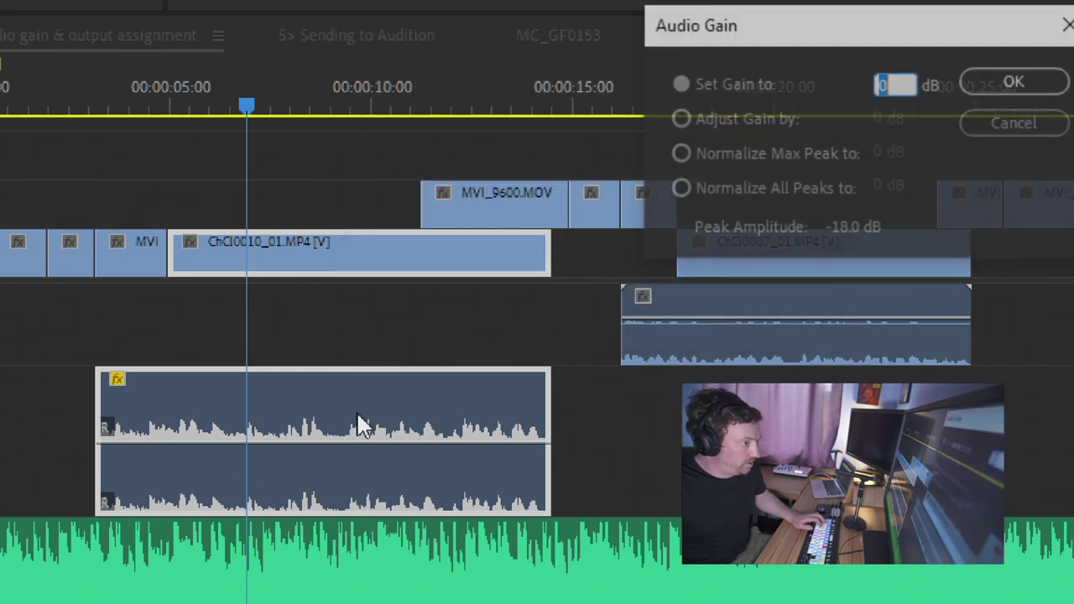
left_click(794, 195)
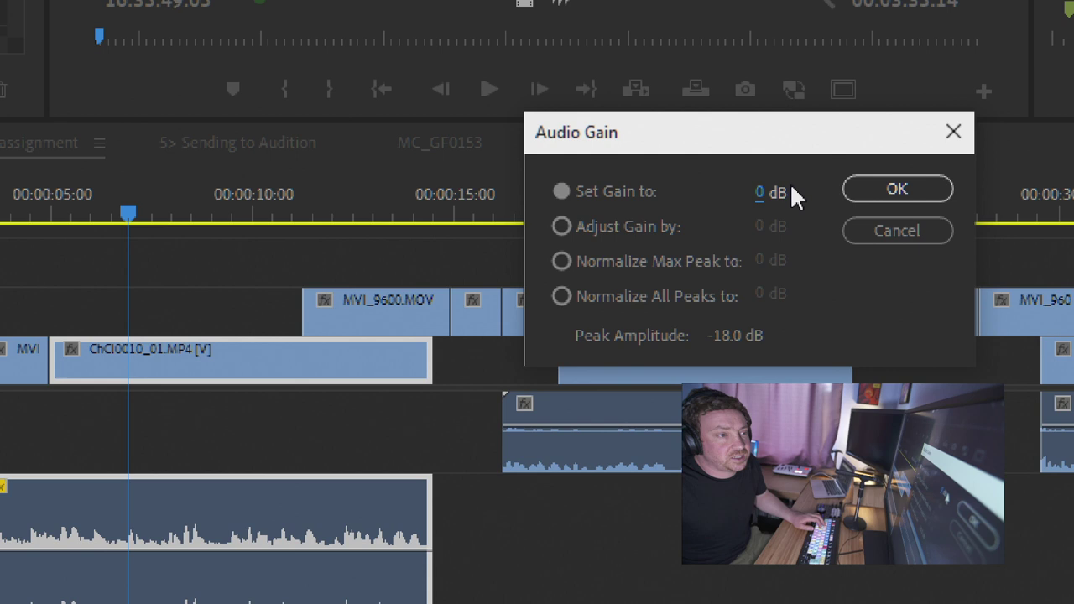
left_click(639, 226)
left_click(864, 188)
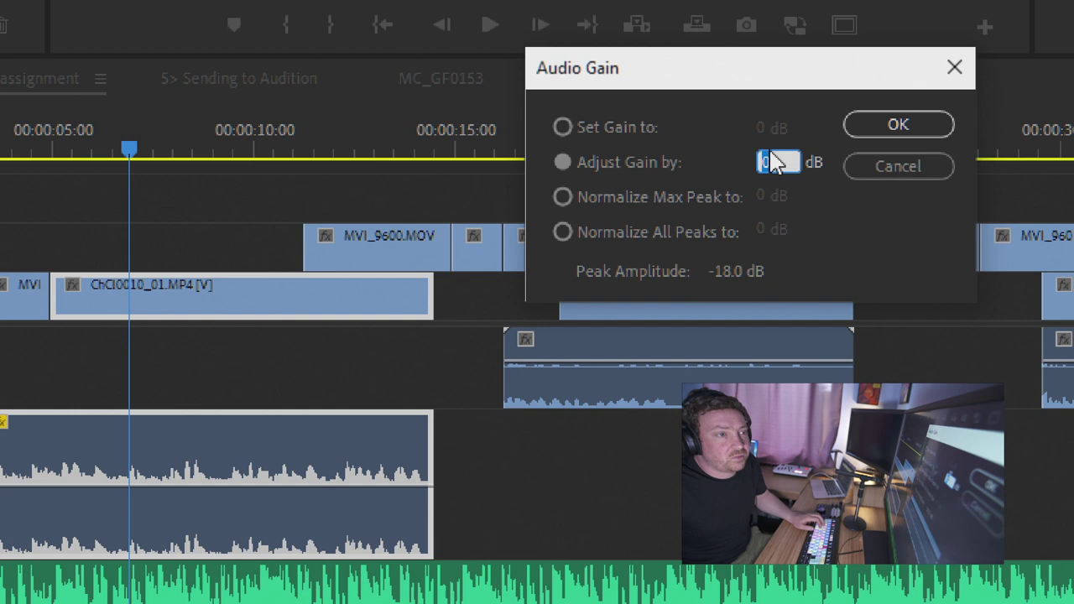
left_click(579, 130)
left_click(757, 129)
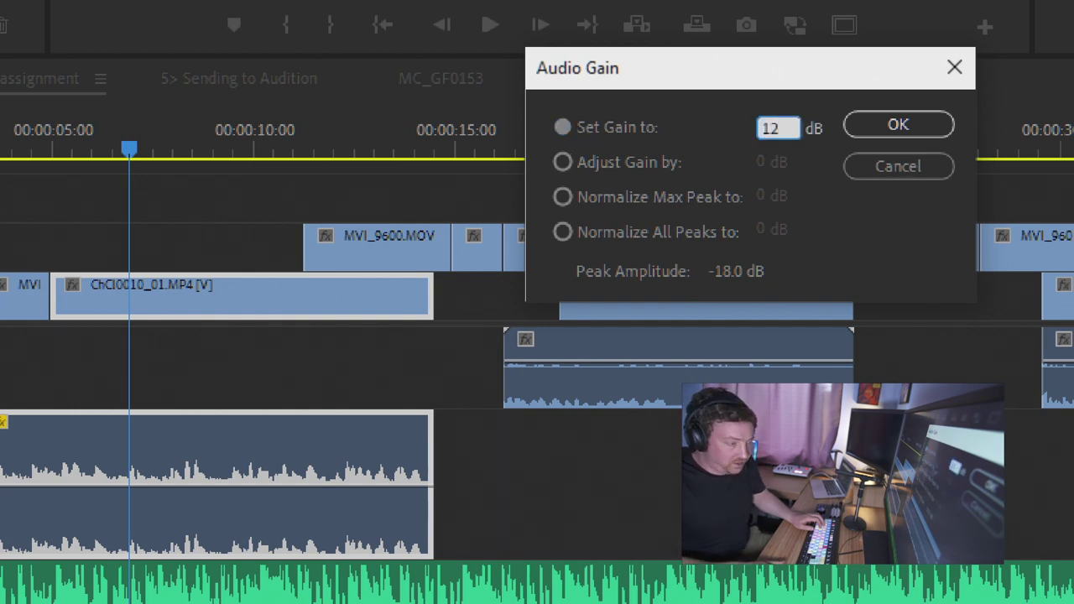
key("Return")
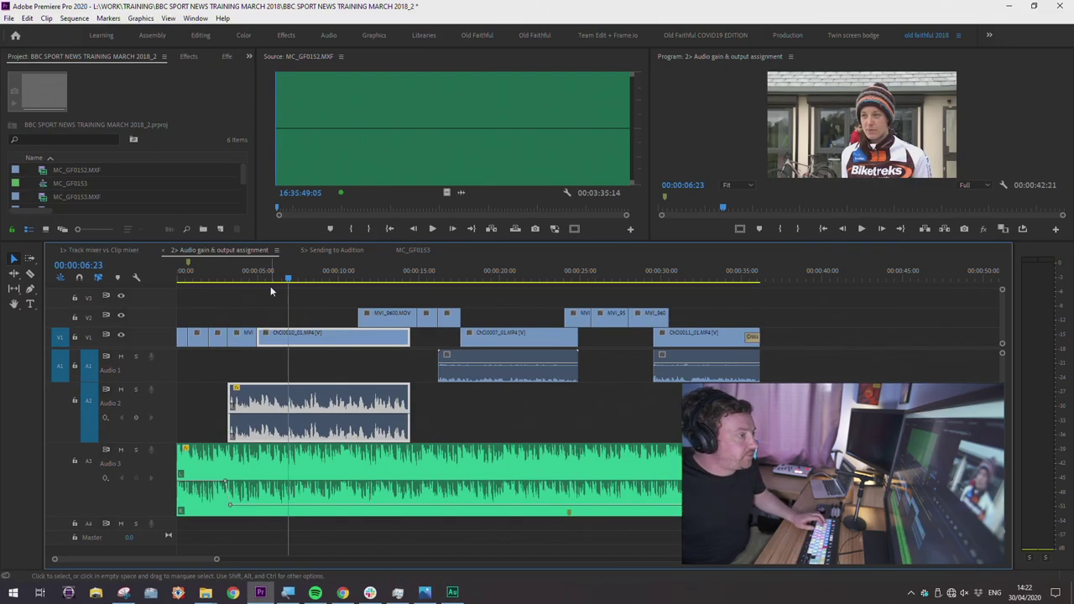
Play the sequence from about 00:00:02:11 to check the level of the Audio 2 speech against the faded music
left_click(216, 279)
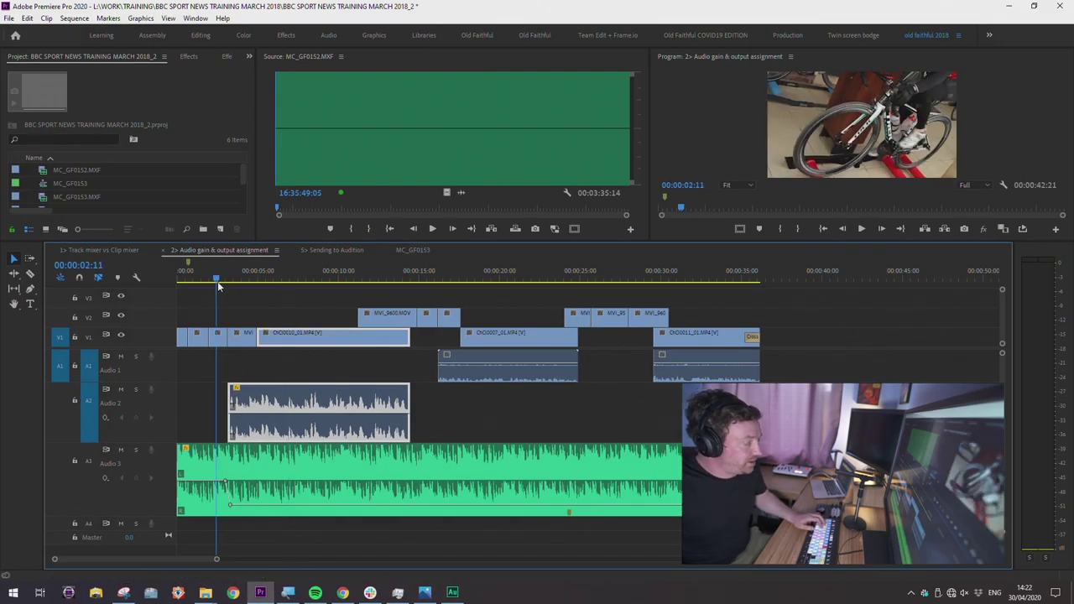
key("=")
key("space")
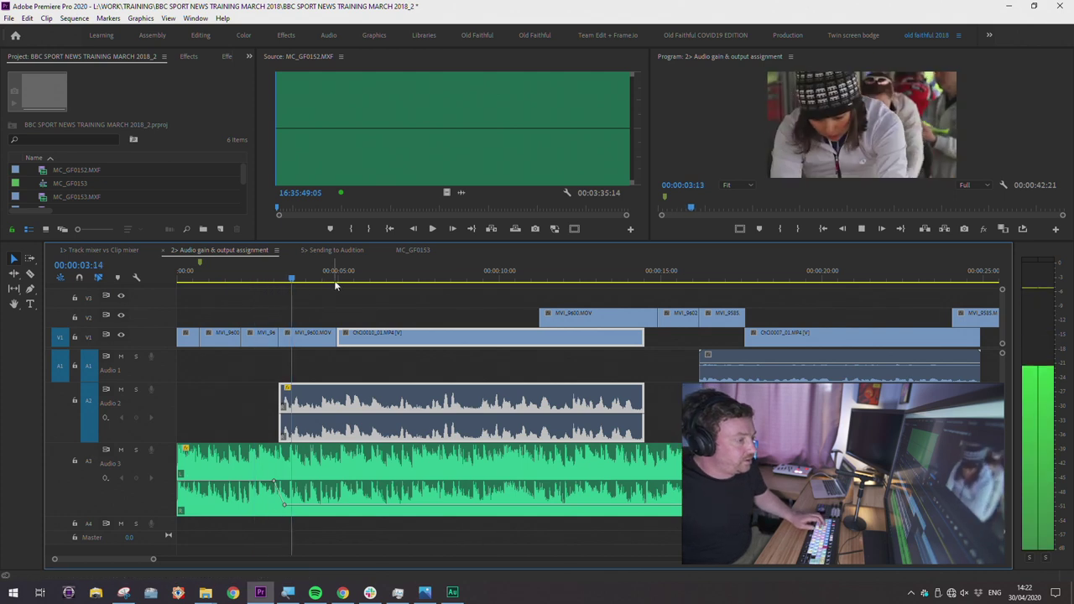
left_click(288, 505)
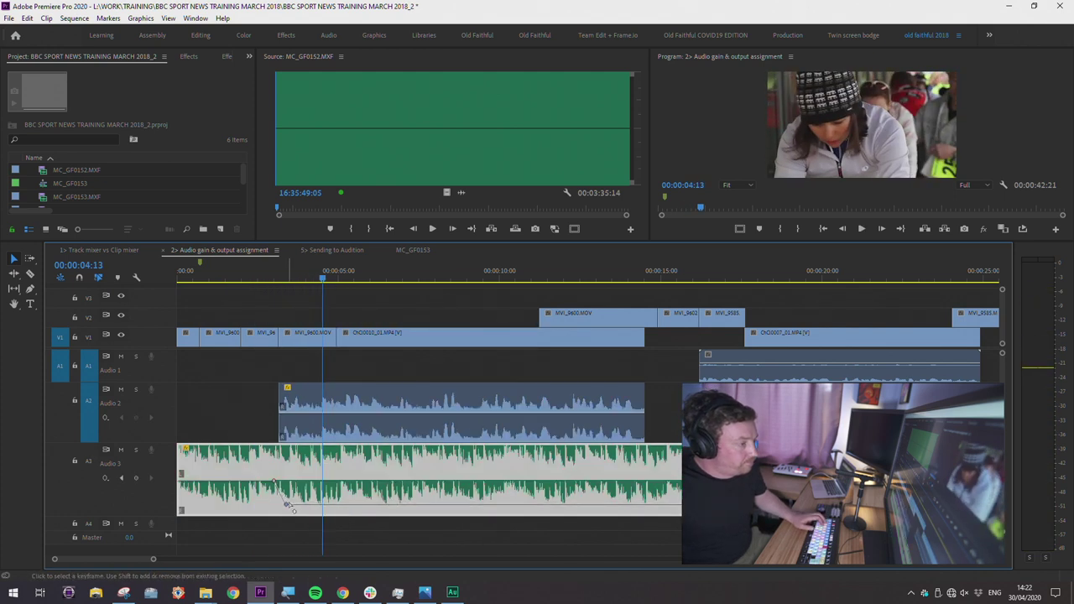
key("space")
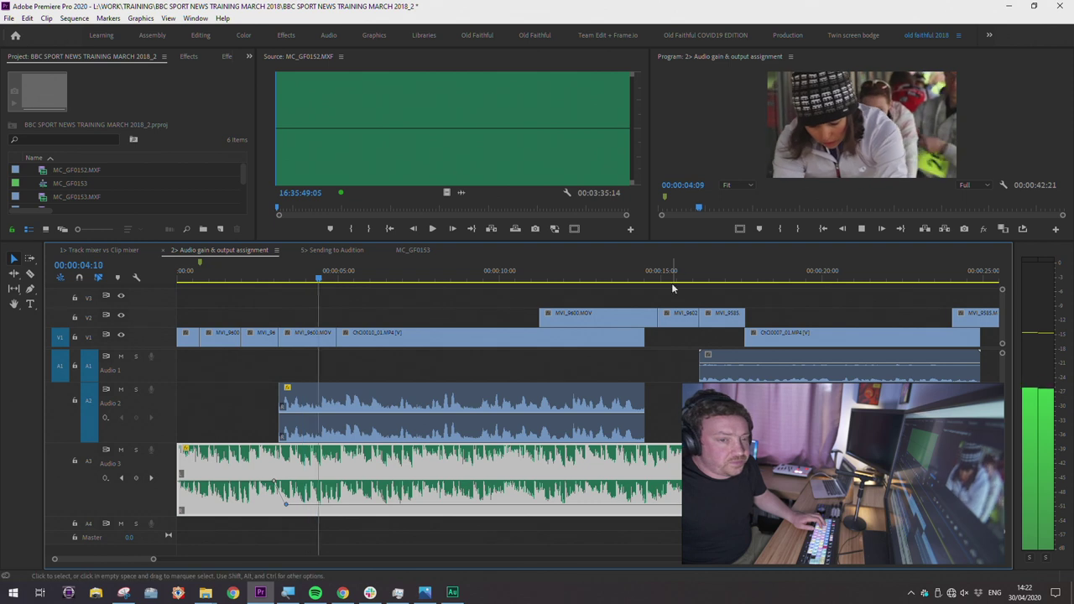
key("space")
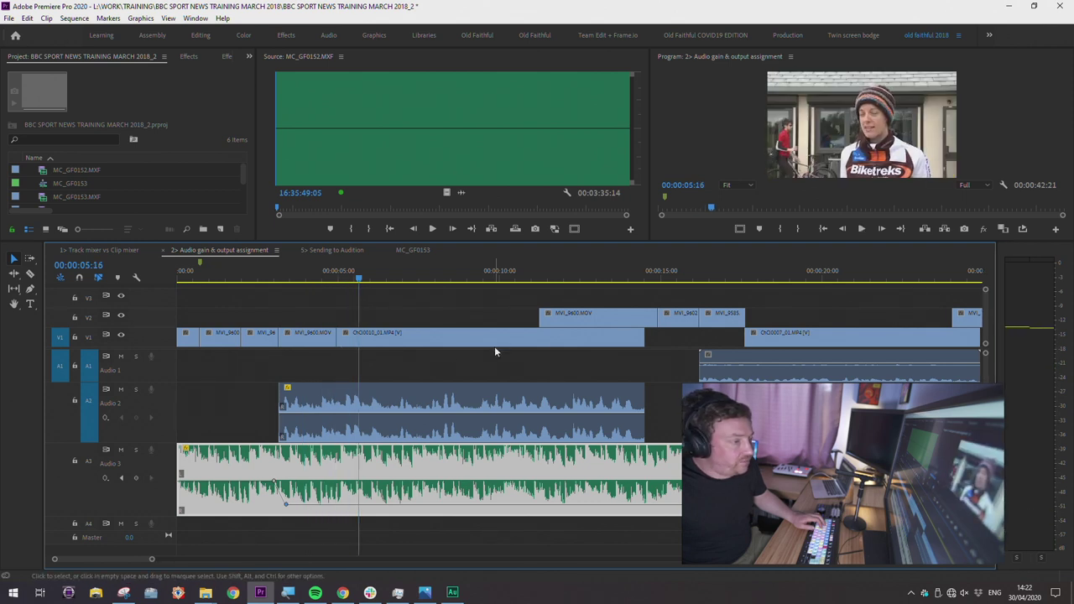
Place the playhead at 00:00:06:15 and review the Audio Gain options for the Audio 2 clip without changing them
left_click_drag(363, 281, 410, 281)
left_click(353, 277)
left_click(384, 391)
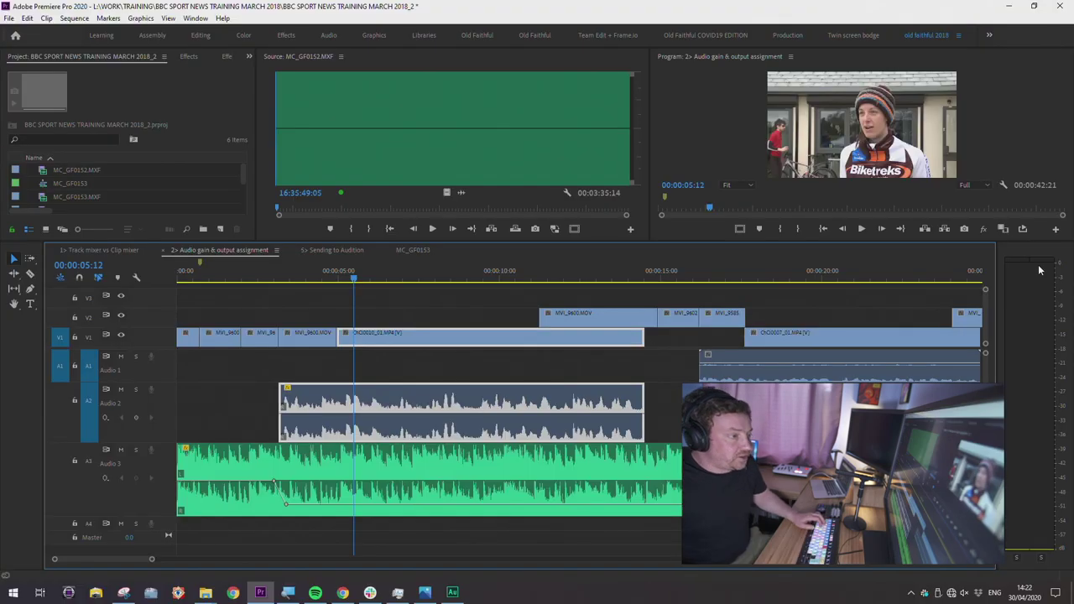
left_click_drag(353, 278, 389, 278)
left_click(401, 386)
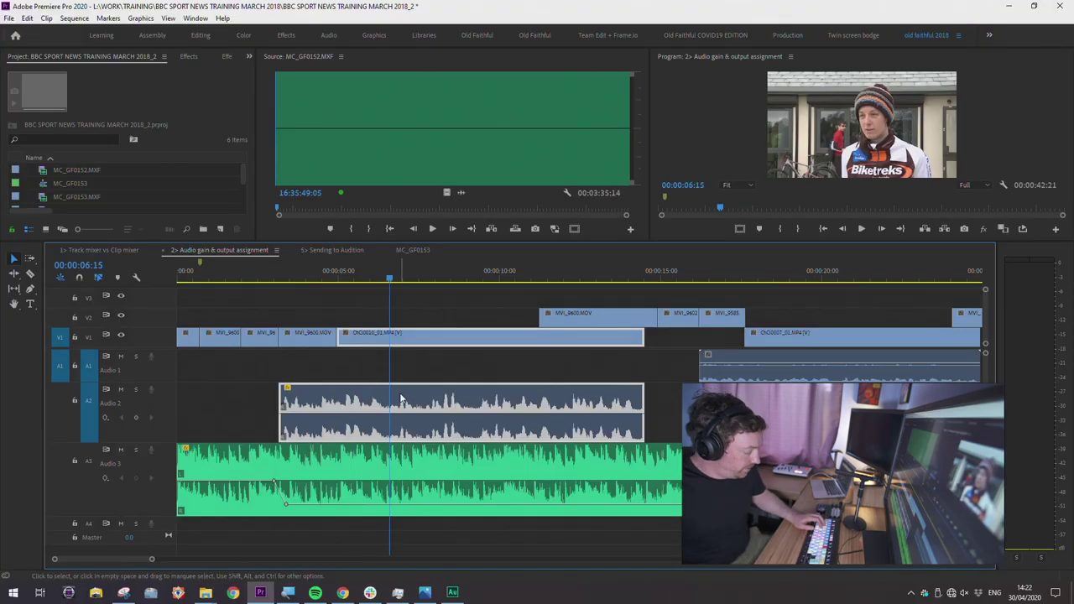
key("g")
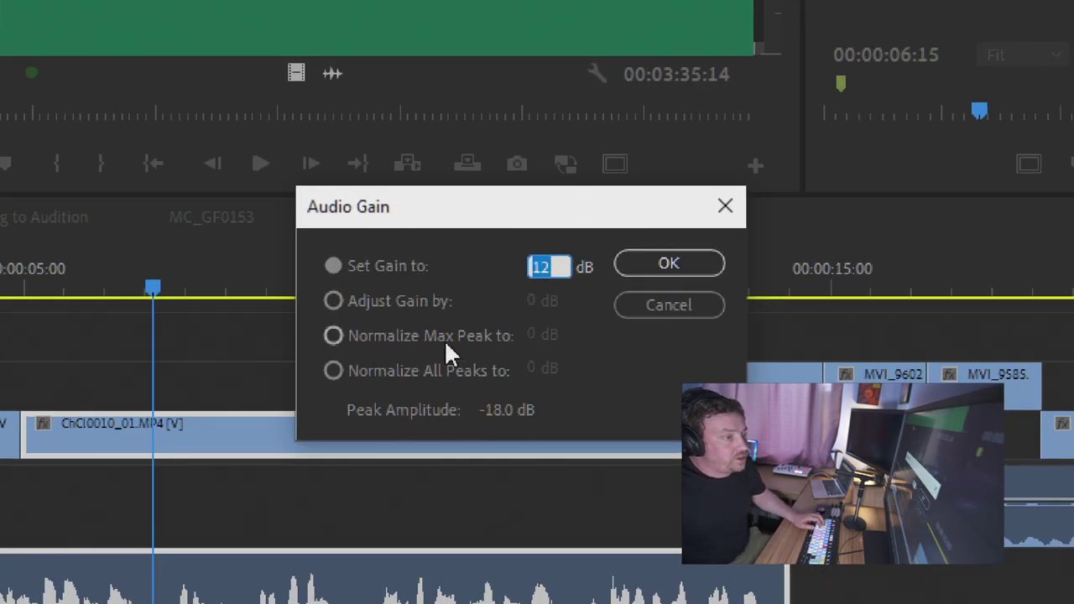
left_click_drag(495, 205, 424, 223)
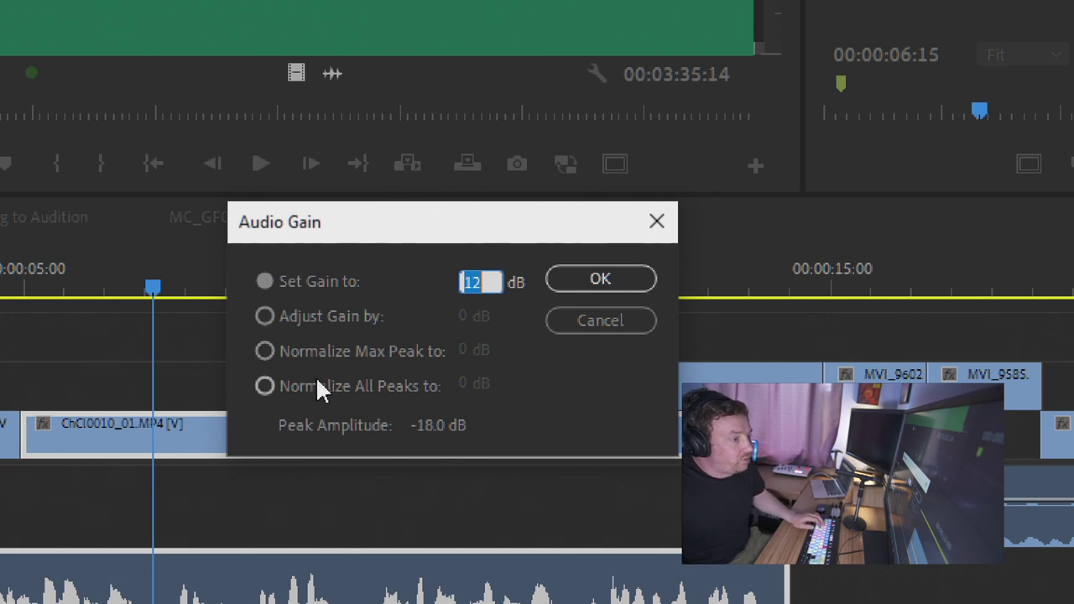
left_click_drag(438, 223, 422, 223)
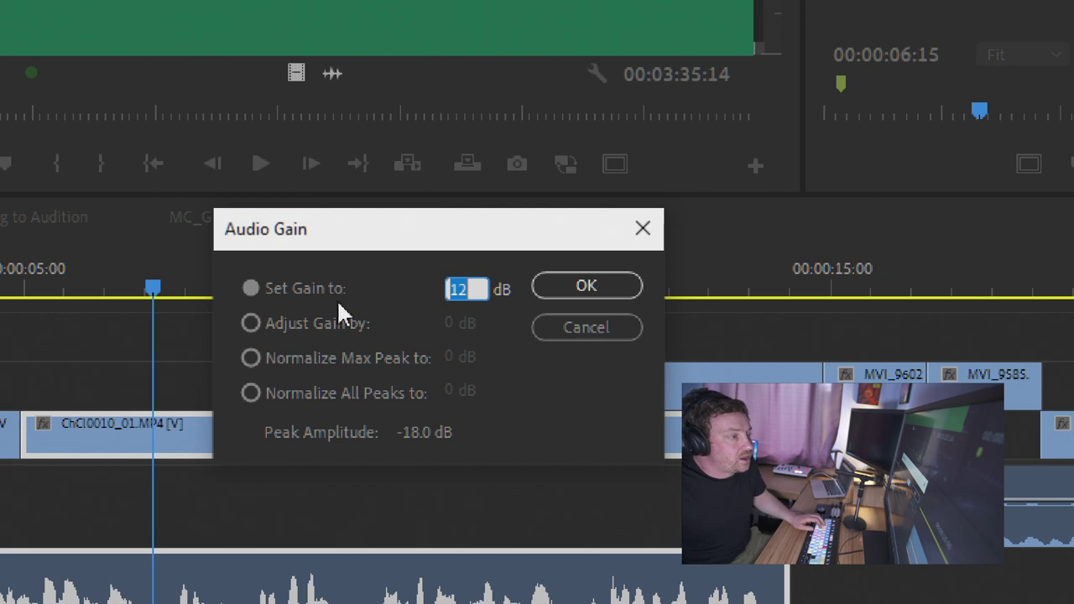
left_click(579, 328)
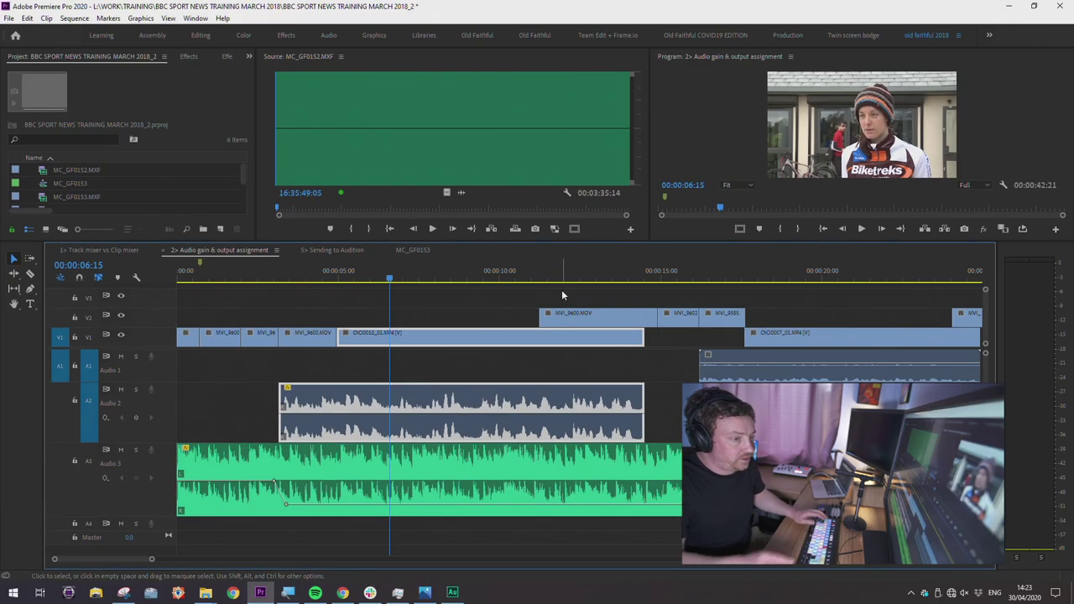
Place the playhead at 00:00:20:20 over the ChCI0007_01.MP4 clip and clear the clip selection
key("minus")
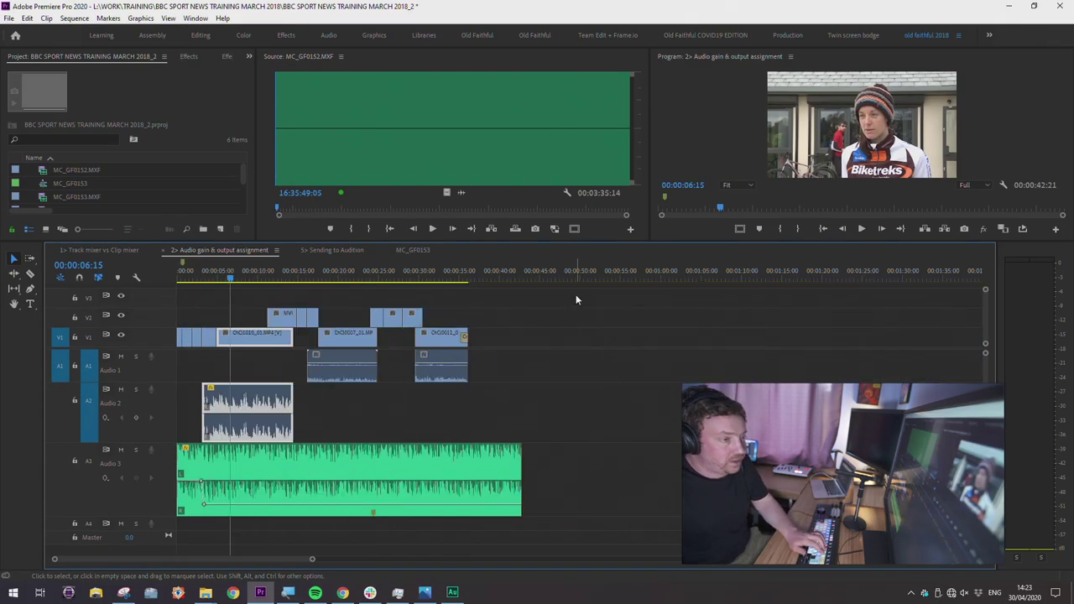
left_click(362, 281)
key("equal")
key("minus")
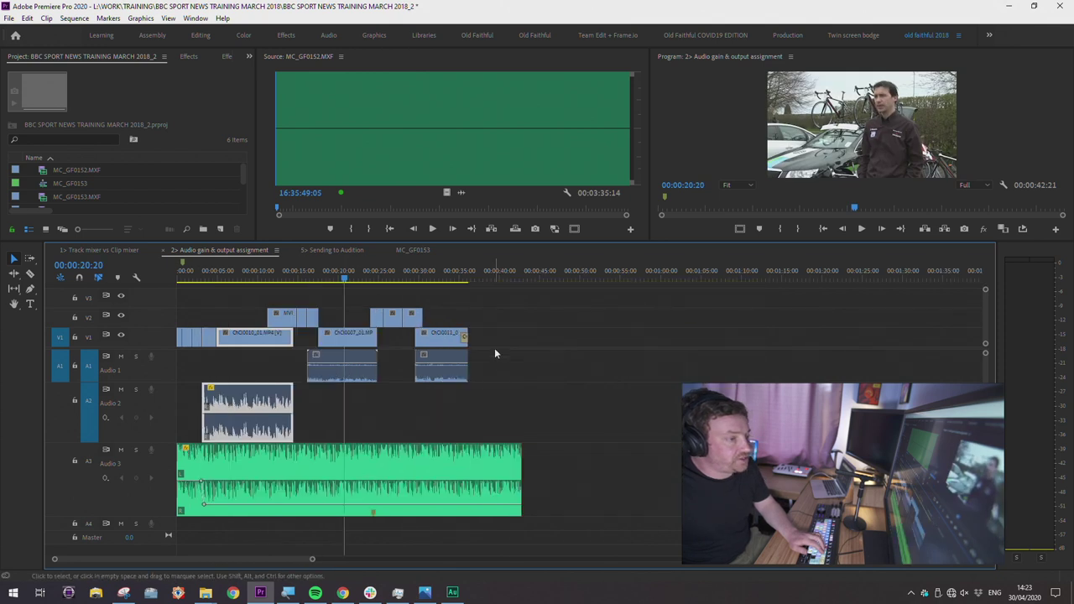
left_click(483, 411)
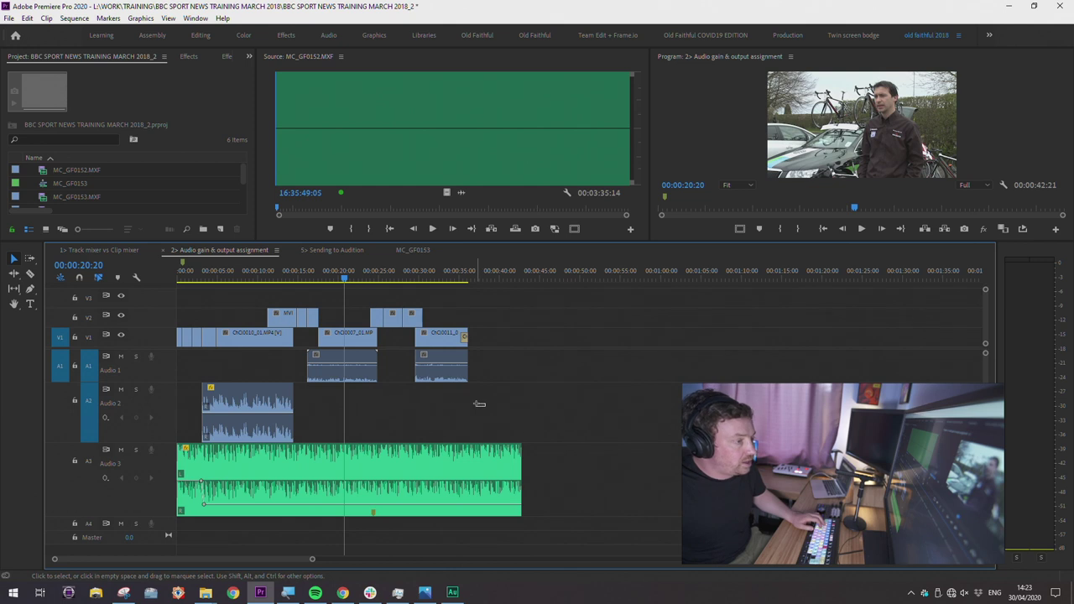
Remap both Audio 1 interview clips so that their left channel uses the right media source channel
left_click_drag(364, 280, 308, 279)
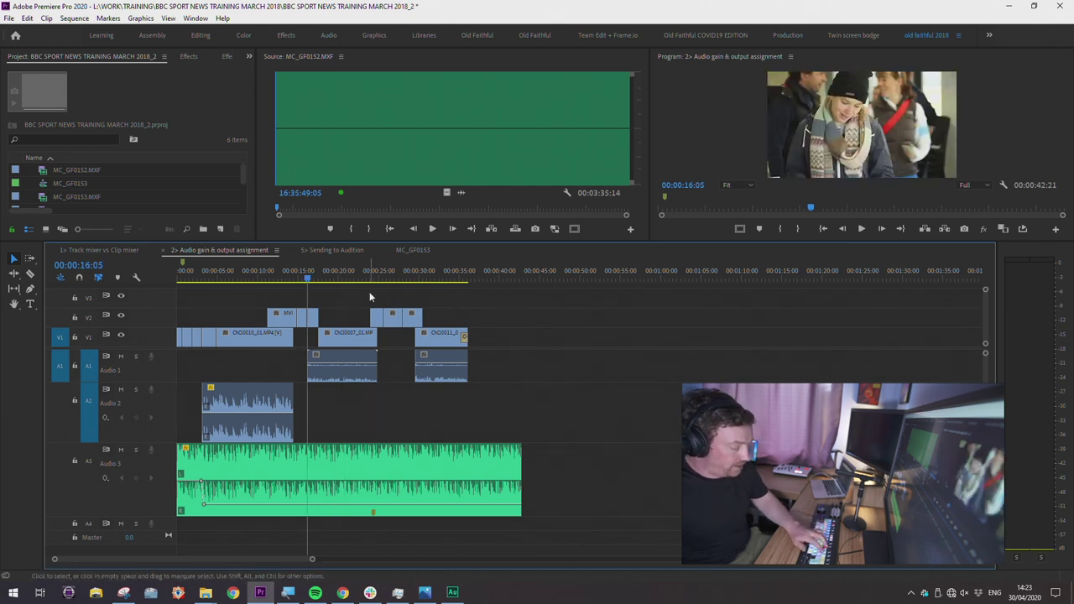
key("equal")
key("minus")
key("minus")
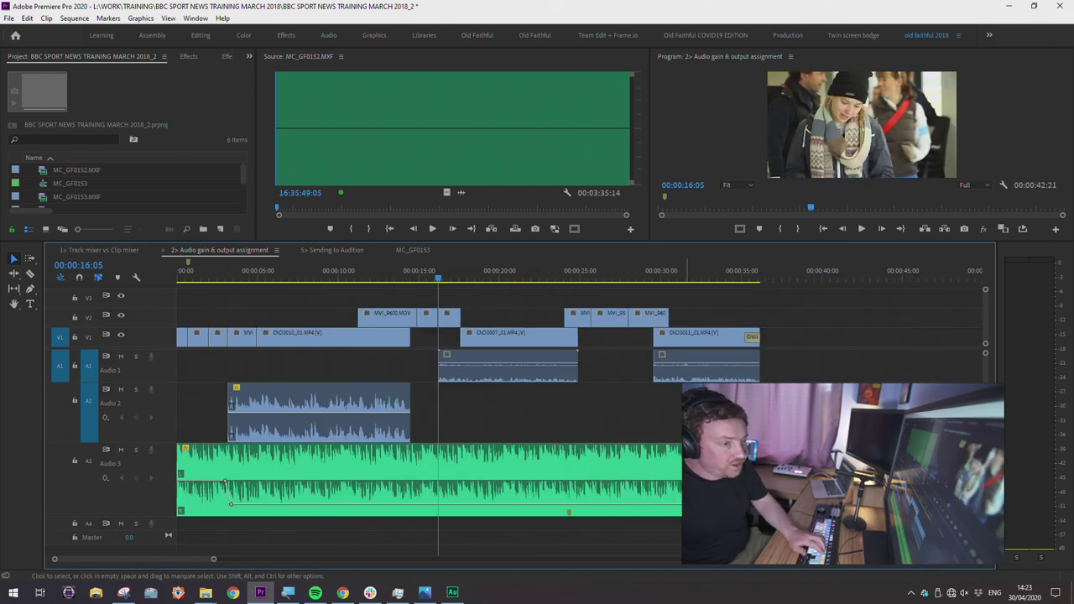
left_click(487, 365)
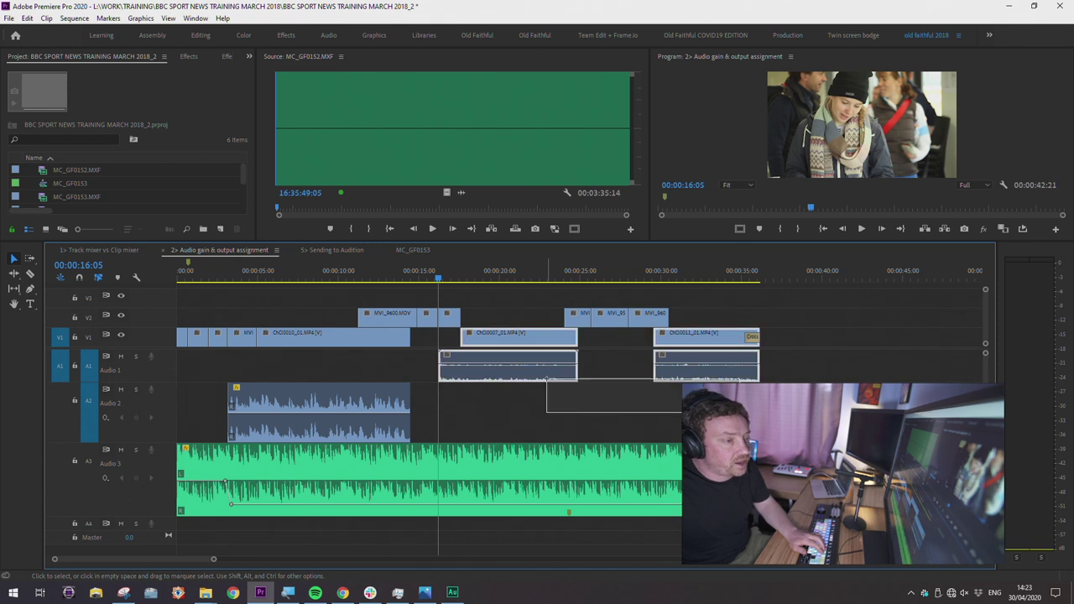
left_click(487, 272)
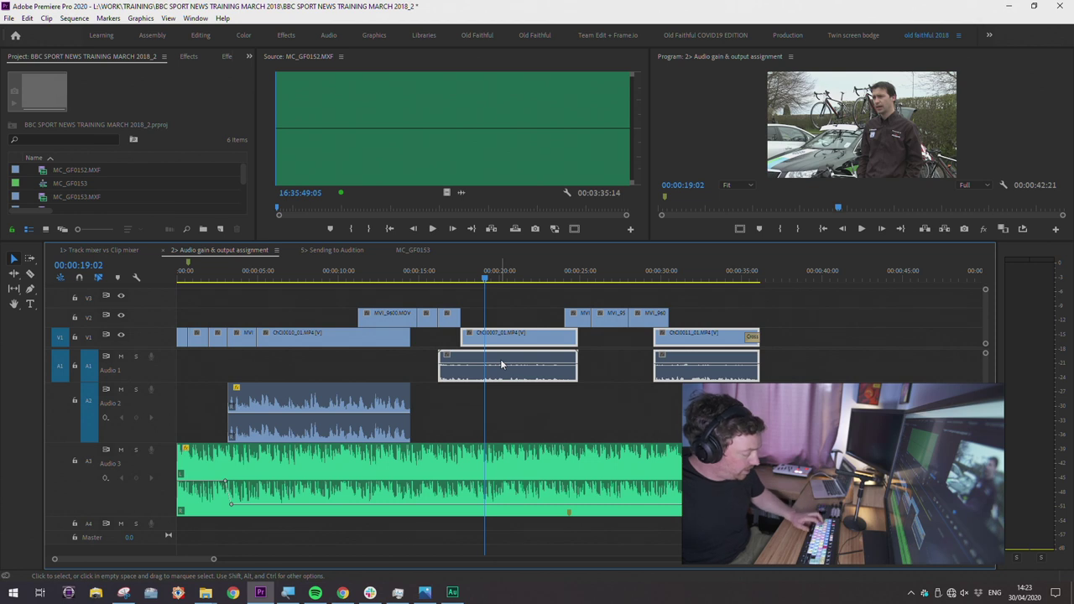
key("shift+g")
left_click(274, 177)
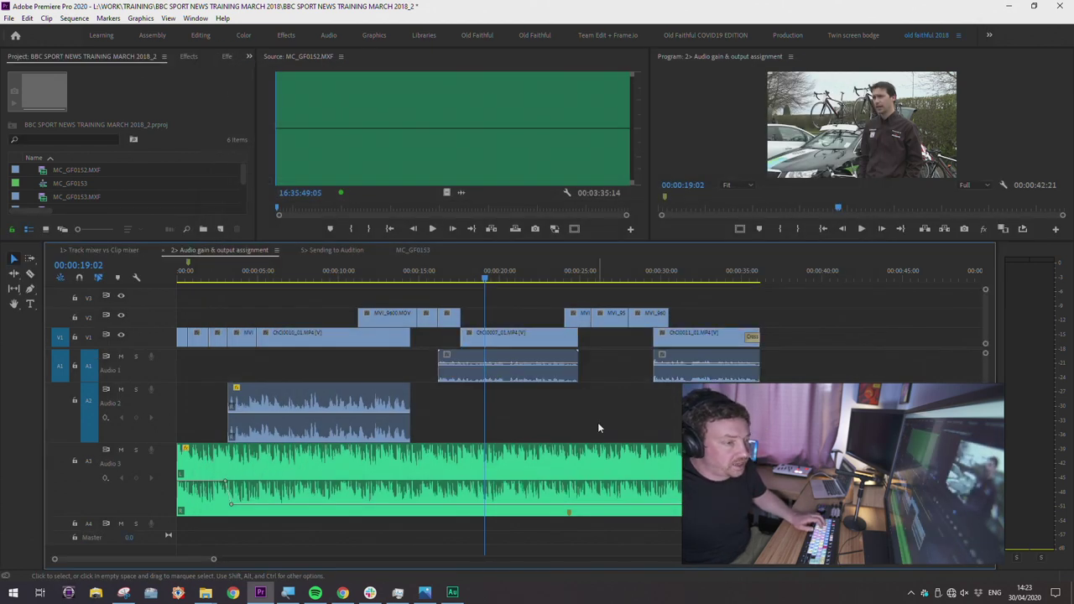
Set the gain of both Audio 1 interview clips to 12 dB using the Set Gain option
left_click_drag(587, 382, 558, 369)
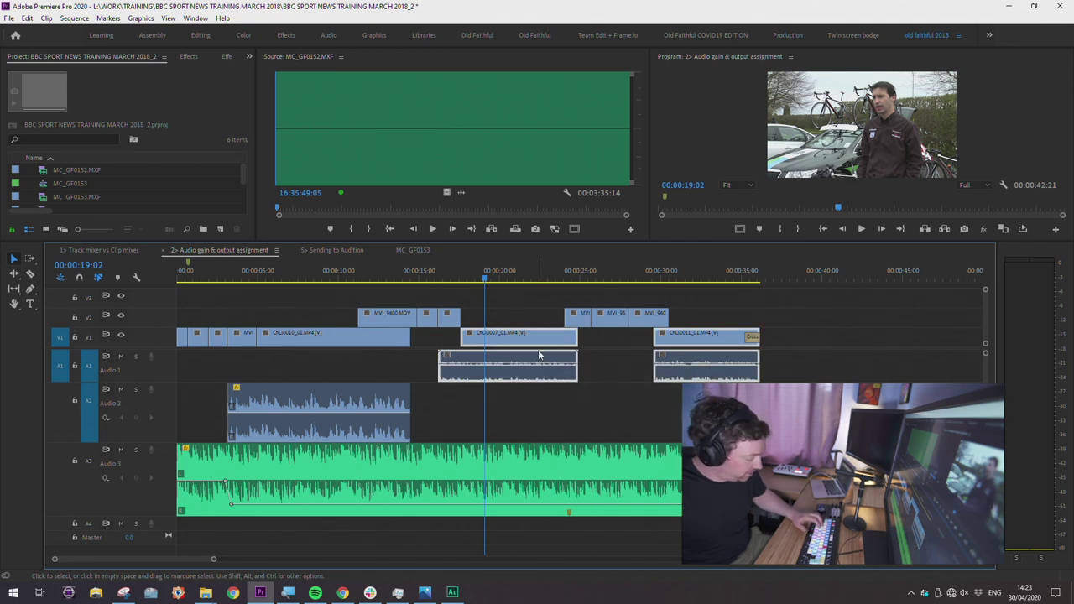
key("g")
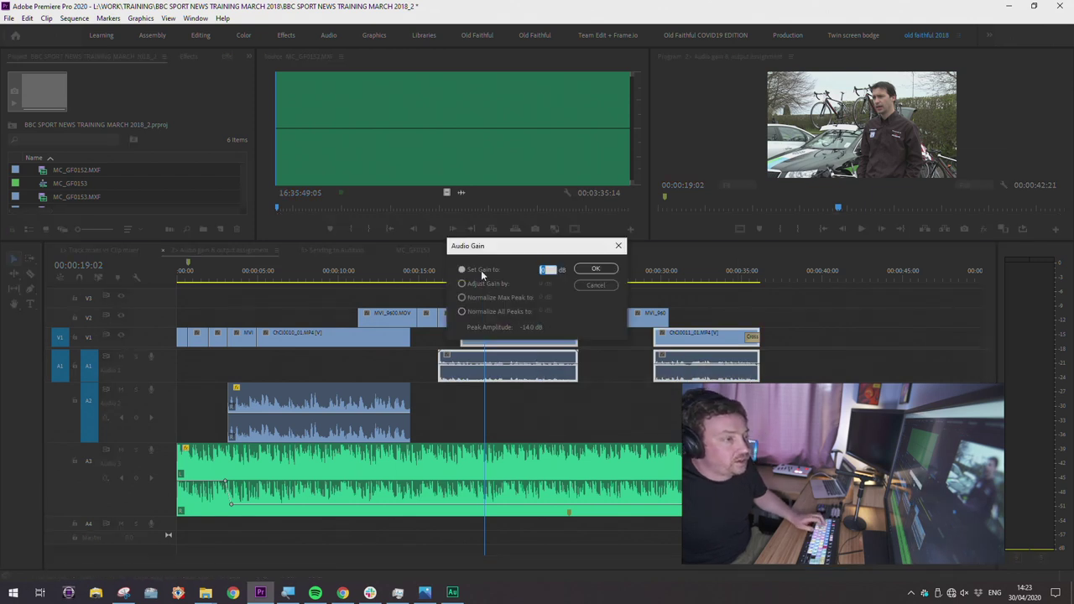
type("12")
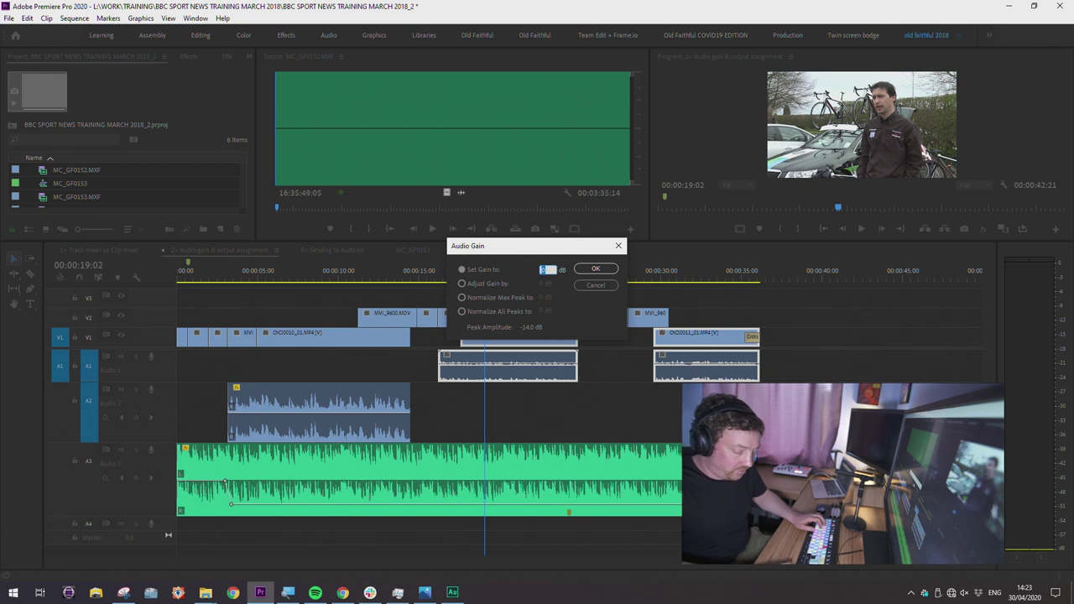
key("Return")
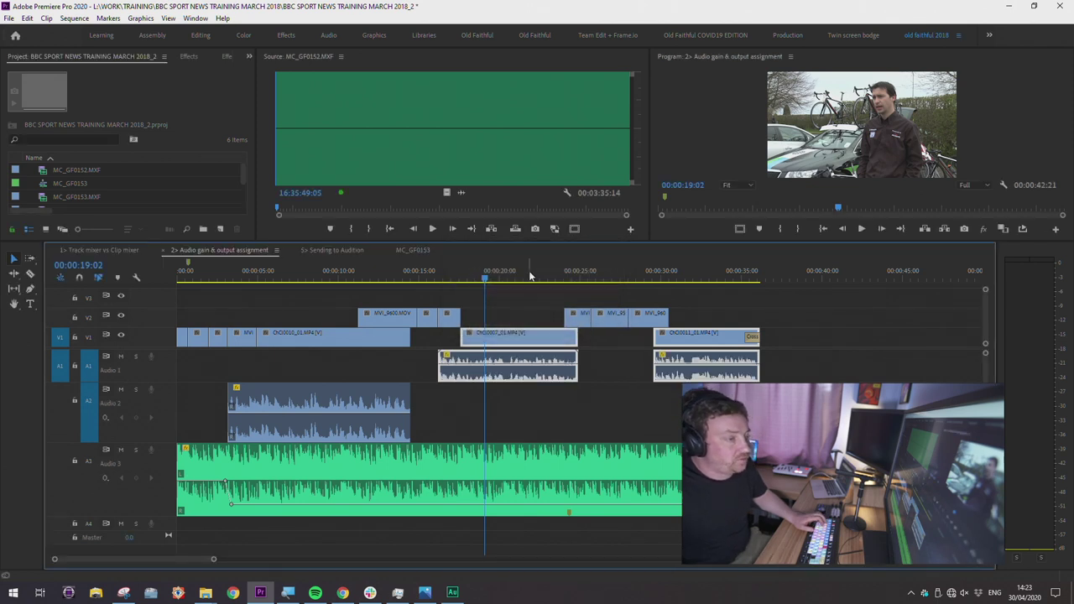
Play the sequence from the start of the first Audio 1 clip, briefly soloing Audio 1, to check the speech level
left_click(440, 277)
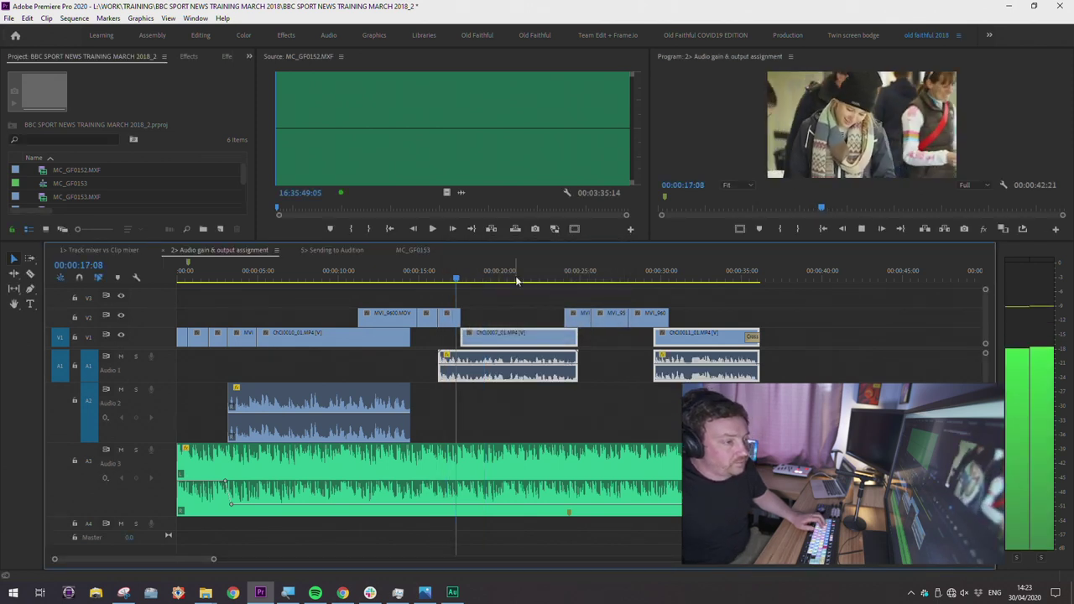
left_click(136, 357)
left_click(136, 356)
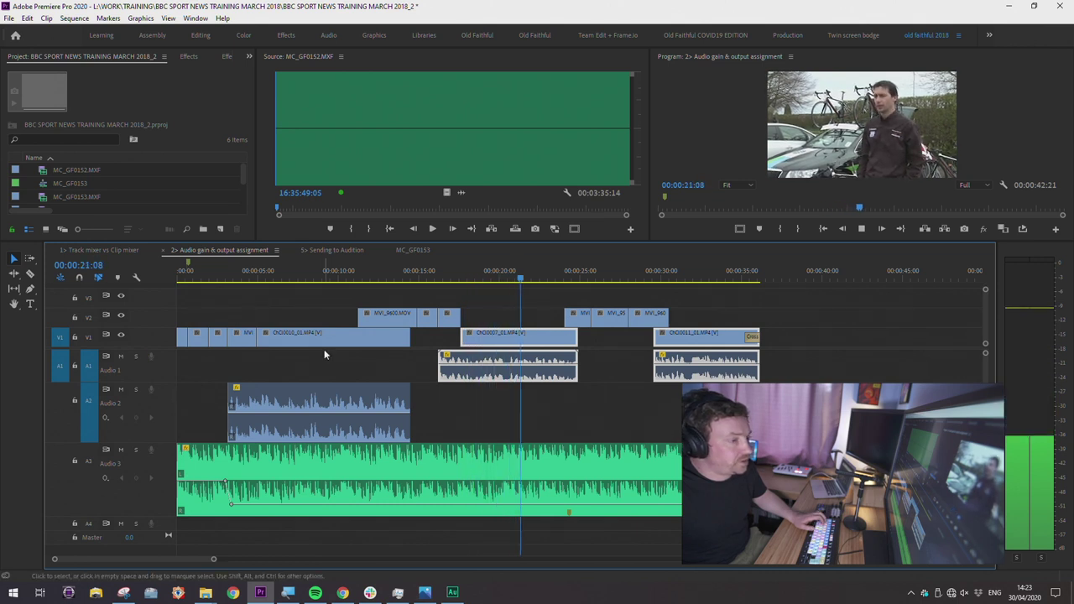
left_click_drag(537, 277, 443, 277)
key("minus")
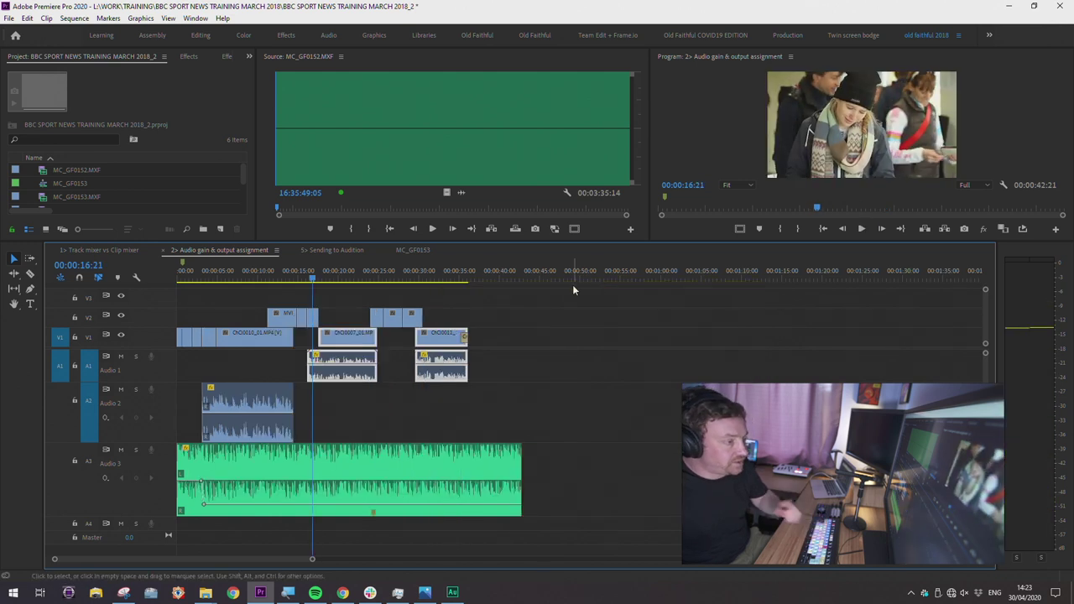
mouse_move(314, 280)
left_mouse_down()
mouse_move(327, 281)
mouse_move(318, 280)
left_mouse_up()
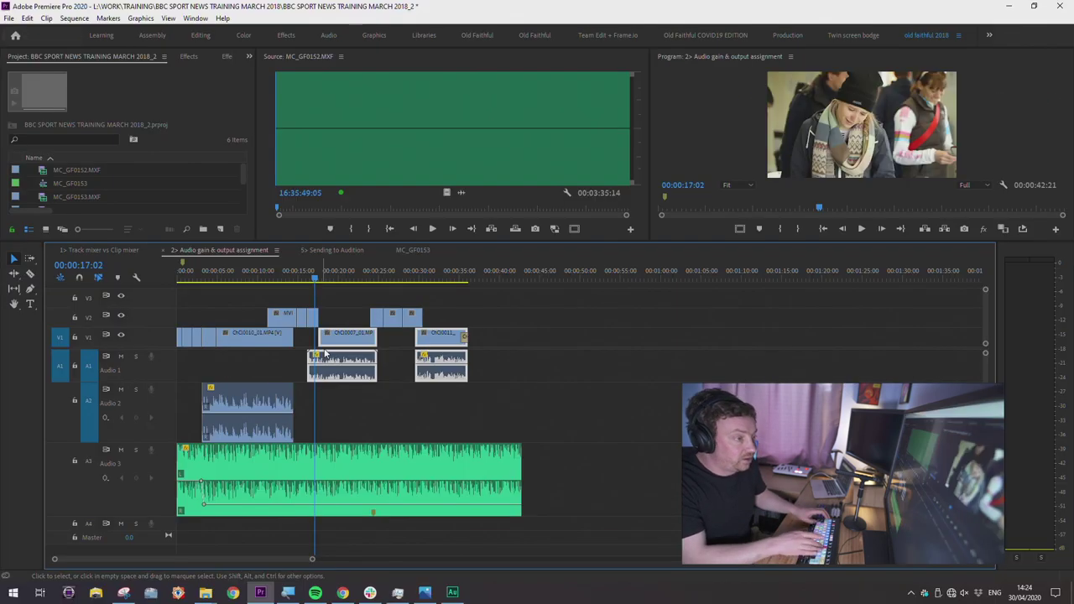
Undo the gain and channel-mapping changes on the Audio 1 and Audio 2 clips and return the playhead to 00:00:00:00
left_click(384, 432)
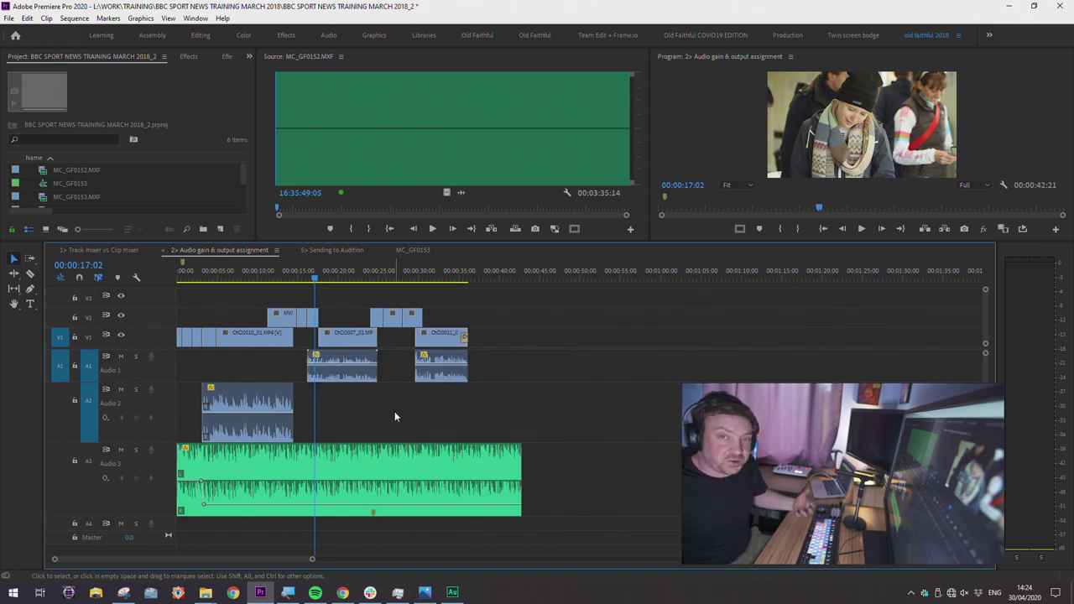
key("space")
left_click(241, 278)
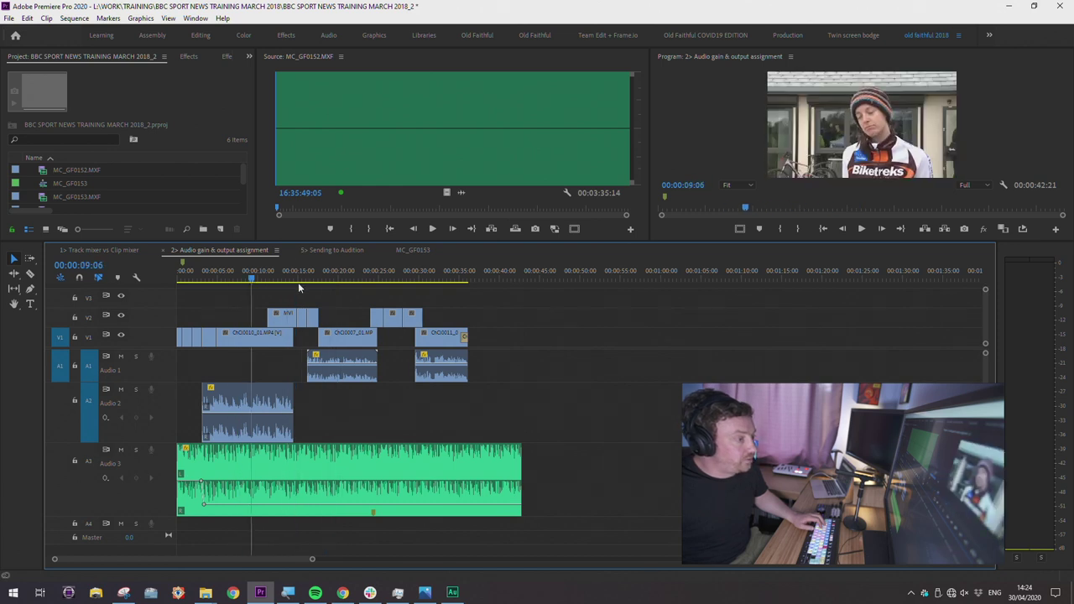
key("s")
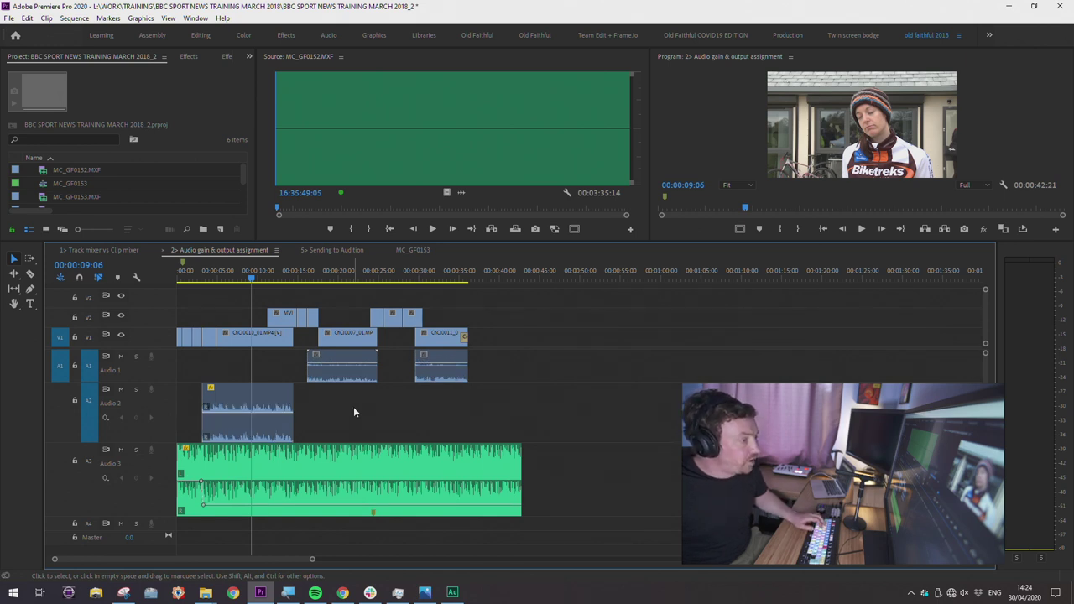
left_click_drag(292, 279, 163, 279)
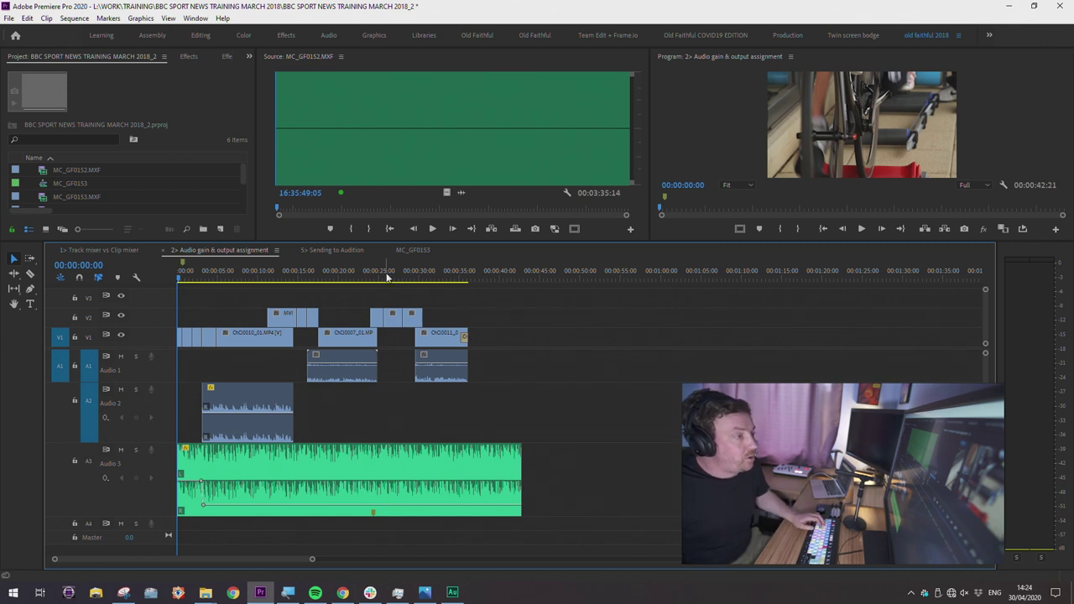
Give the upper panels more height, clear the clip selection and place the playhead at 00:00:33:07 over the ChCI0011_01.MP4 clip
left_click_drag(440, 244, 445, 265)
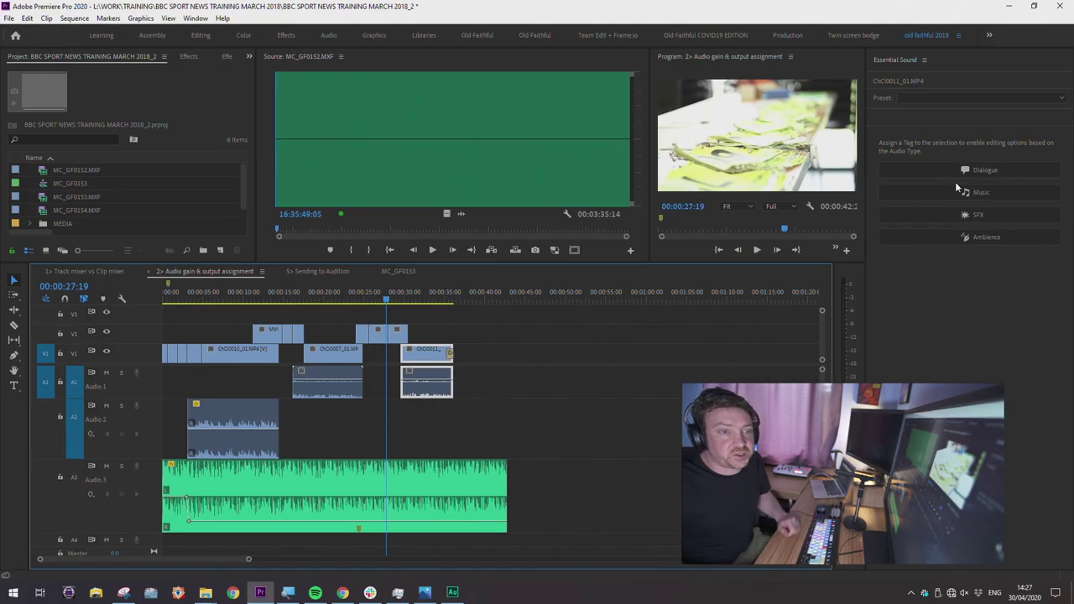
left_click_drag(386, 285, 319, 283)
left_click(484, 379)
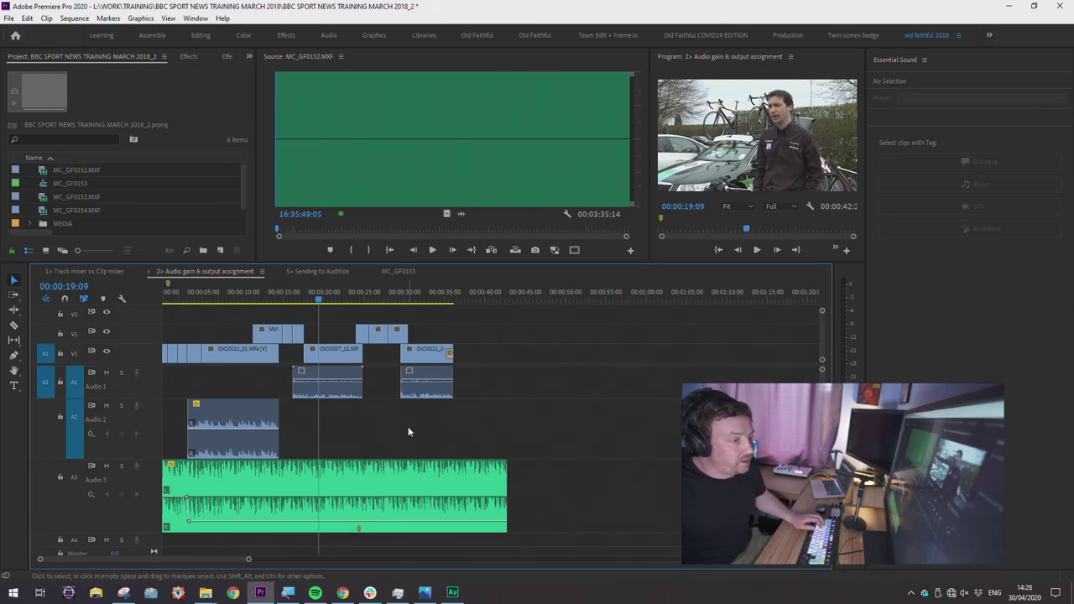
left_click(432, 302)
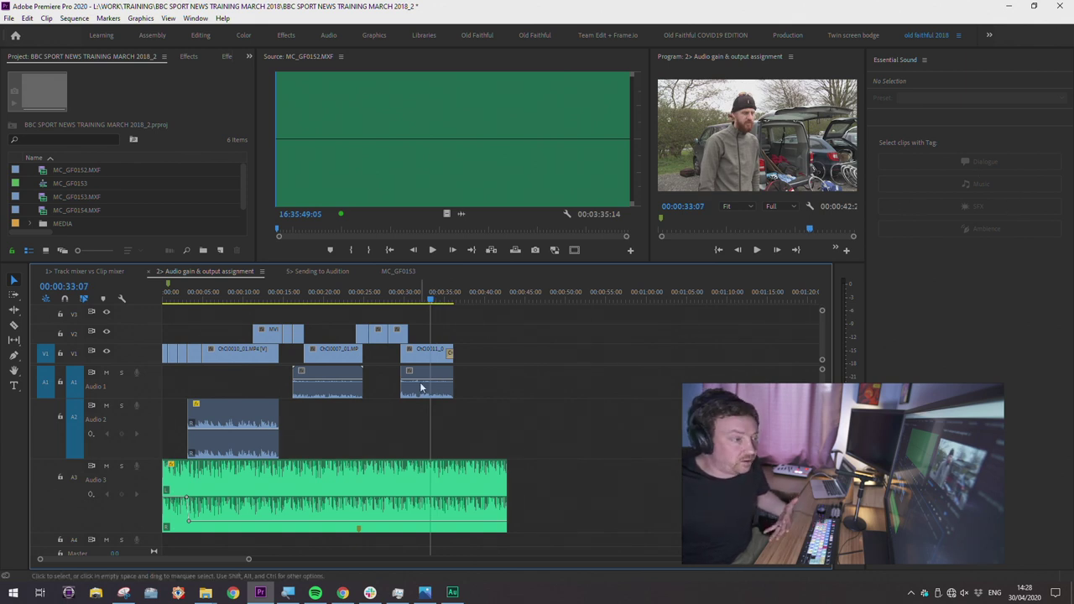
Tag the three interview clips on Audio 1 and Audio 2 as Dialogue in Essential Sound and auto-match their loudness
mouse_move(376, 443)
left_mouse_down()
mouse_move(188, 396)
mouse_move(234, 383)
left_mouse_up()
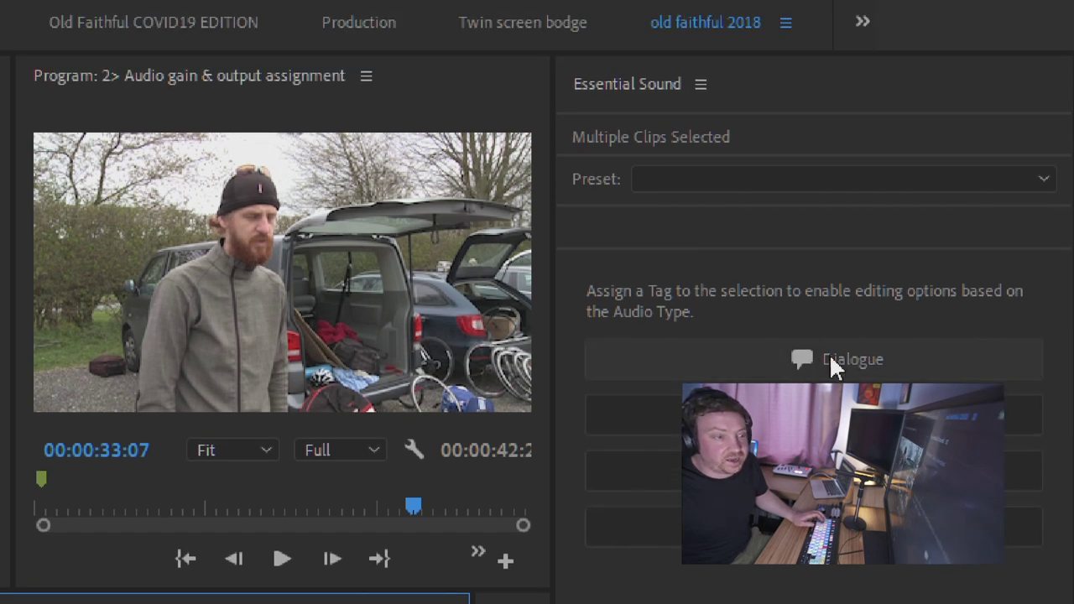
left_click(832, 362)
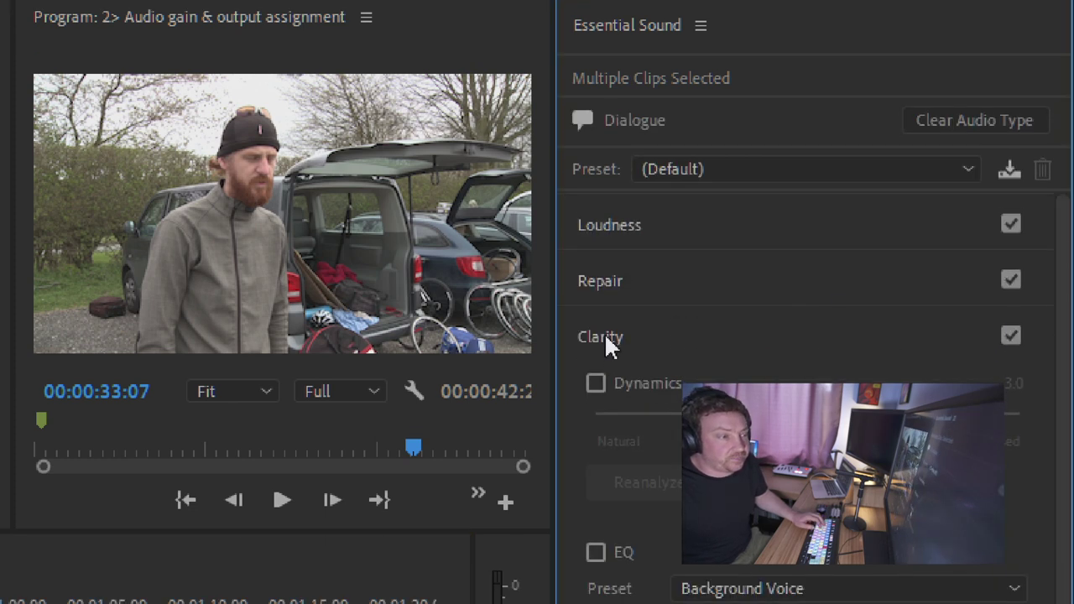
left_click(609, 400)
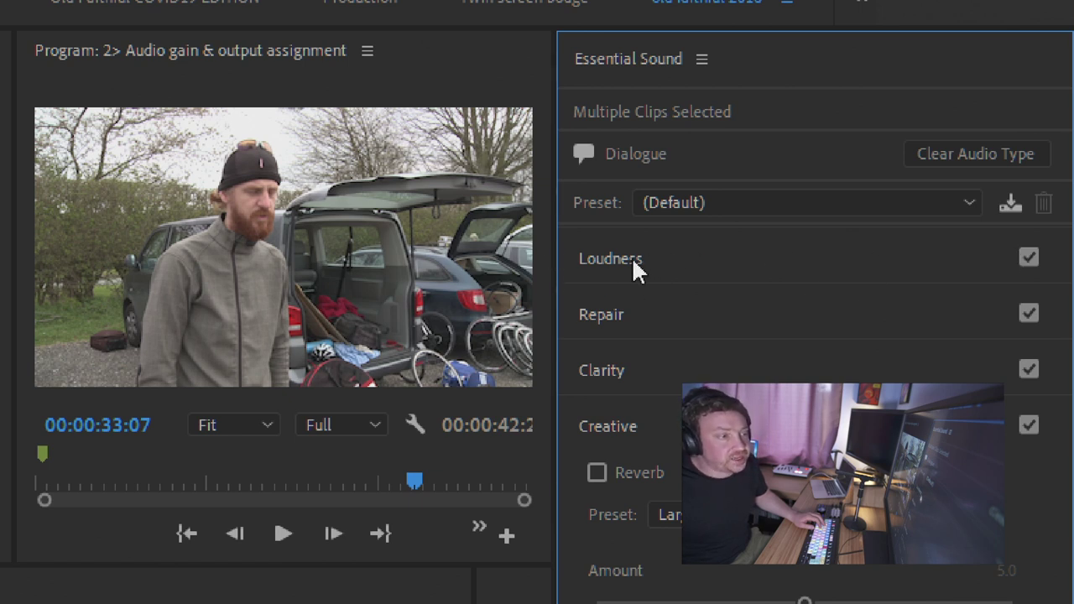
left_click(613, 428)
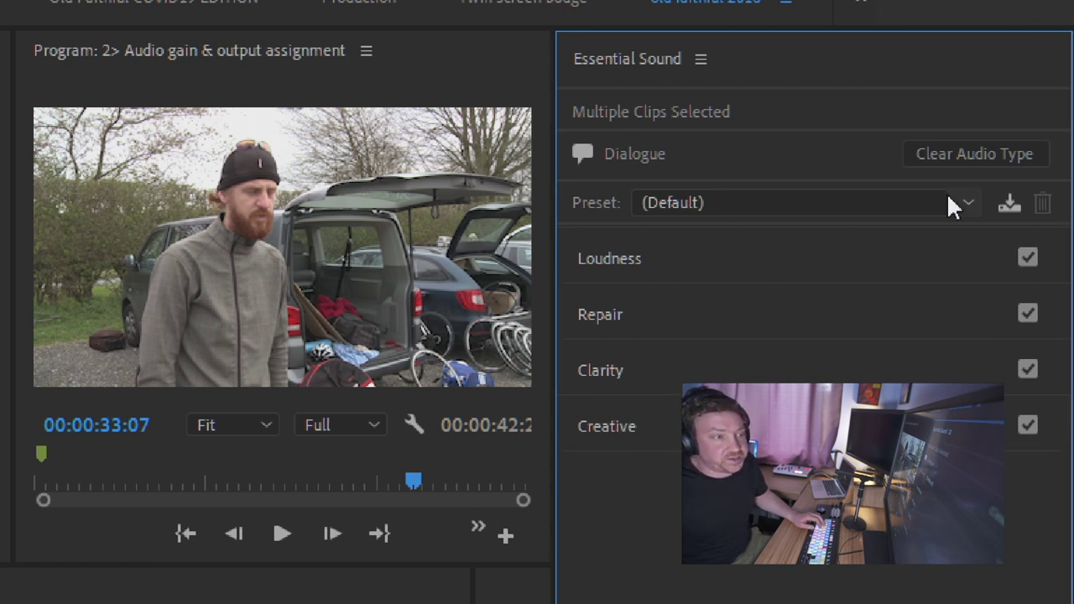
left_click(617, 259)
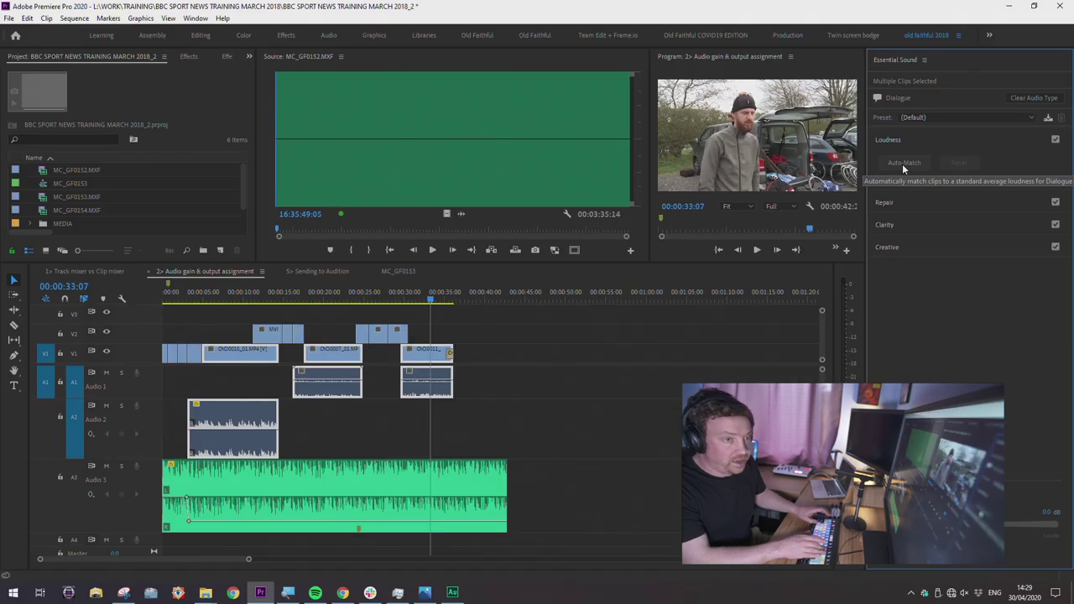
left_click(904, 163)
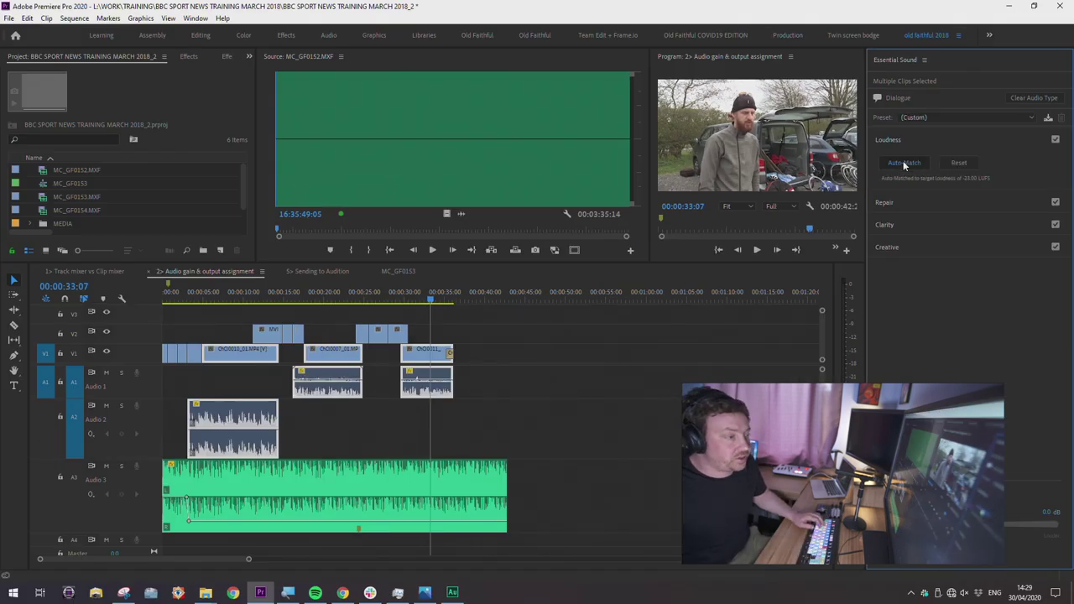
Play the sequence from the start of the Audio 2 speech and widen the audio meters to check the matched level
left_click_drag(219, 300, 188, 301)
key("space")
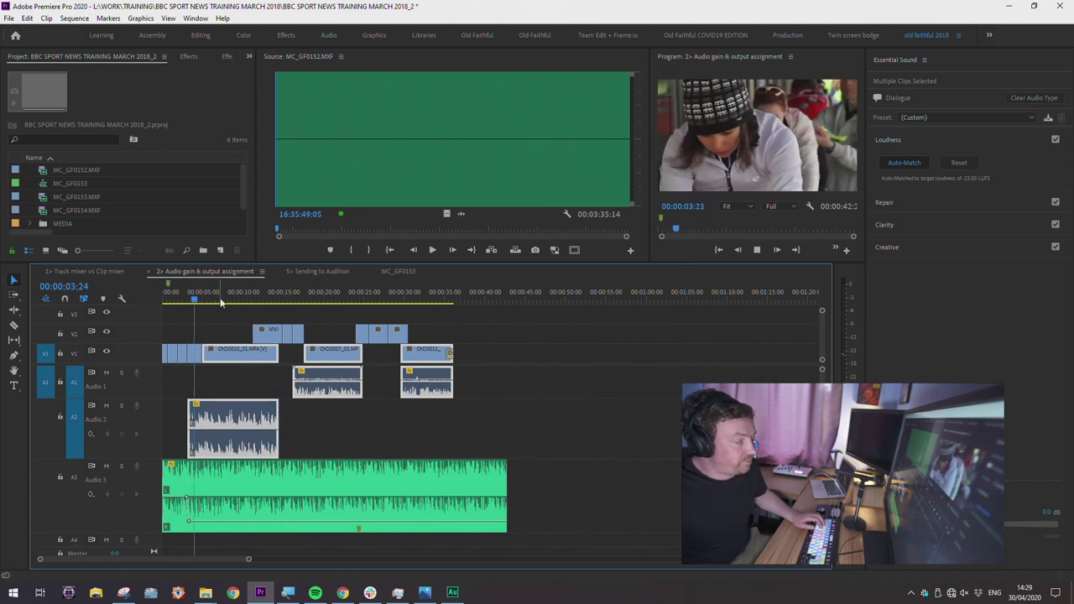
left_click_drag(833, 332, 792, 323)
key("space")
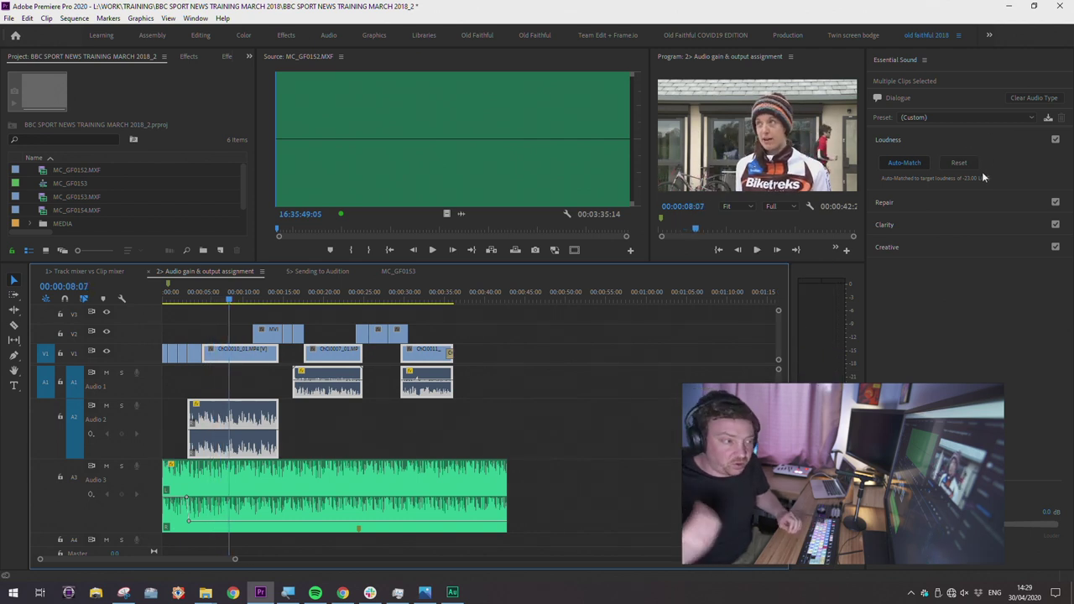
Map the right media source channel to both left and right outputs of the two Audio 1 interview clips
left_click_drag(545, 373, 281, 364)
key("shift+g")
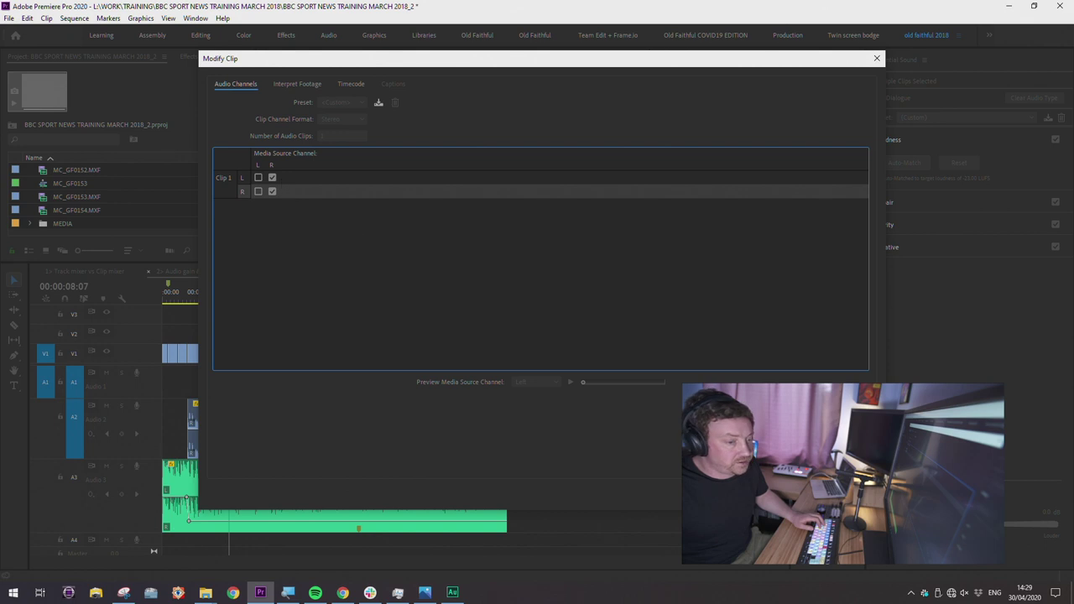
key("Return")
Place the playhead at 00:00:03:24, enlarge the upper panels further and minimise the height of all audio tracks
left_click_drag(328, 299, 234, 309)
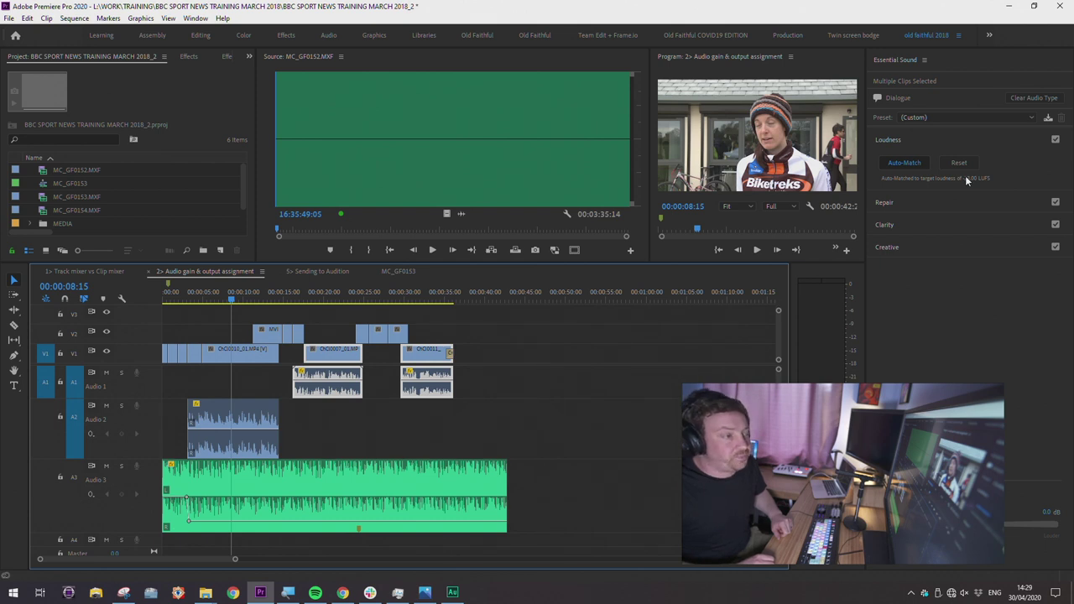
left_click_drag(306, 299, 293, 302)
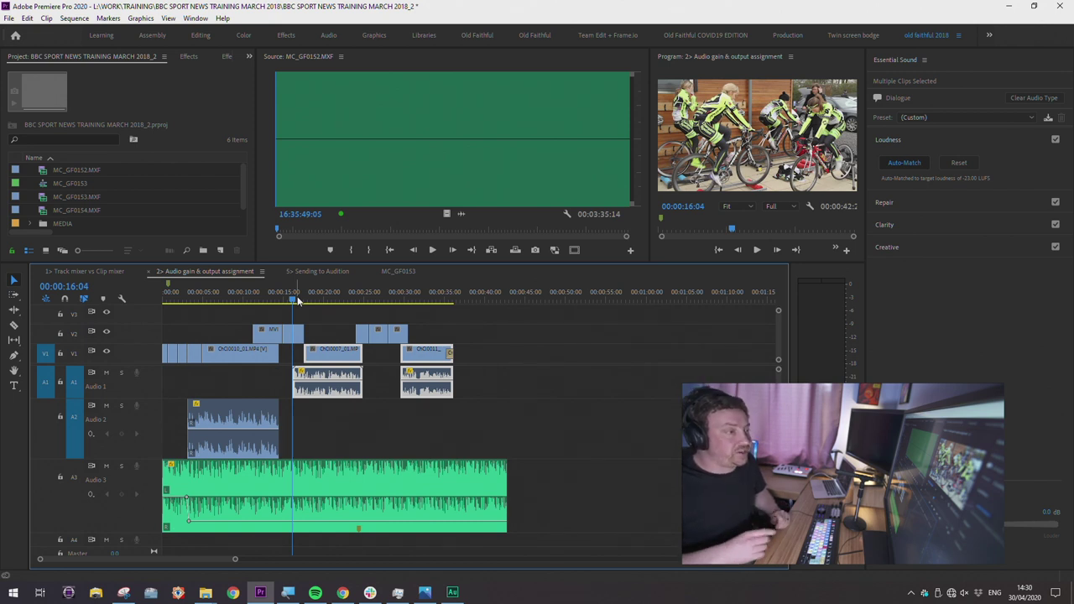
left_click_drag(298, 301, 207, 296)
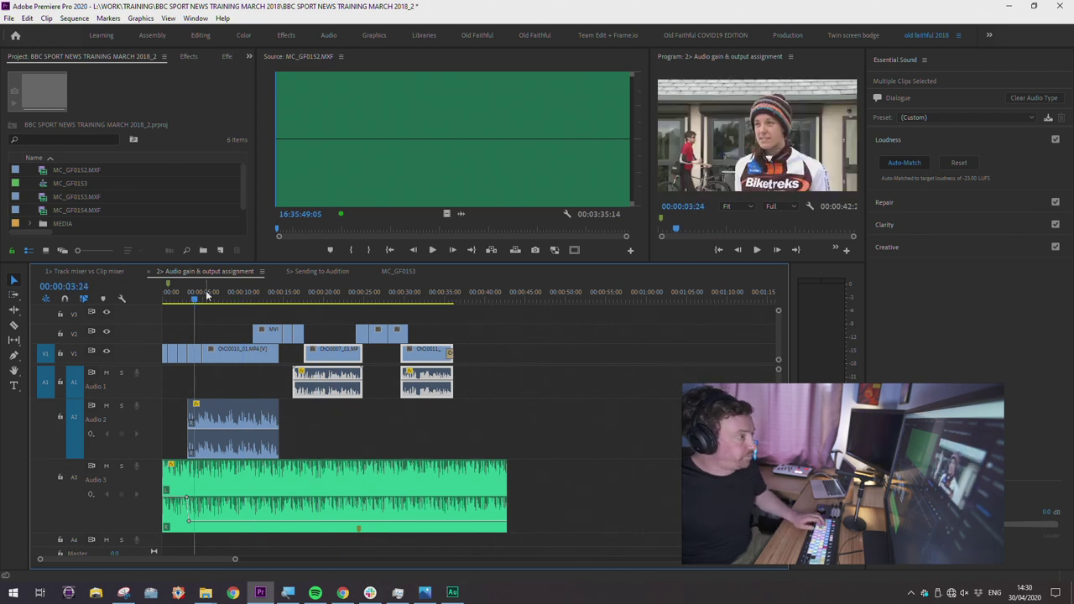
left_click_drag(262, 265, 261, 312)
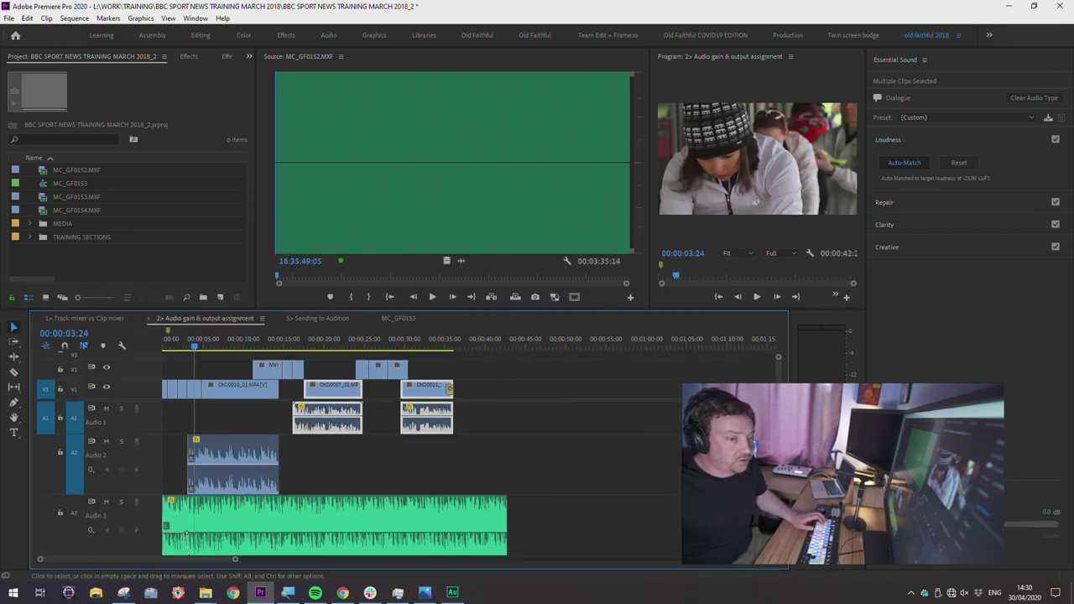
key("shift+minus")
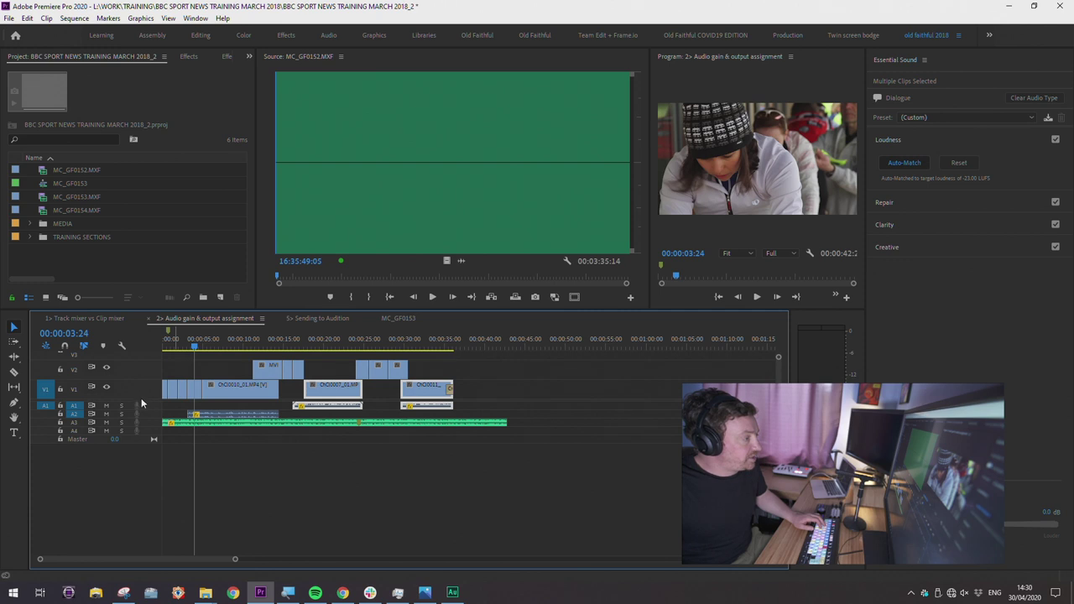
Show the Audio Track Mixer for the current sequence in a taller panel and return the playhead to the sequence start
left_click_drag(144, 427, 144, 430)
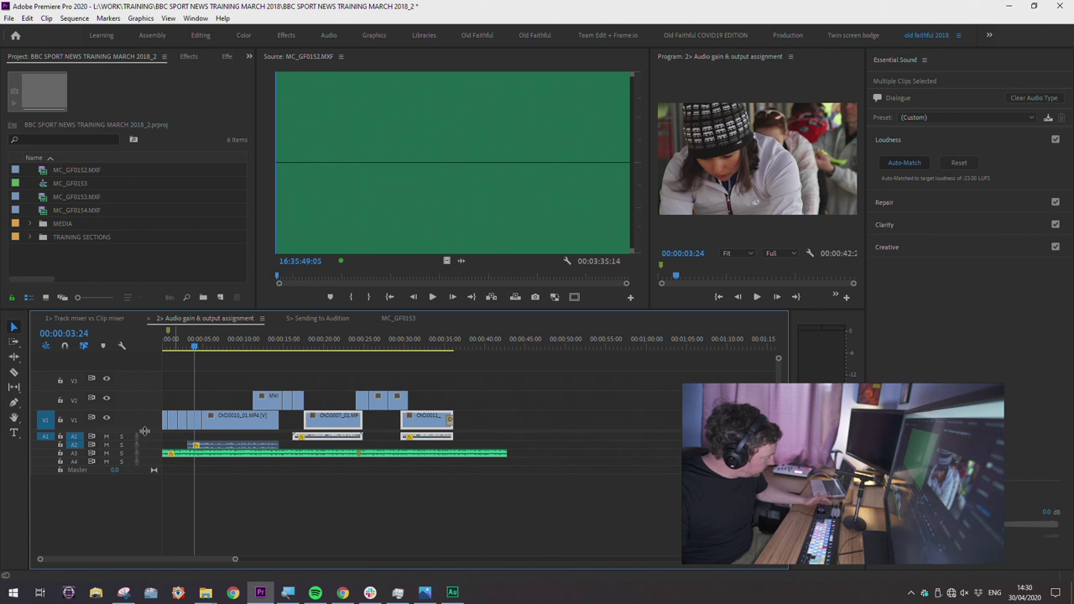
key("shift+6")
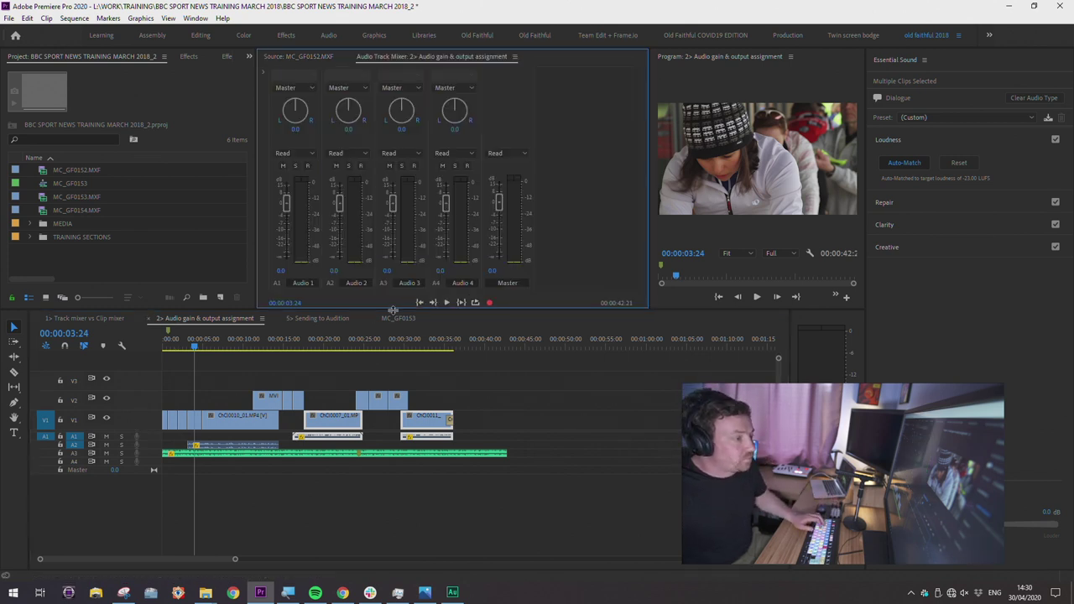
left_click_drag(393, 310, 393, 358)
left_click(335, 388)
left_click(178, 388)
left_click_drag(158, 487, 158, 491)
key("Home")
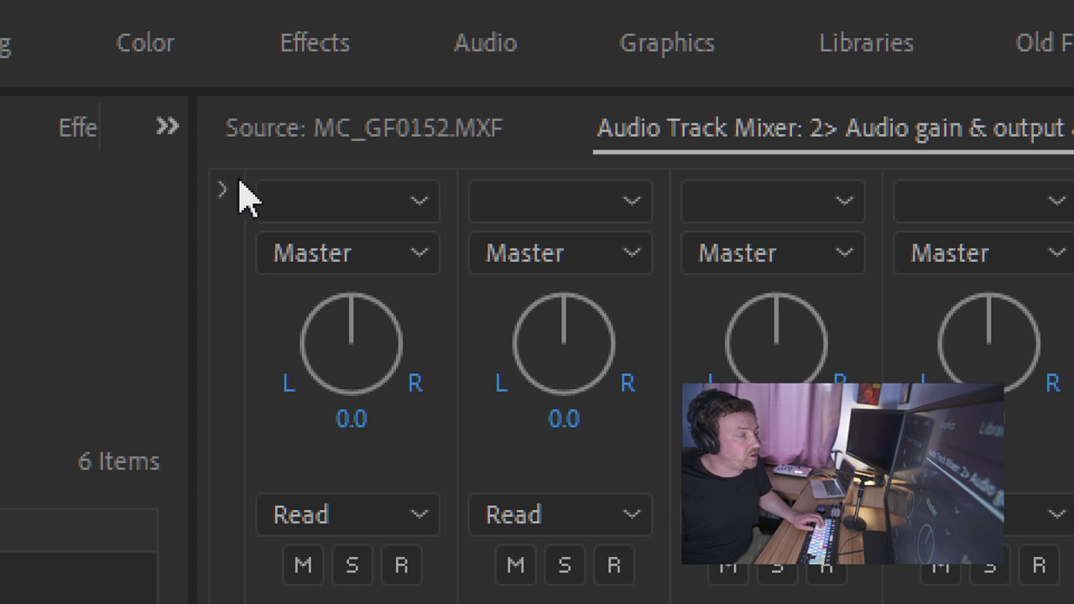
Reveal the effects and sends area of the Audio Track Mixer and enlarge the panel to fit the faders
left_click(224, 189)
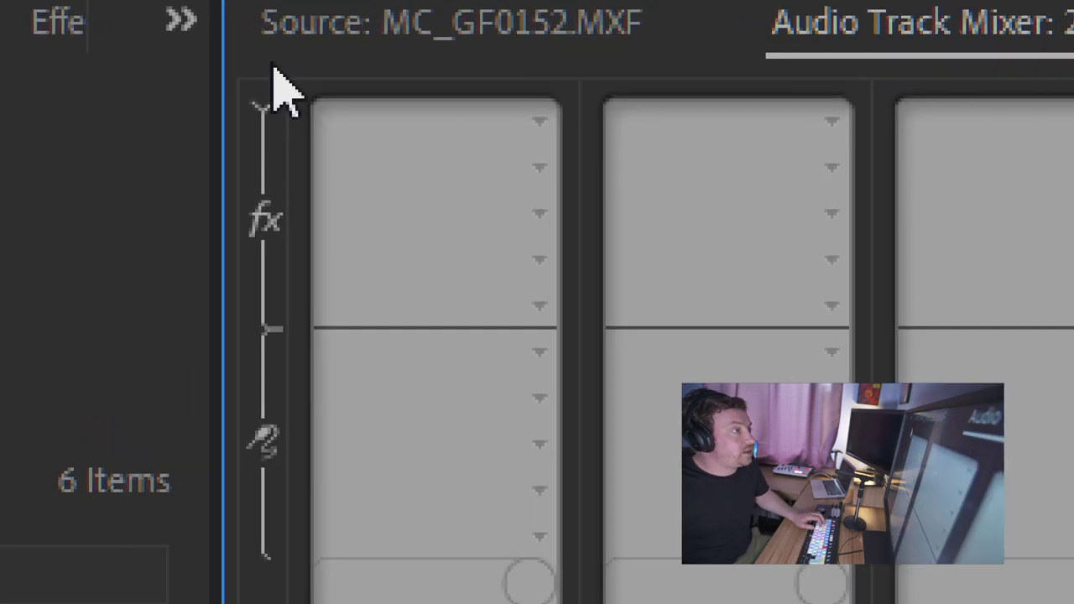
left_click(263, 107)
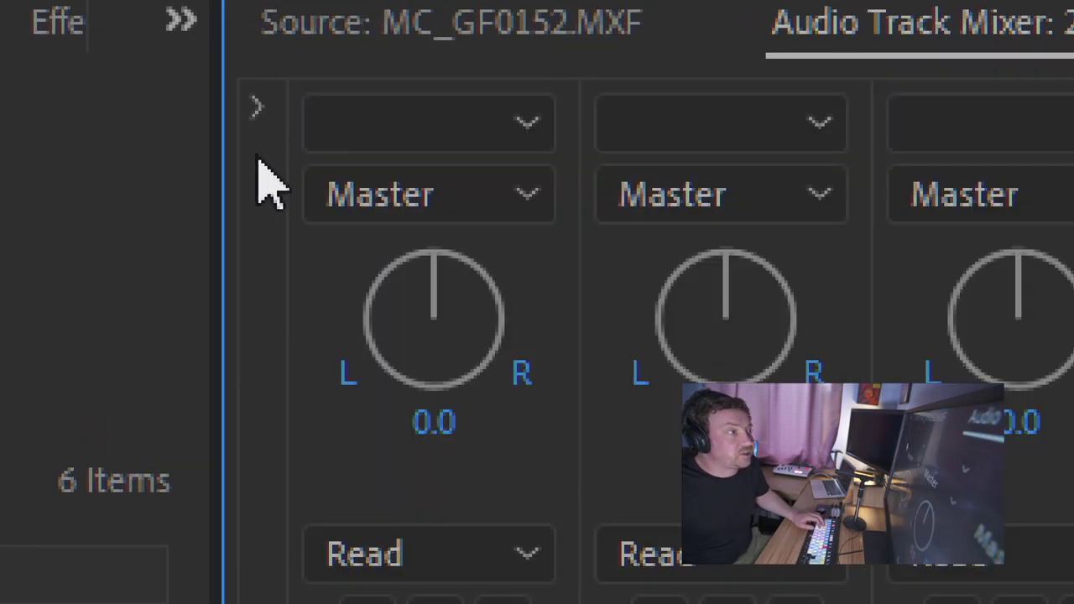
left_click(257, 108)
left_click(257, 107)
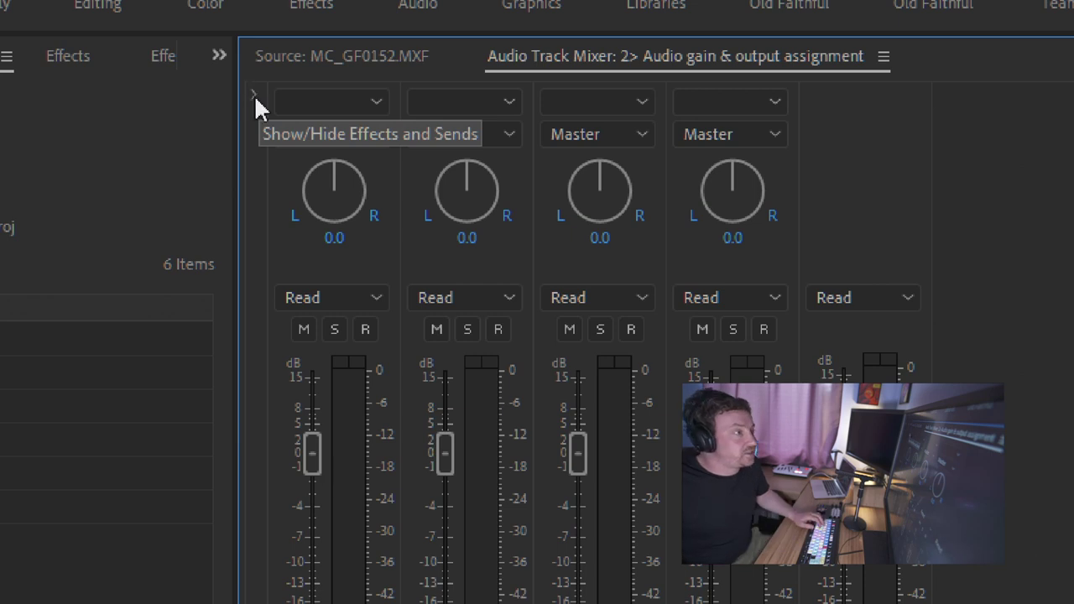
left_click(256, 106)
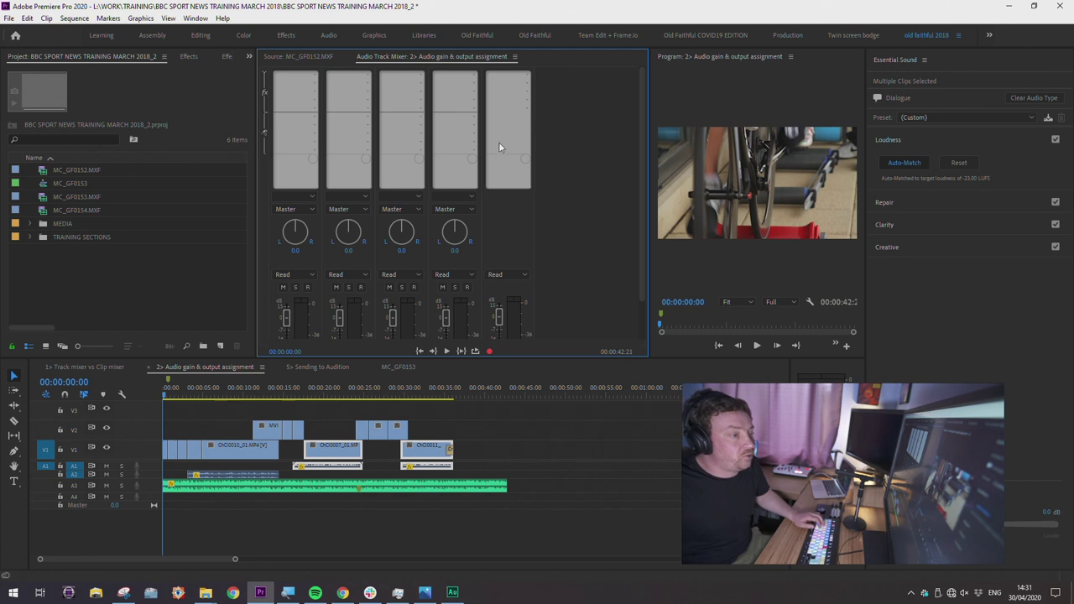
left_click_drag(506, 359, 509, 402)
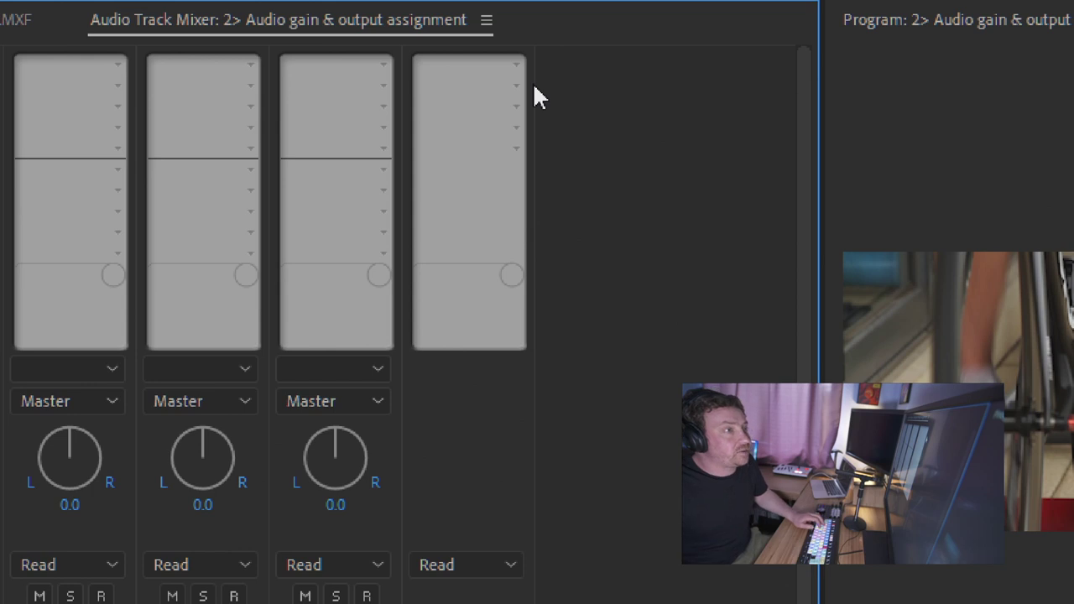
Add the Loudness Radar effect to the Master track's first slot and open its editor beside the mixer
left_click(515, 149)
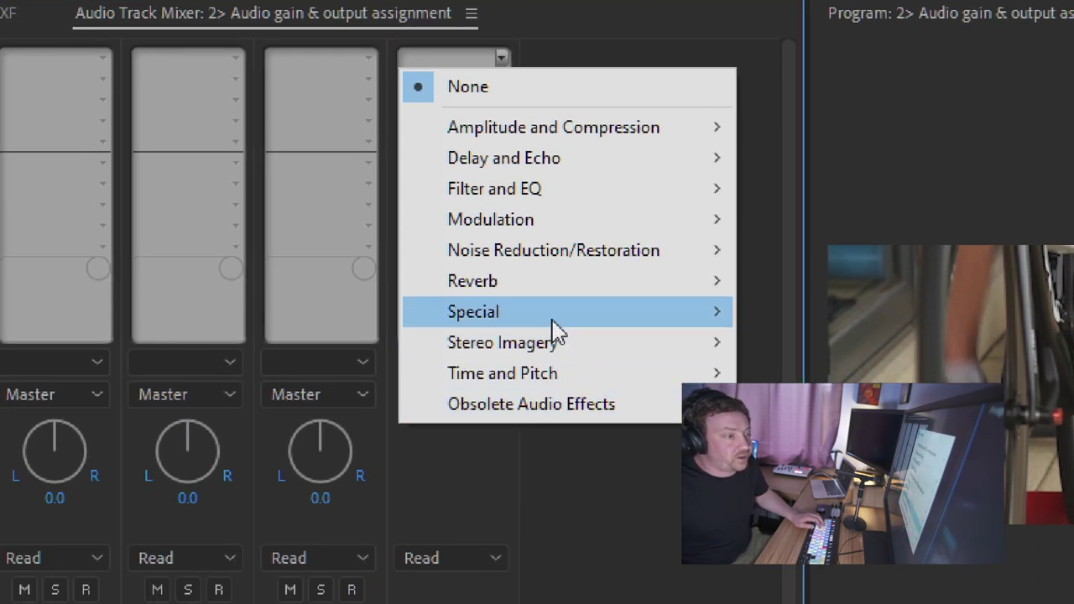
mouse_move(553, 324)
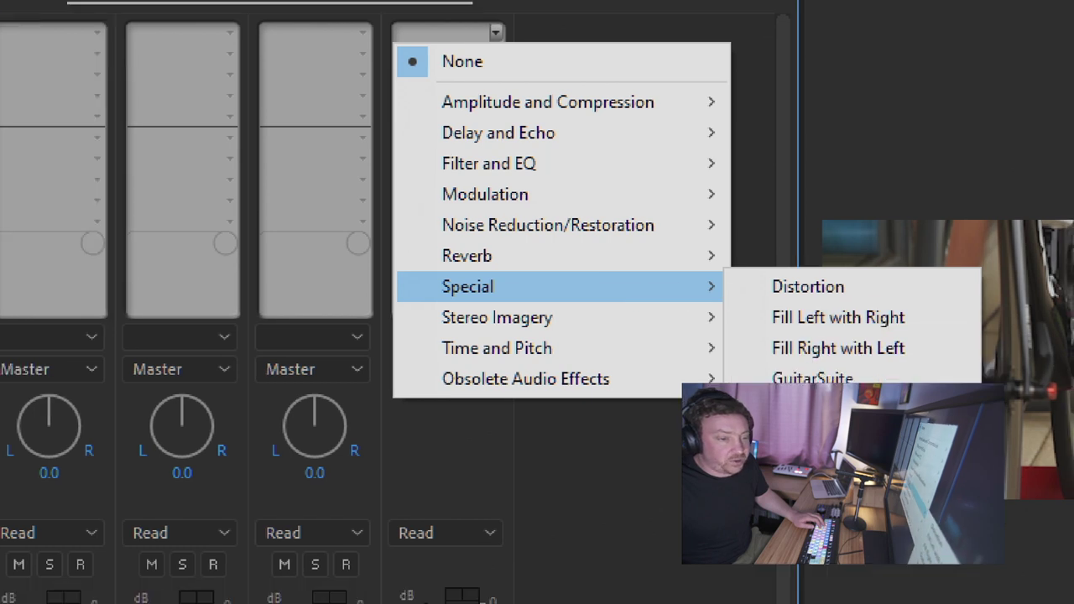
left_click(810, 409)
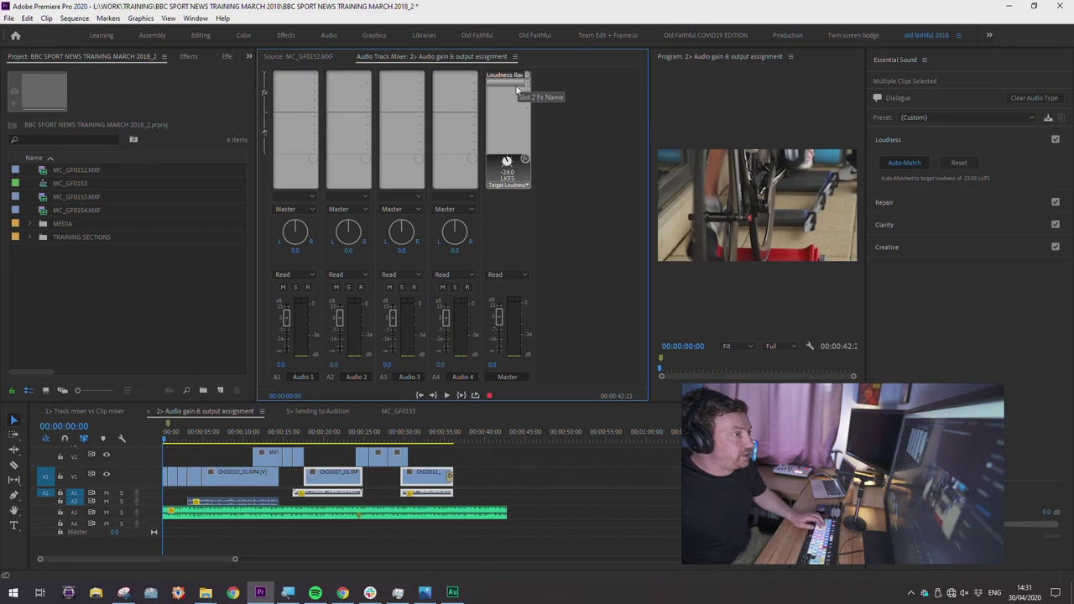
double_click(499, 75)
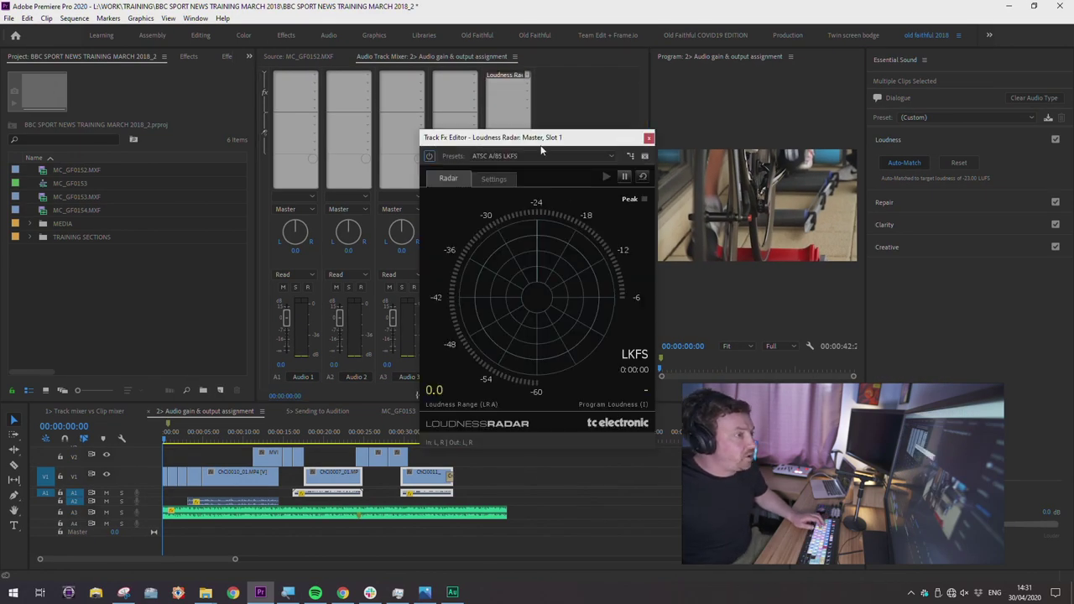
left_click_drag(551, 137, 656, 100)
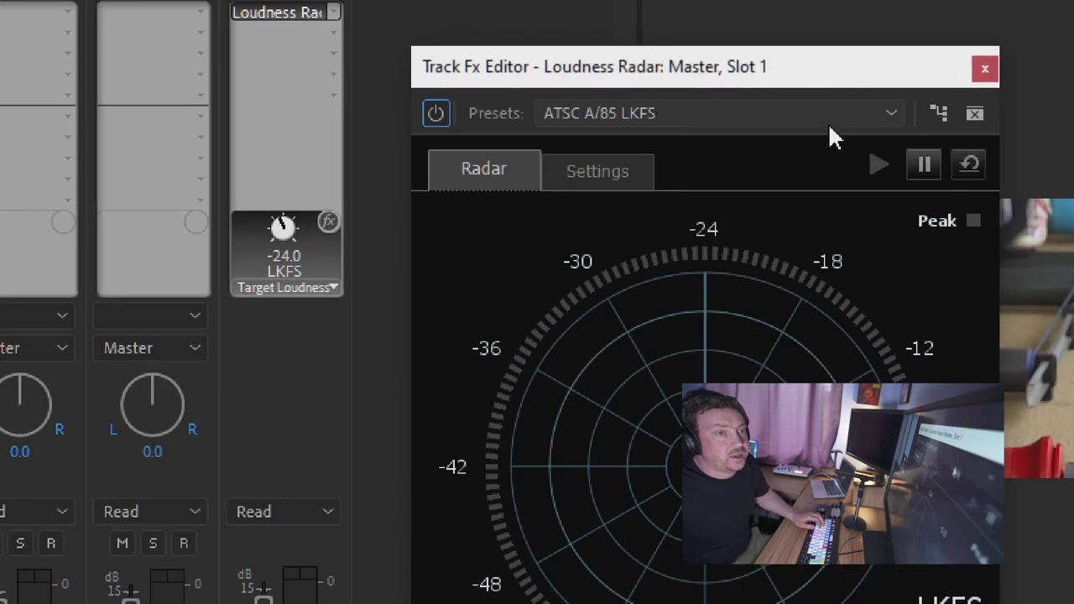
Set the Loudness Radar preset to EBU R128 LUFS and reposition its editor window
left_click(891, 114)
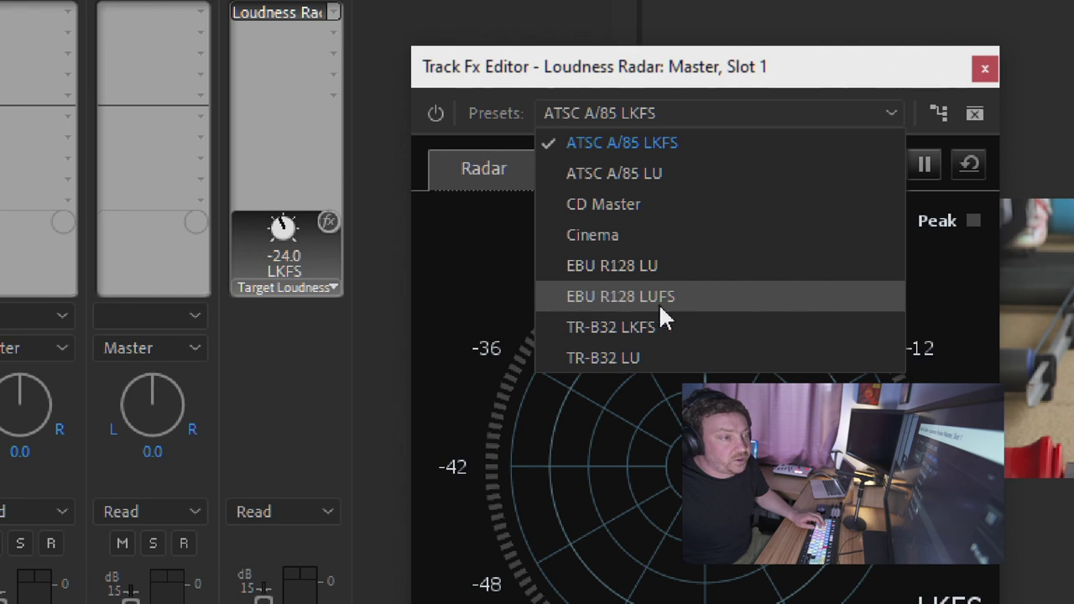
left_click(635, 300)
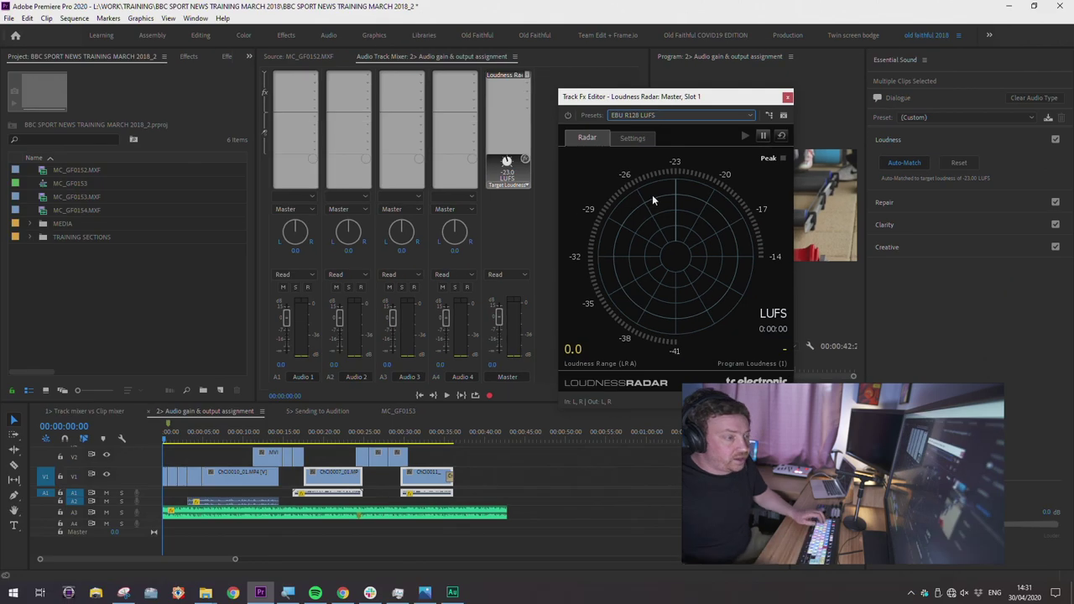
left_click_drag(638, 96, 621, 90)
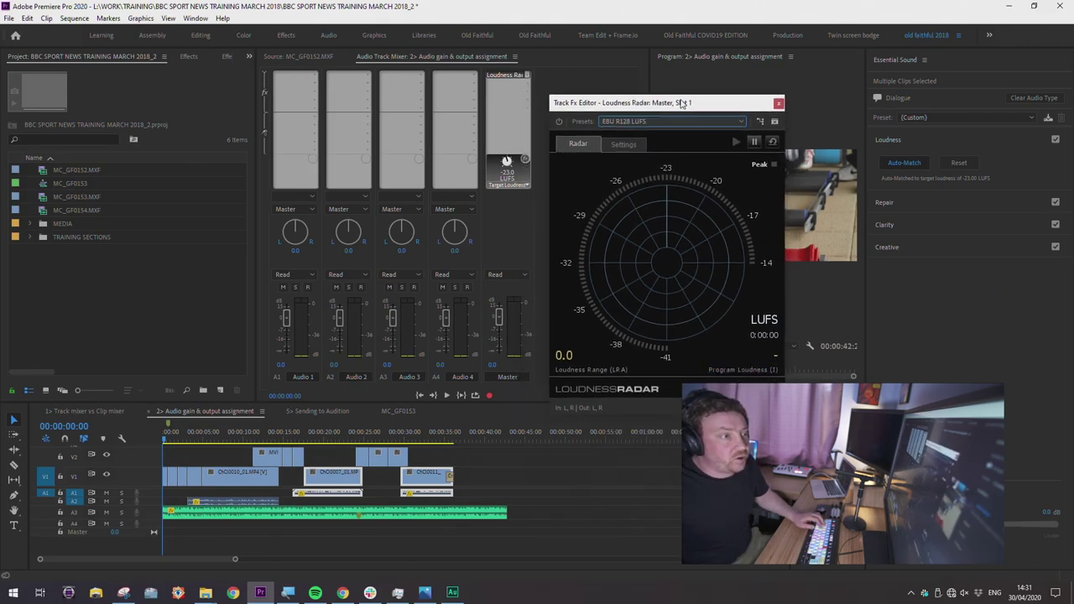
Play the sequence from the start to about 13 seconds to measure its loudness on the radar
left_click(132, 438)
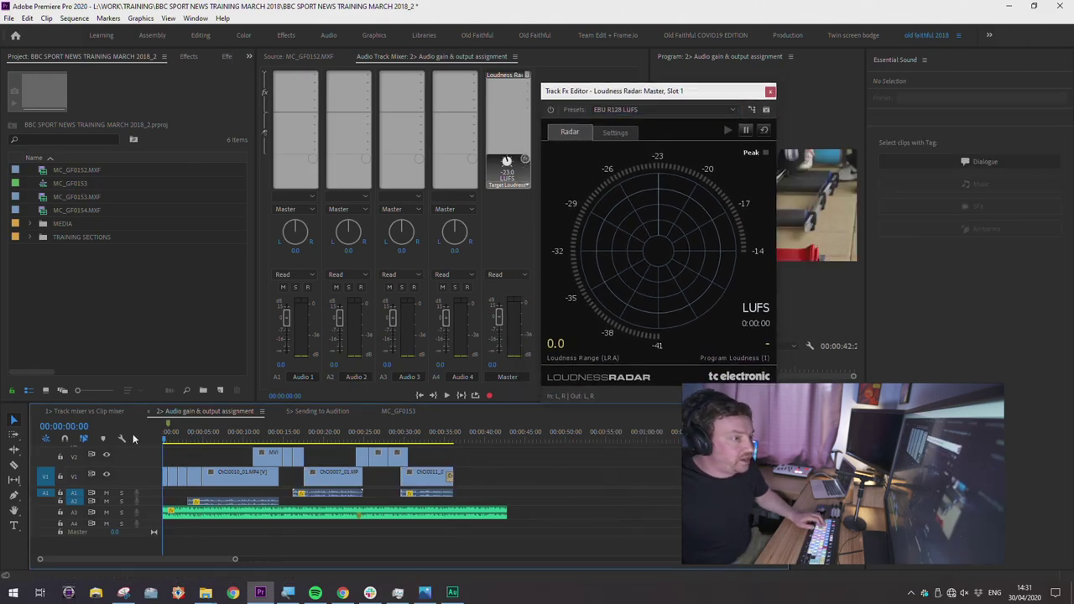
key("space")
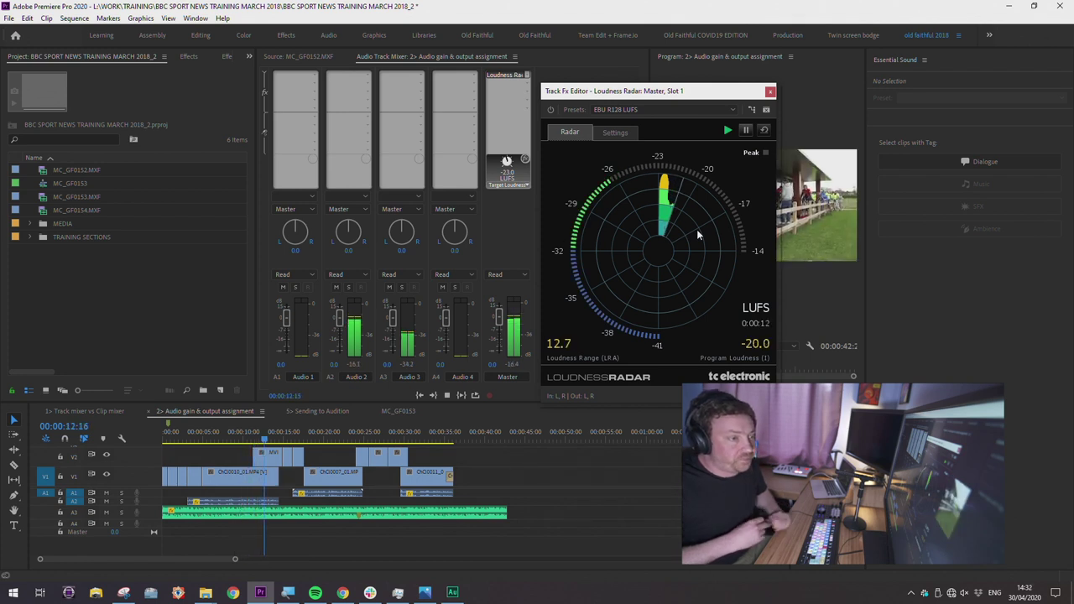
key("space")
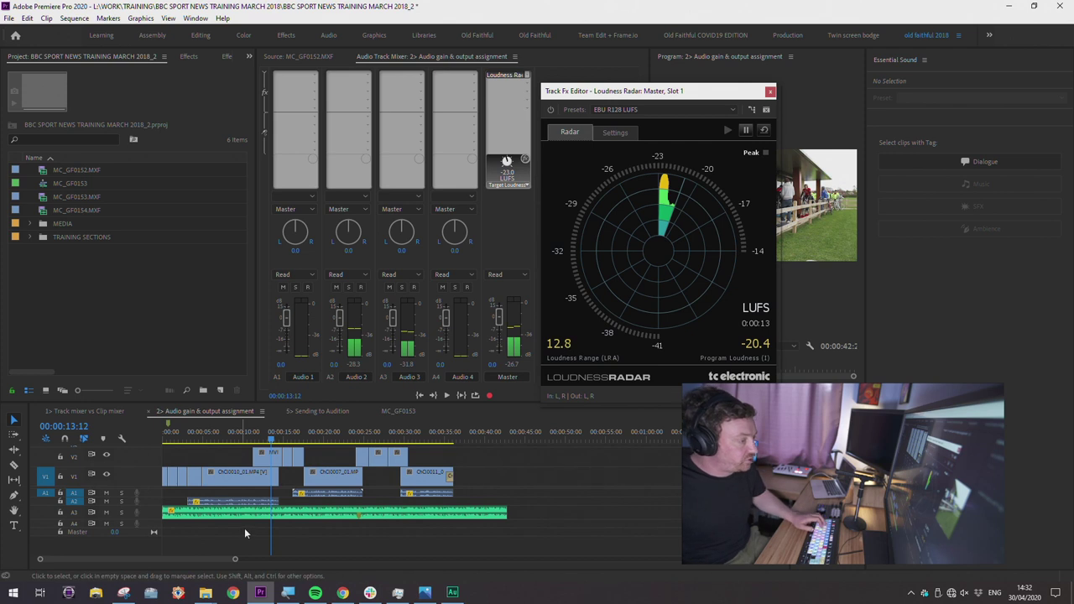
Expand audio track A3 and lower the gain of the Future Hip-Hop.wav music clip
double_click(151, 520)
left_click(186, 435)
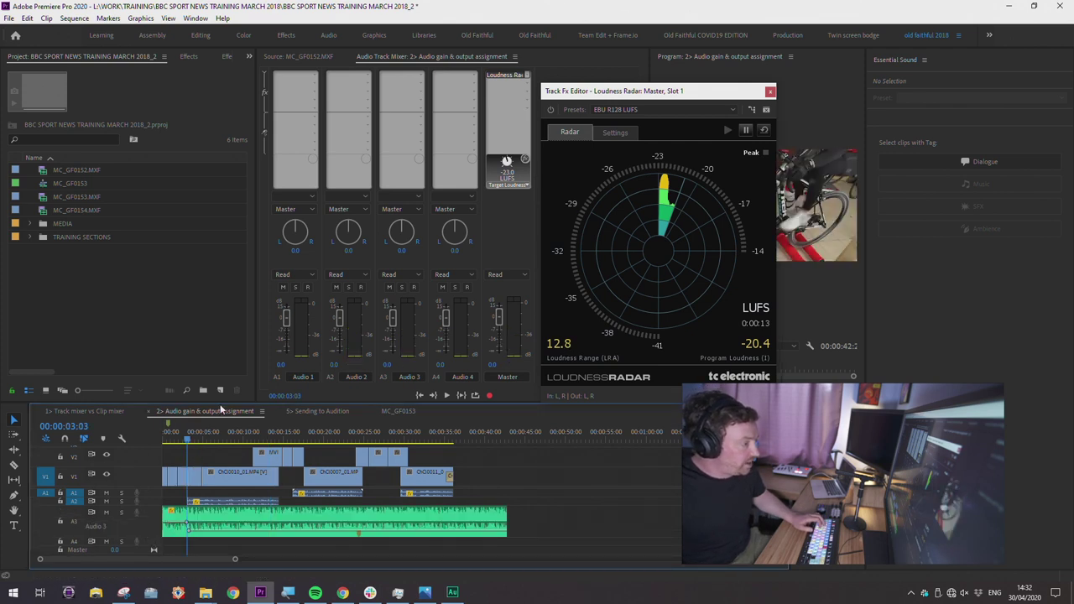
left_click_drag(219, 403, 219, 340)
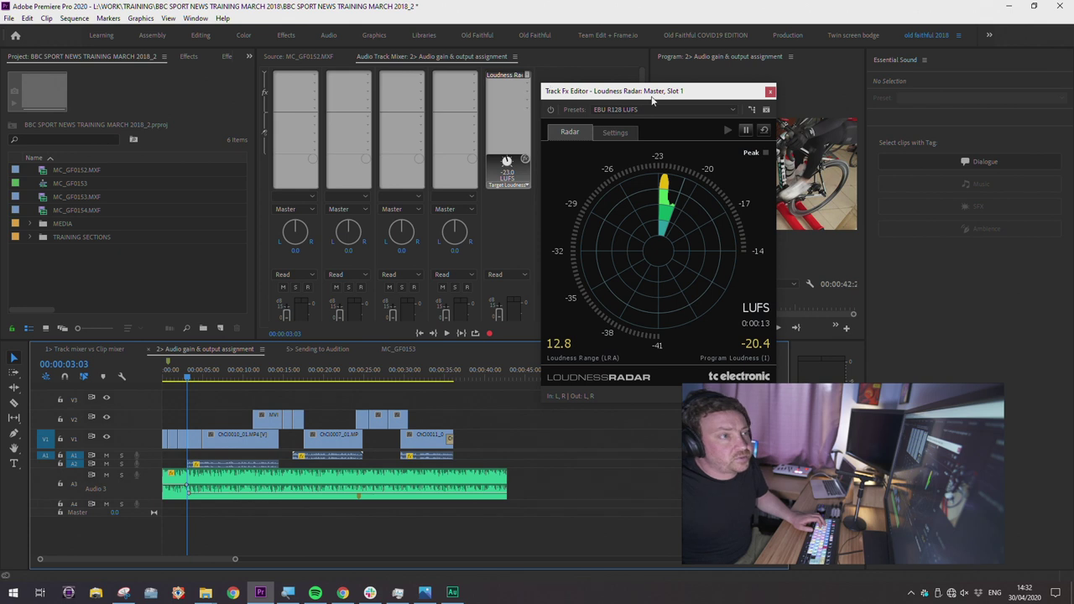
left_click_drag(652, 96, 713, 58)
left_click(164, 493)
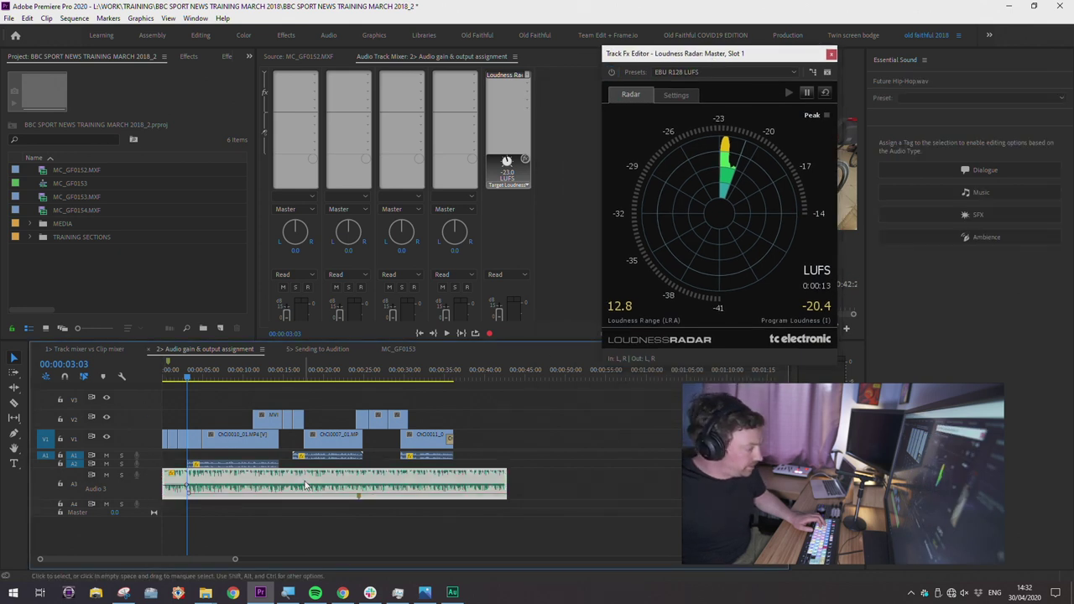
key("g")
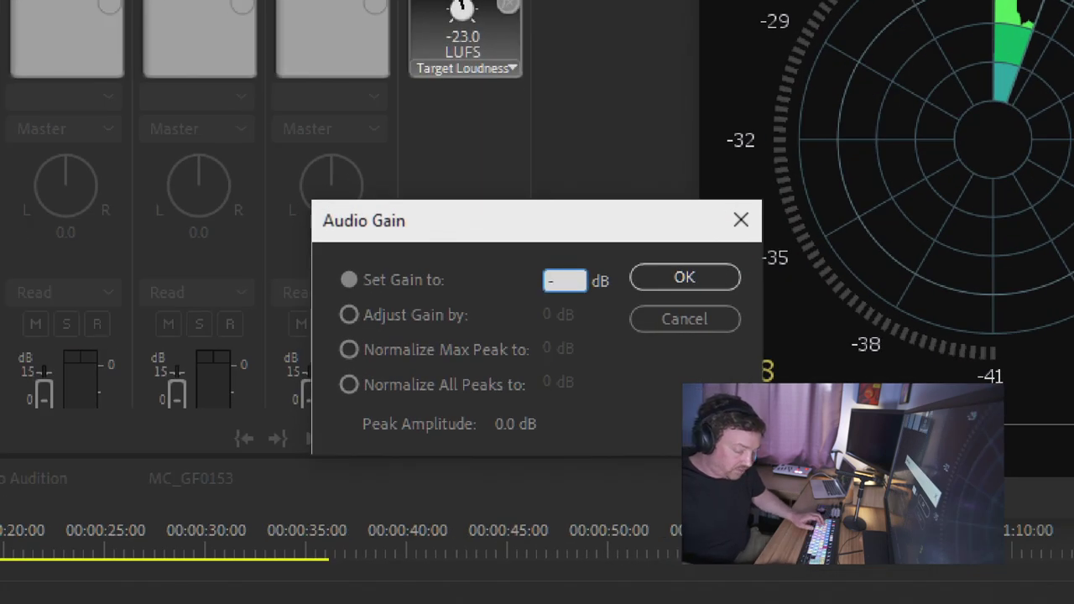
key("Return")
Play the first 10 seconds of the sequence again to measure loudness, and close the Loudness Radar editor
key("Home")
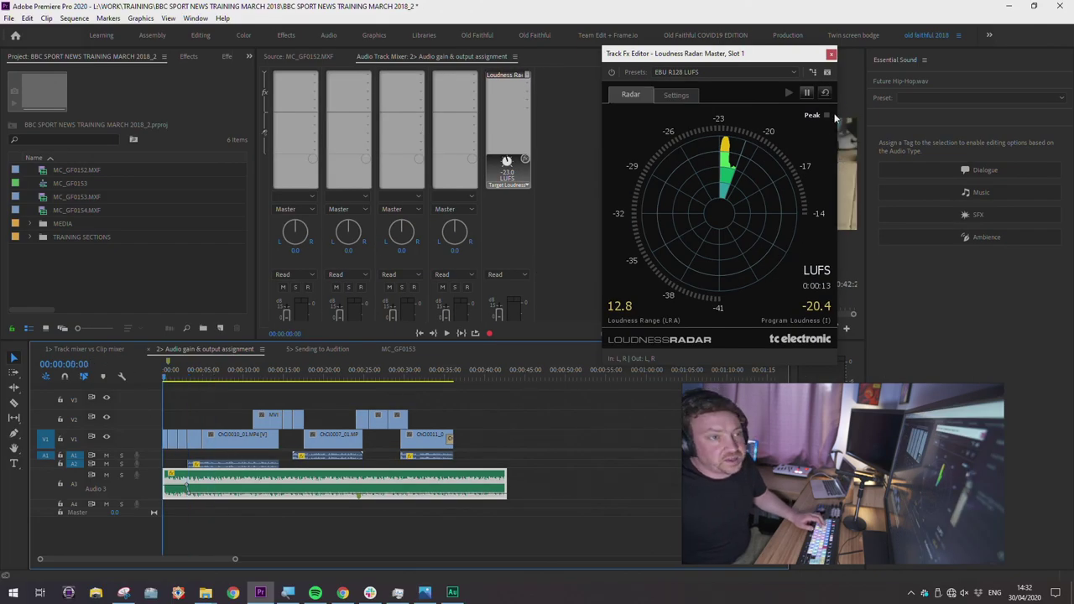
key("space")
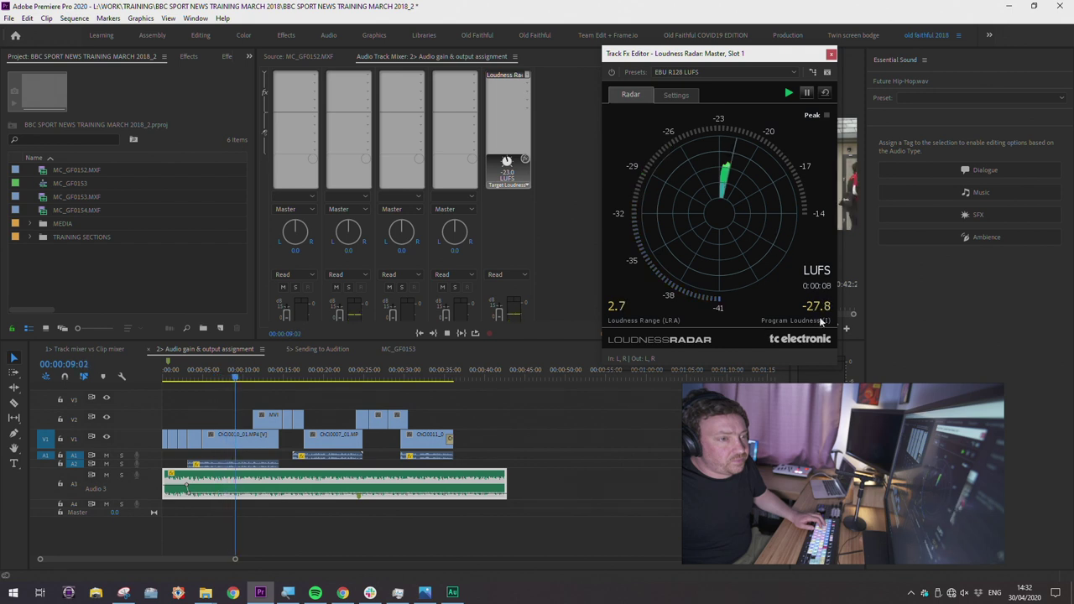
key("space")
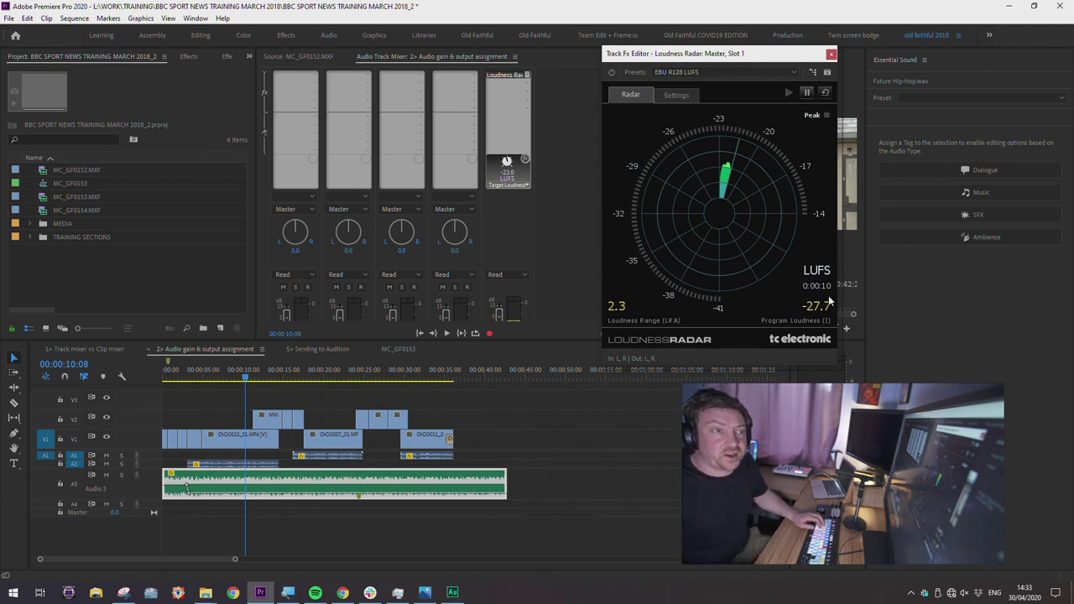
left_click_drag(742, 55, 661, 93)
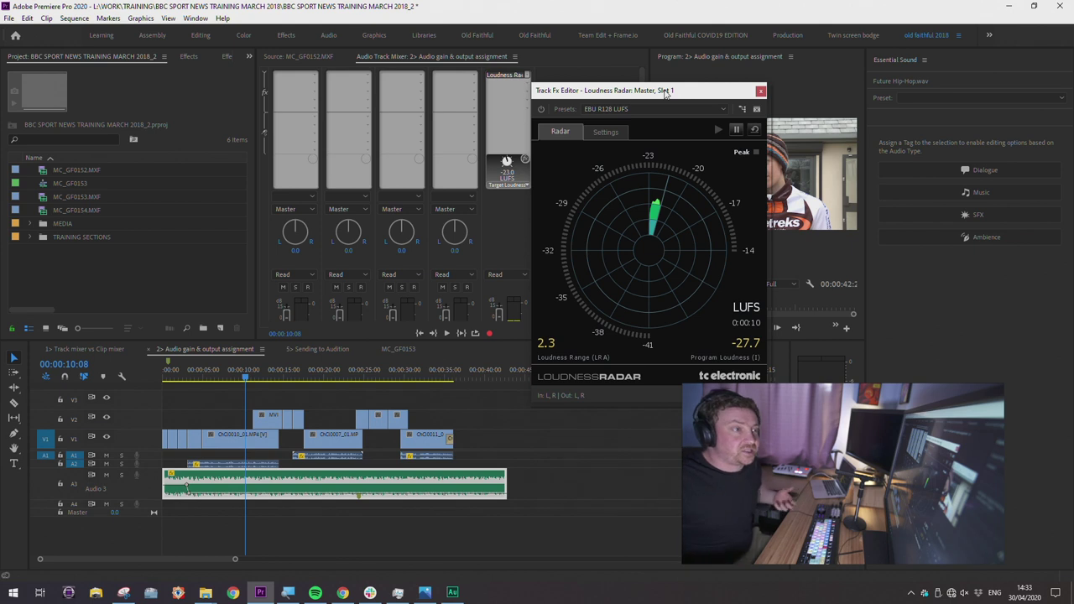
left_click(761, 91)
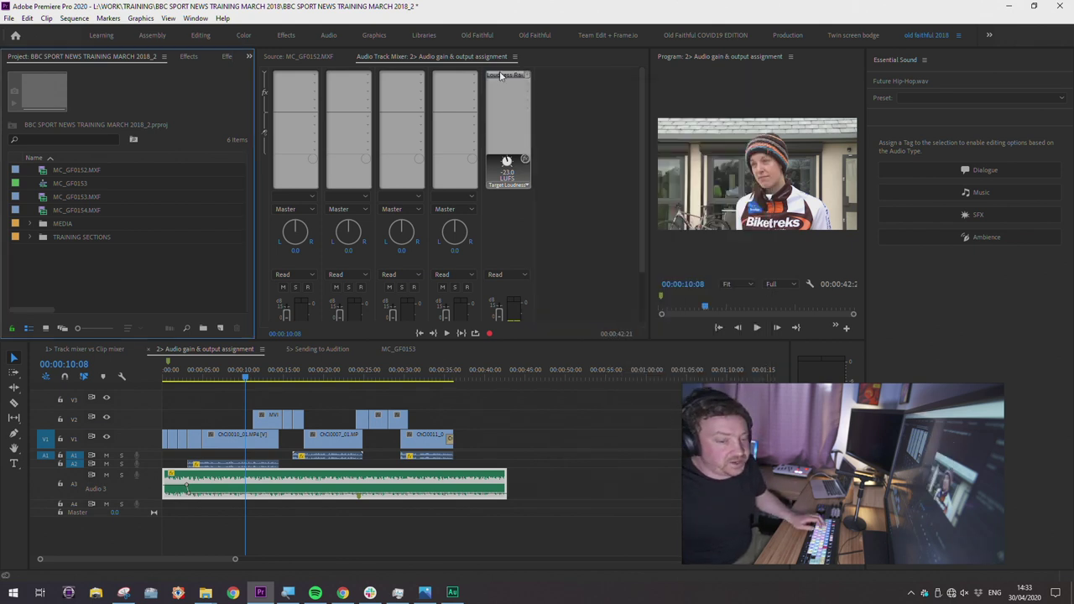
Expand audio track A2, select the dialogue clips on A1 and A2, and place the playhead at about 20 seconds
left_click_drag(289, 375, 323, 374)
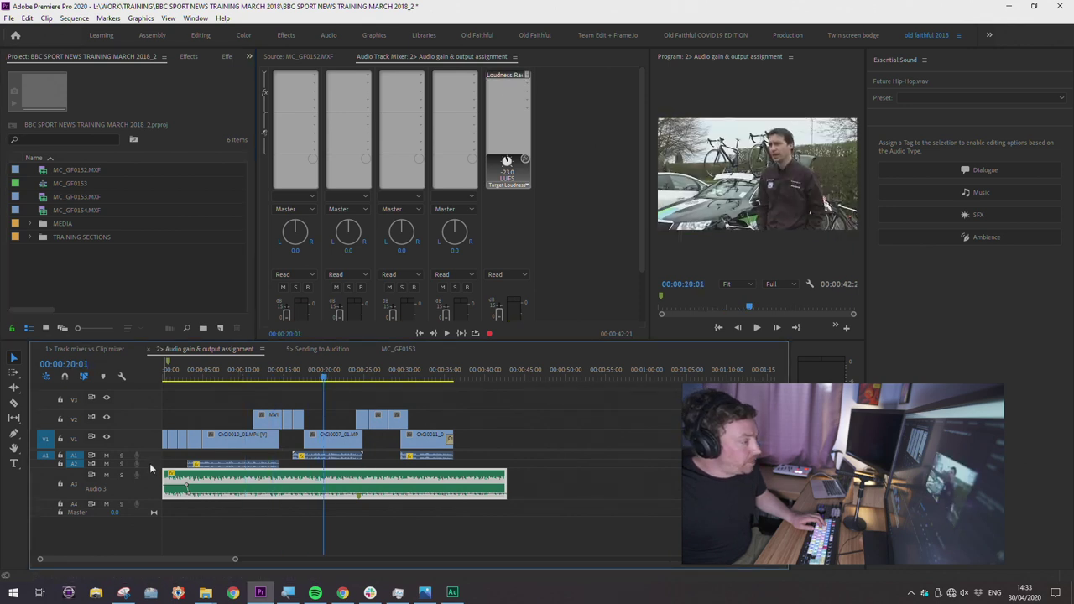
double_click(151, 464)
left_click(291, 375)
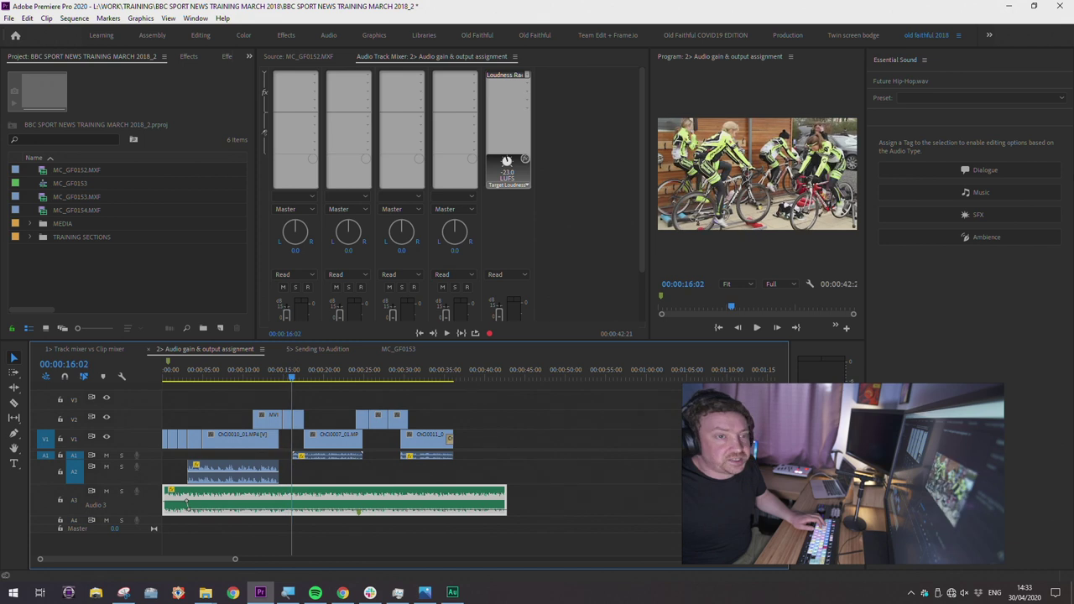
left_click_drag(471, 469, 202, 430)
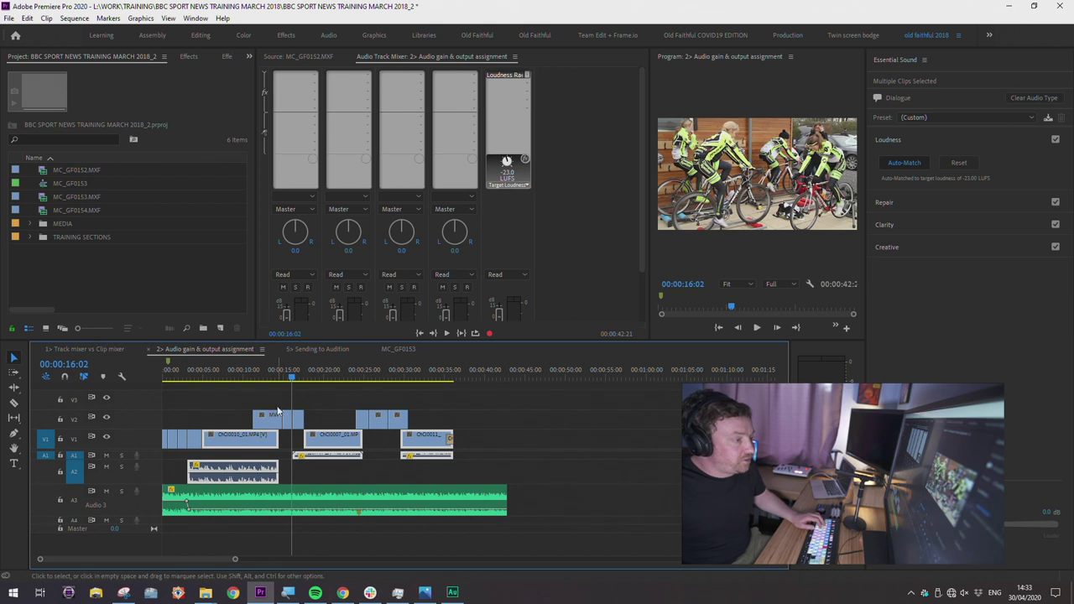
left_click(329, 370)
left_click_drag(329, 370, 314, 371)
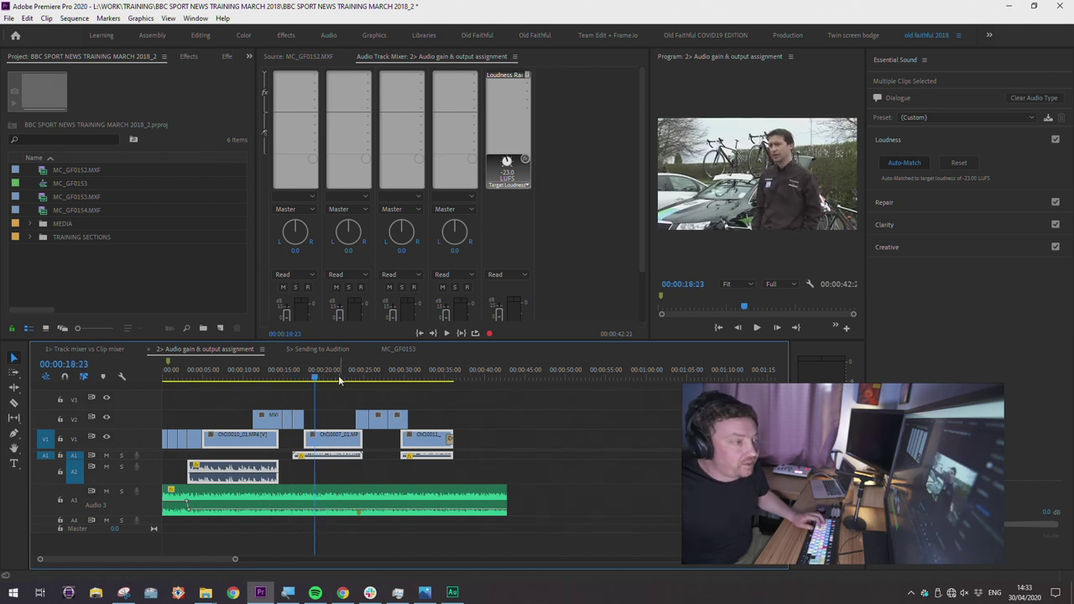
left_click(330, 374)
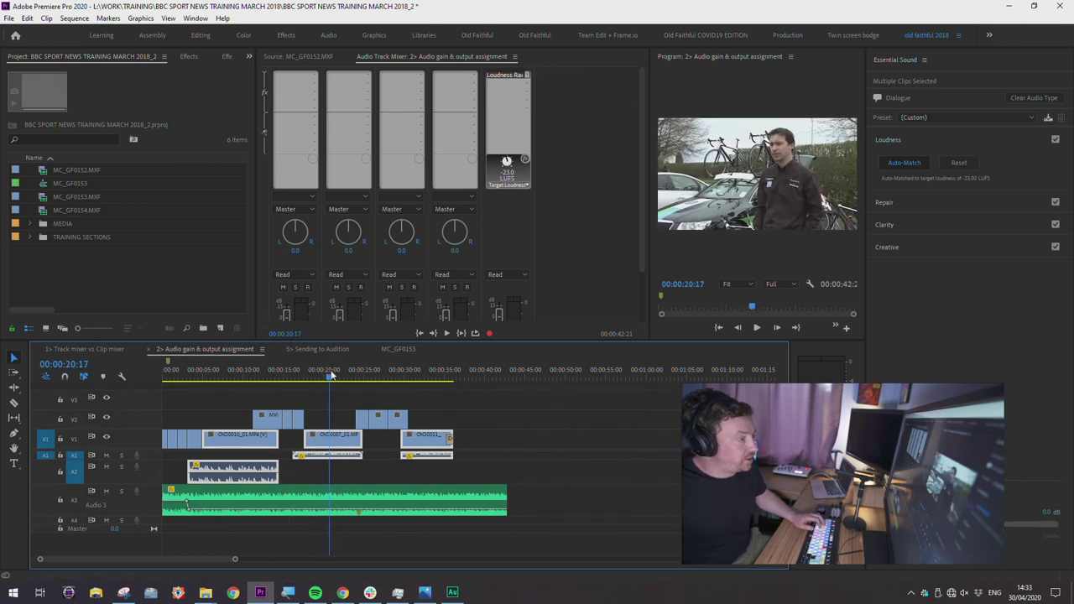
Expand the TRAINING SECTIONS bin and open the MC_GF0153 sequence with the playhead at its start
left_click(69, 265)
left_click(37, 236)
left_click(38, 233)
left_click(31, 237)
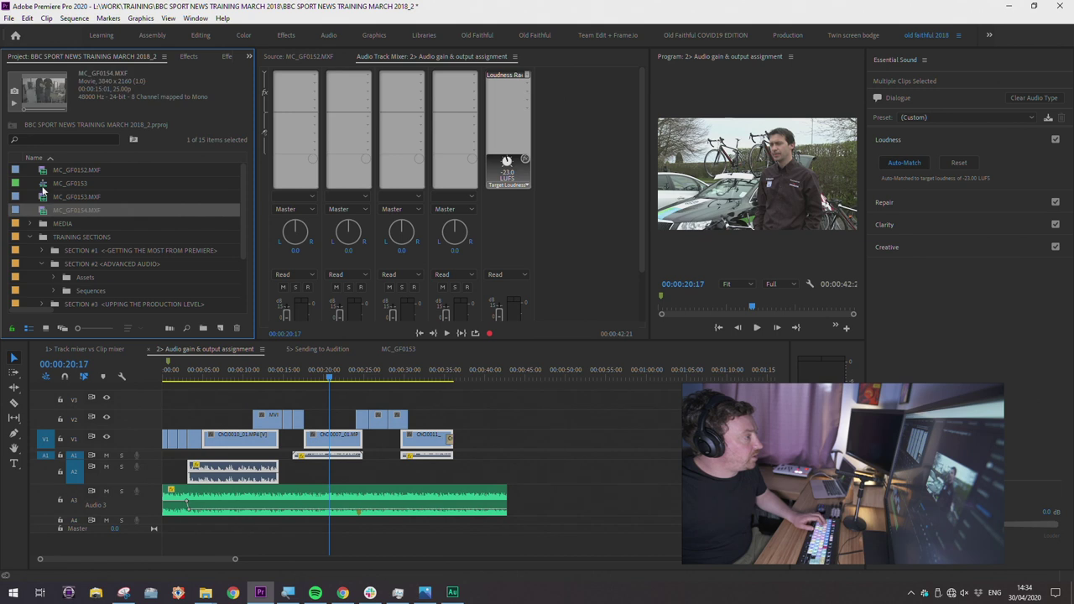
double_click(48, 184)
key("Home")
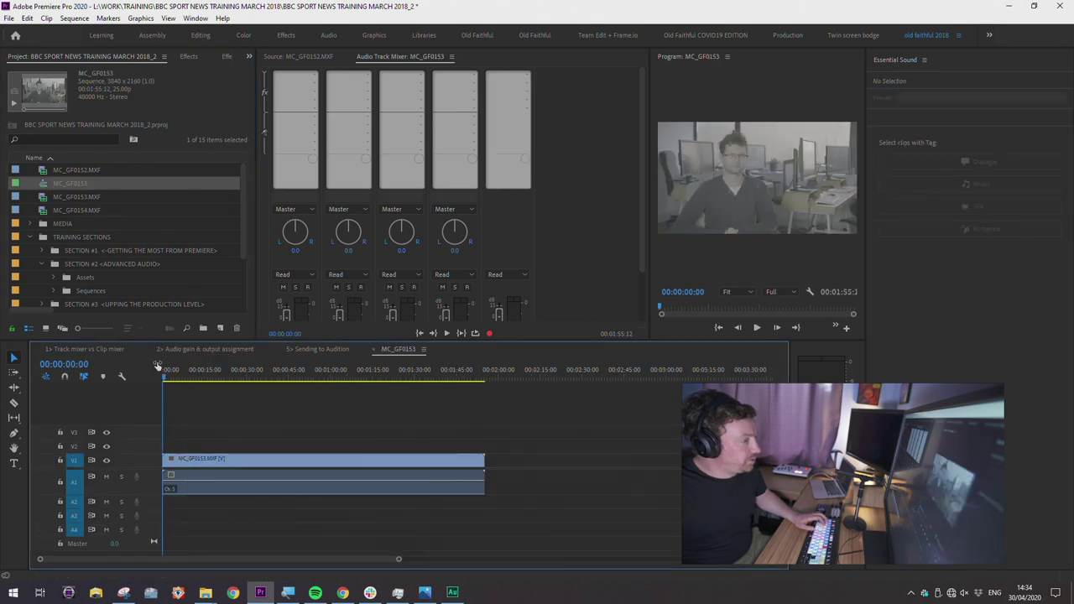
Play the opening seconds of the MC_GF0153 sequence, widen the Program monitor and make audio track A1 taller
left_click(756, 328)
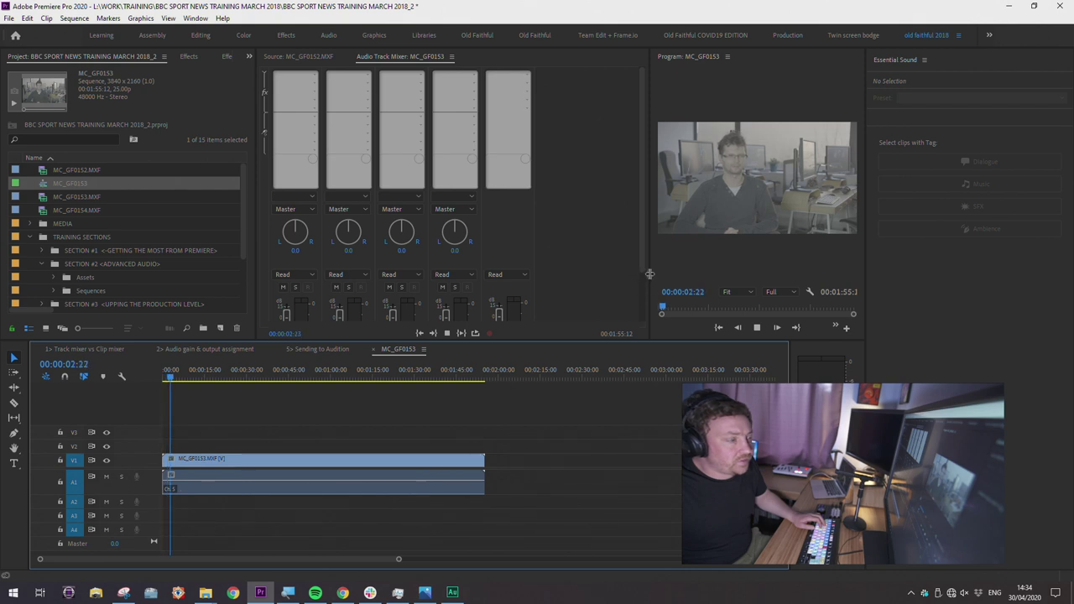
left_click_drag(649, 273, 598, 275)
key("space")
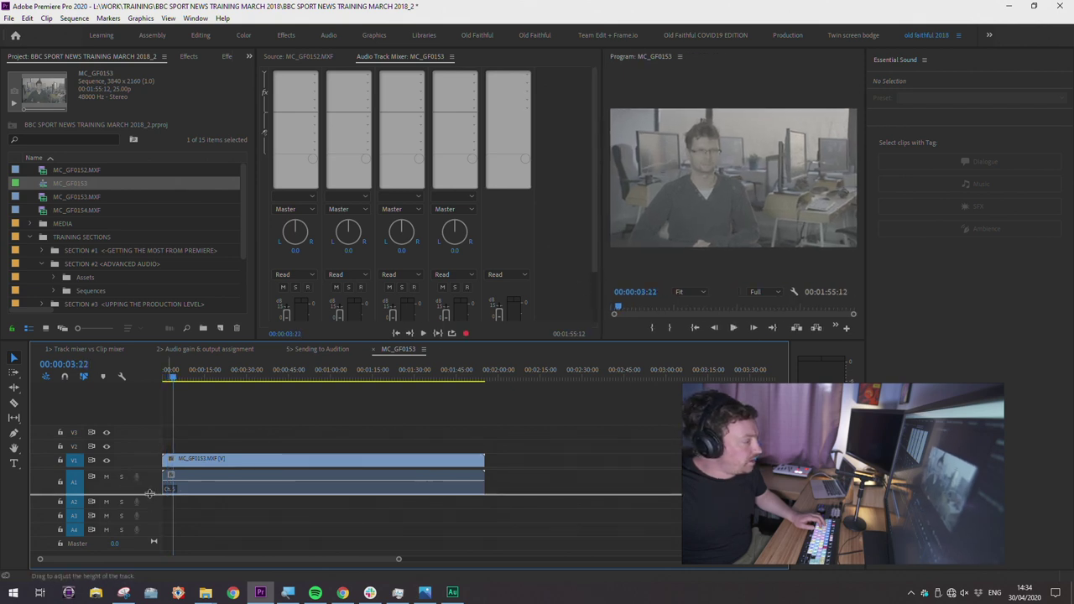
left_click_drag(149, 493, 150, 512)
Review the interview footage with the Program monitor maximized, restore the panel layout and place the playhead at about 38 seconds
left_click_drag(186, 376, 383, 374)
key("grave")
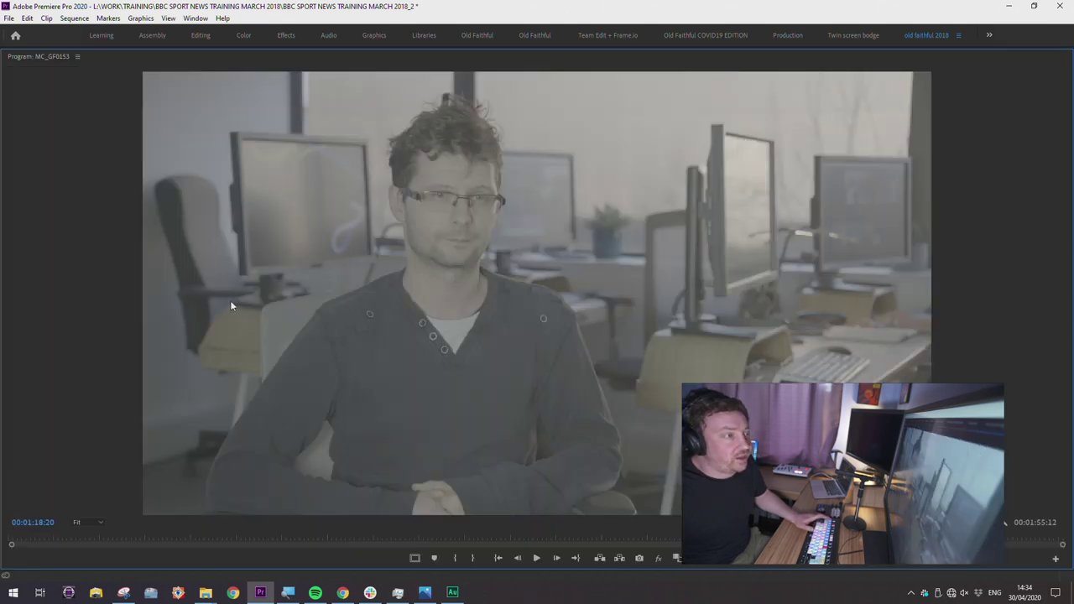
key("space")
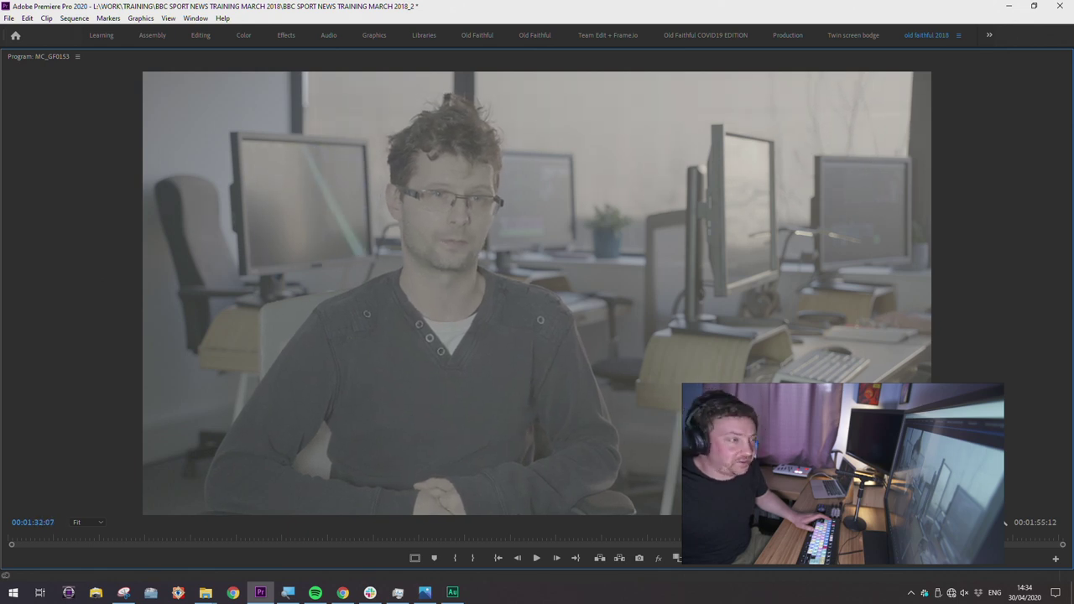
left_click_drag(510, 529, 434, 509)
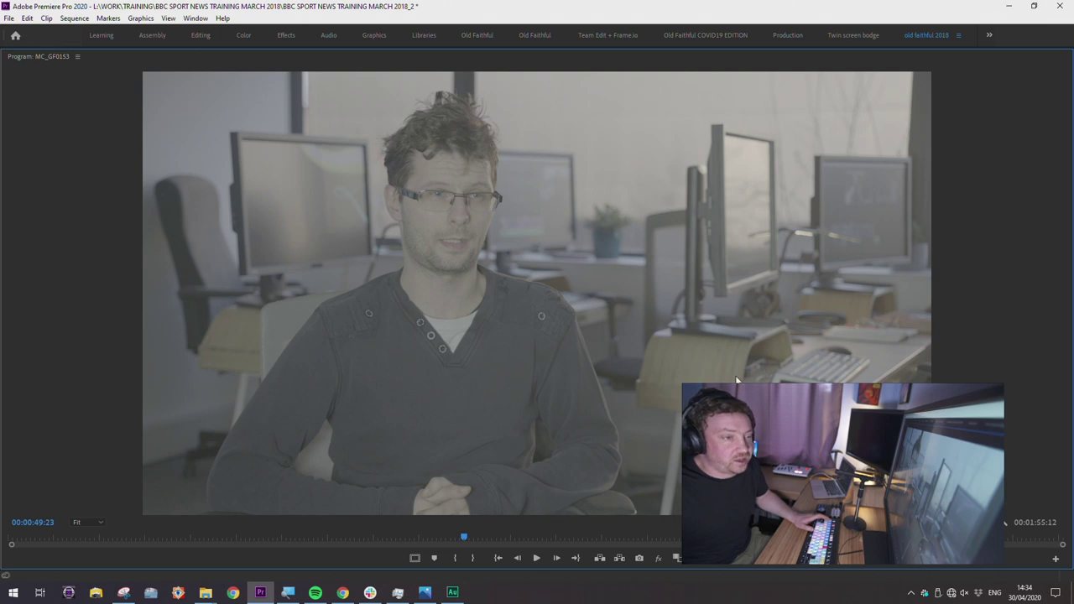
key("grave")
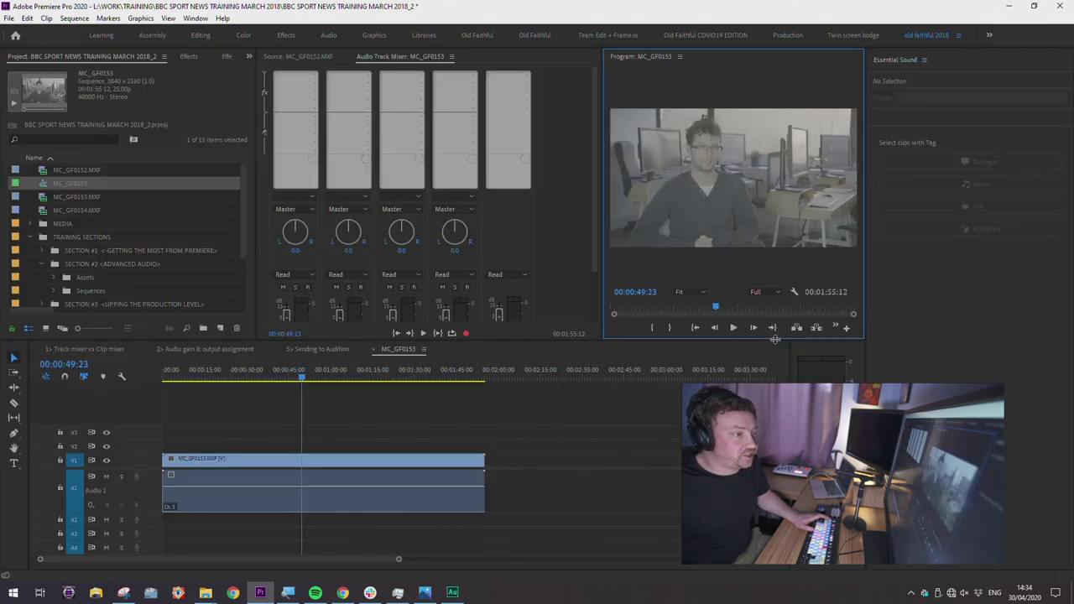
left_click(271, 370)
Expand the Sequences bin in SECTION #2 <ADVANCED AUDIO> and open the 4> Essential audio panel sequence
scroll(241, 214, "down", 1)
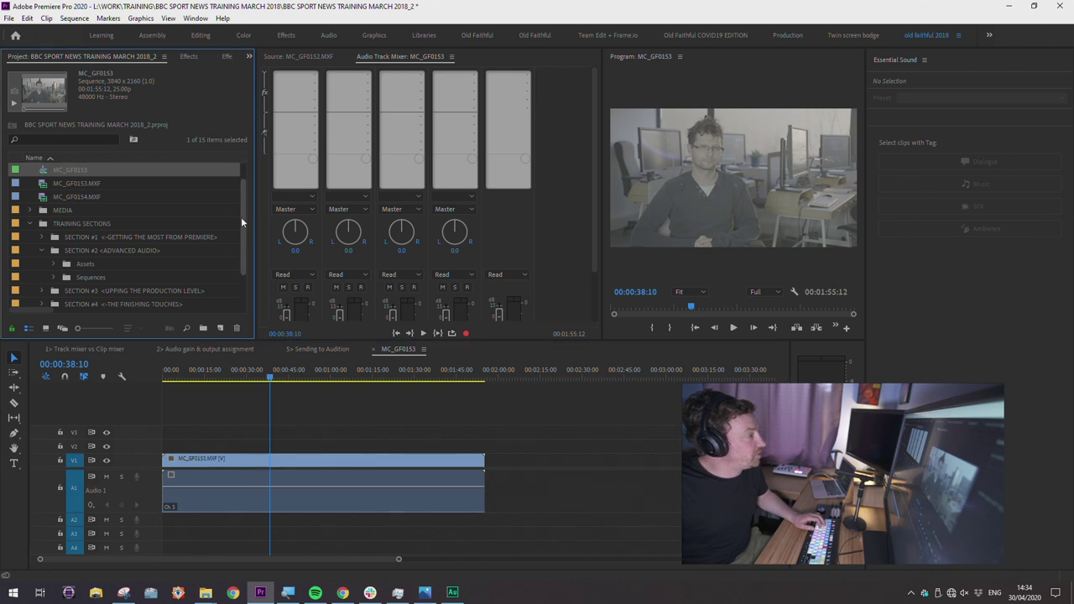
left_click(55, 278)
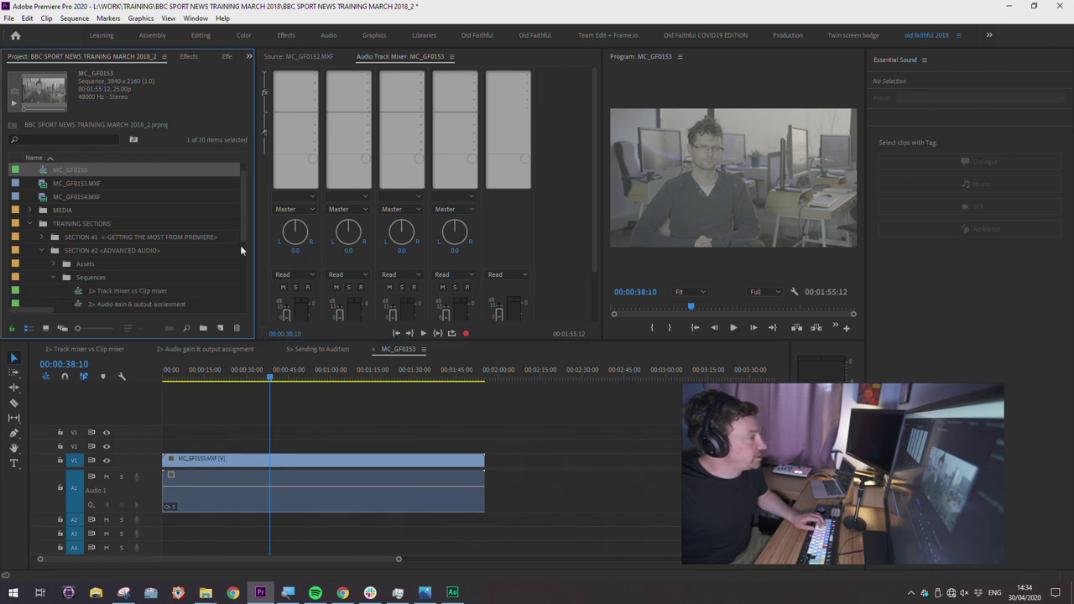
scroll(243, 242, "down", 2)
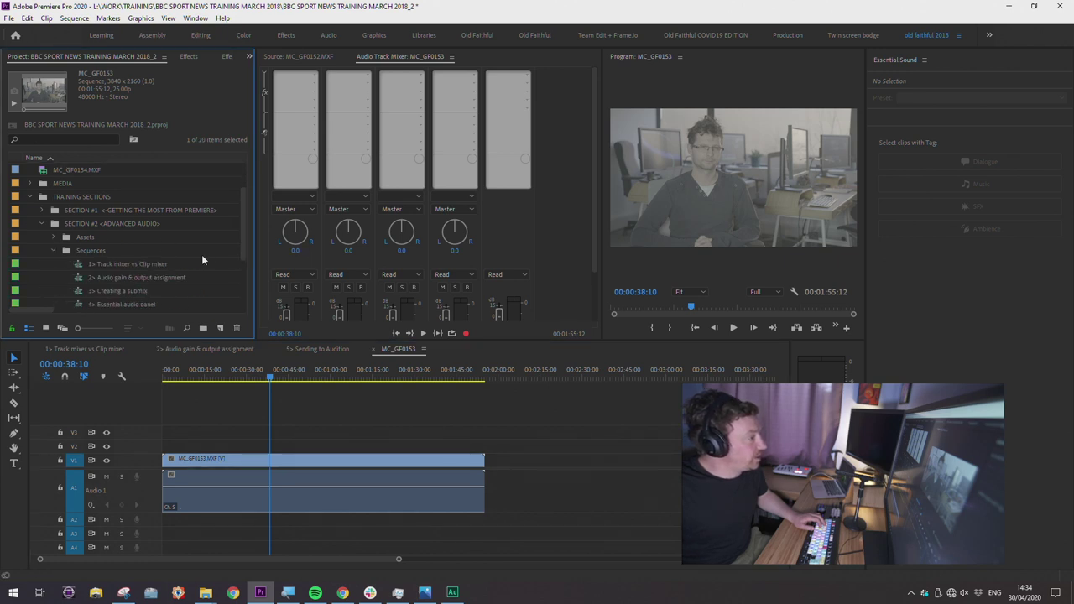
double_click(96, 306)
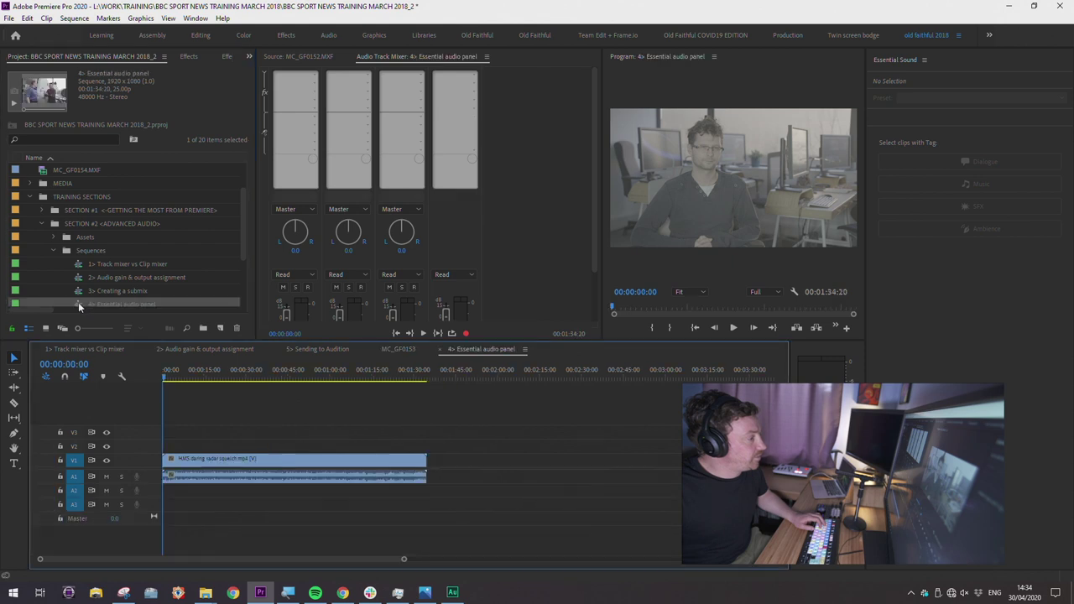
Expand audio track A1, bring the mixer's faders into view and widen the Program monitor, with the playhead at the sequence start
double_click(151, 481)
left_click(214, 374)
key("Home")
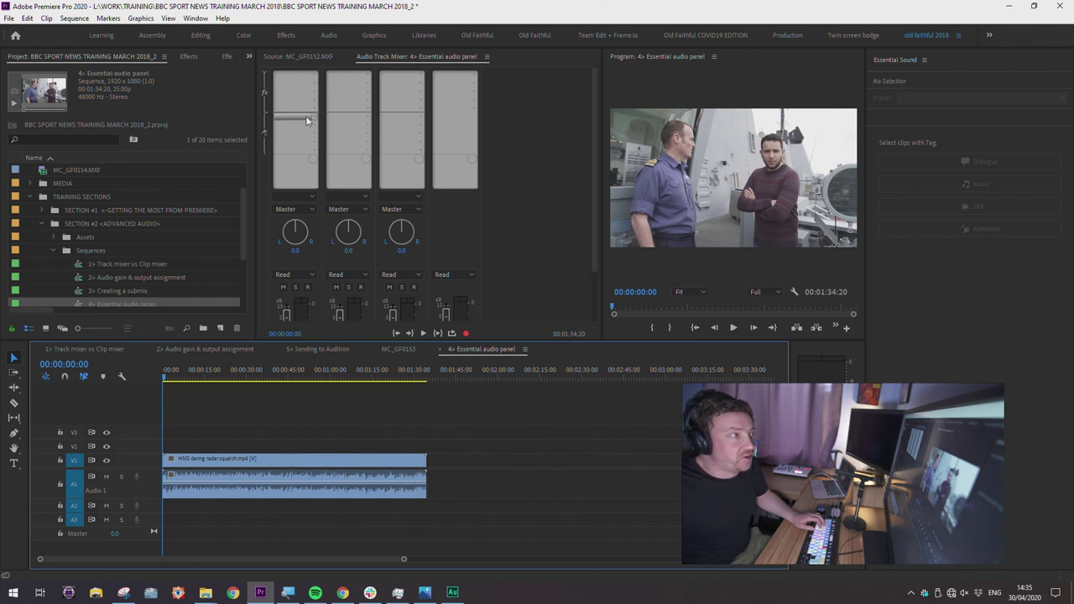
scroll(279, 82, "down", 3)
left_click_drag(215, 379, 170, 379)
key("Home")
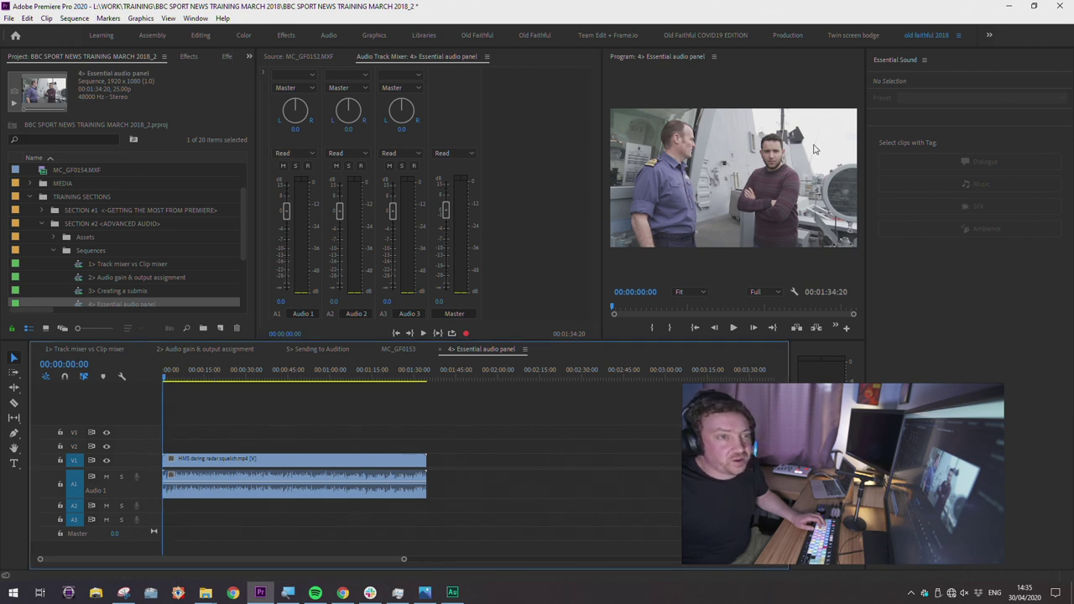
left_click_drag(601, 192, 510, 202)
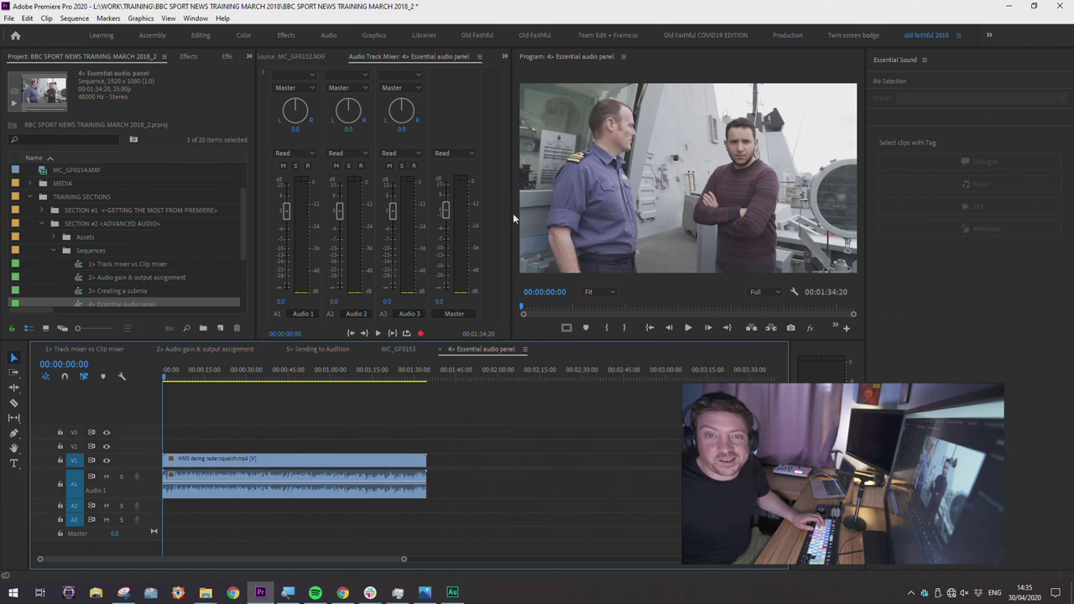
Scrub the opening of the clip and briefly check the 2> Audio gain & output assignment sequence before returning to 4> Essential audio panel
left_click(172, 371)
left_click_drag(183, 374, 151, 377)
left_click_drag(150, 469, 156, 454)
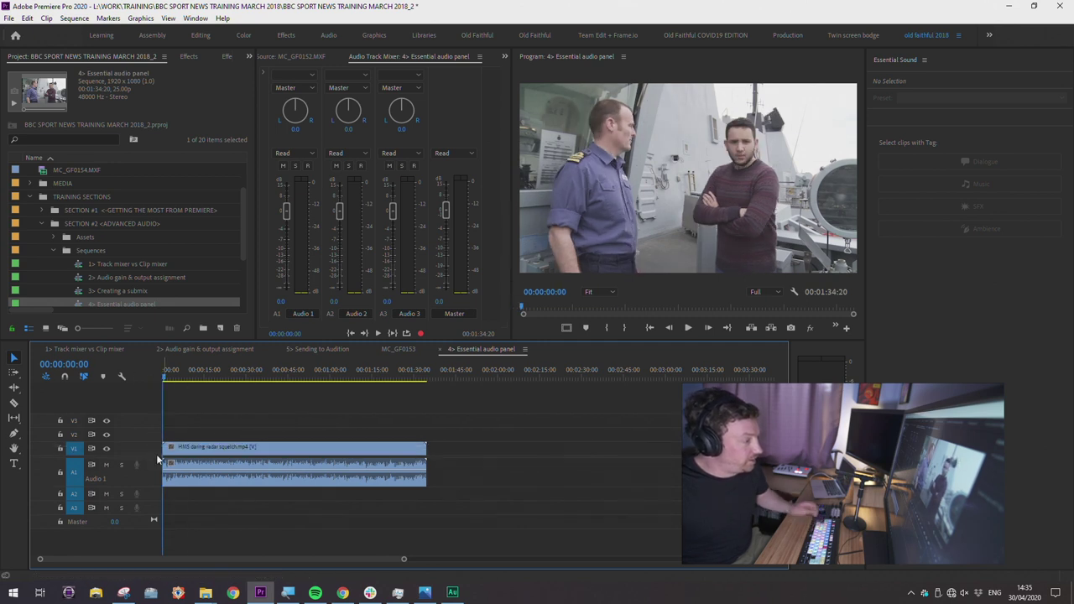
left_click(186, 349)
left_click(473, 350)
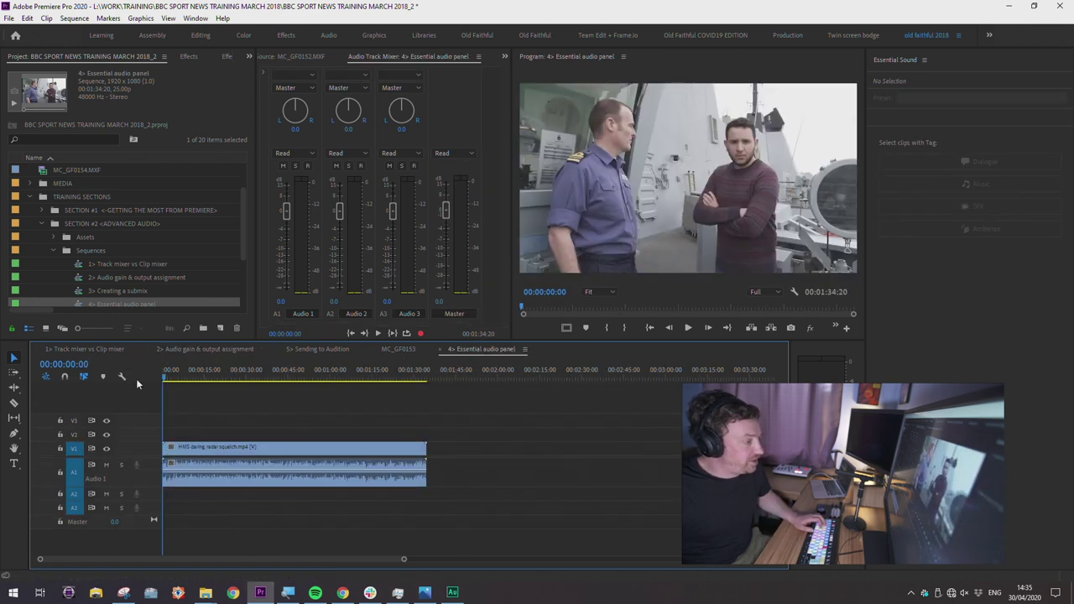
Play the sequence up to about 8 seconds to hear its sound, and move the playhead back to about 4 seconds
scroll(146, 453, "up", 1)
left_click_drag(198, 368, 172, 373)
key("space")
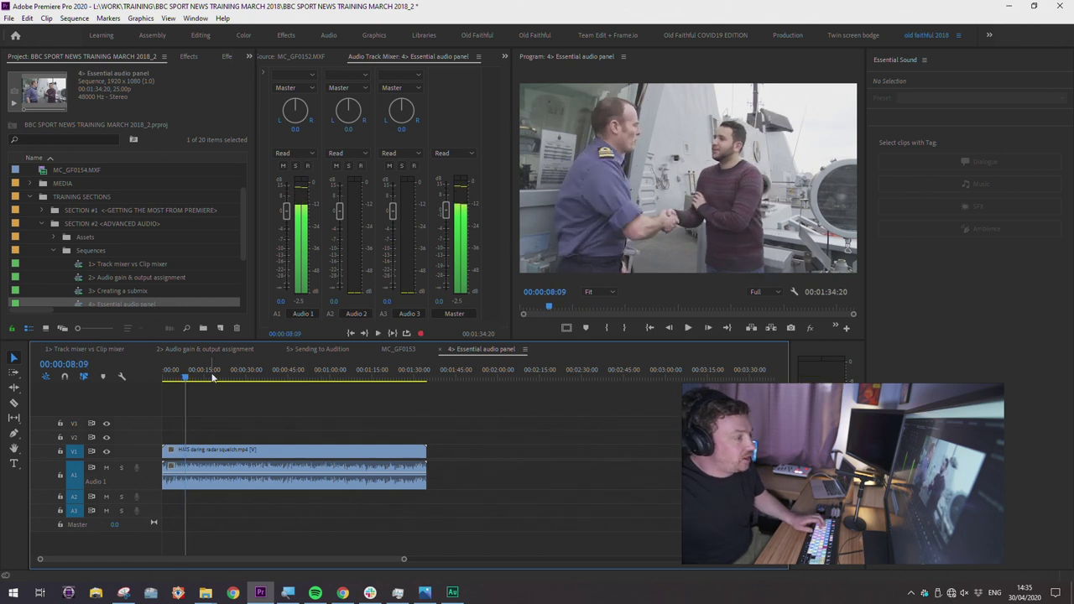
left_click(183, 379)
mouse_move(183, 379)
left_mouse_down()
mouse_move(170, 380)
mouse_move(178, 382)
left_mouse_up()
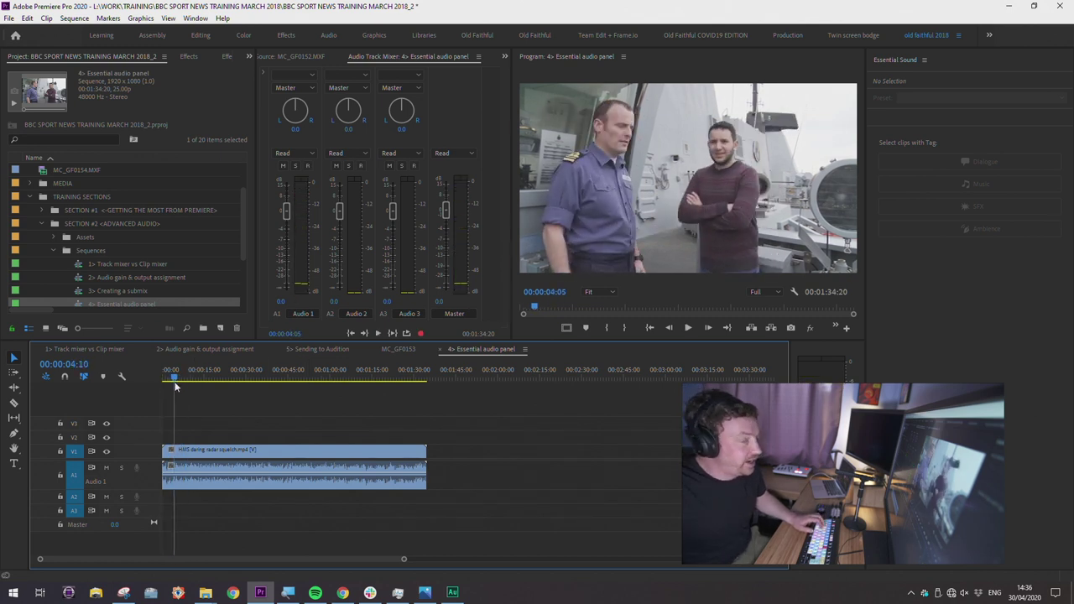
Zoom in on the timeline and play the clip around the 5-second mark to listen for background noise
left_click_drag(244, 379, 179, 378)
scroll(153, 460, "down", 1)
key("=")
key("=")
key("space")
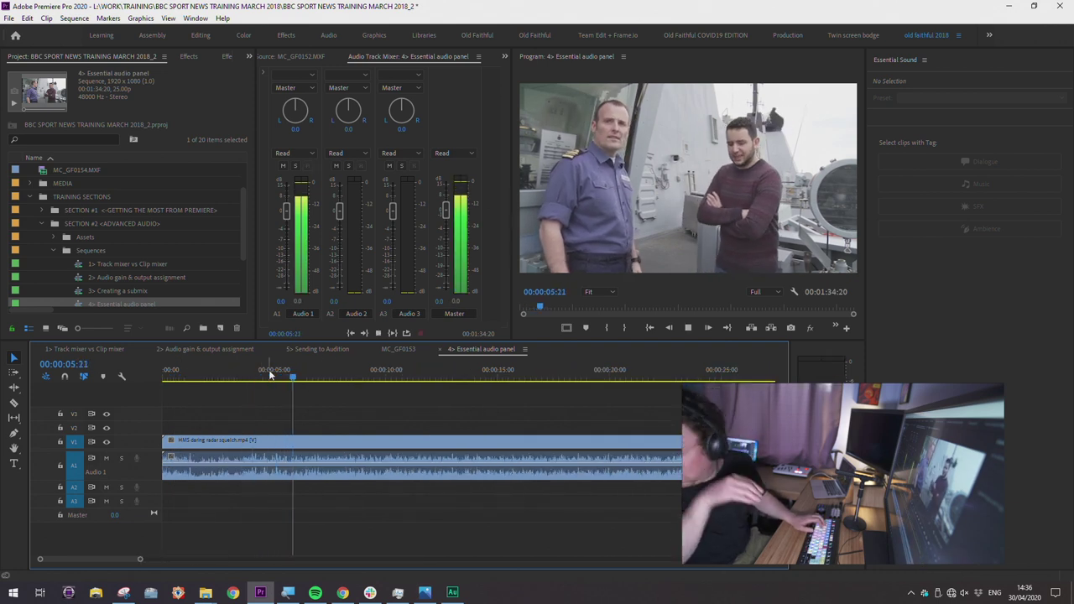
left_click(270, 375)
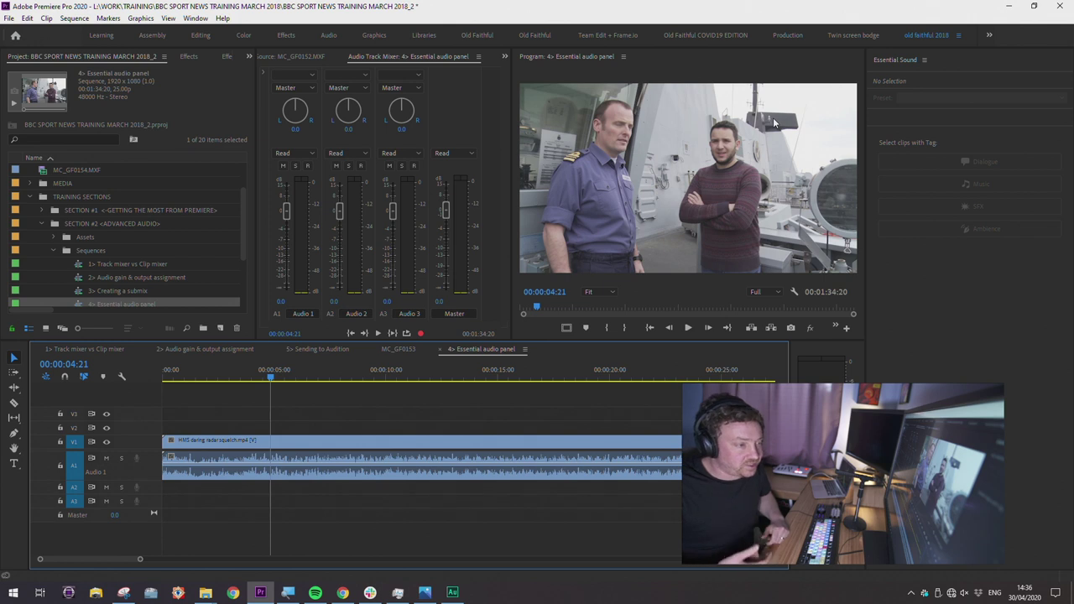
Scrub back from about 5 seconds to under 1 second to examine the rotating radar behind the two speakers
left_click_drag(538, 291, 515, 292)
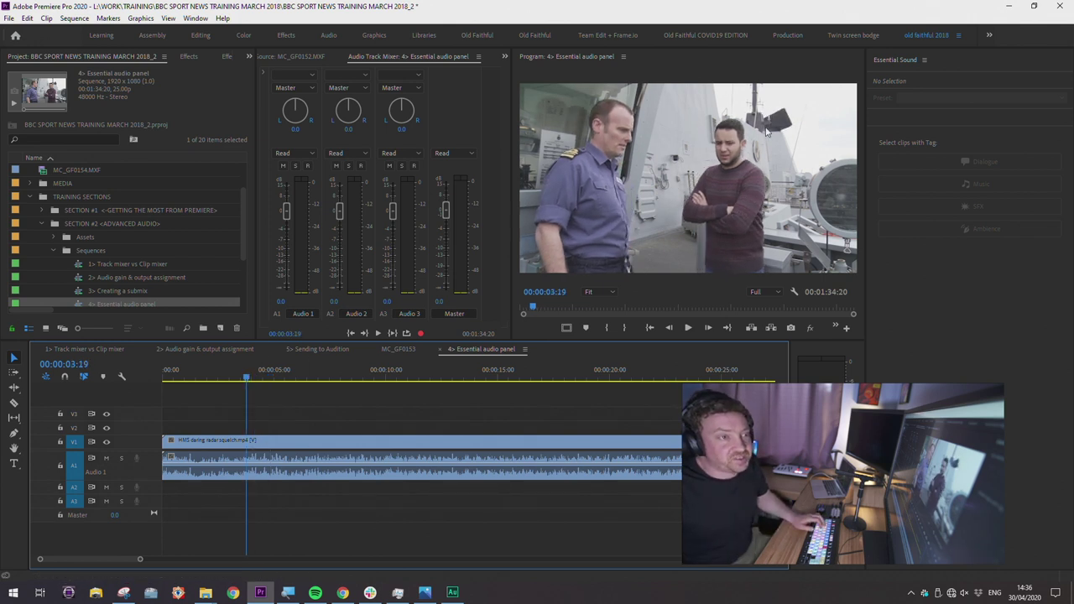
left_click_drag(258, 376, 243, 376)
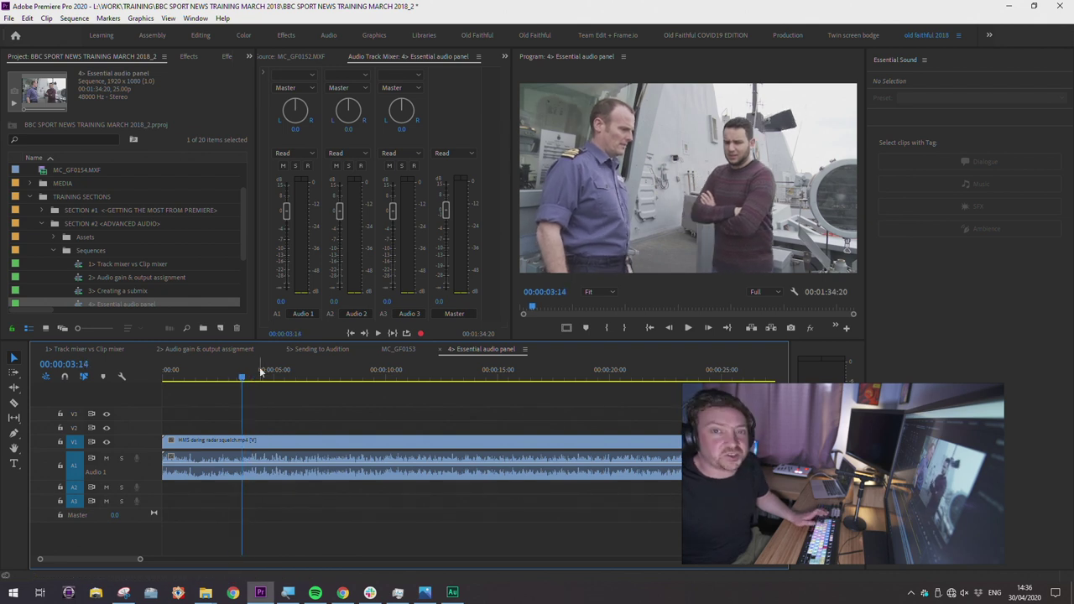
left_click(240, 377)
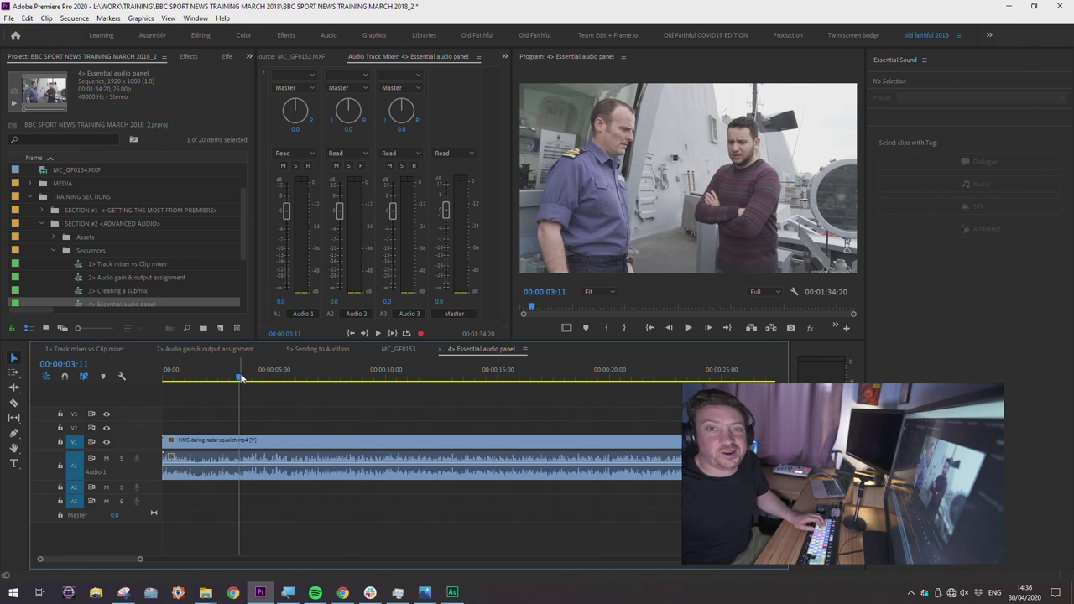
key("j")
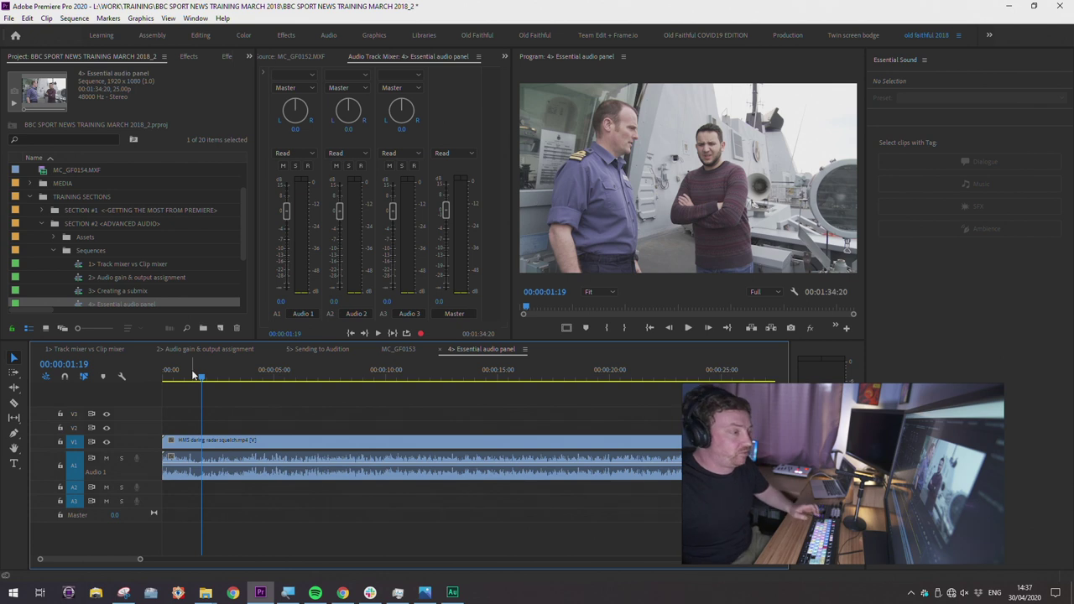
left_click_drag(191, 375, 179, 375)
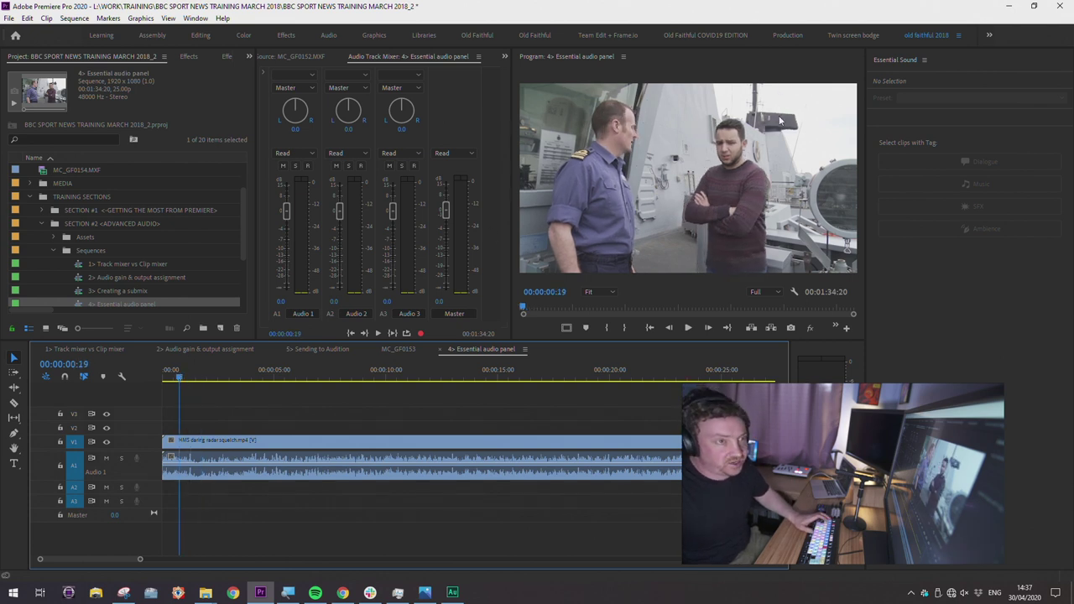
Play the clip from near its start and again from about 32 seconds to judge the radar noise and audio levels
key("space")
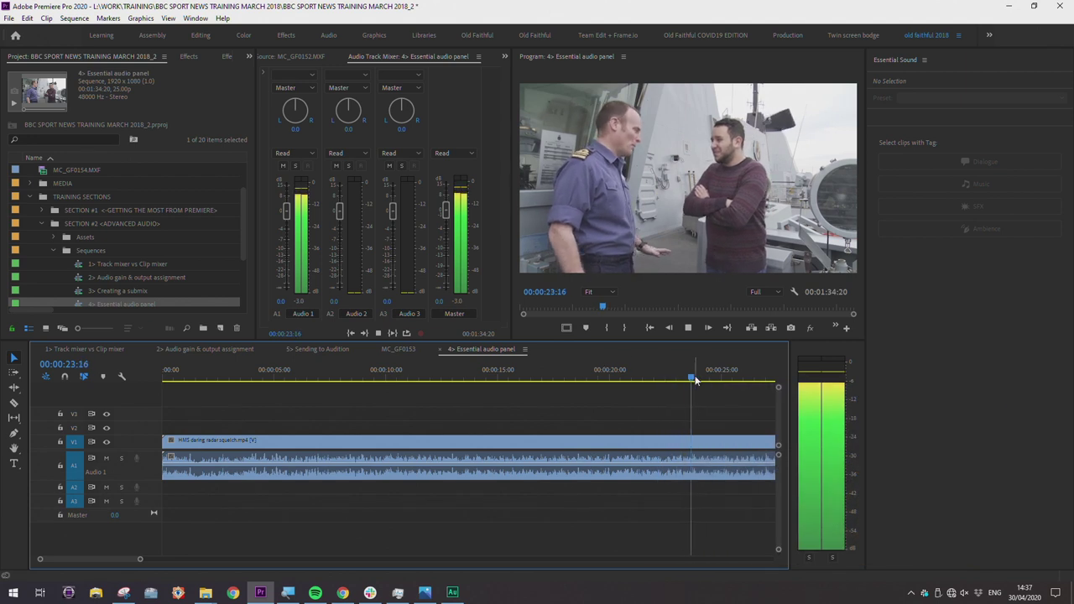
key("space")
key("minus")
left_click_drag(432, 377, 520, 377)
key("space")
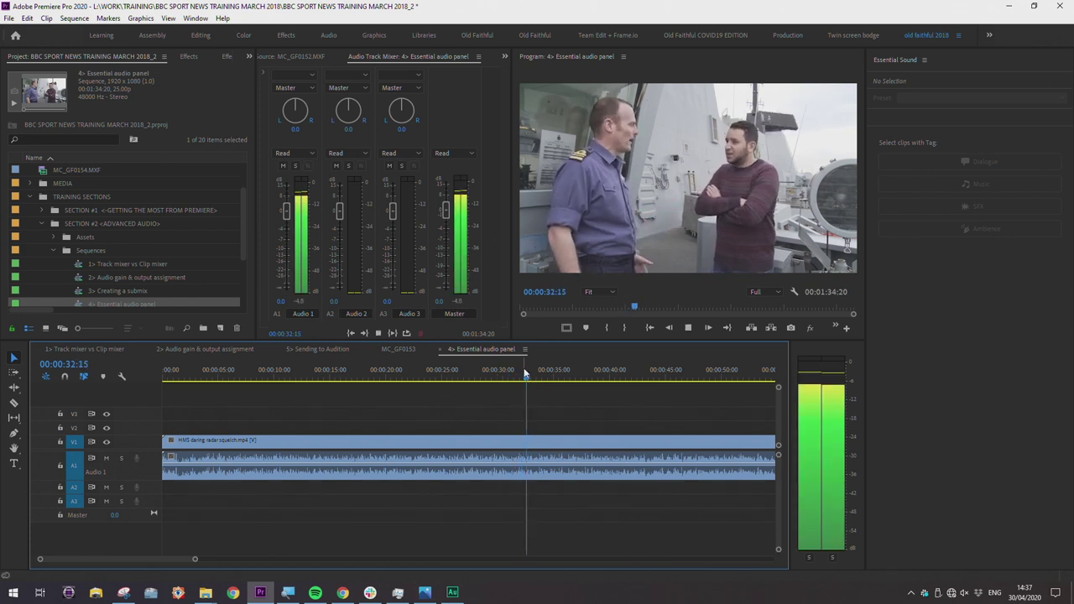
left_click(524, 377)
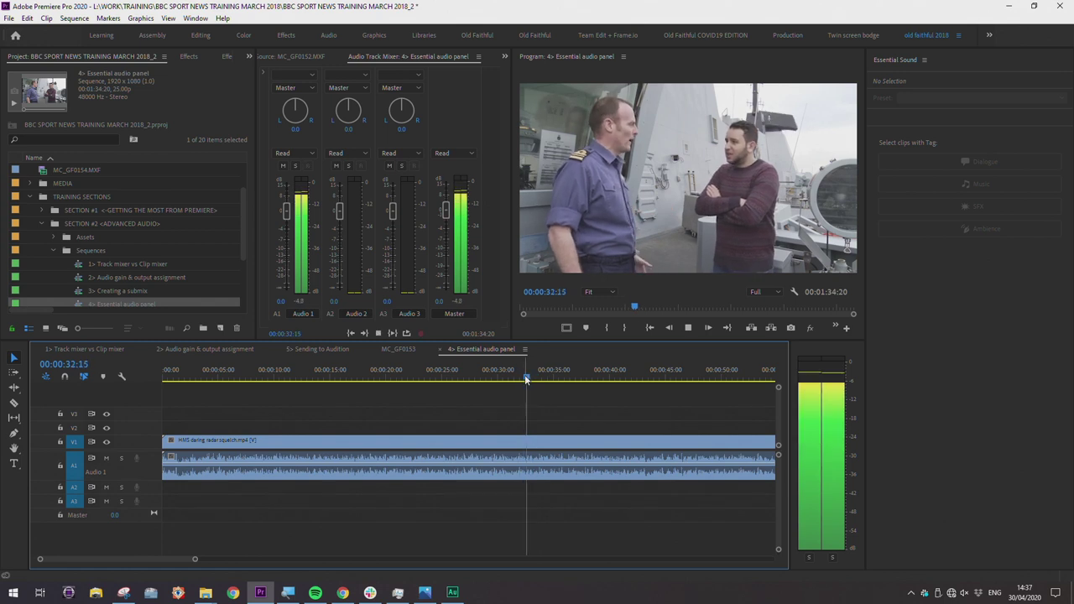
key("space")
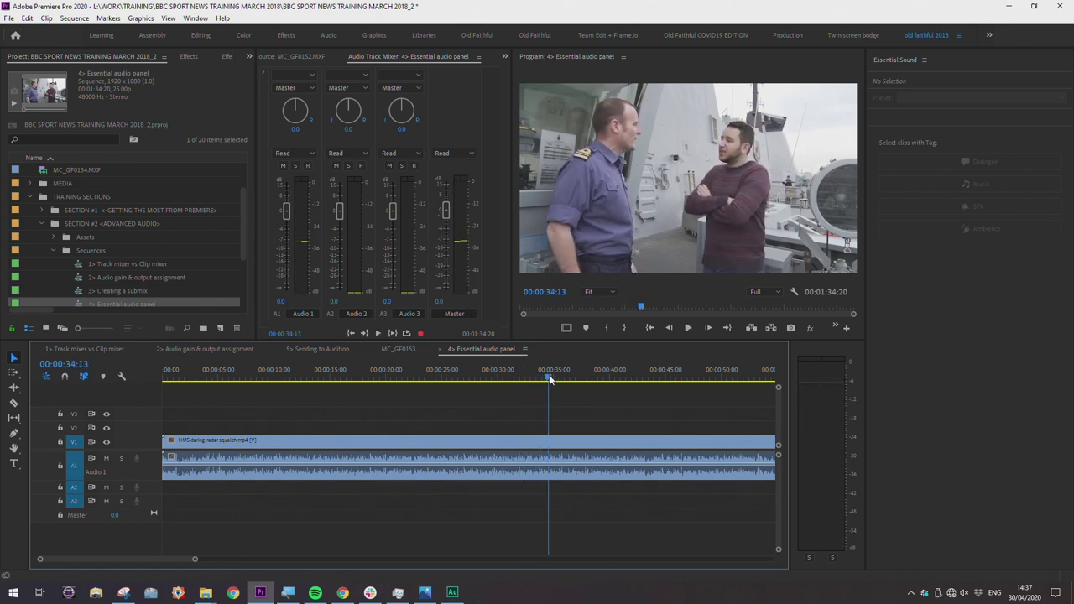
Make audio track A1 taller, show the whole clip in the timeline and place the playhead at about 4 seconds
left_click_drag(154, 479, 154, 497)
left_click(333, 377)
key("minus")
key("minus")
key("minus")
left_click(322, 377)
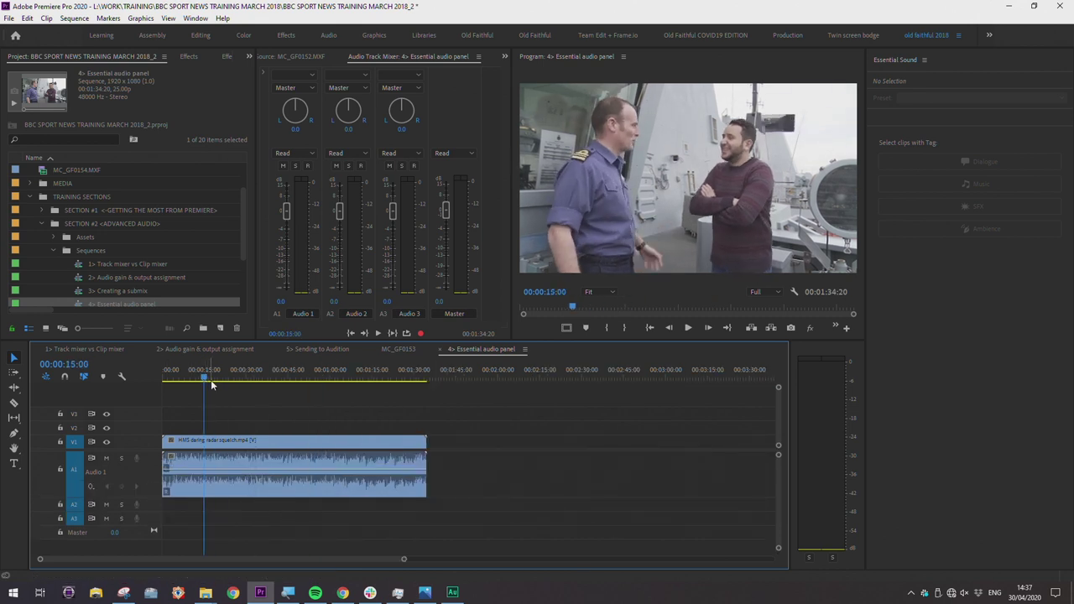
left_click_drag(201, 379, 190, 380)
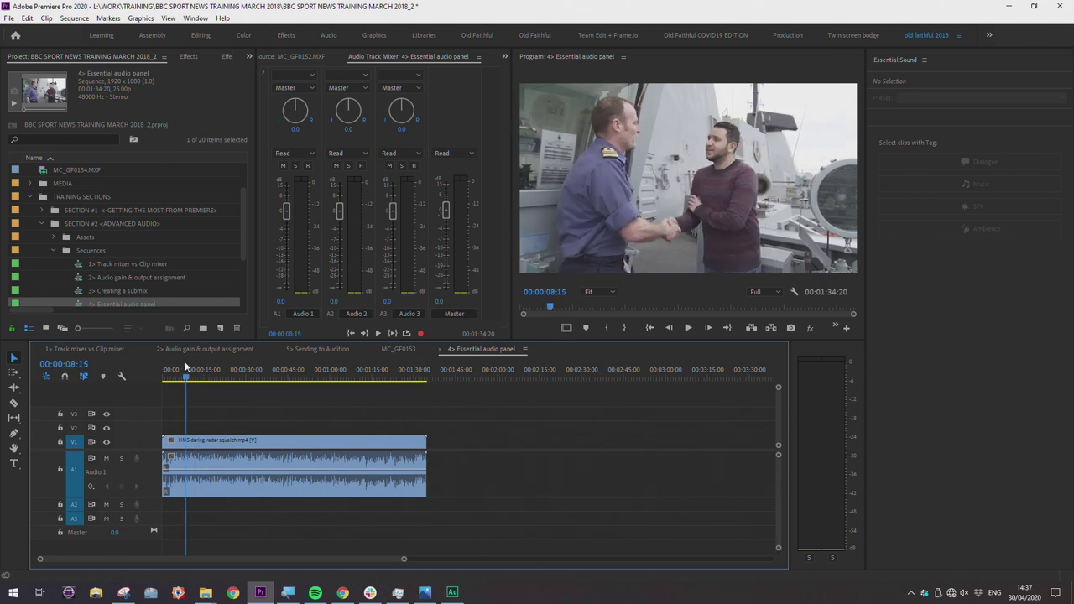
left_click_drag(190, 375, 203, 377)
left_click_drag(585, 341, 585, 333)
left_click_drag(187, 362, 172, 362)
Tag the HMS daring radar squelch.mp4 clip as Dialogue and auto-match its loudness
left_click(225, 445)
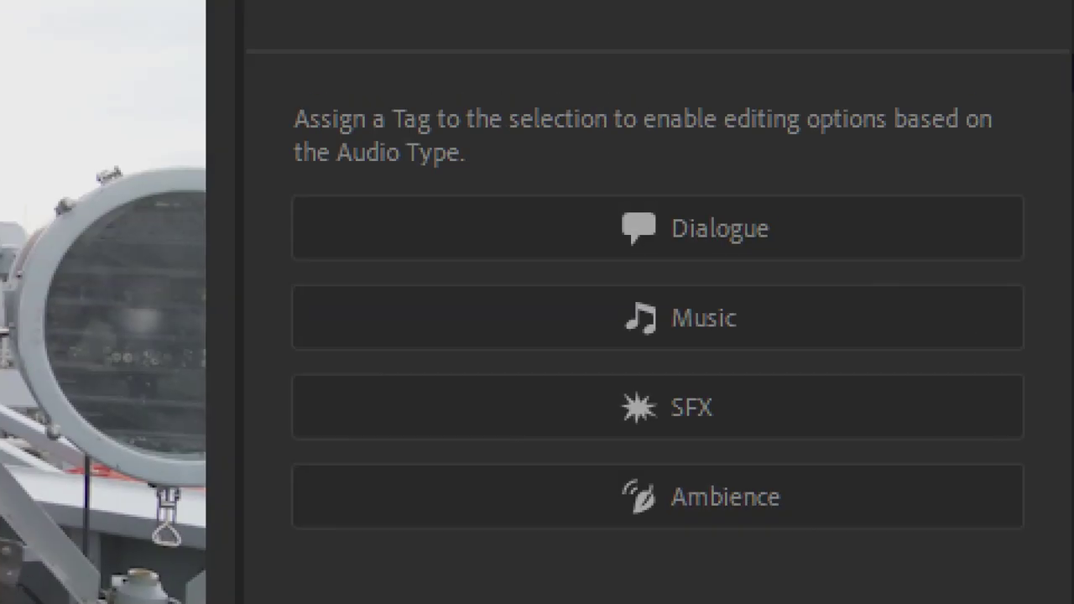
left_click(791, 239)
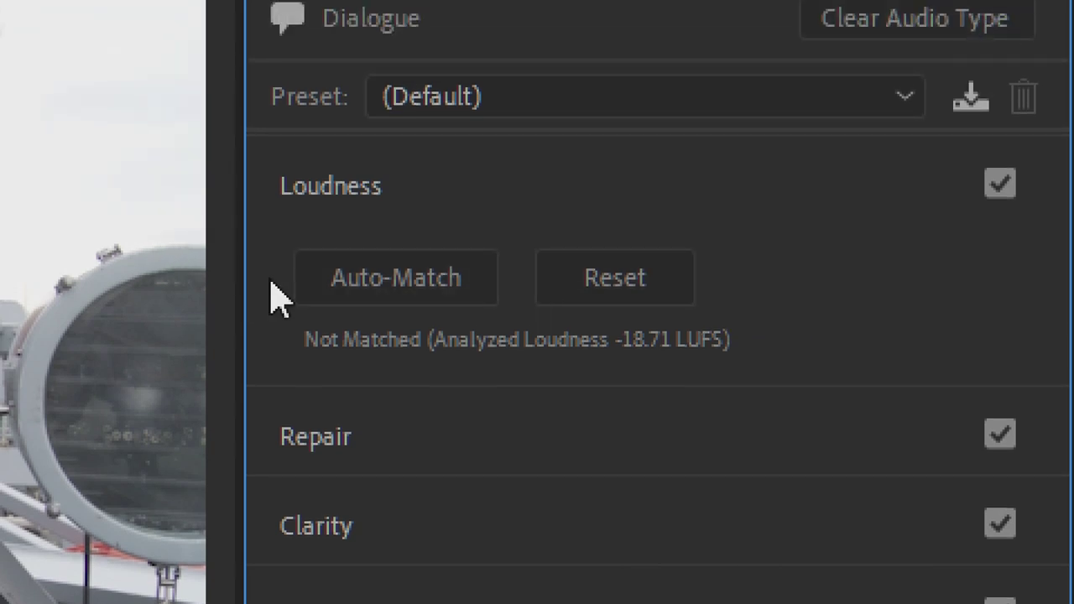
left_click(348, 252)
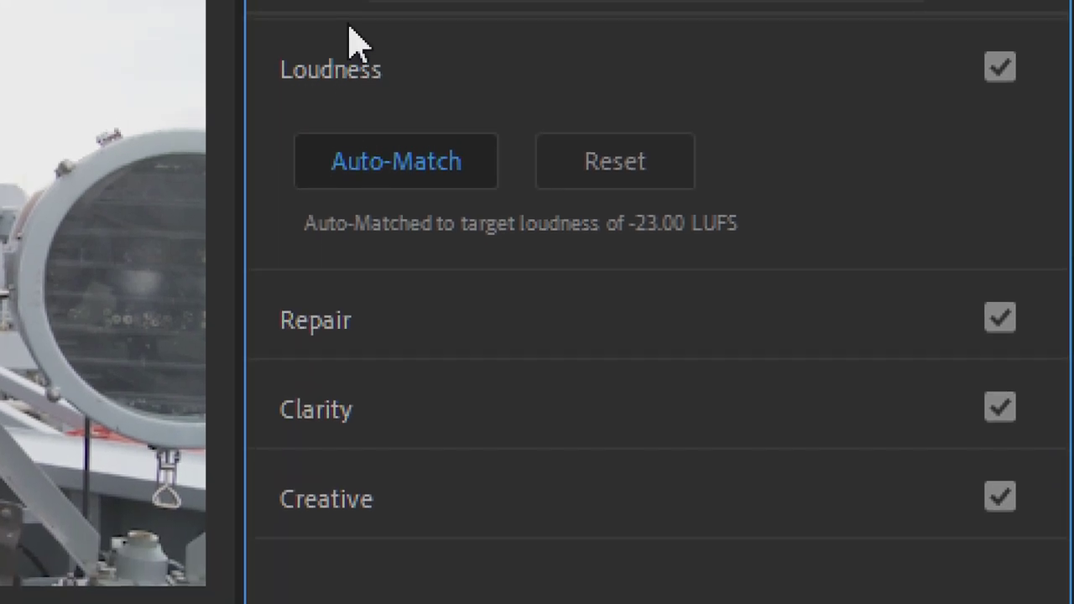
Enable Reduce Noise among the Repair options for the dialogue clip
left_click(310, 315)
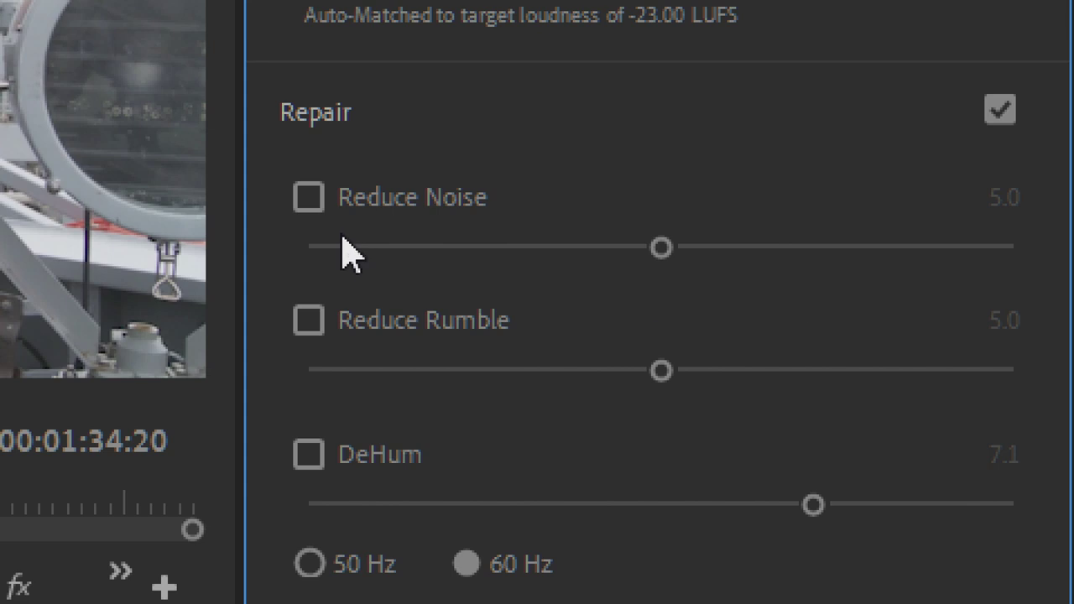
left_click(308, 200)
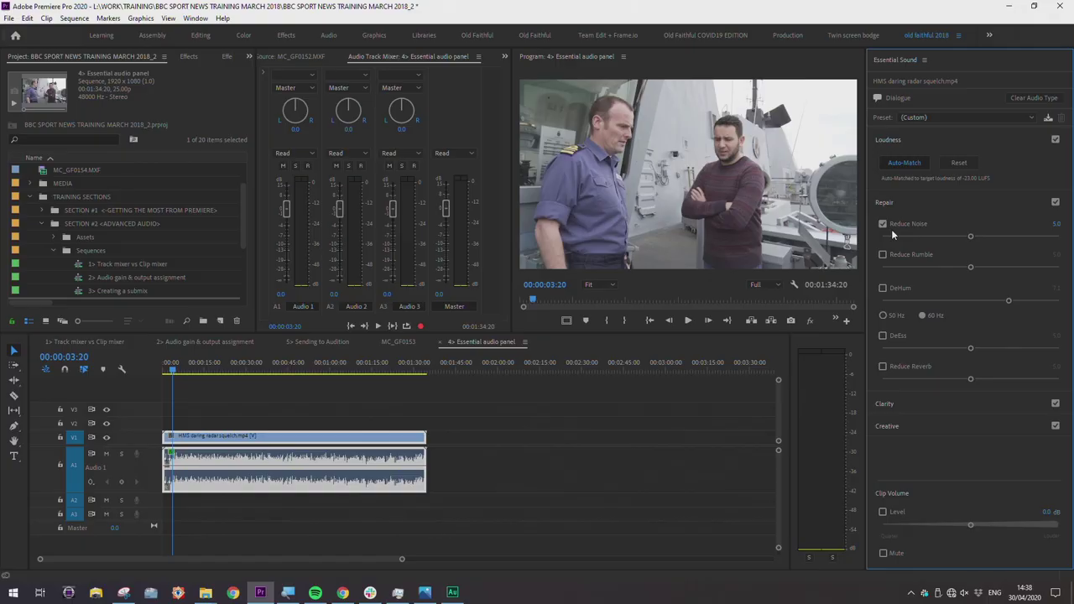
Play the clip from its start and again from about 24 seconds to judge the effect of Reduce Noise
left_click(187, 390)
key("Home")
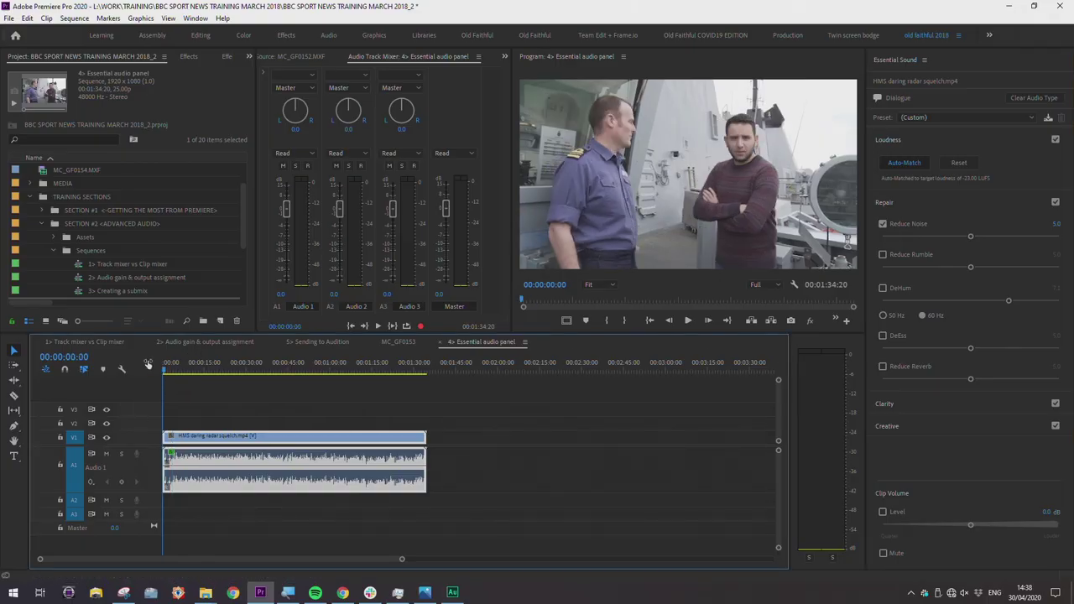
key("space")
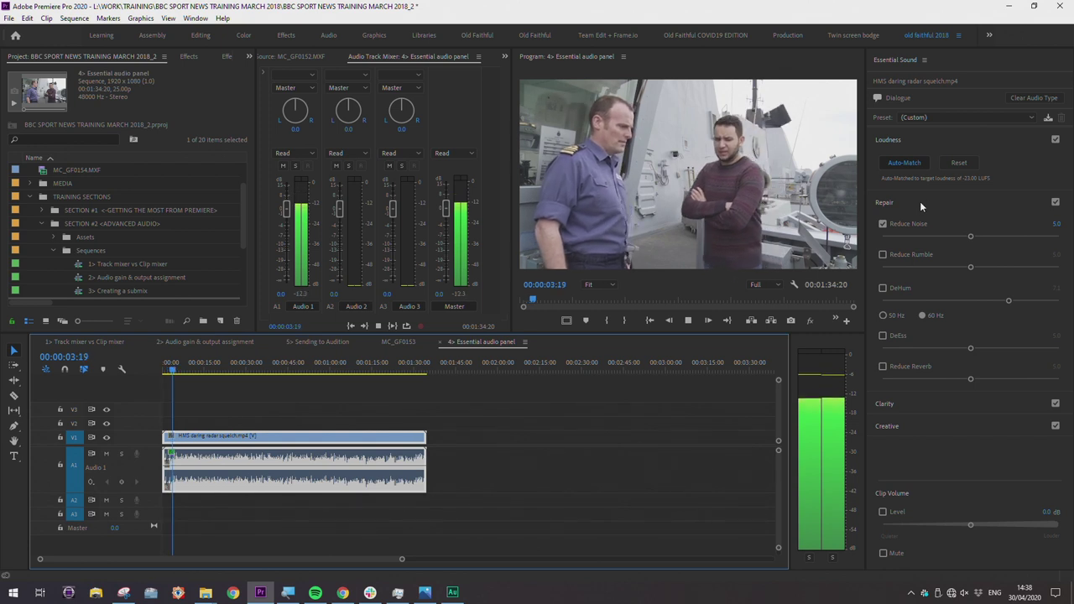
left_click(202, 363)
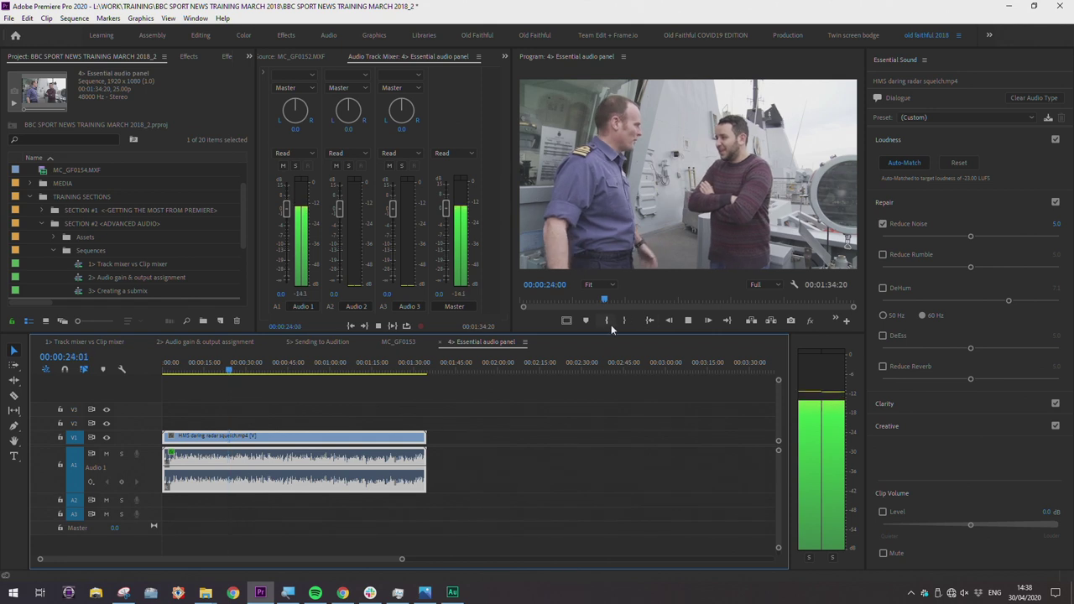
left_click(688, 320)
left_click_drag(602, 300, 605, 297)
key("space")
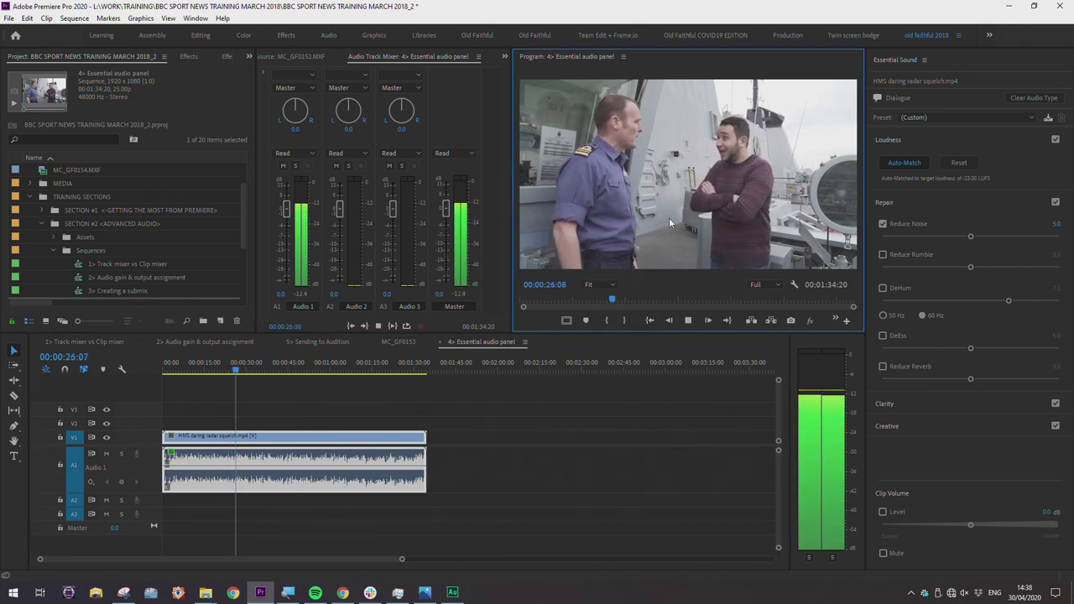
Compare playback with Reduce Noise off and on, leaving it enabled, park the playhead at 35 seconds and widen the Essential Sound panel slightly
left_click(884, 223)
key("space")
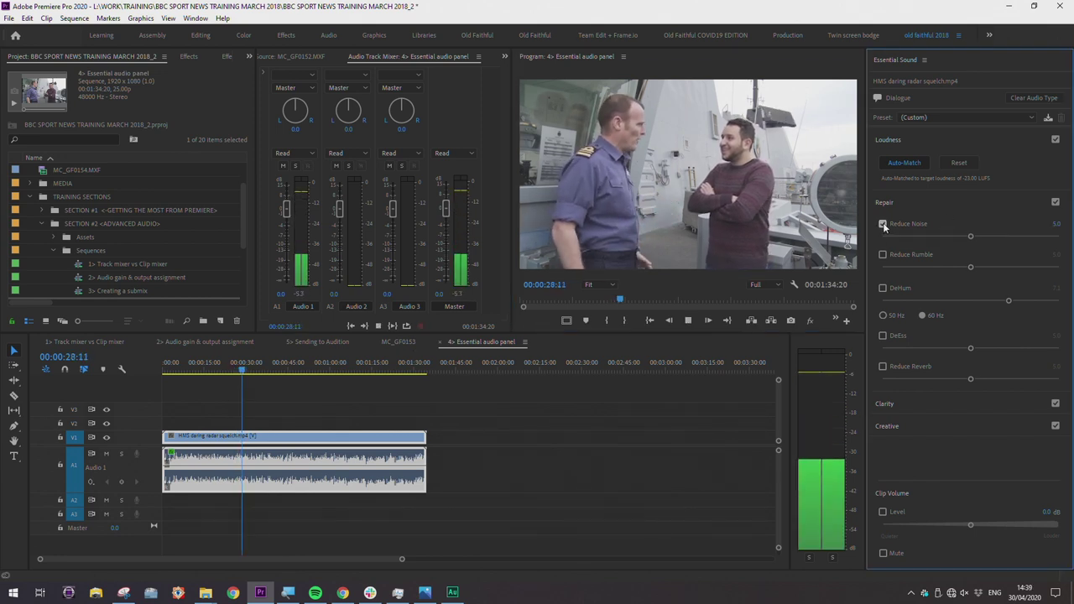
left_click(882, 224)
left_click(883, 224)
left_click(261, 369)
left_click(262, 369)
left_click_drag(865, 213, 855, 212)
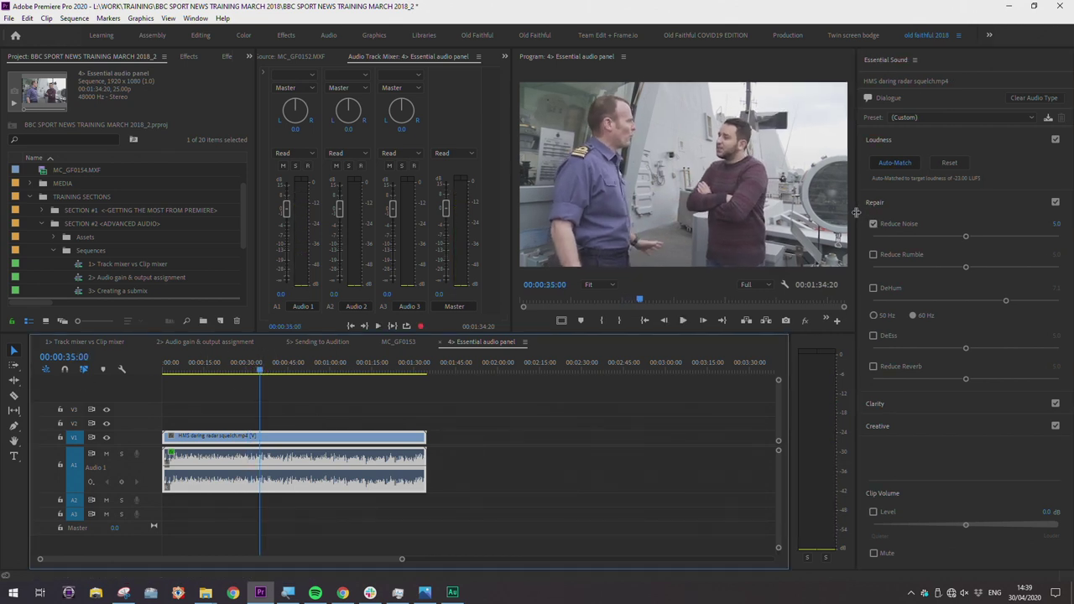
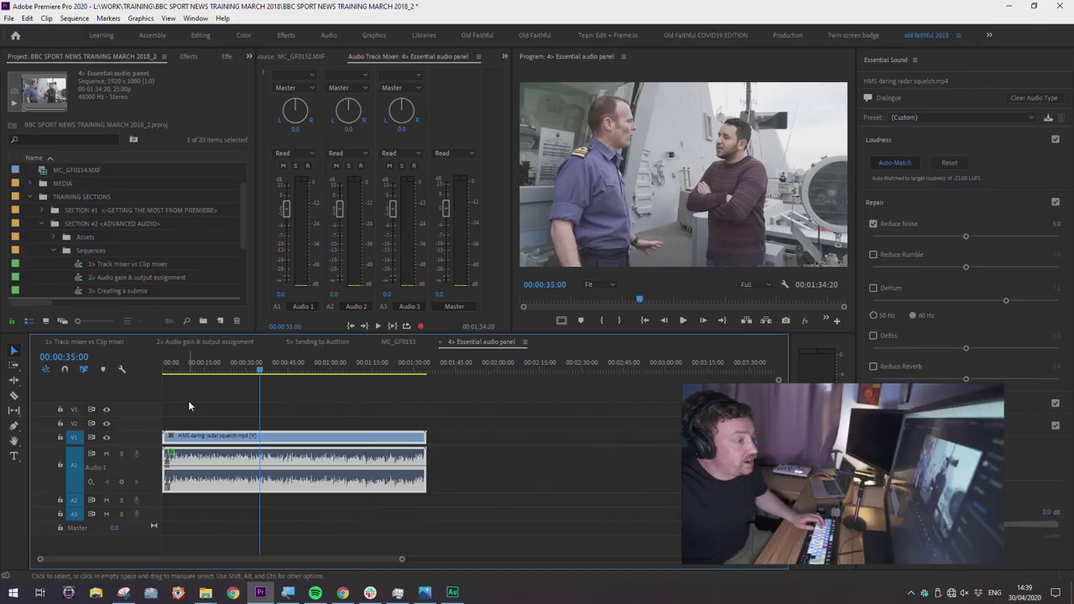
Move the playhead back to about 20 seconds and play the noise-reduced dialogue again
key("space")
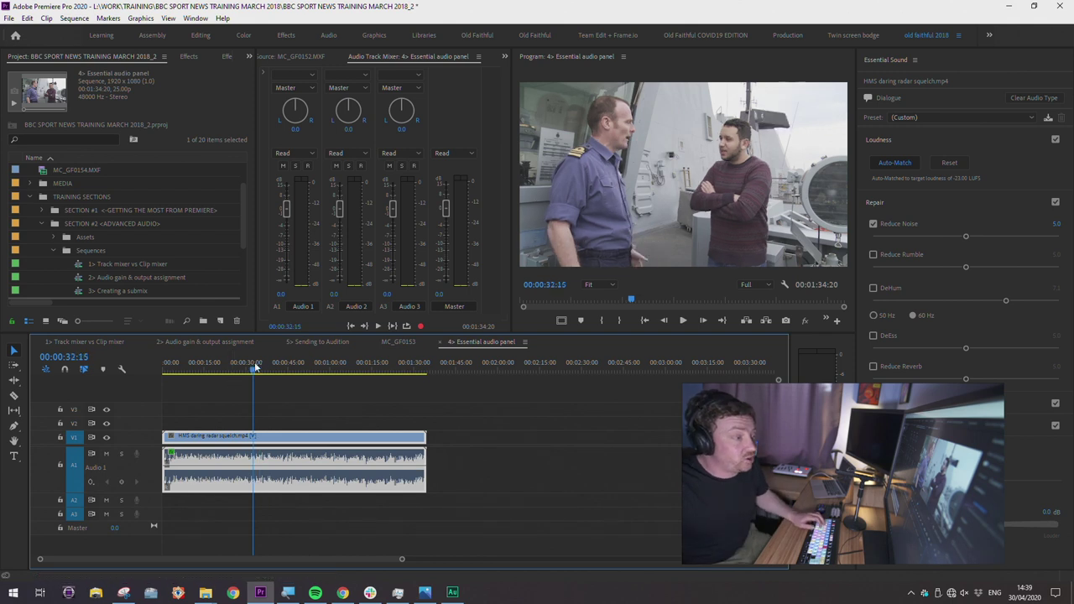
left_click(236, 369)
left_click_drag(236, 370, 219, 371)
key("space")
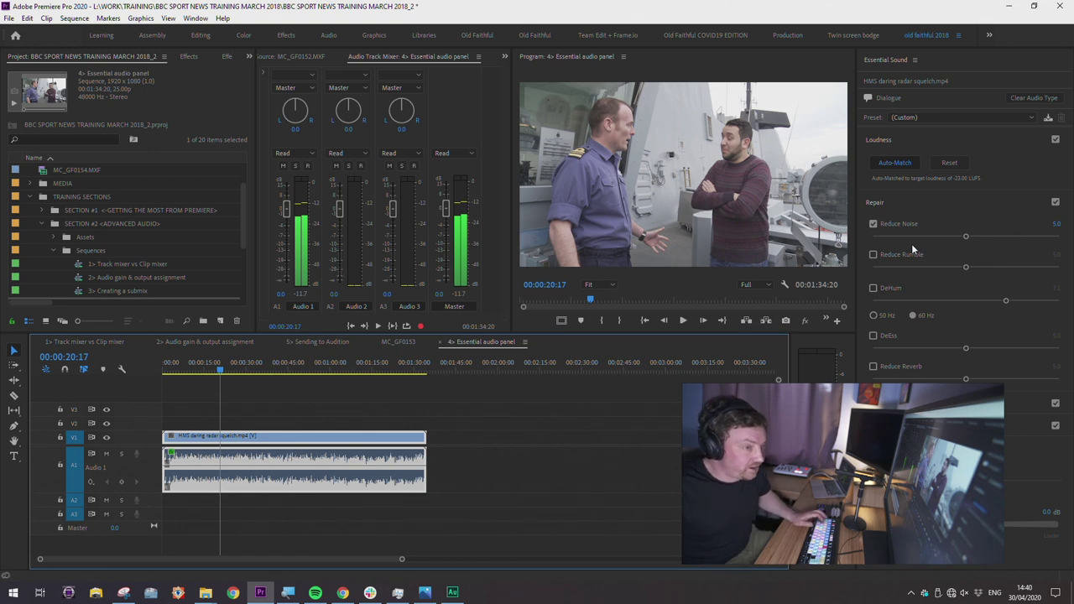
Reselect the HMS daring radar squelch.mp4 clip and enable Reduce Rumble among its Repair options
left_click(344, 457)
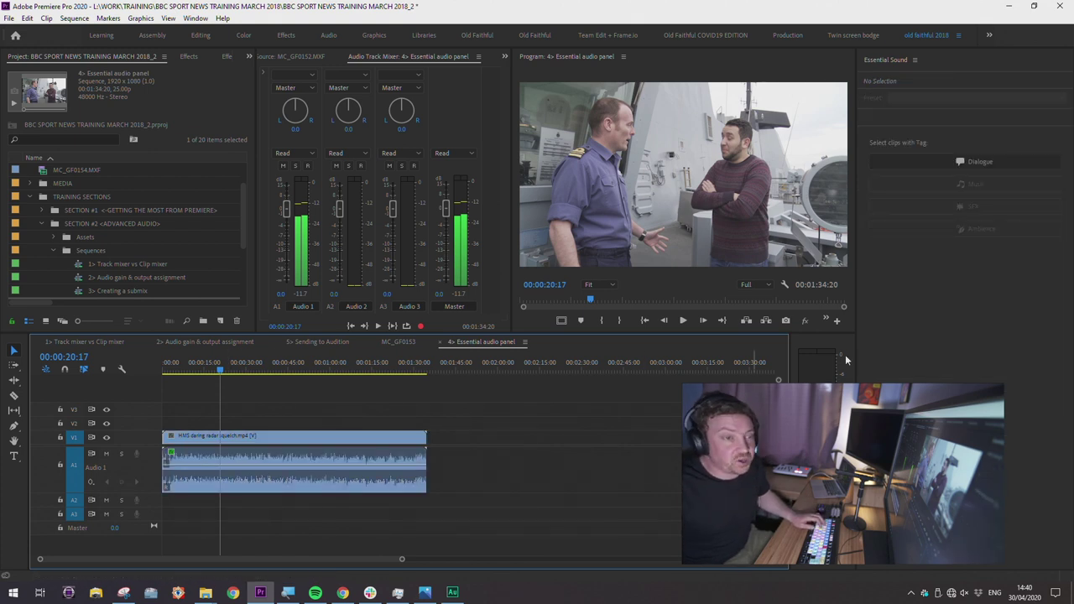
left_click(344, 457)
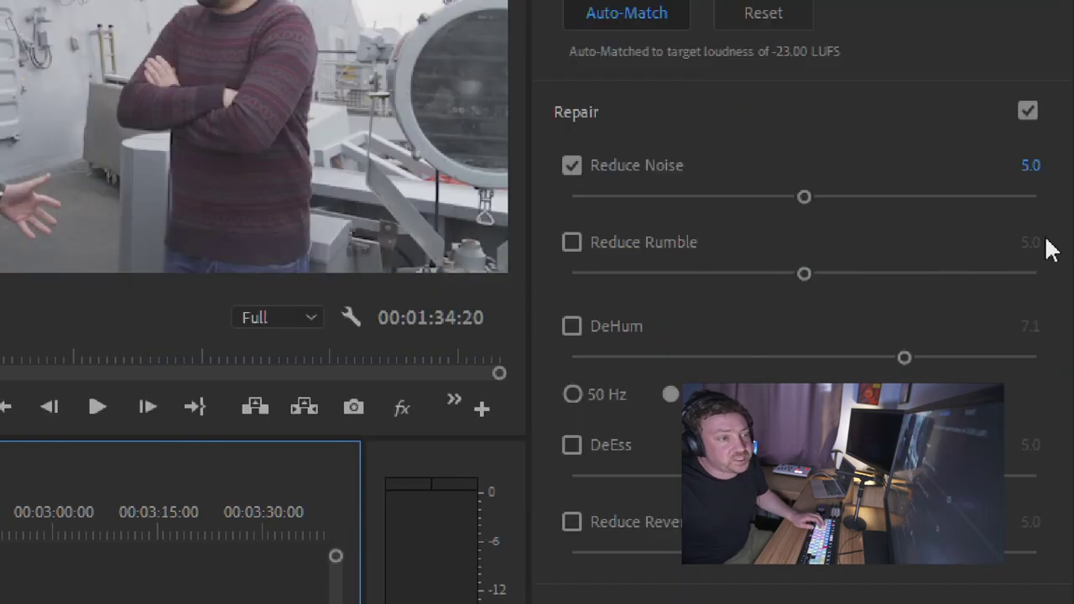
left_click(572, 243)
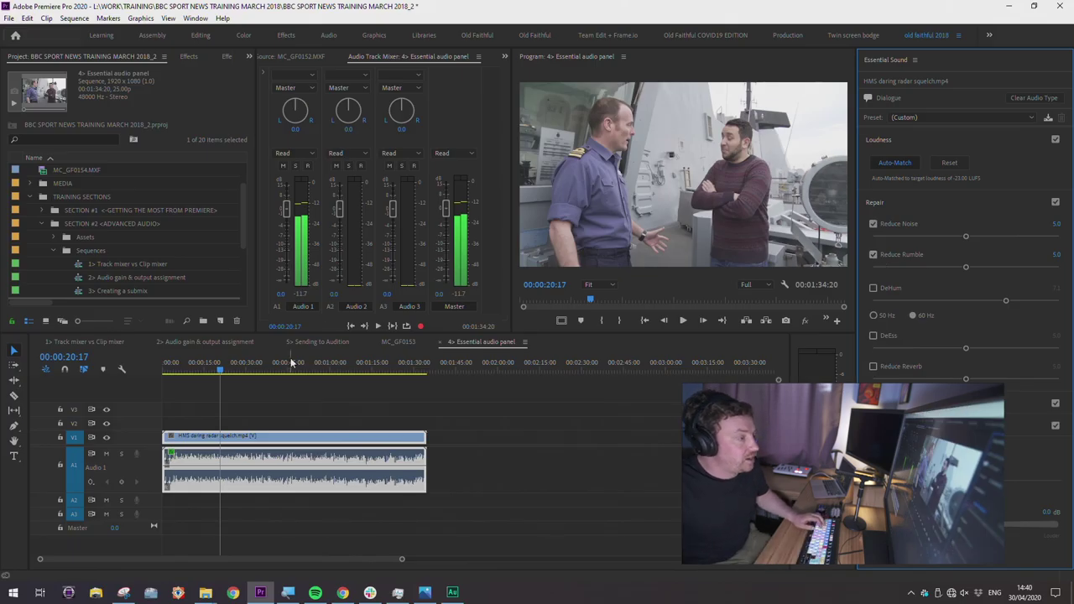
Play the dialogue between about 20 and 33 seconds, comparing Reduce Noise and Reduce Rumble on and off and finishing with both off
left_click(216, 373)
key("space")
left_click(214, 375)
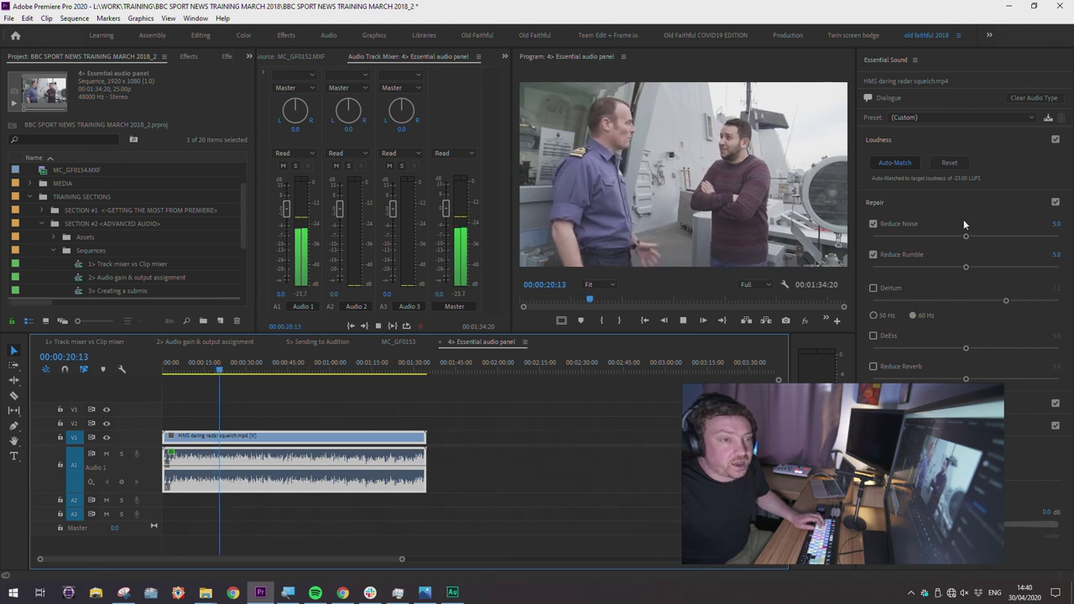
left_click(873, 254)
left_click(873, 224)
left_click(874, 224)
left_click(873, 254)
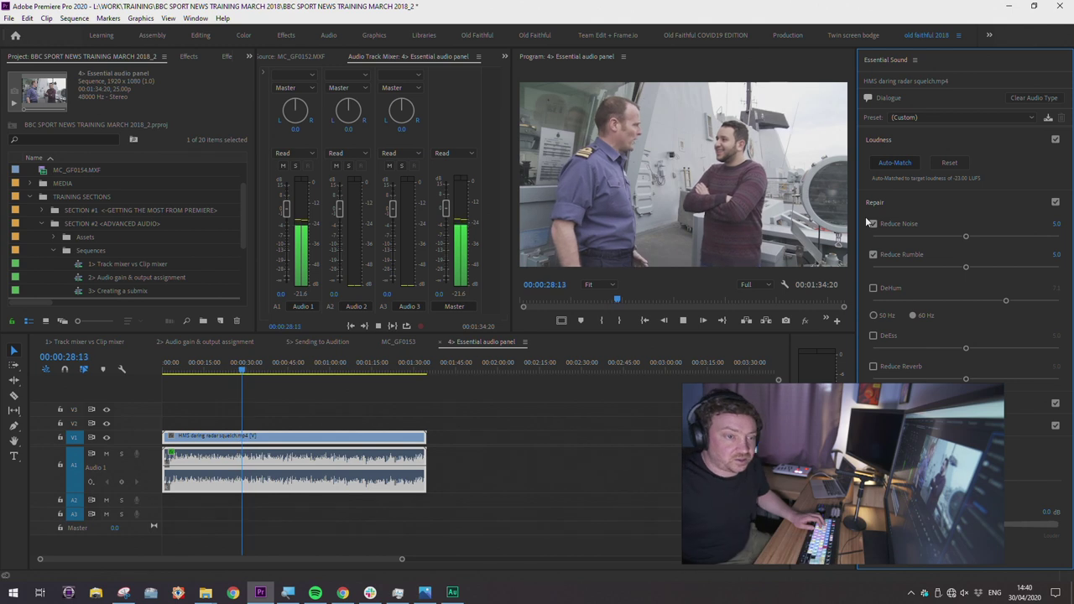
left_click(874, 225)
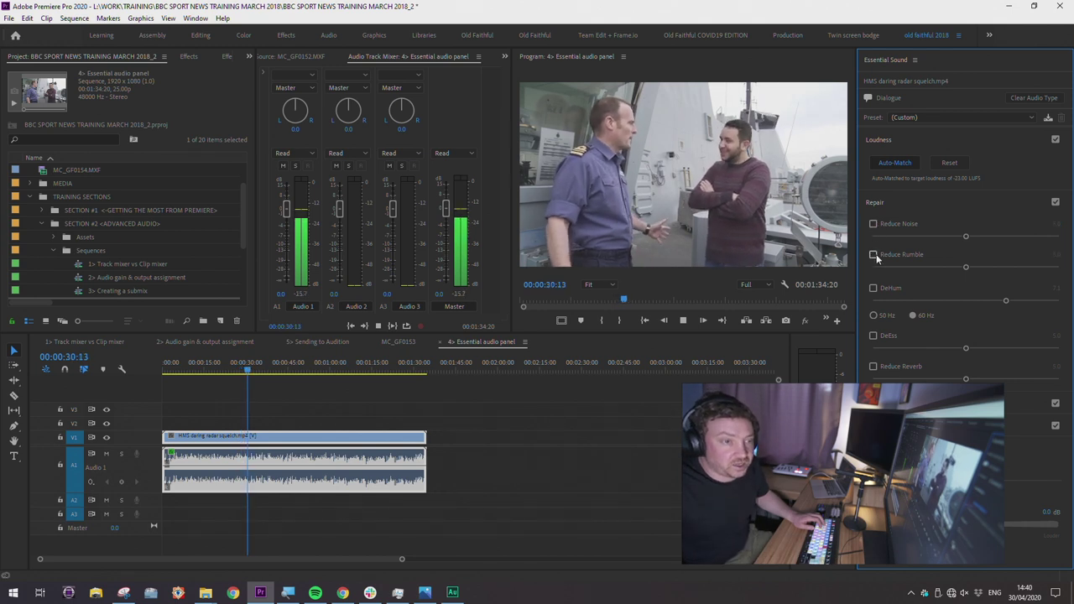
left_click(254, 363)
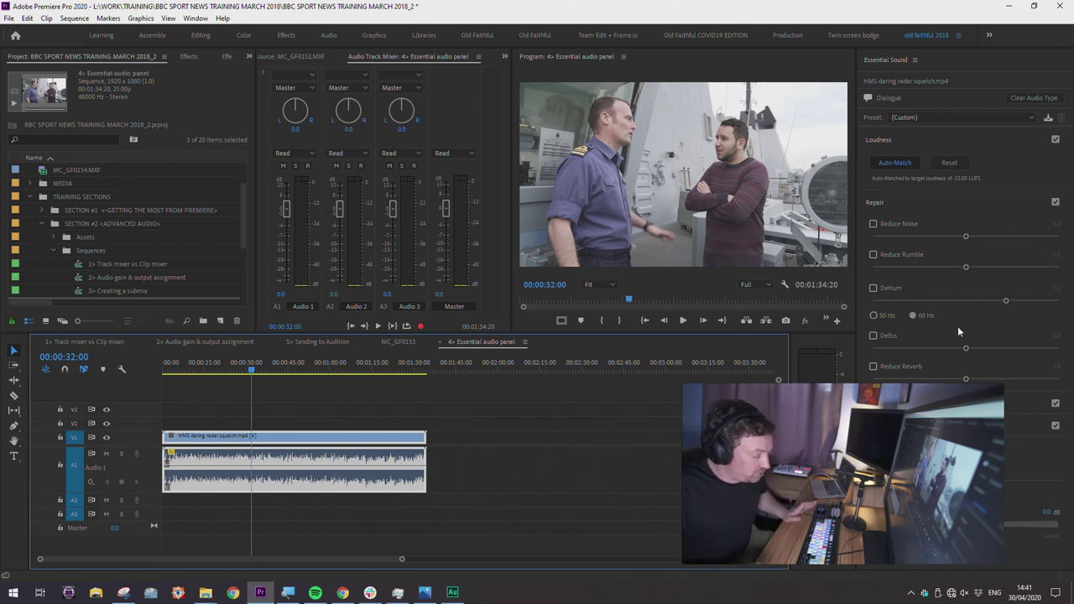
key("space")
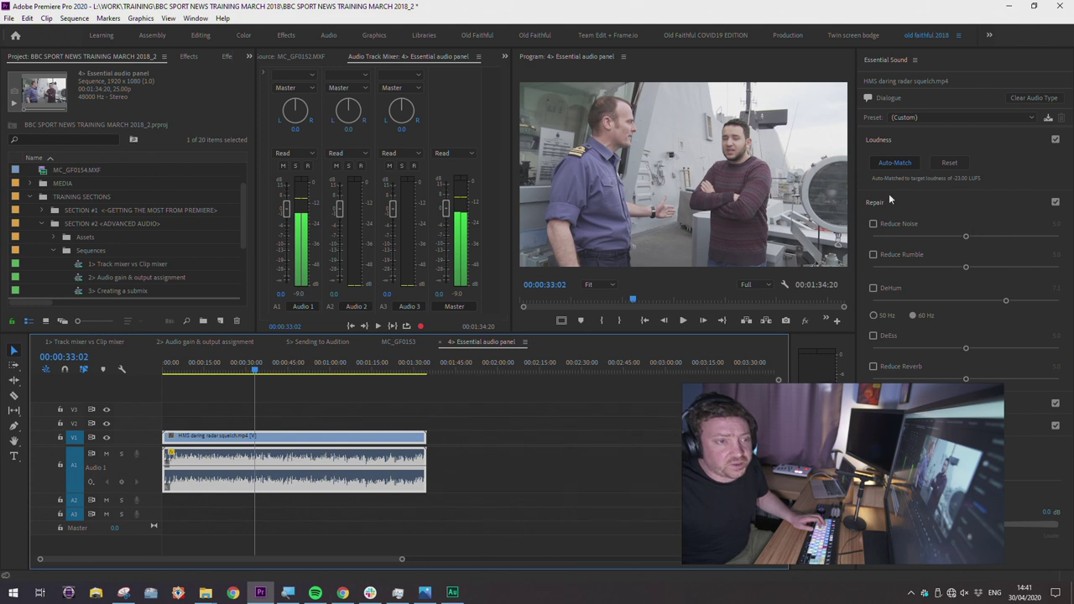
Collapse and reopen the Repair section, and enable both Reduce Noise and Reduce Rumble for the clip
left_click(883, 200)
left_click(883, 222)
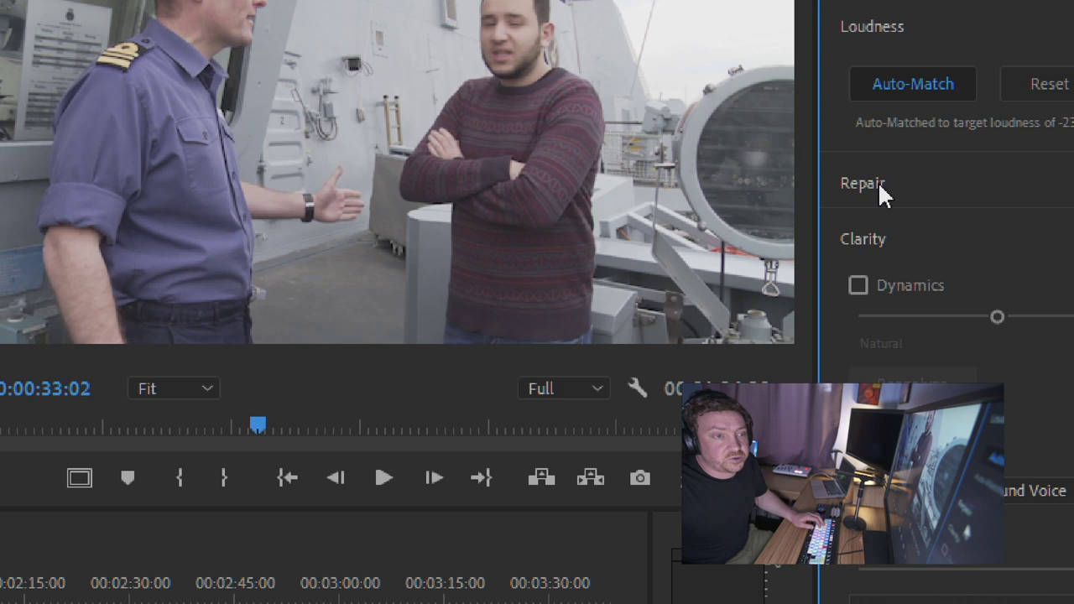
left_click(881, 202)
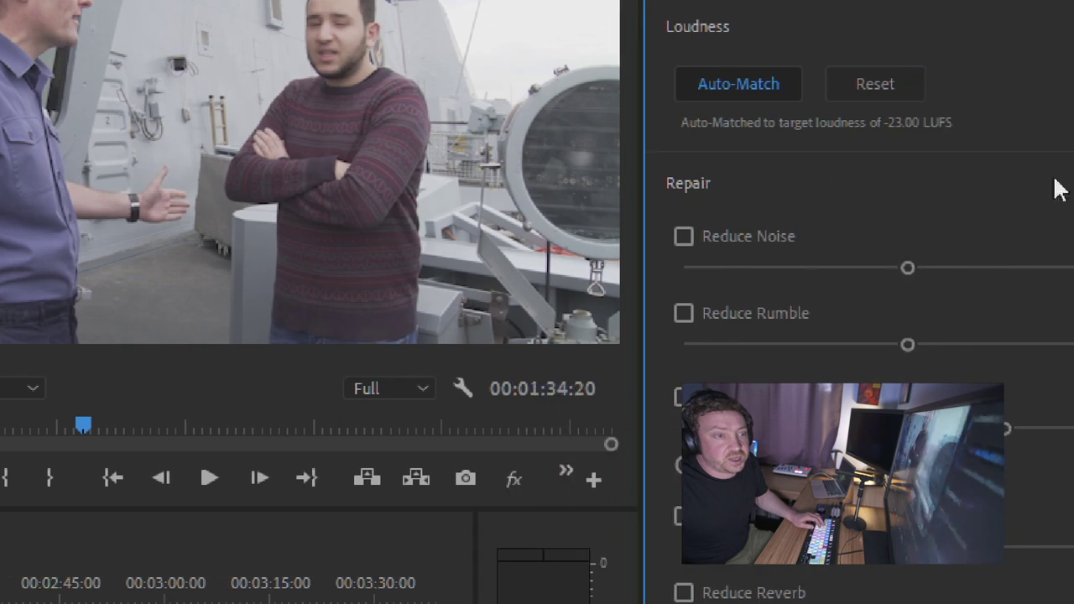
left_click(684, 237)
left_click(684, 313)
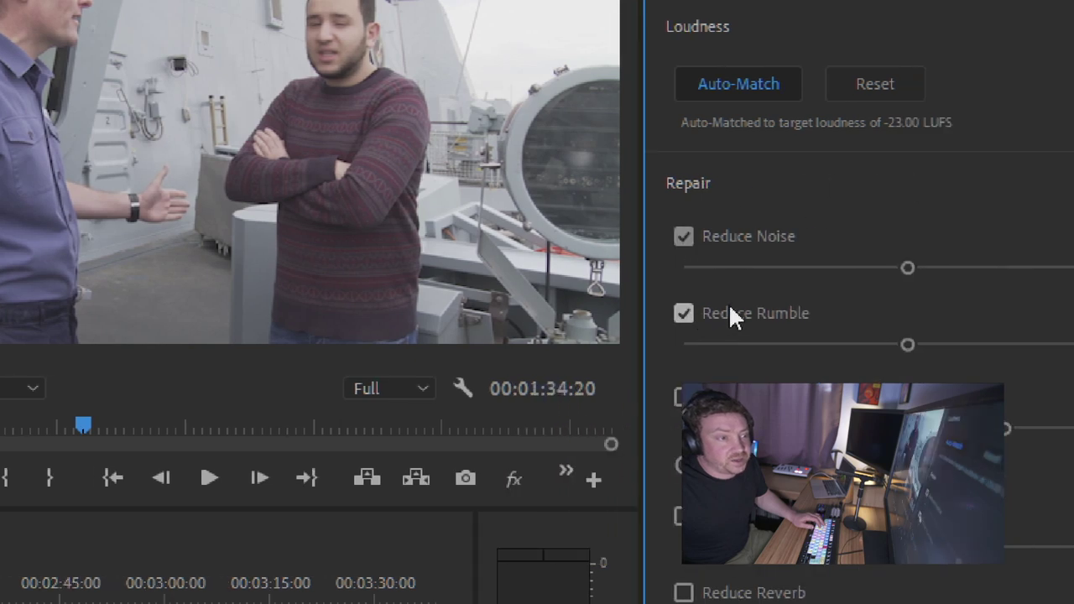
Set the Reduce Noise amount to 5.2 and the Reduce Rumble amount to 5.1
mouse_move(799, 254)
left_mouse_down()
mouse_move(1021, 257)
mouse_move(804, 270)
mouse_move(1024, 263)
mouse_move(783, 283)
mouse_move(1026, 264)
mouse_move(772, 263)
mouse_move(797, 269)
left_mouse_up()
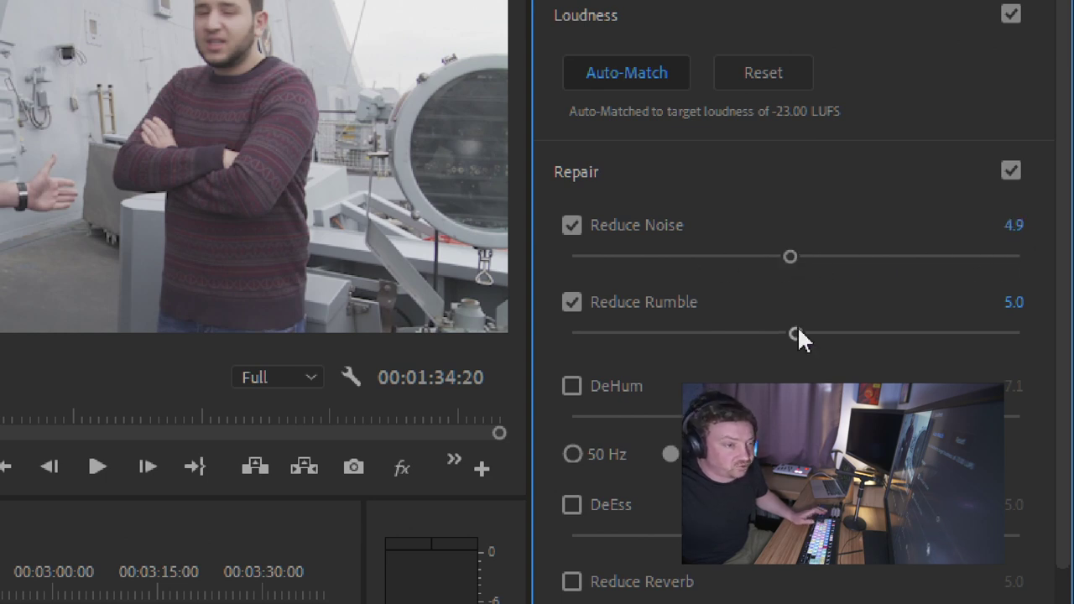
left_click_drag(793, 334, 876, 334)
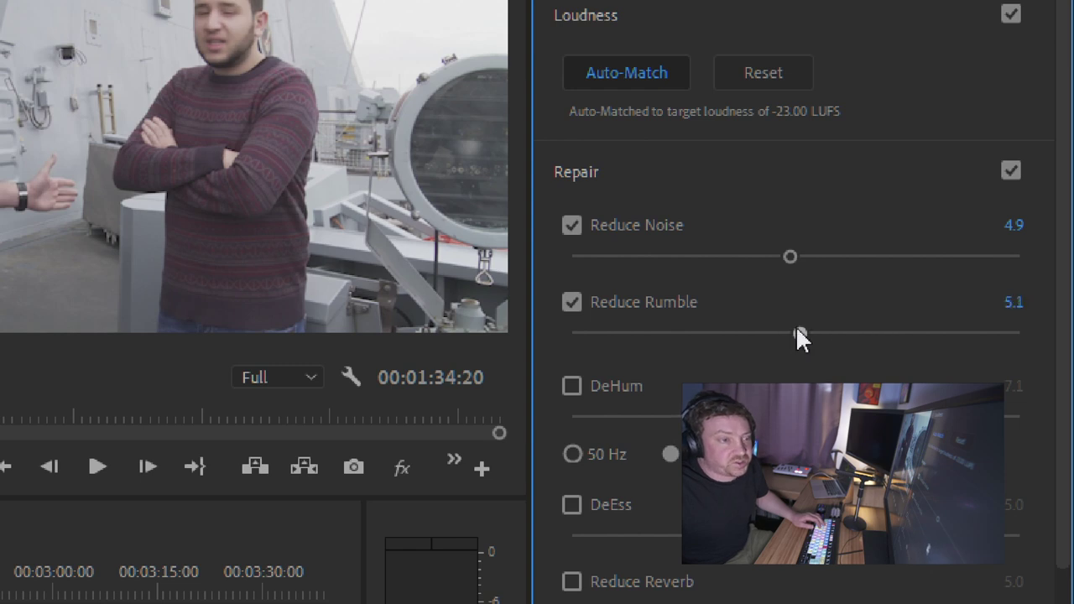
left_click_drag(796, 258, 807, 258)
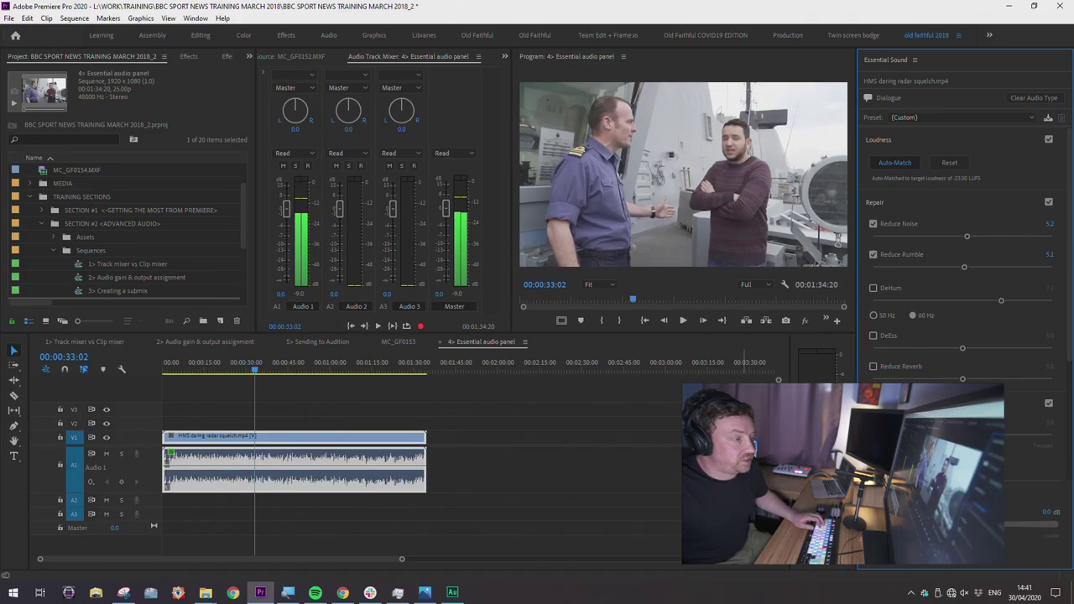
Raise Reduce Noise and Reduce Rumble to 9.9 each and play the clip around 29 to 31 seconds to hear the extreme setting
key("space")
left_click_drag(968, 237, 1050, 236)
left_click_drag(964, 267, 1050, 267)
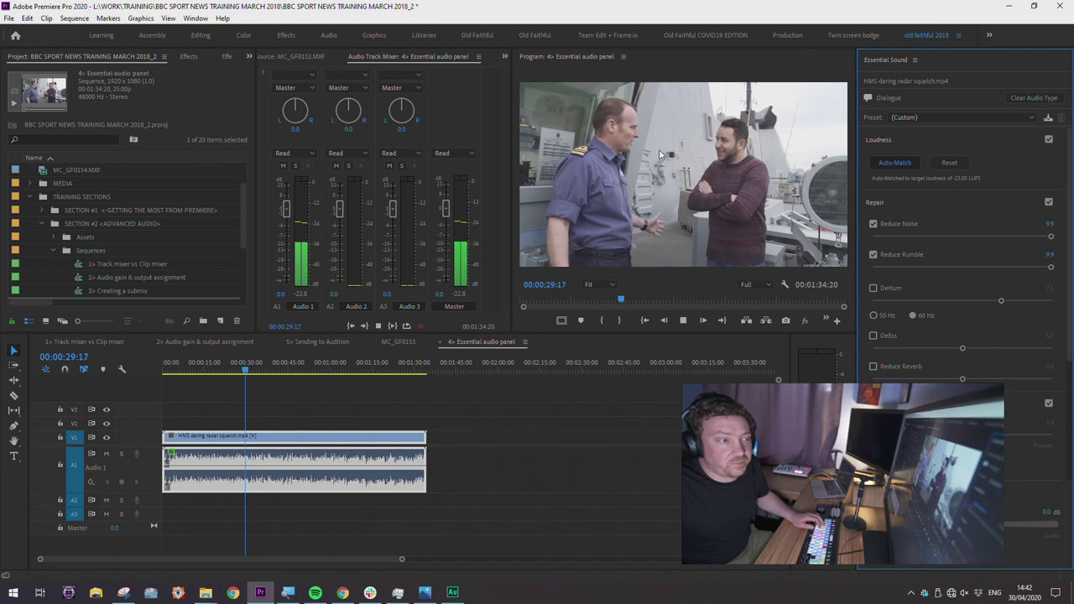
left_click(241, 375)
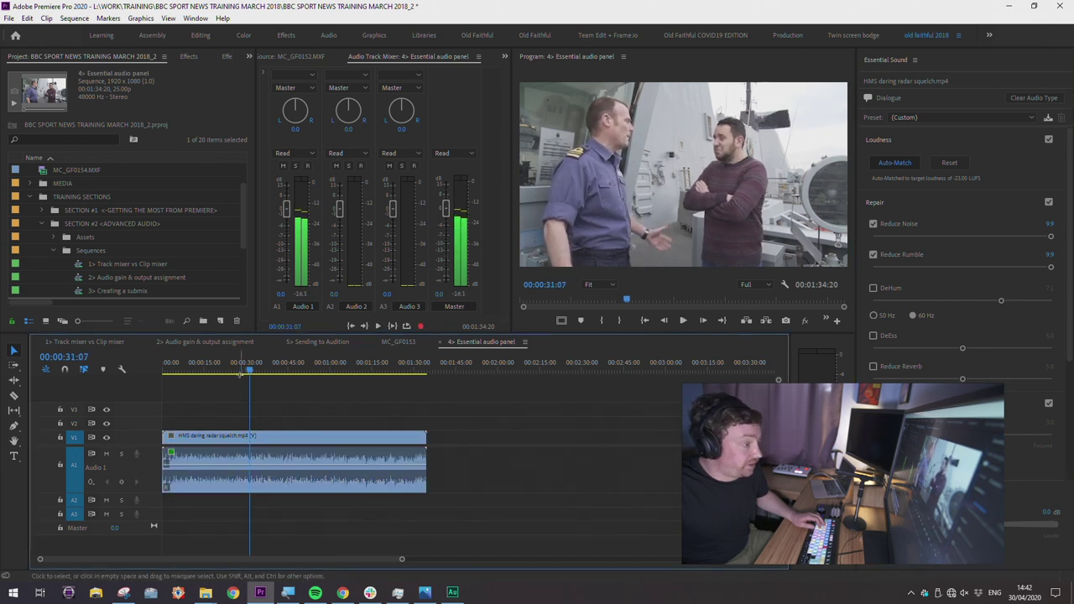
key("j")
key("k")
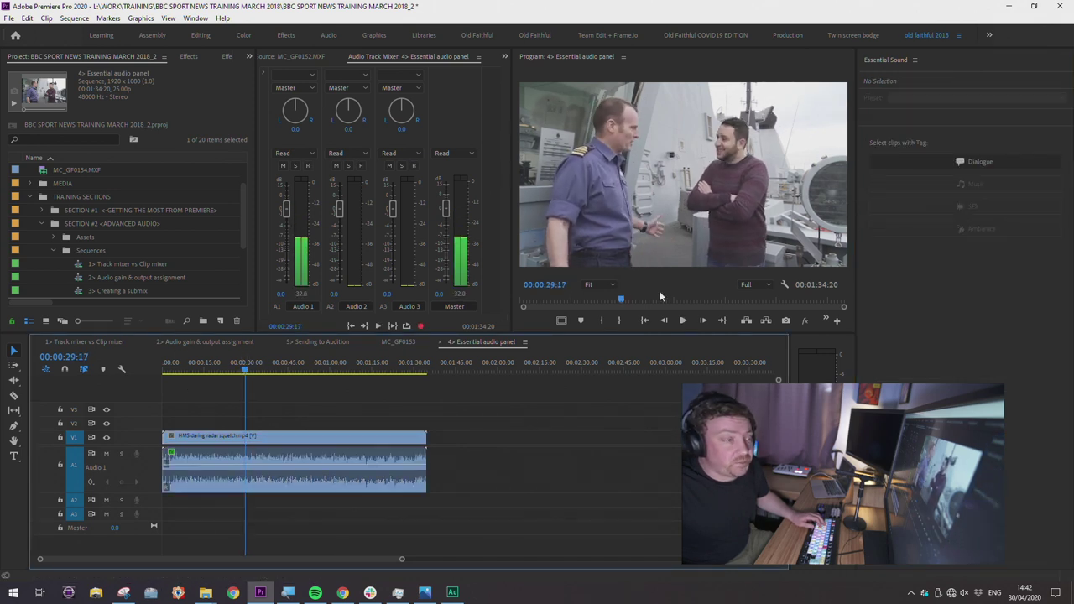
Reselect the dialogue clip and set Reduce Noise to 4.9 and Reduce Rumble to 4.7, with Reduce Reverb enabled at 4.4
left_click(241, 489)
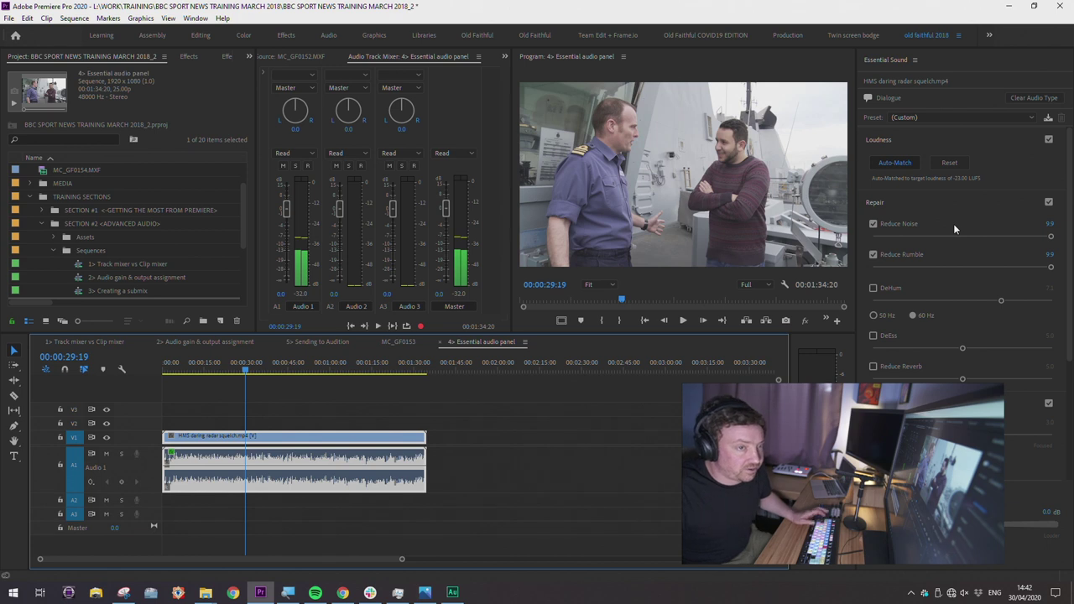
left_click_drag(1050, 236, 1006, 237)
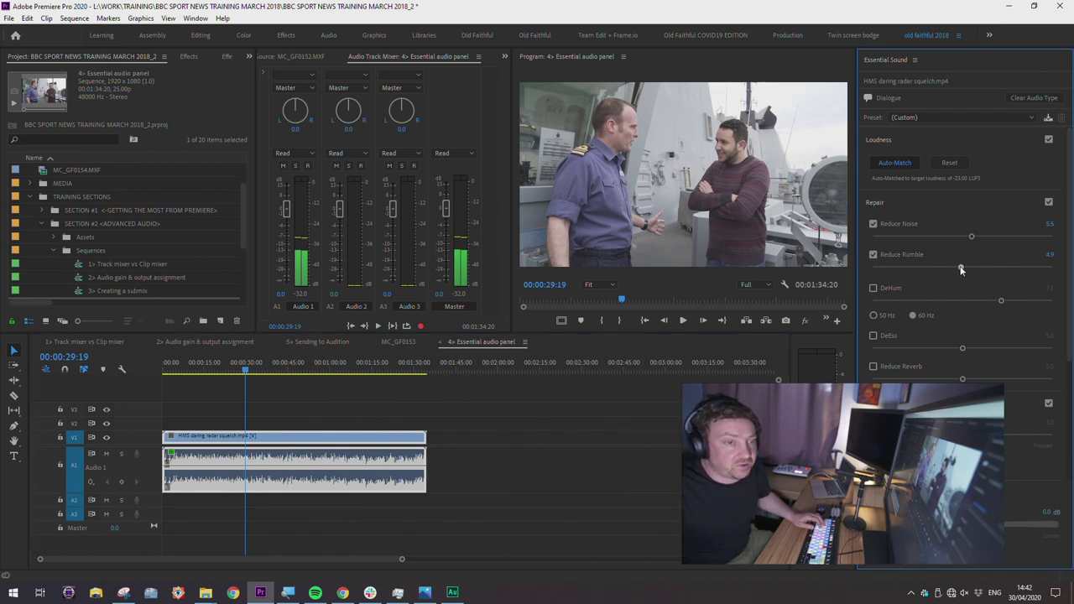
left_click_drag(963, 267, 956, 268)
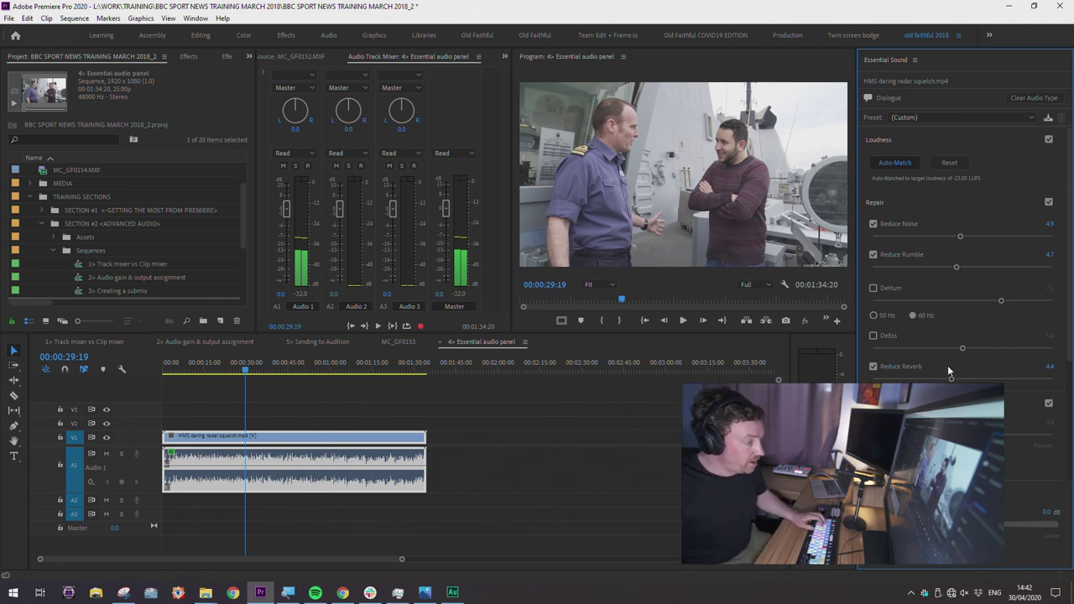
Place the playhead at about 37 seconds and collapse the Loudness and Repair sections
left_click(259, 372)
left_click_drag(262, 375, 268, 371)
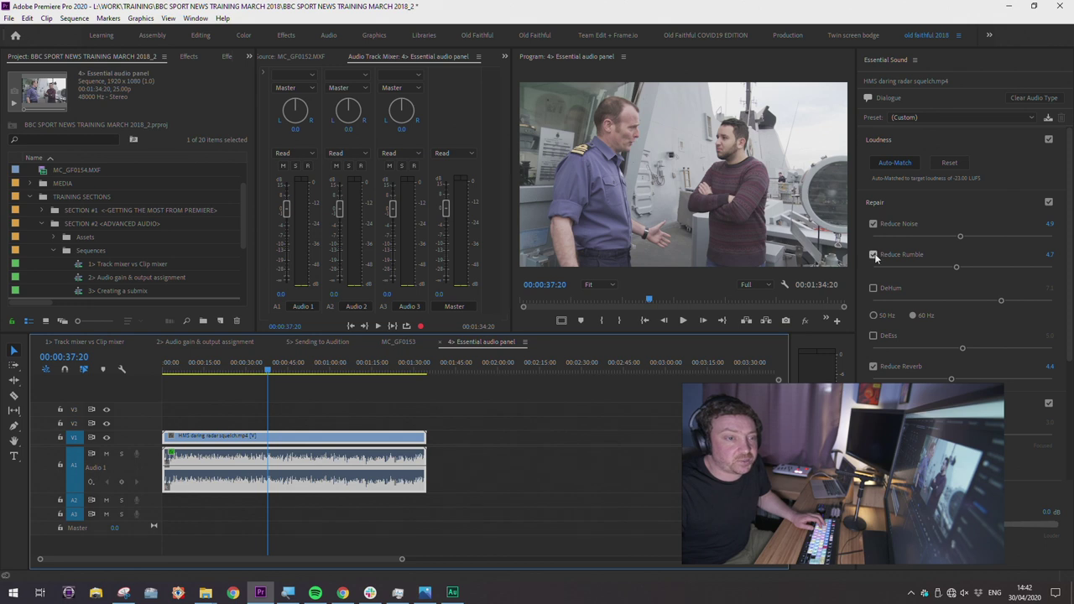
left_click(879, 141)
left_click(873, 163)
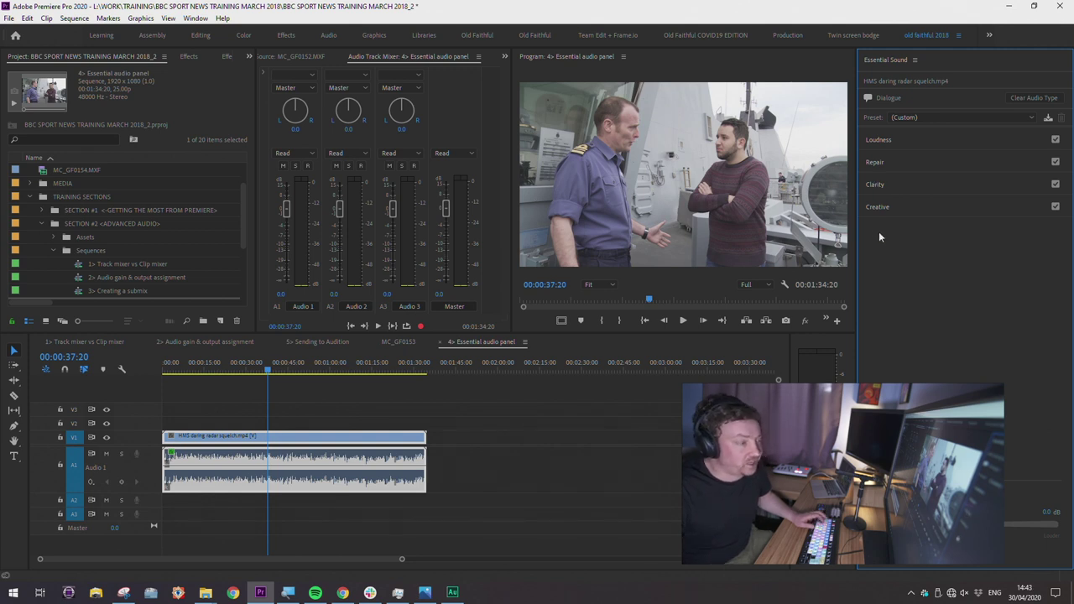
Play the repaired dialogue from about 26 seconds and again from 28 seconds to check the result
left_click(261, 368)
left_click_drag(262, 368, 244, 378)
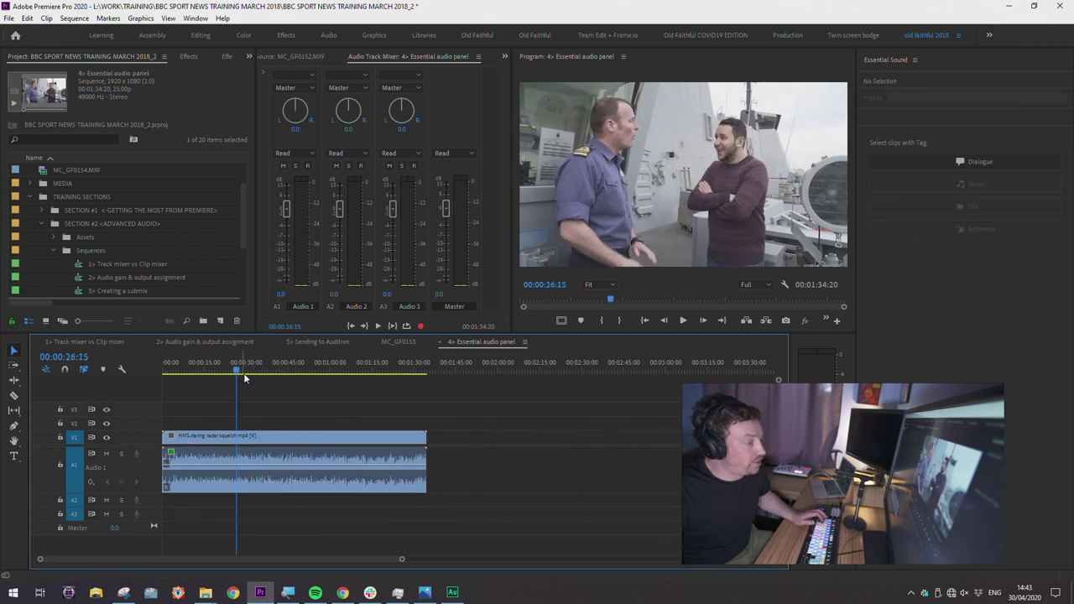
key("space")
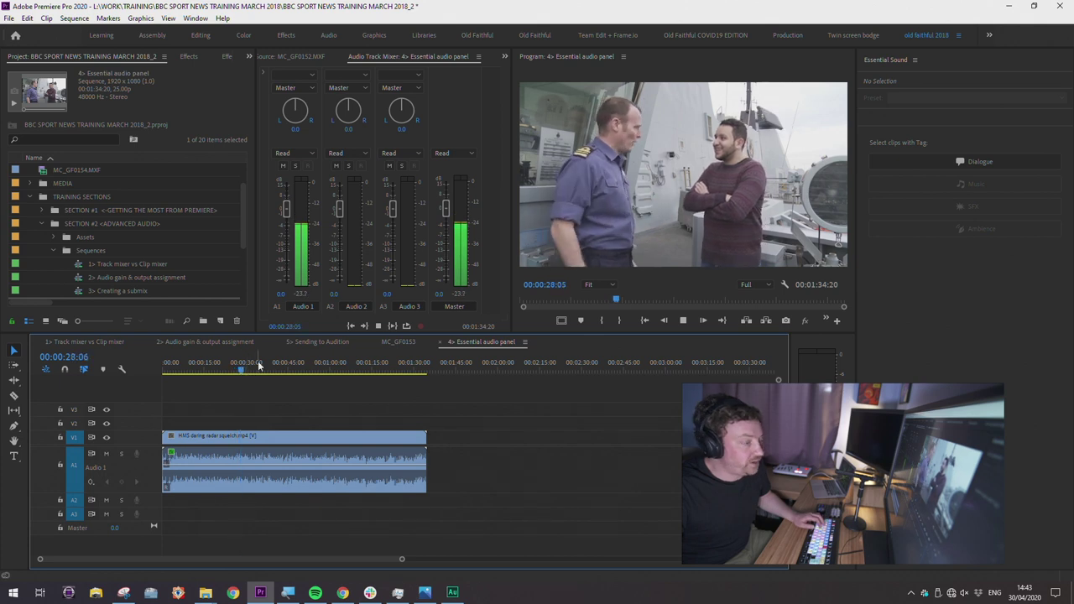
left_click(245, 371)
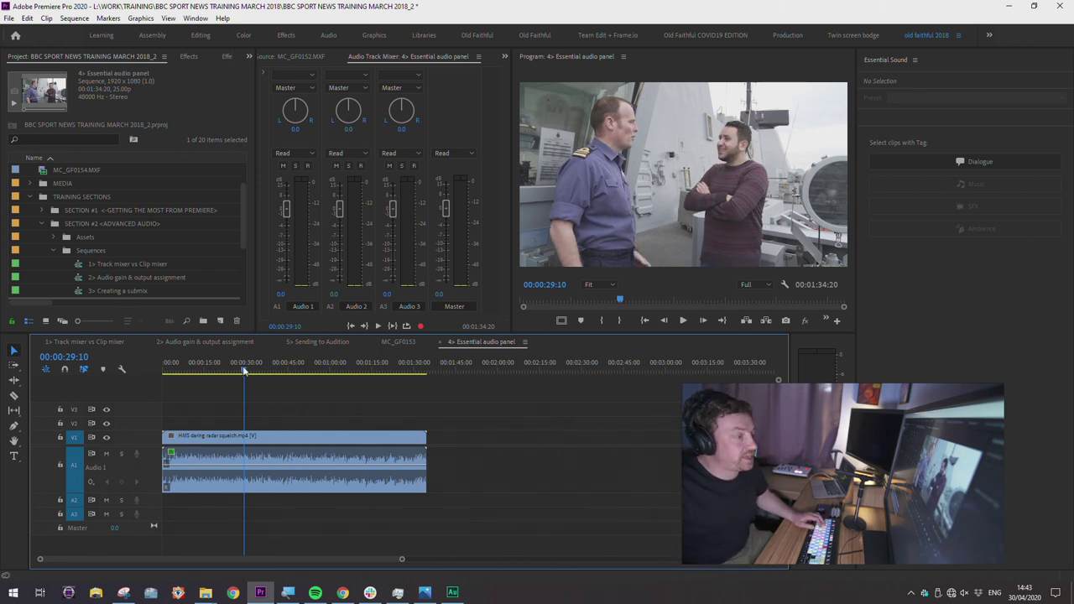
left_click_drag(245, 372, 240, 372)
key("space")
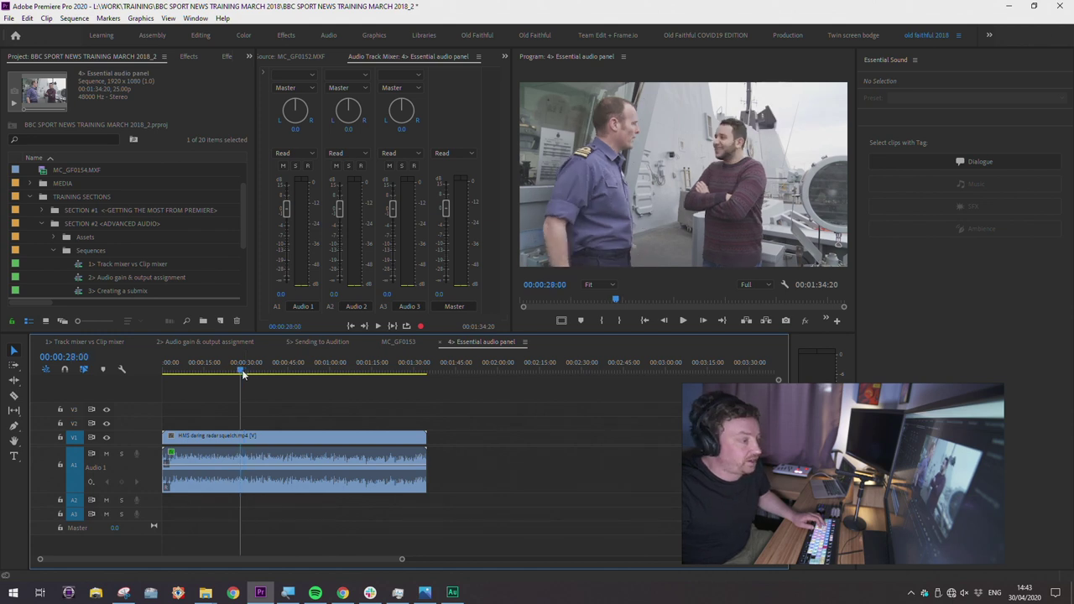
Scrub the dialogue clip between about 27 and 28 seconds to listen for the remaining noise
left_click_drag(245, 372, 242, 371)
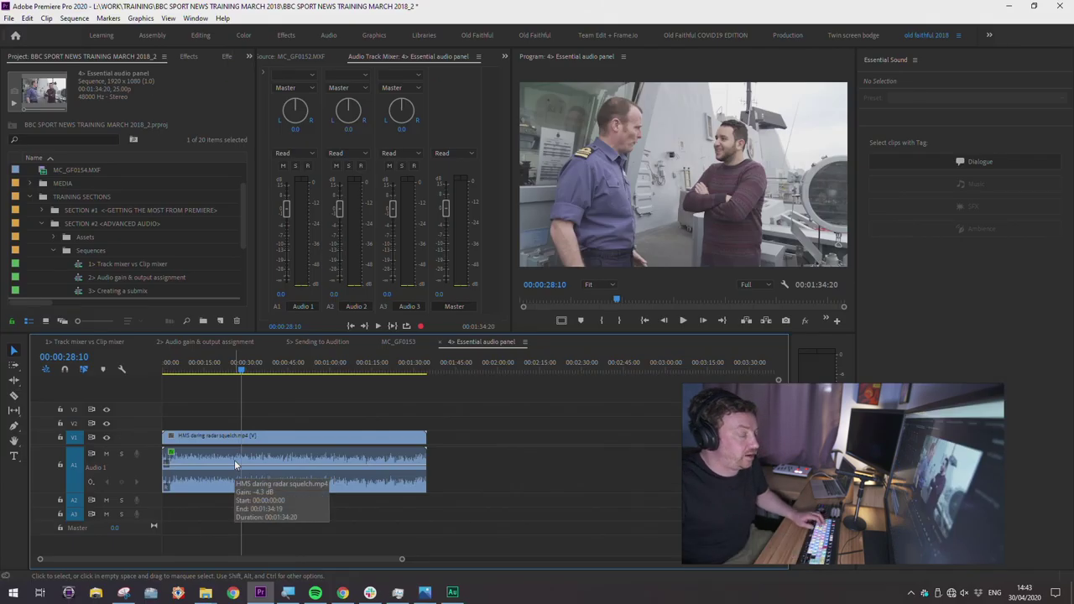
left_click(234, 372)
left_click_drag(233, 372, 240, 373)
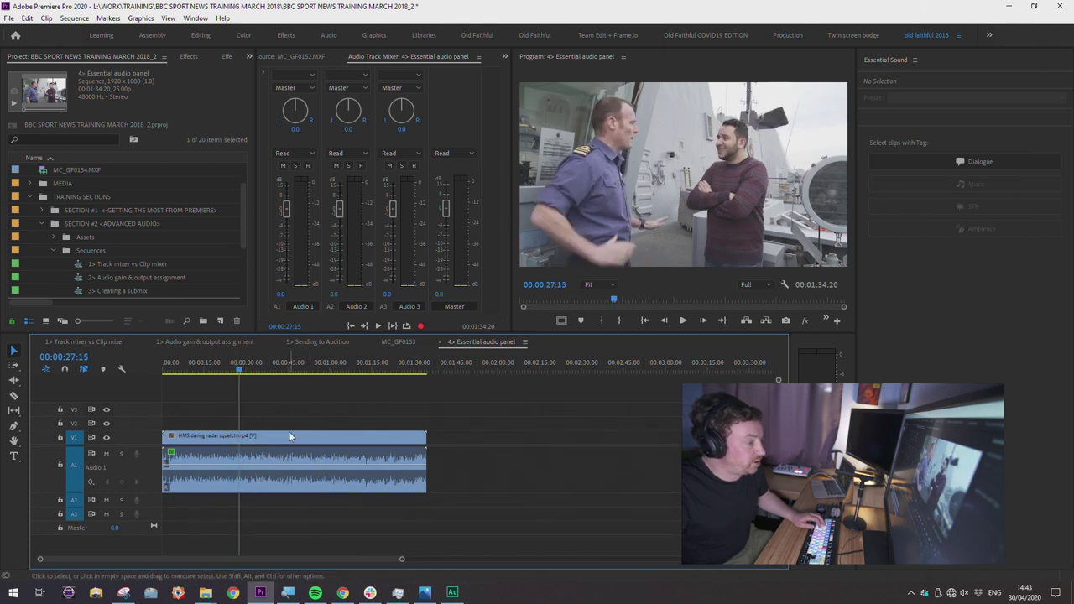
Send the HMS daring radar squelch audio clip to Adobe Audition for editing and dismiss the entry point error
right_click(271, 456)
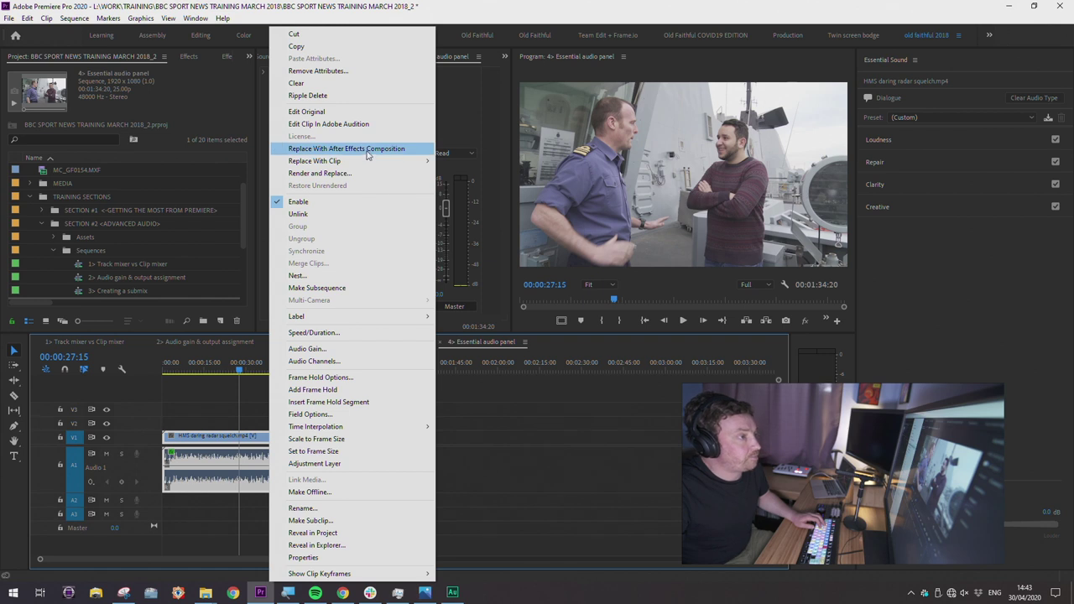
left_click(320, 173)
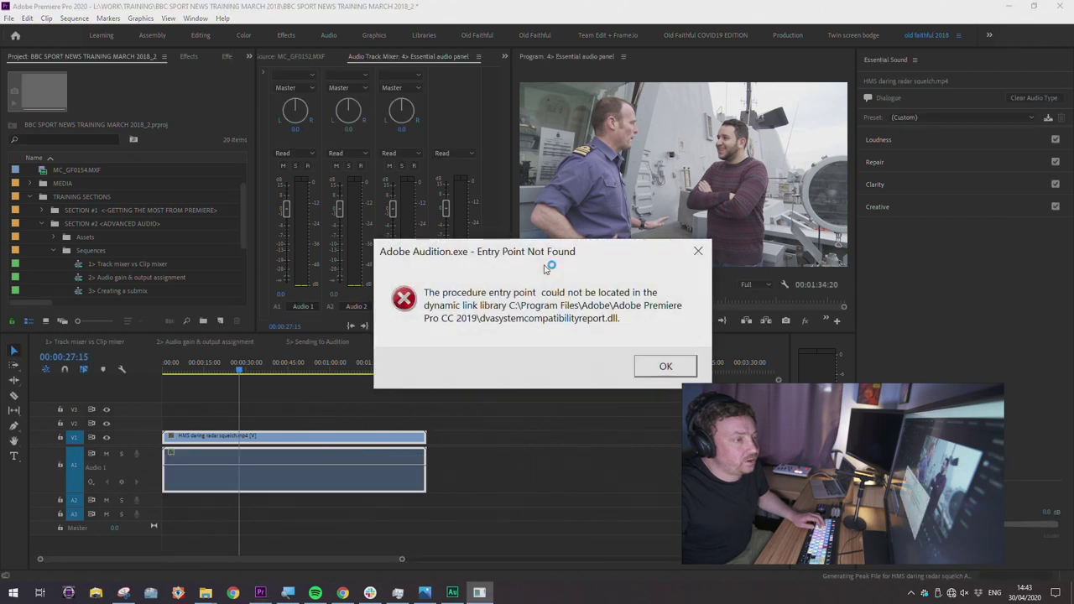
left_click(660, 366)
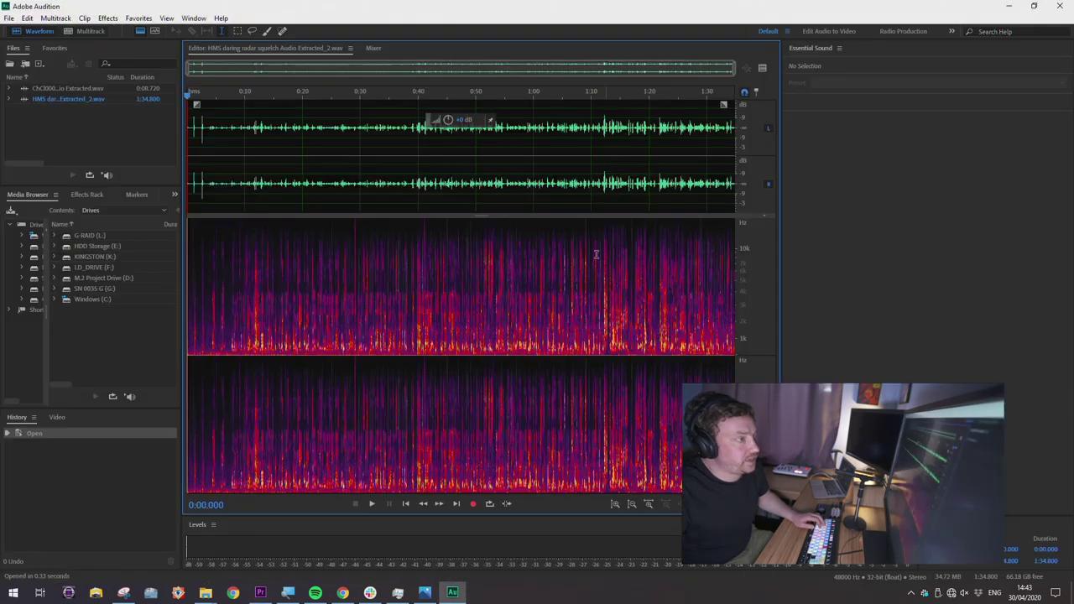
Enlarge the spectral frequency display below the waveform and widen the editor area
left_click_drag(438, 217, 437, 206)
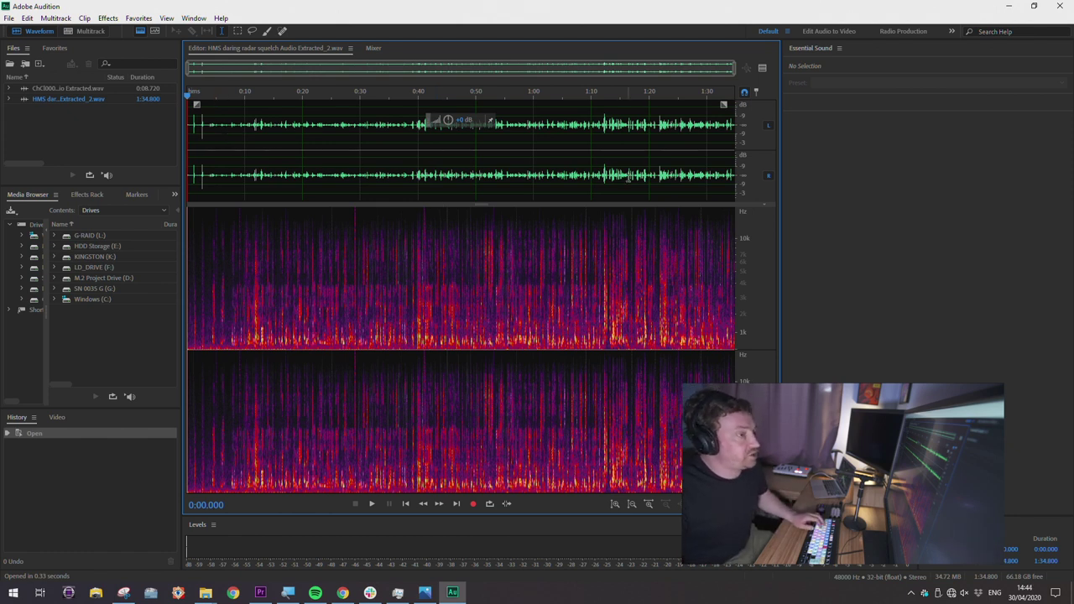
left_click_drag(780, 173, 801, 174)
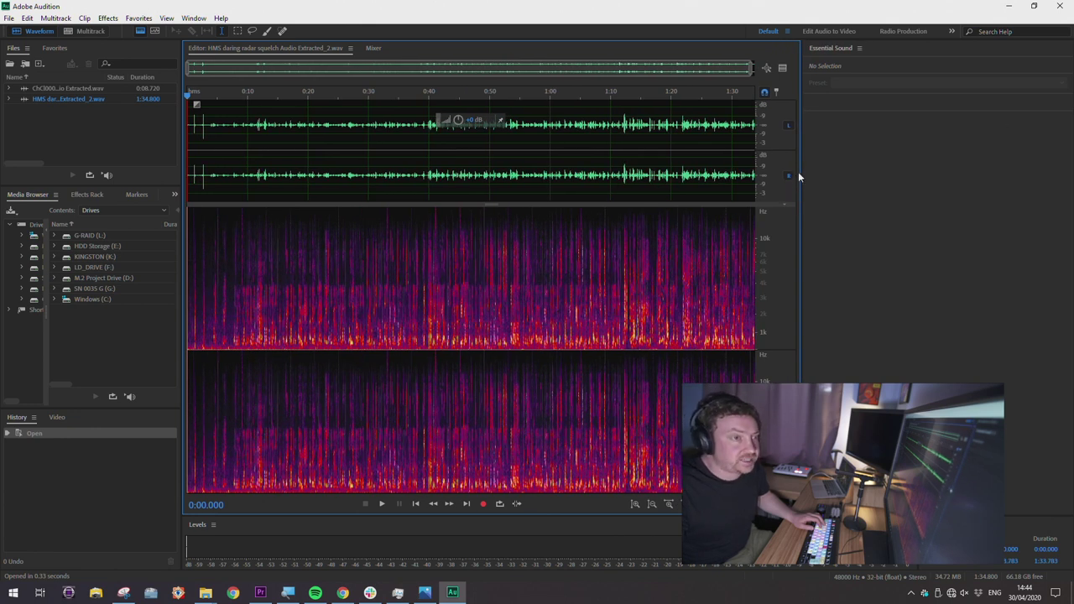
left_click_drag(801, 174, 808, 175)
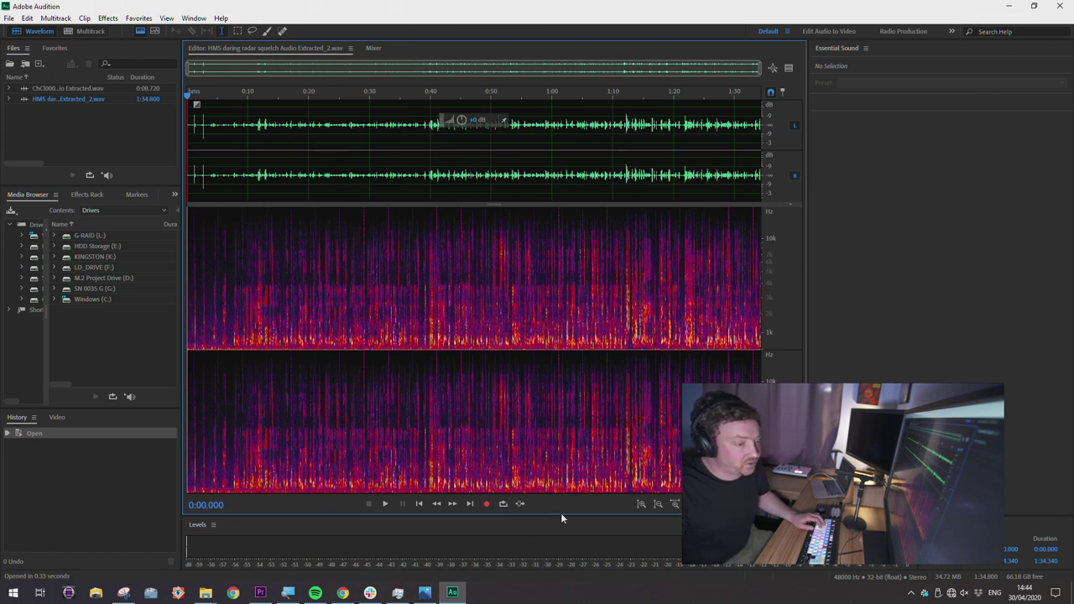
left_click_drag(560, 514, 560, 499)
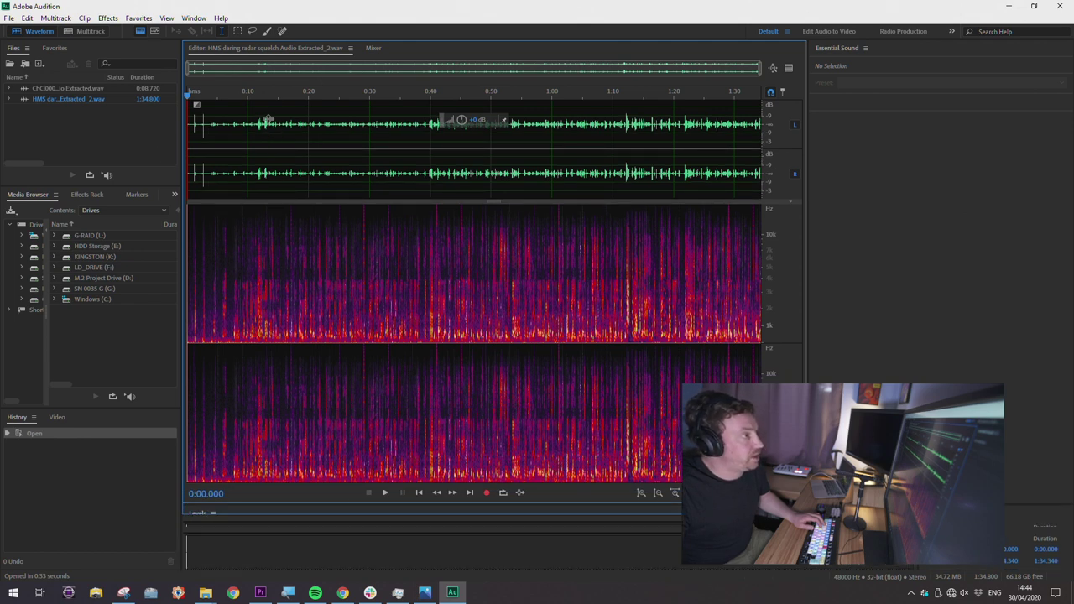
Play the extracted audio from about 8 seconds and stop it
left_click(250, 94)
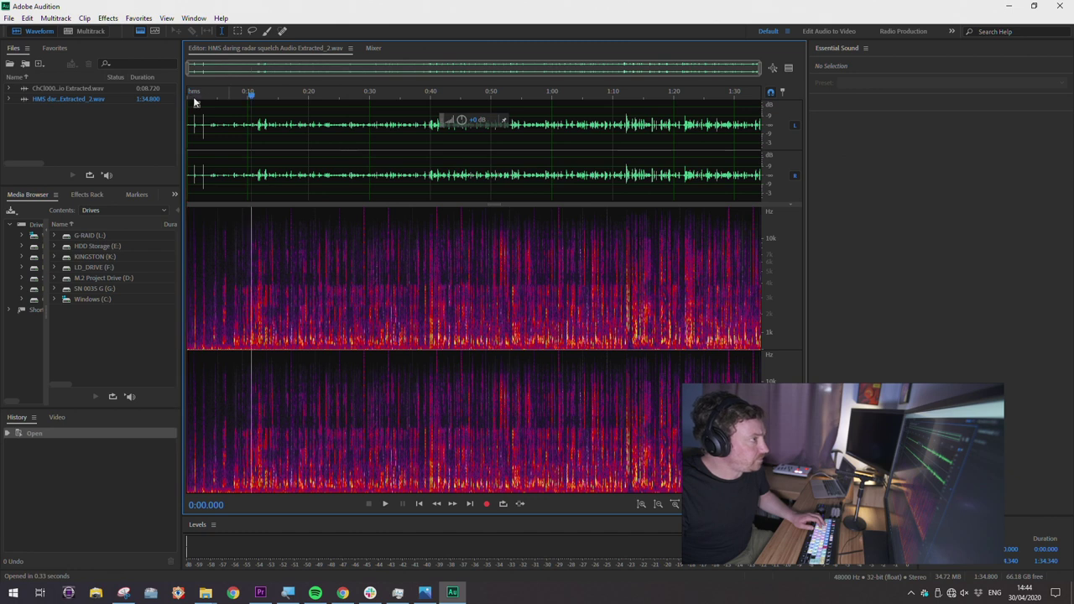
left_click(238, 94)
key("space")
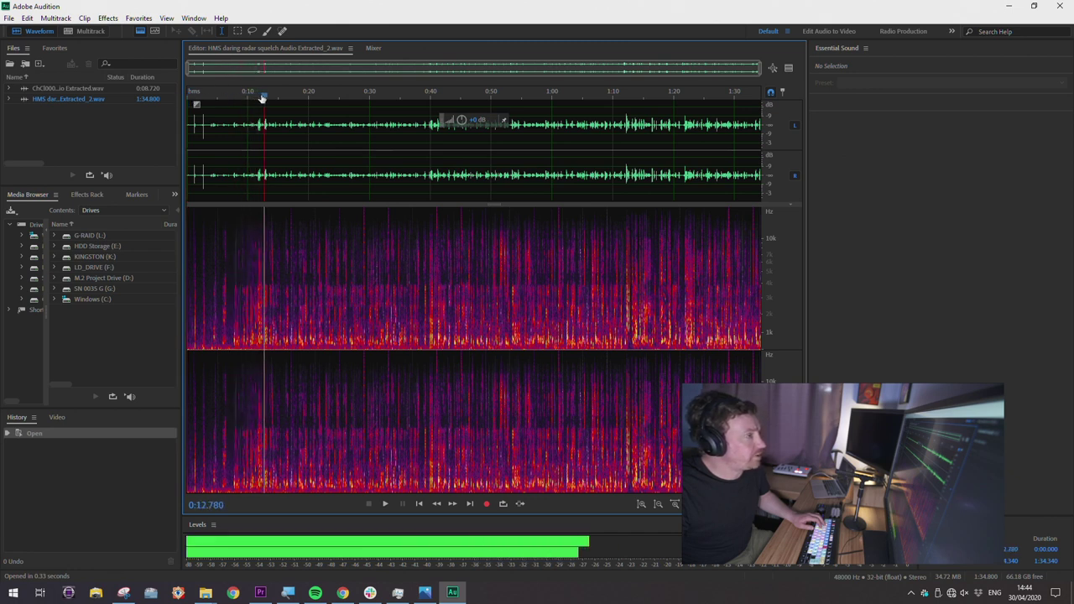
key("space")
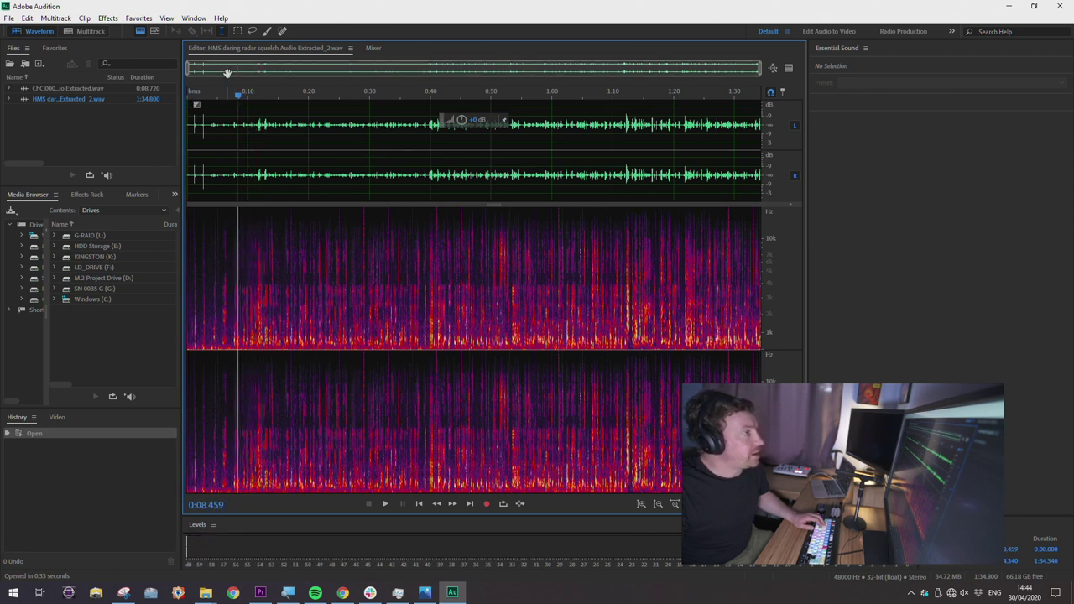
Toggle the spectral frequency display off and on to compare it with the waveform-only view
left_click(140, 31)
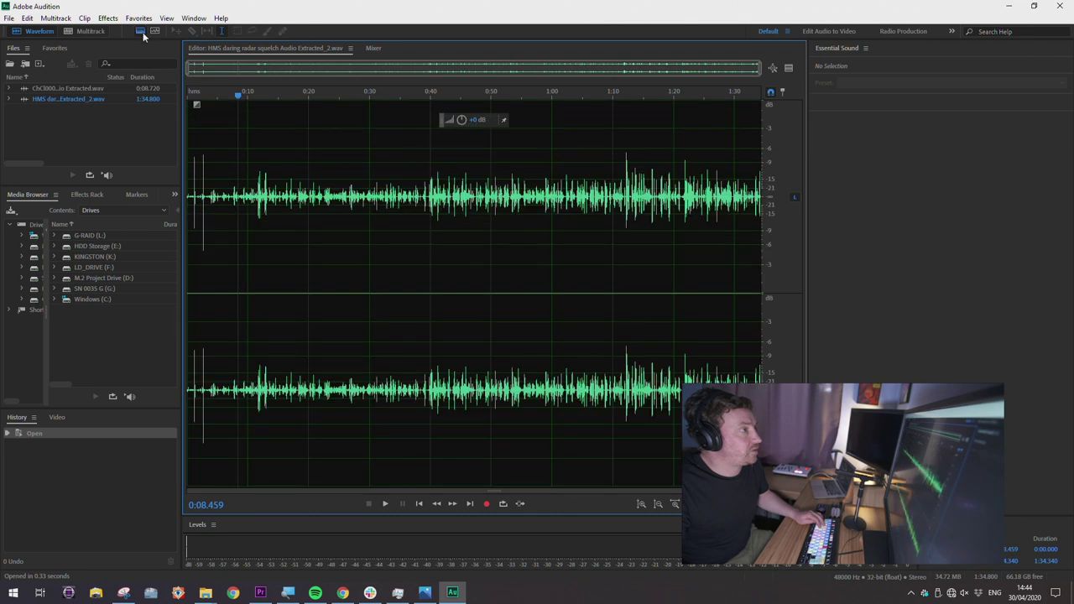
left_click(140, 31)
left_click(142, 31)
left_click(140, 31)
left_click(140, 31)
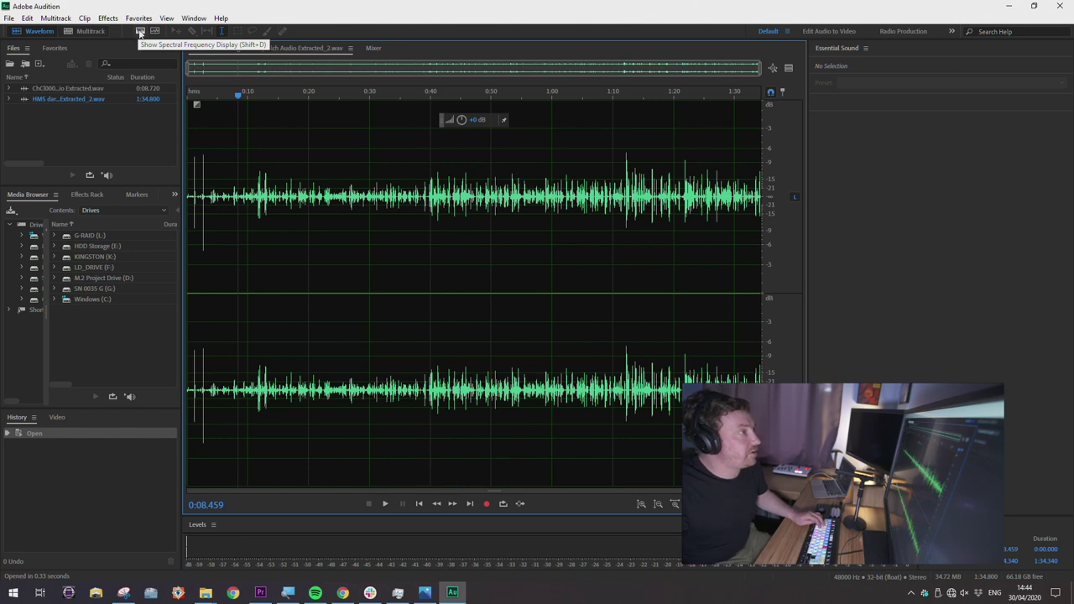
left_click(140, 31)
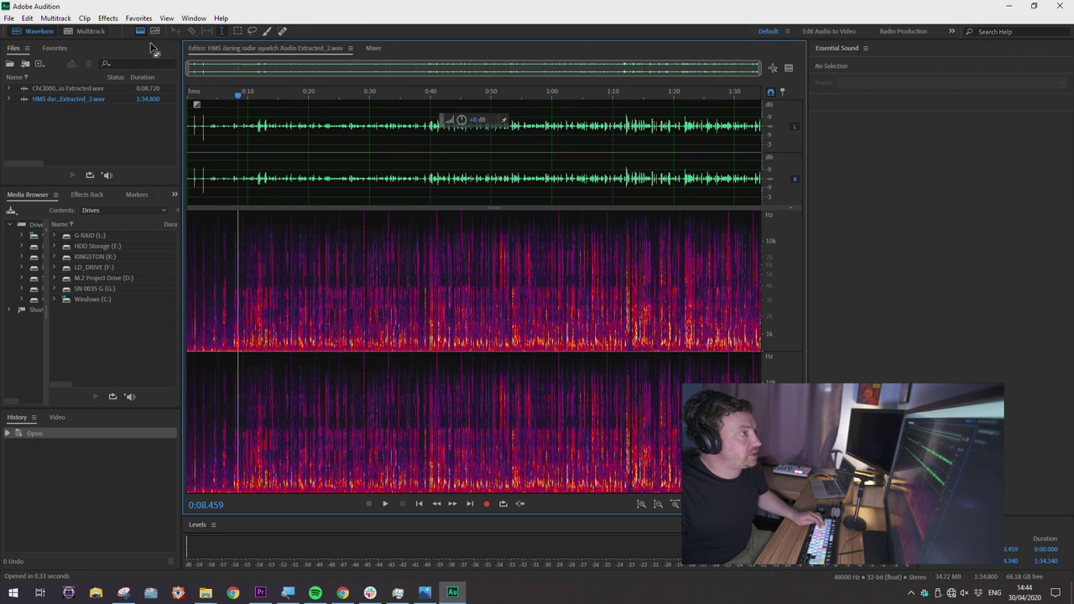
Move the playhead to about 4.7 seconds, magnify the opening of the recording and widen the editor further
left_click_drag(240, 97, 216, 96)
key("equal")
key("equal")
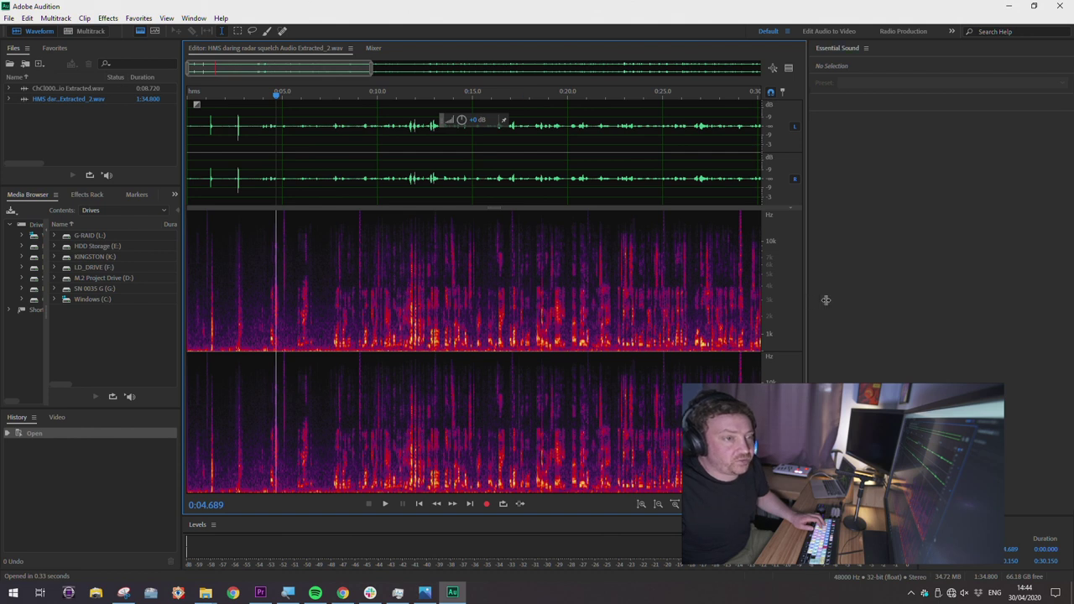
left_click_drag(807, 319, 856, 353)
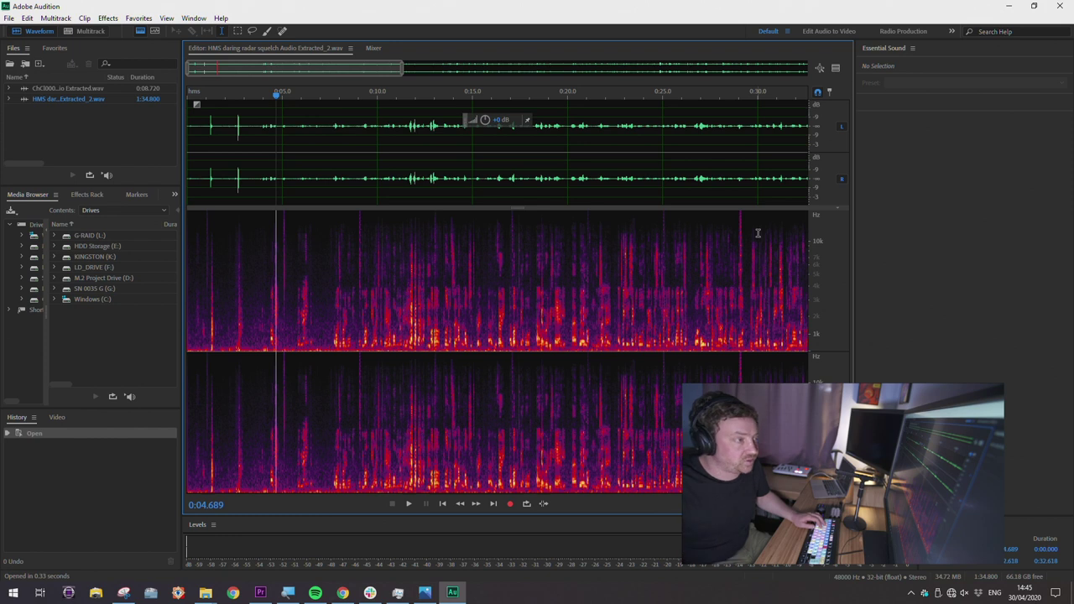
Scrub between about 3.9 and 4.8 seconds and examine the first spoken words in the spectral display
left_click_drag(276, 95, 261, 95)
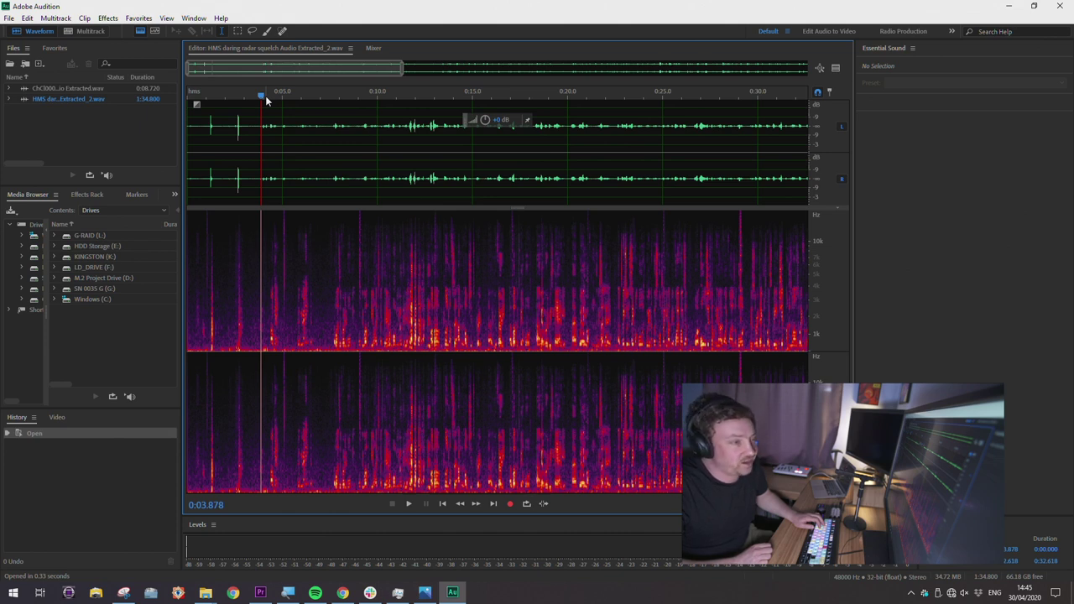
left_click(278, 95)
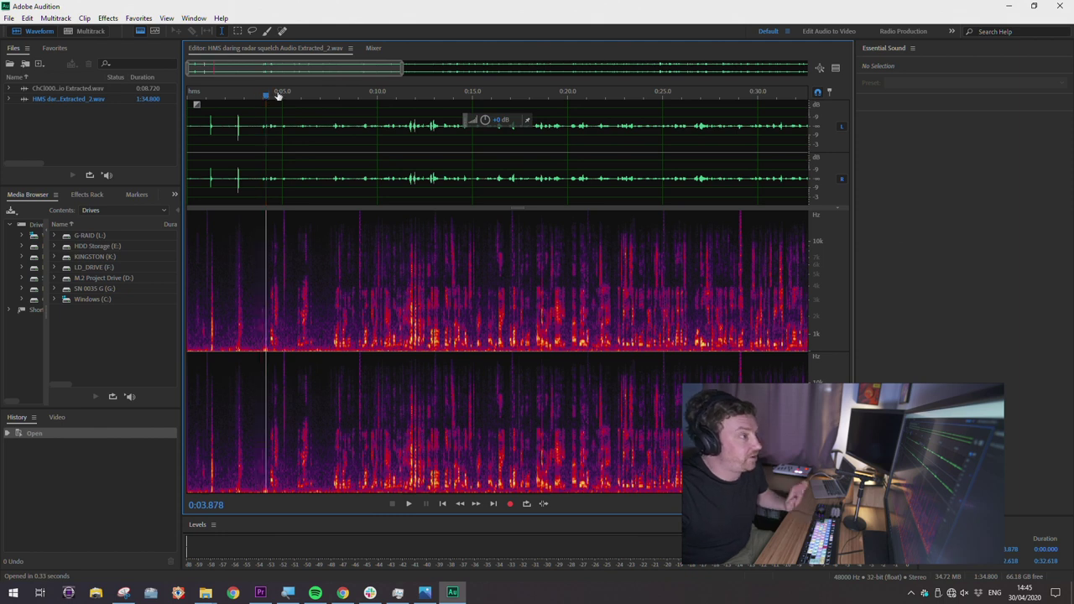
left_click(278, 95)
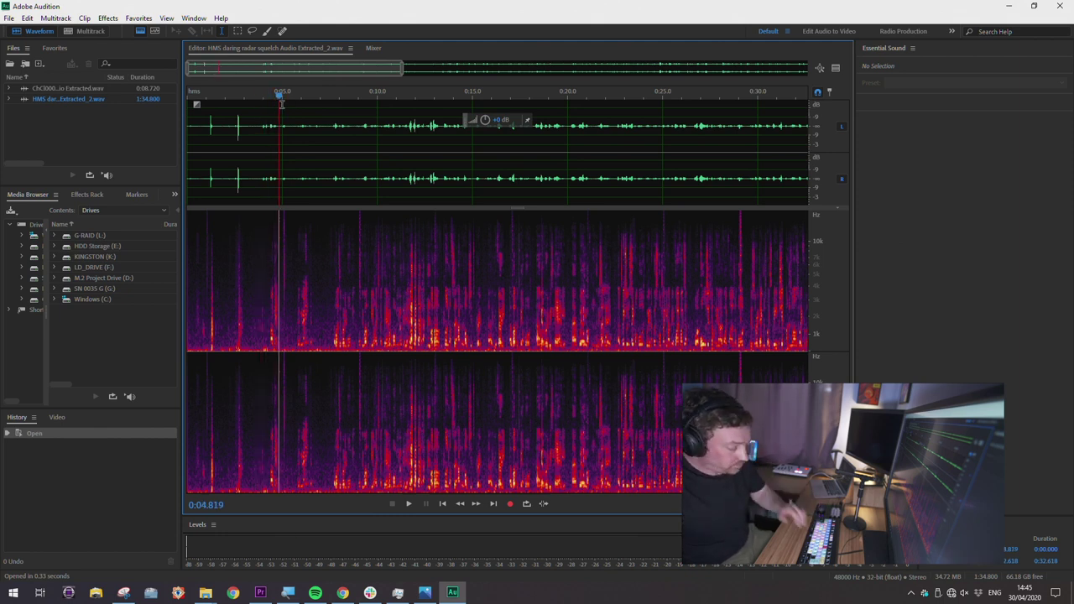
left_click_drag(275, 96, 270, 96)
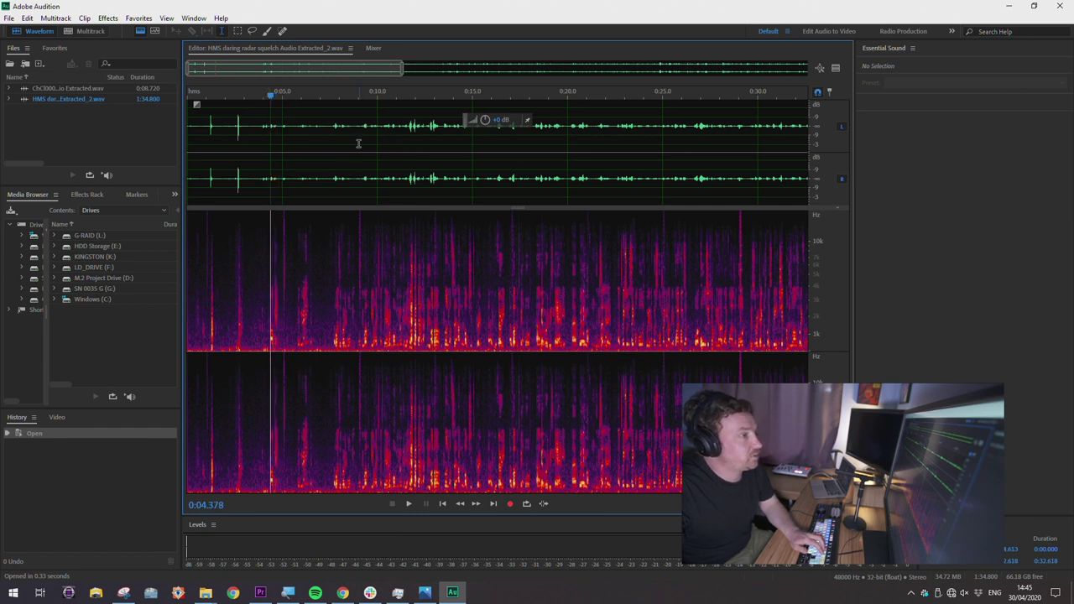
scroll(492, 150, "up", 4)
scroll(530, 106, "up", 4)
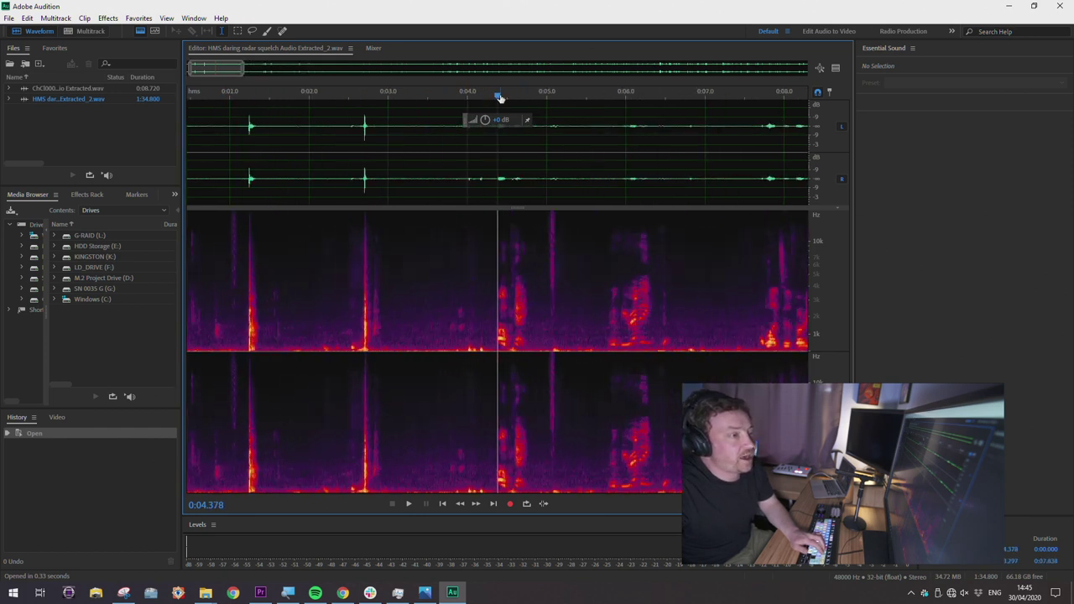
Examine the speech around 4.5 to 5 seconds, then play the recording from about 4.6 seconds
left_click(571, 98)
left_click_drag(215, 68, 223, 67)
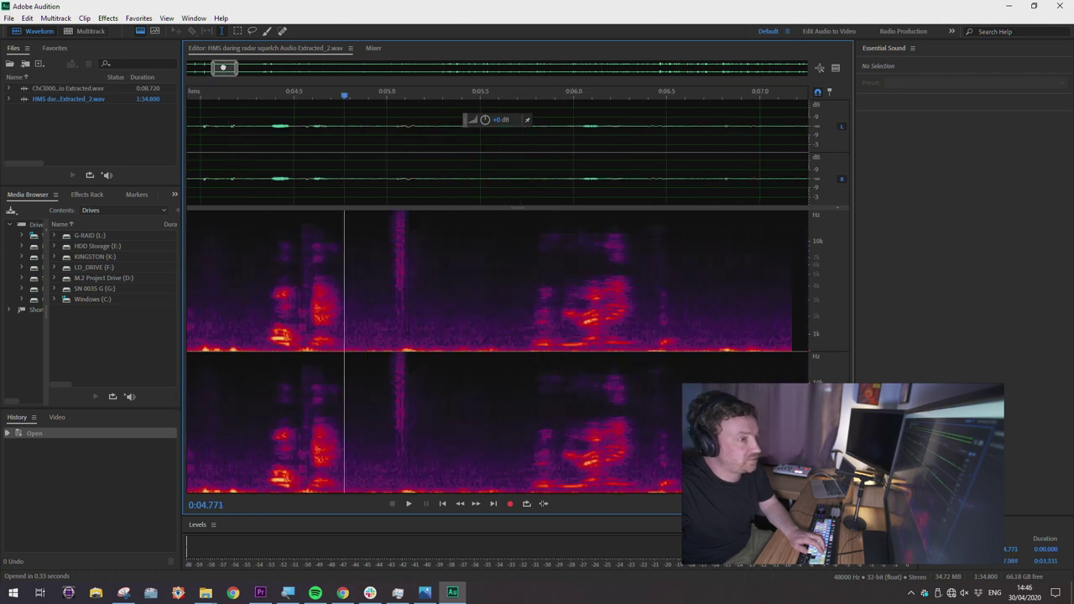
left_click(364, 97)
left_click_drag(371, 94, 308, 95)
key("minus")
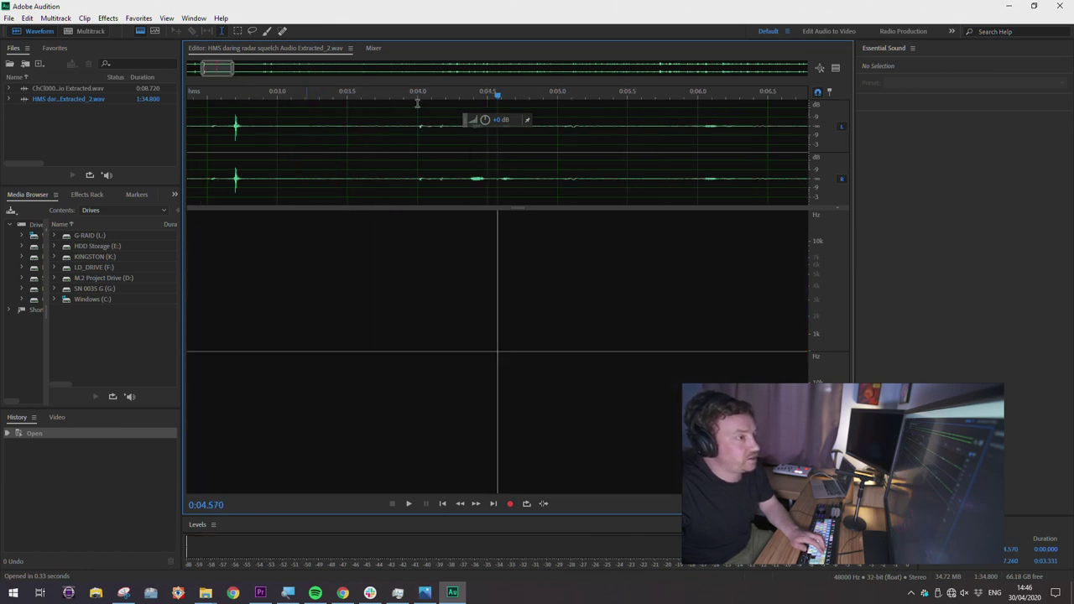
key("space")
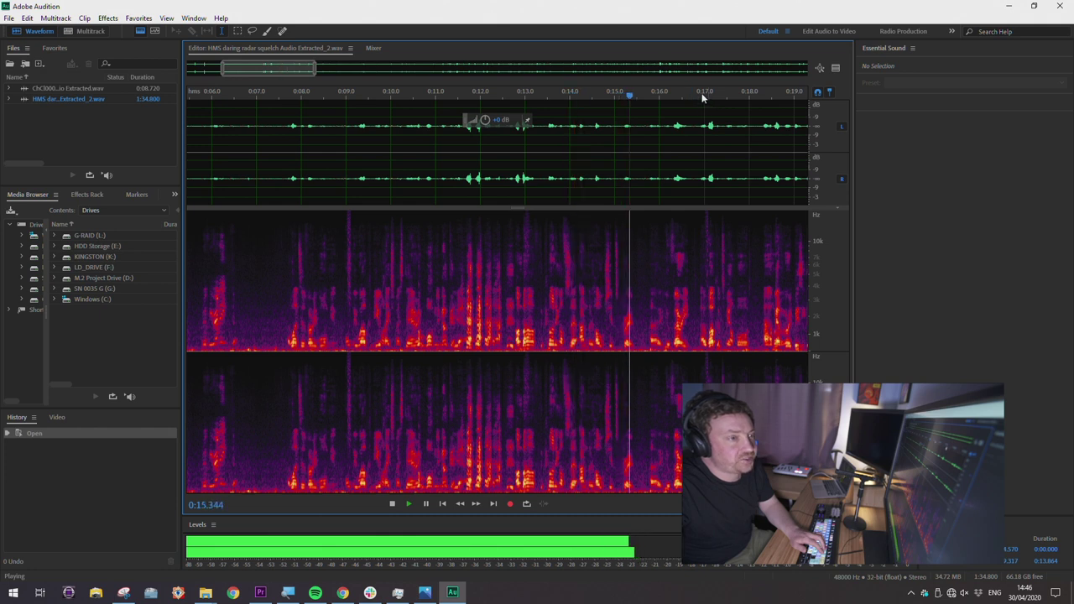
Stop playback and magnify the spectral display around the vertical noise burst at about 17 seconds
left_click(700, 96)
key("equal")
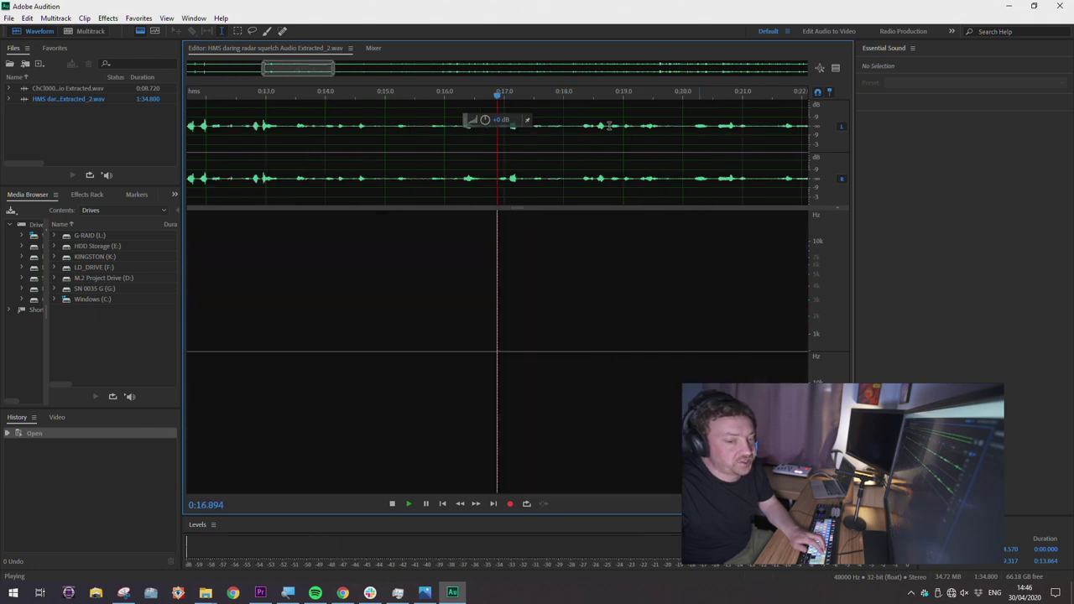
key("equal")
left_click(455, 96)
key("equal")
key("space")
left_click(401, 97)
key("equal")
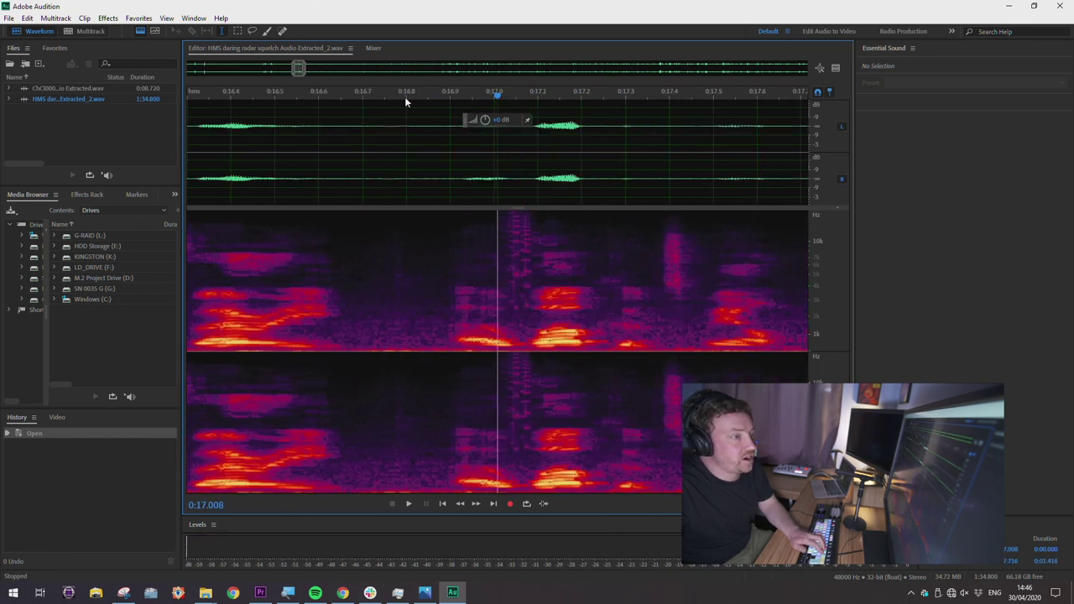
Scrub around the noise burst at about 17 seconds and examine the spectrum beside it
left_click(512, 96)
left_click_drag(512, 96, 492, 107)
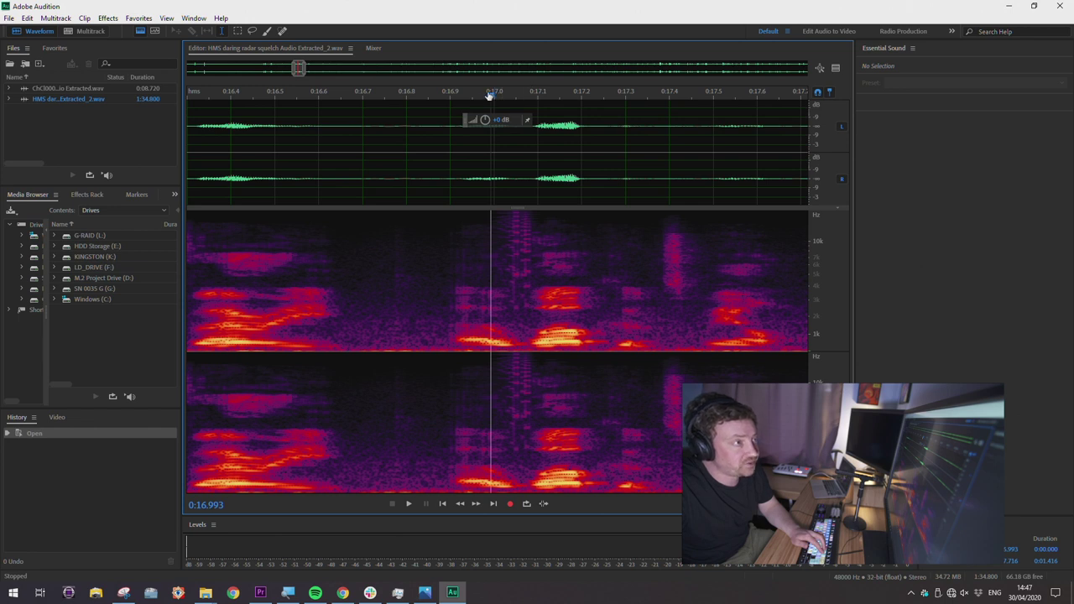
left_click(432, 97)
left_click(410, 97)
scroll(408, 97, "down", 2)
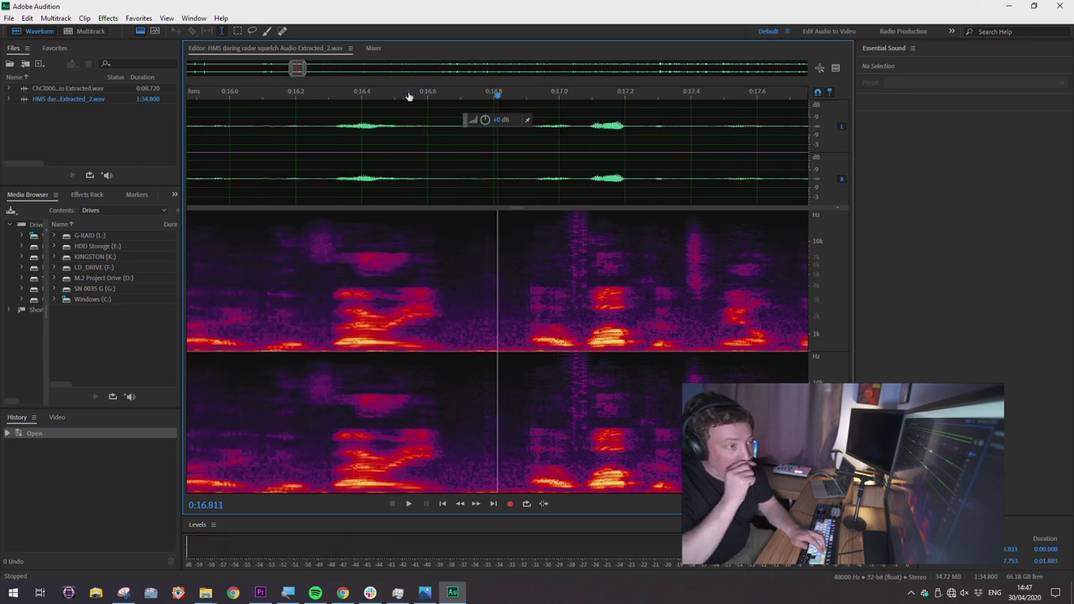
scroll(323, 71, "down", 2)
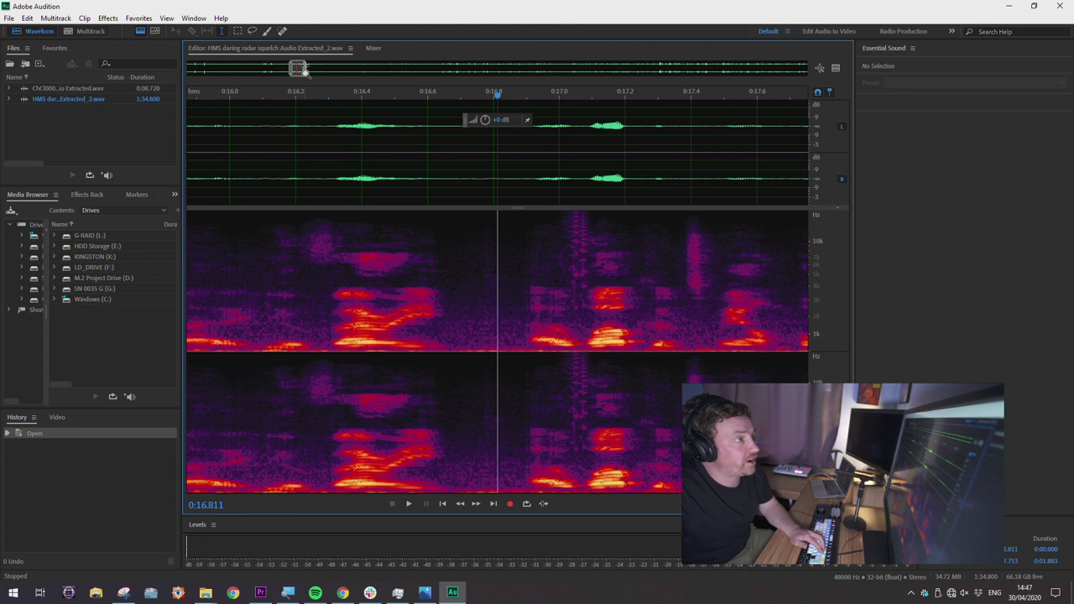
Play the section leading into the noise burst and place the playhead at 0:16.945
key("space")
left_click(334, 96)
scroll(369, 91, "up", 1)
key("space")
left_click(491, 97)
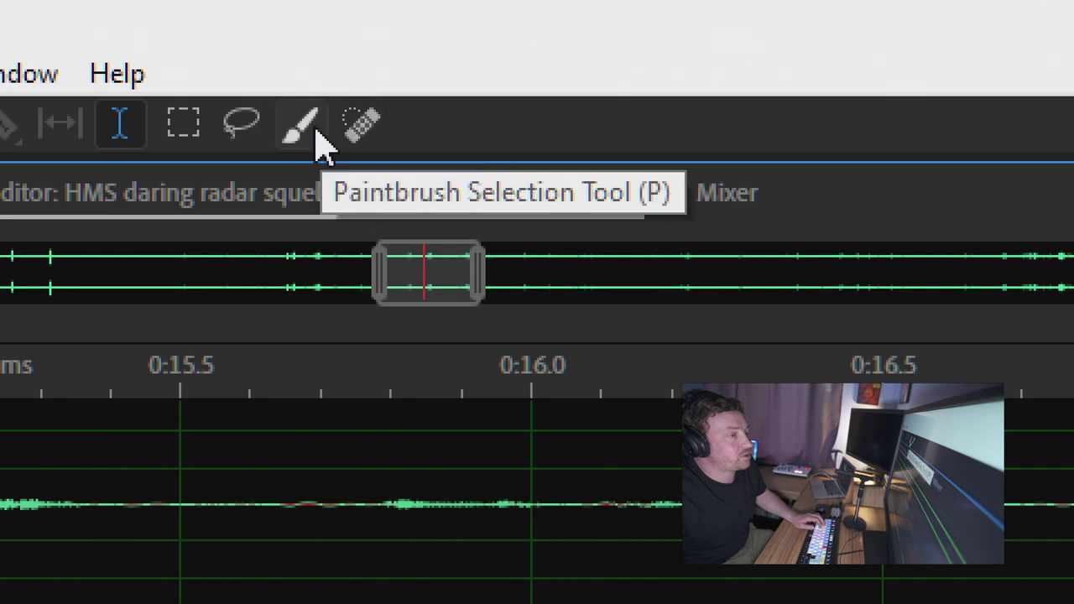
Paint out the vertical noise burst just after 17.0 seconds with the 66 px Spot Healing Brush and replay that passage
left_click(364, 129)
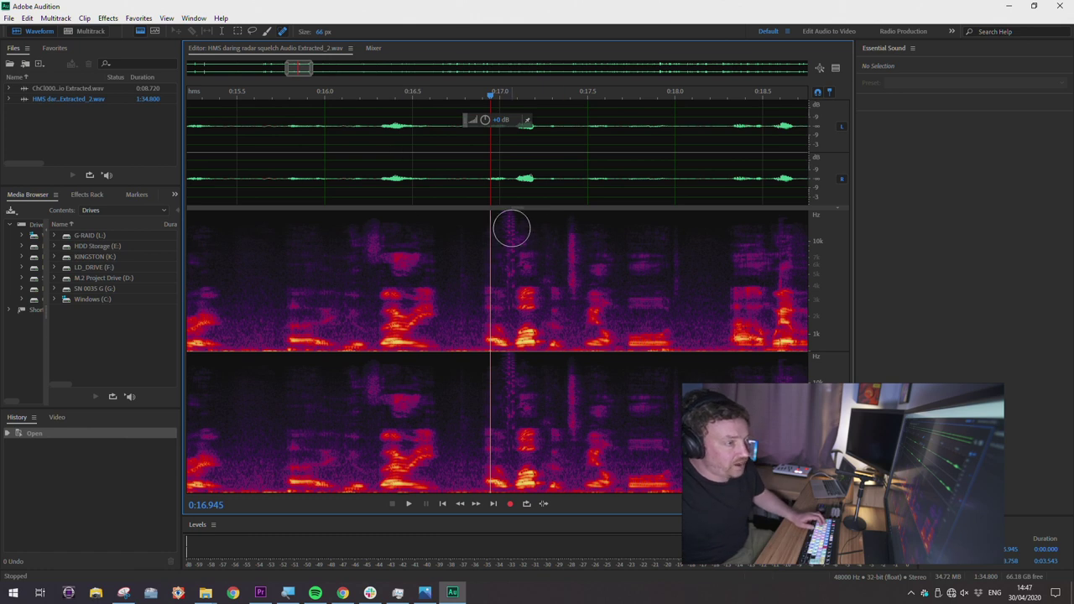
key("equal")
key("equal")
key("equal")
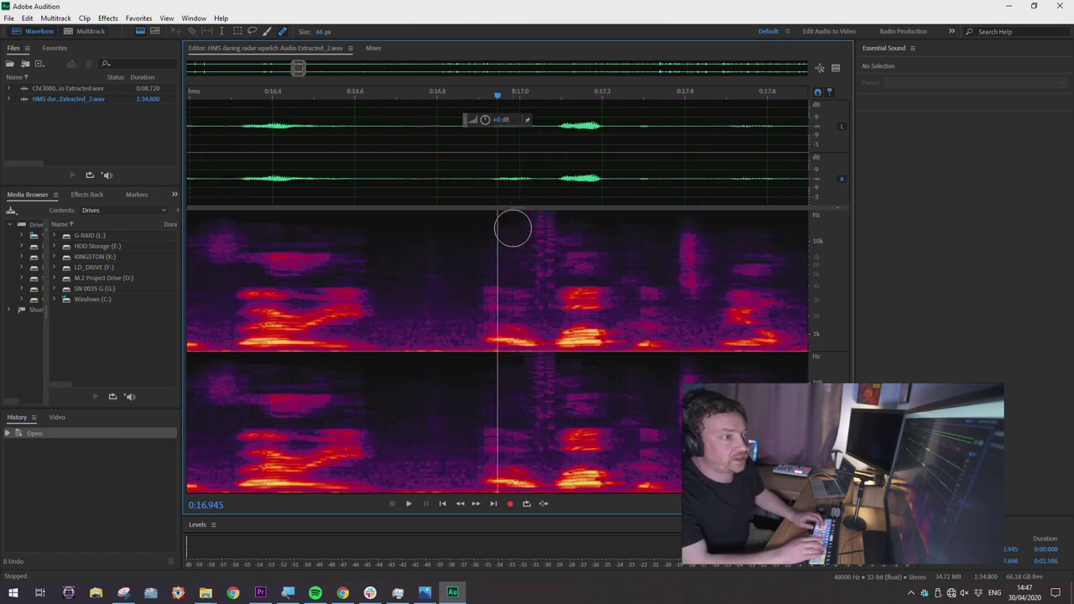
left_click(543, 218)
left_click_drag(543, 218, 543, 359)
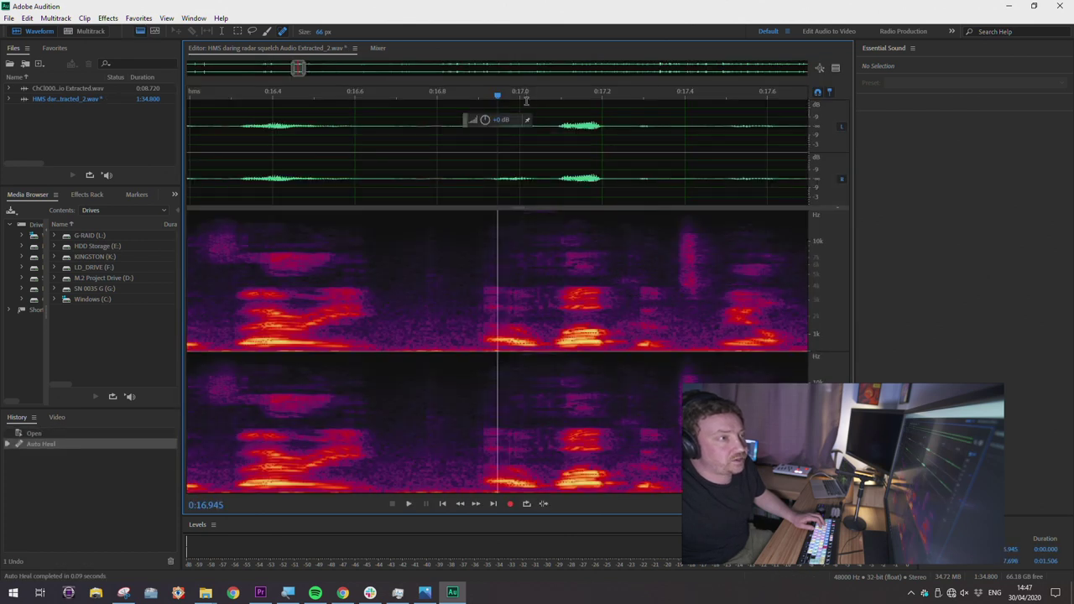
left_click_drag(501, 95, 380, 98)
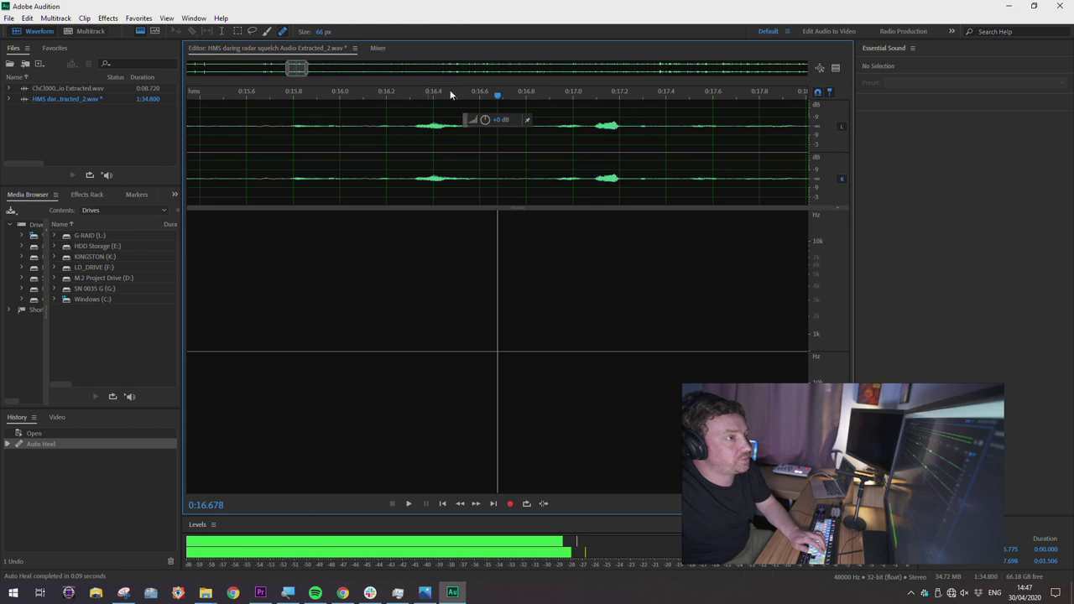
Replay the repaired passage around 17 seconds and let playback continue into the dialogue beyond it
key("space")
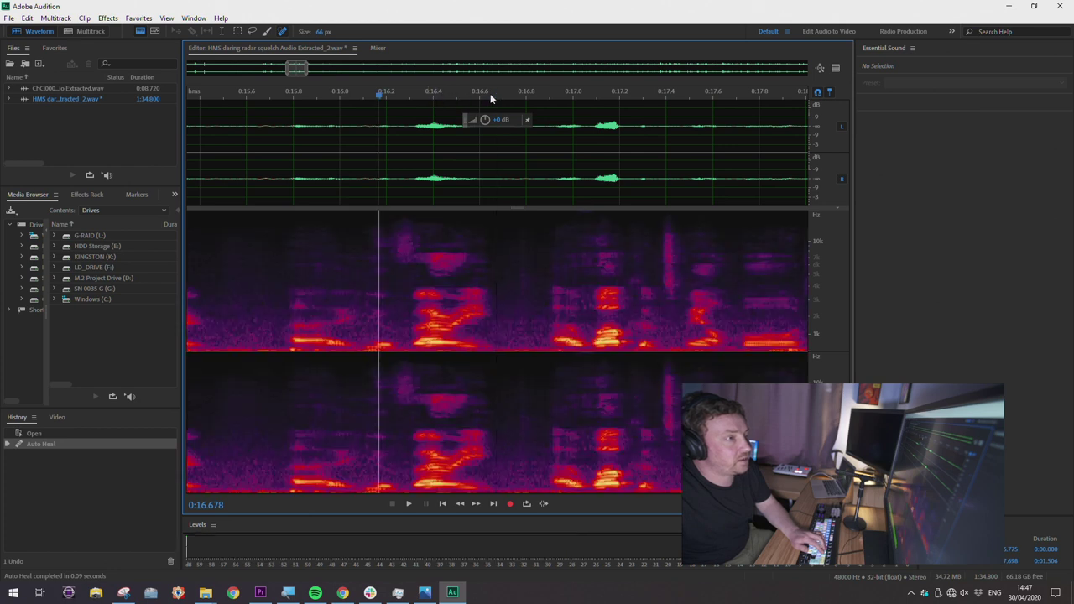
key("space")
scroll(605, 113, "down", 2)
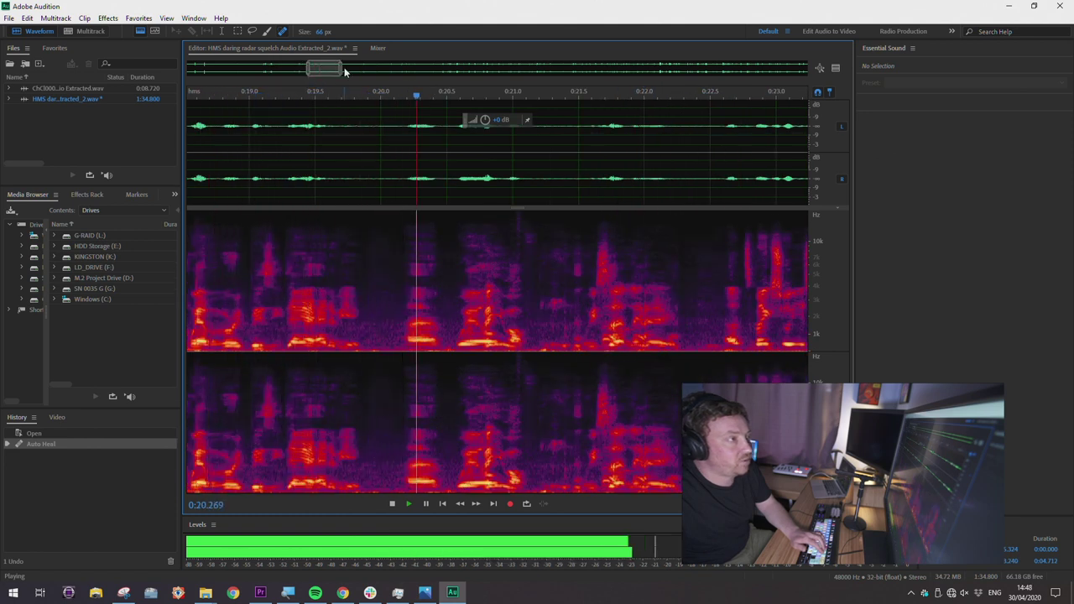
Stop playback and locate the vertical noise burst at about 41 seconds, placing the playhead on it at 0:41.028
left_click(454, 74)
key("space")
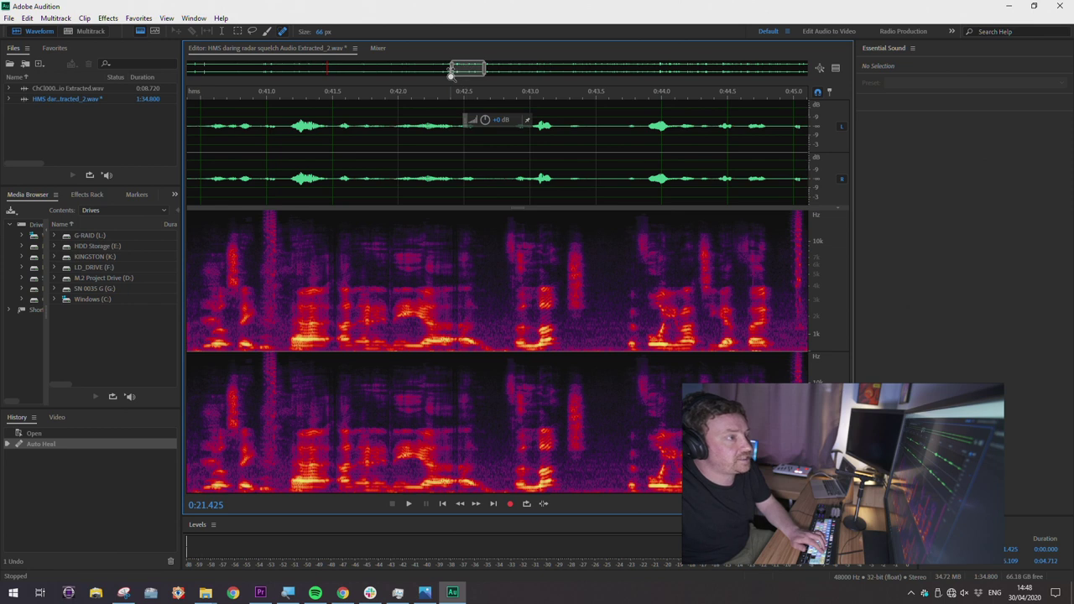
left_click_drag(467, 70, 504, 71)
left_click_drag(328, 94, 304, 94)
key("equal")
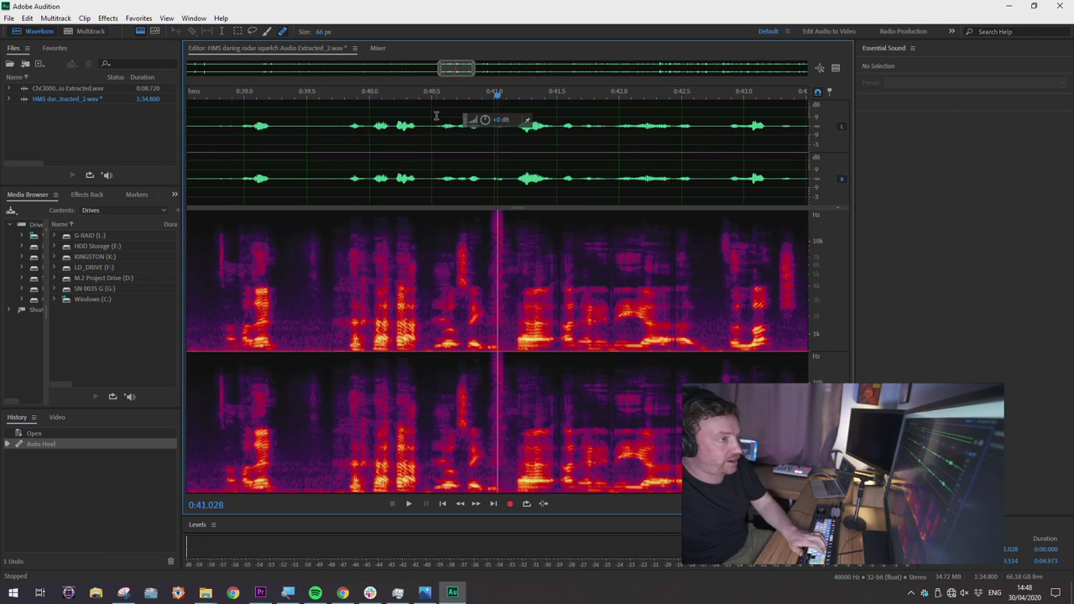
Play the section around the burst at about 41 seconds from several starting points and place the playhead just before it at 0:40.933
key("equal")
left_click_drag(497, 94, 283, 94)
key("space")
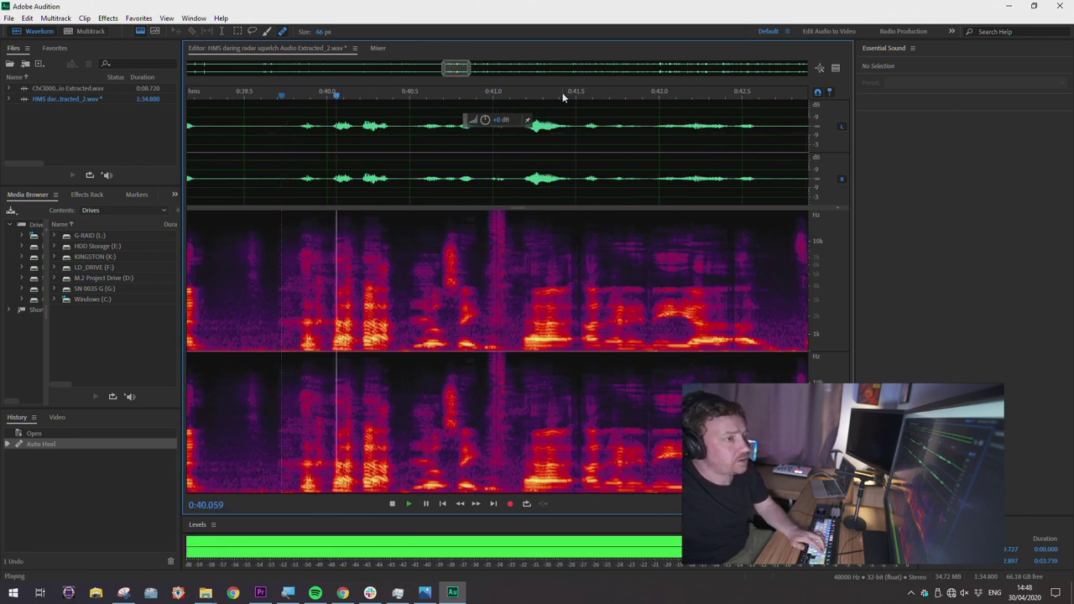
key("space")
left_click_drag(523, 94, 346, 98)
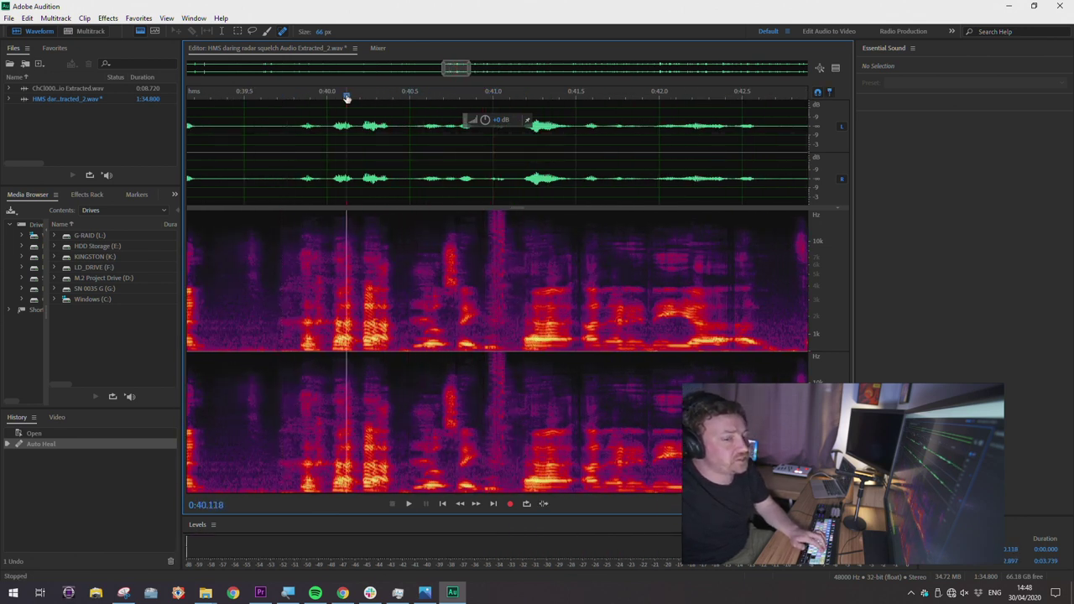
key("space")
key("space")
left_click_drag(520, 97, 483, 99)
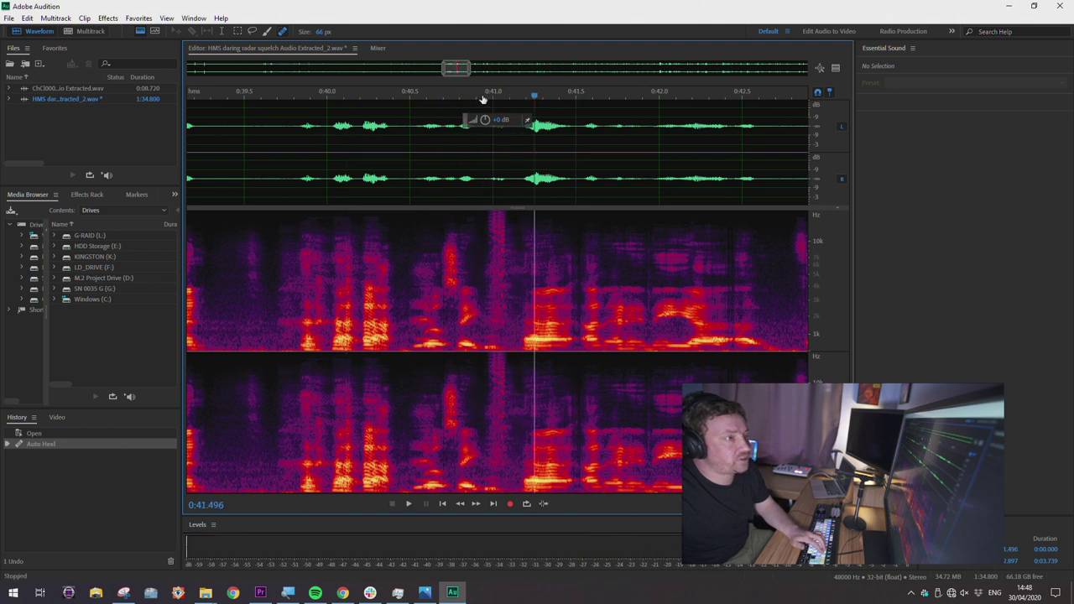
left_click(483, 99)
Paint out the vertical noise burst at about 41.0 seconds with the 66 px Spot Healing Brush and heal its leftover at the highest frequencies
scroll(381, 98, "right", 1)
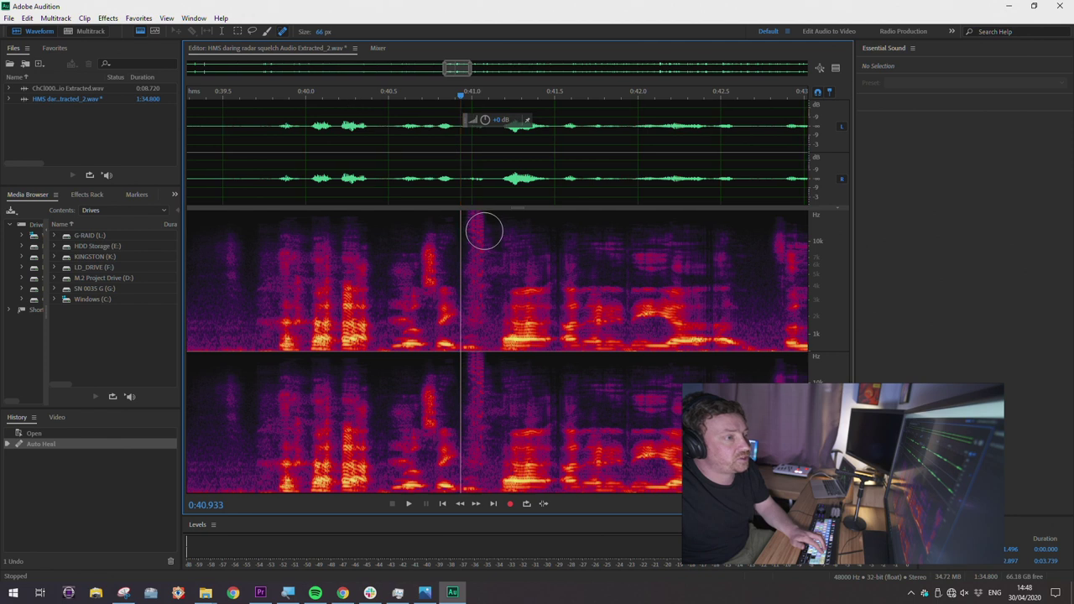
scroll(476, 215, "up", 2)
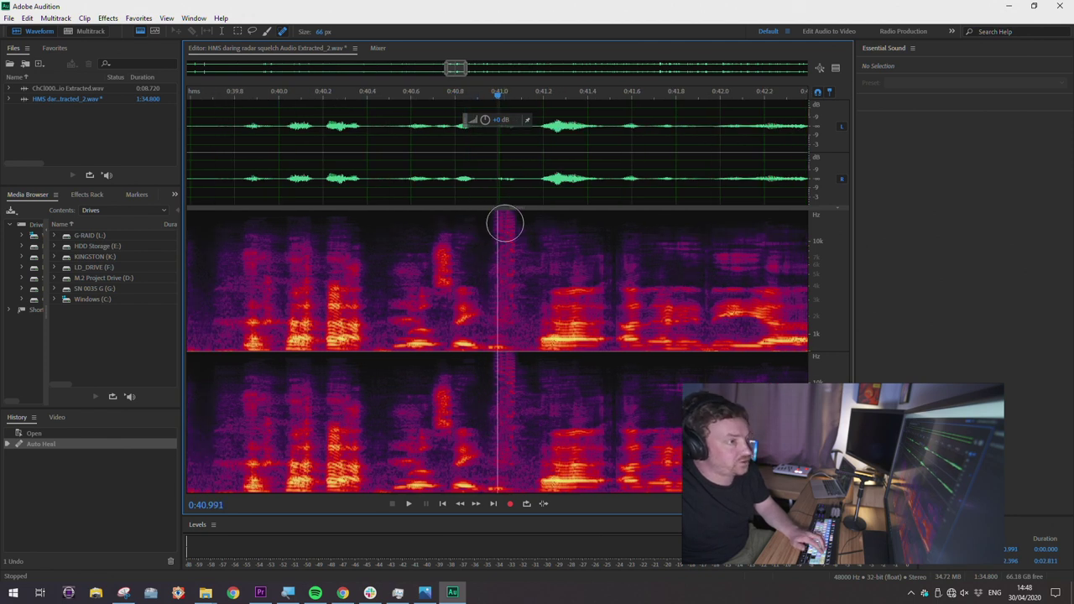
scroll(509, 221, "up", 1)
left_click_drag(506, 219, 503, 366)
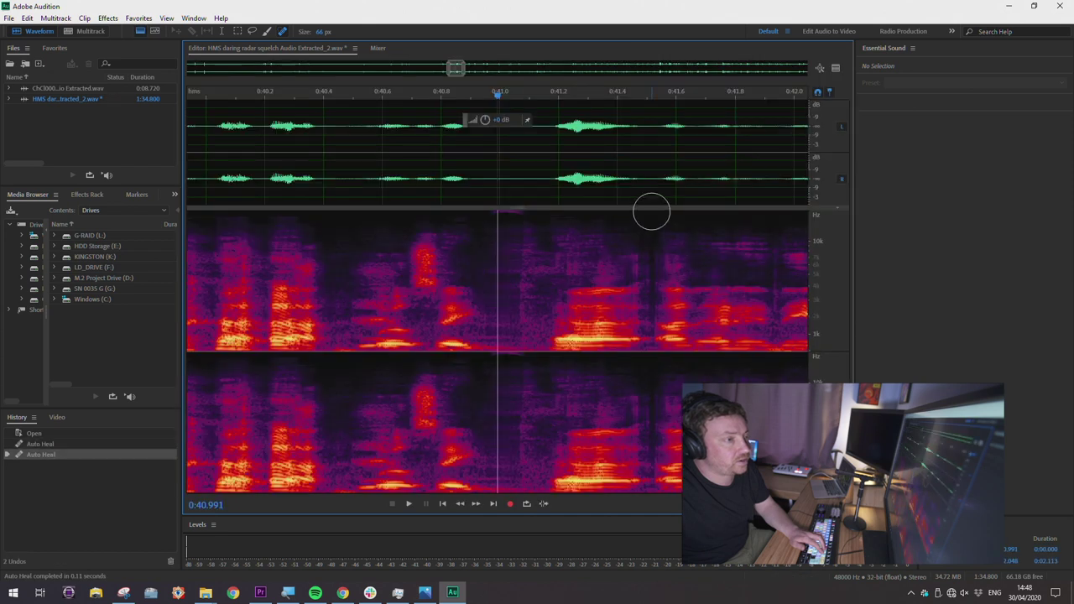
left_click(529, 217)
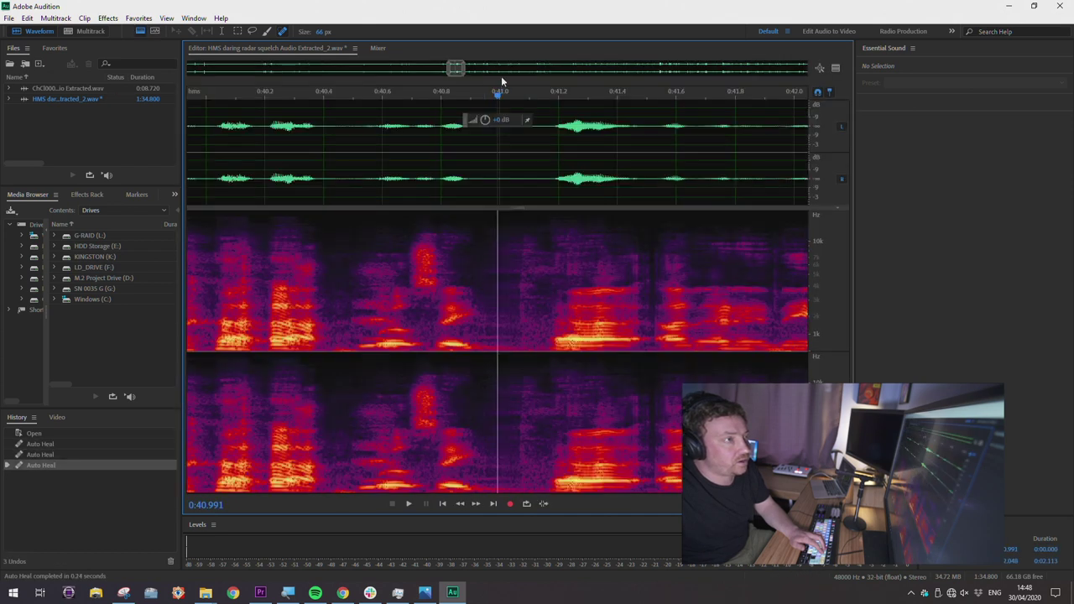
Locate the next vertical noise burst at about 45 seconds, play it briefly and magnify the spectrum around it
left_click_drag(464, 71, 509, 71)
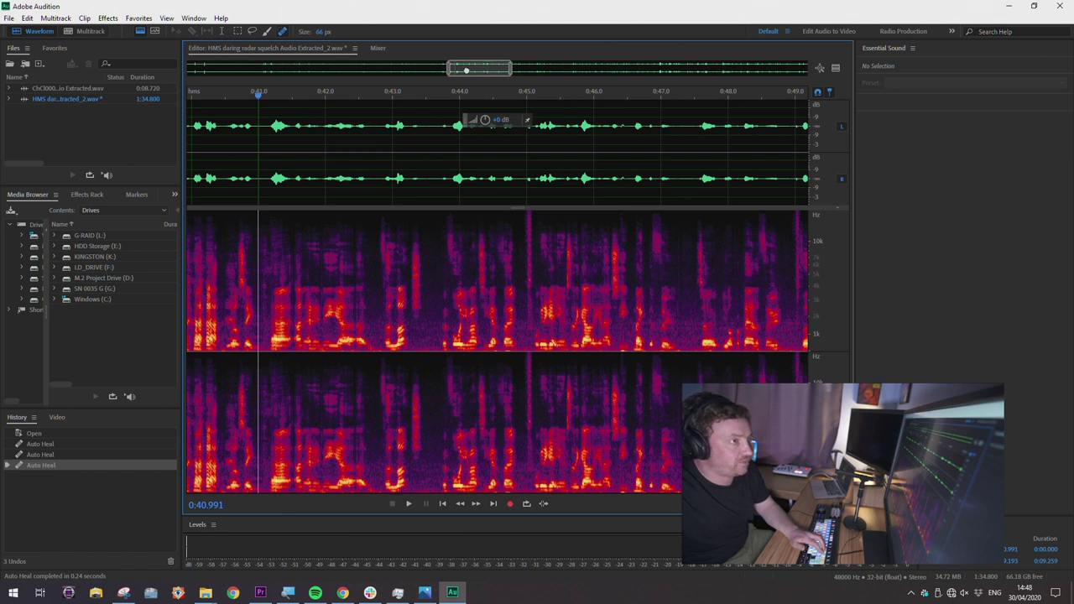
left_click_drag(465, 71, 469, 71)
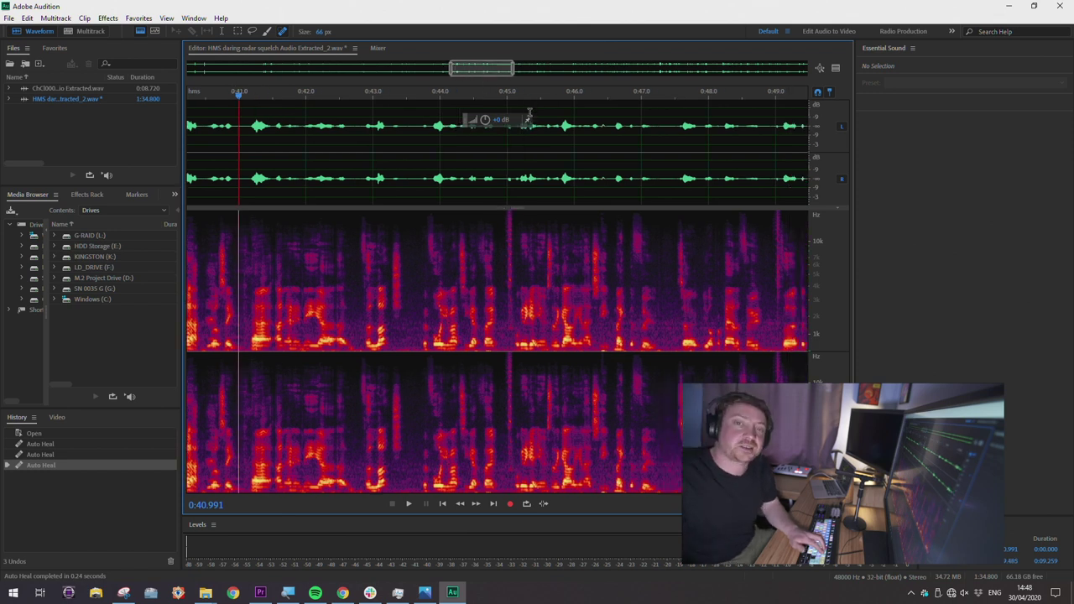
scroll(533, 93, "left", 1)
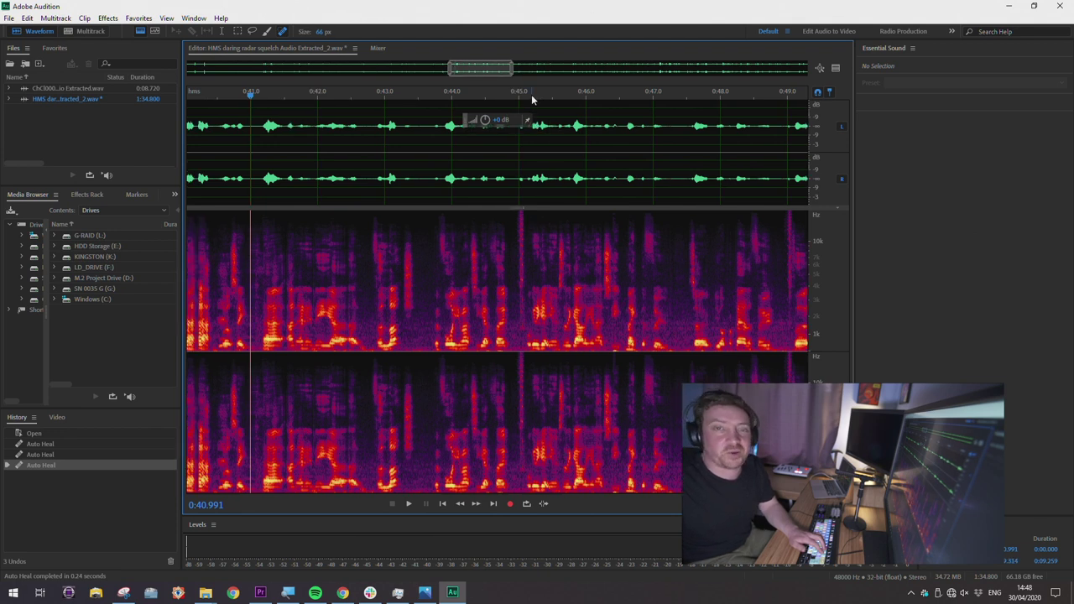
left_click(517, 94)
key("space")
key("space")
scroll(516, 97, "up", 2)
scroll(514, 102, "up", 1)
Play the burst at about 45 seconds repeatedly from slightly earlier starting points and leave the playhead at 0:44.890
left_click(510, 101)
key("space")
key("space")
left_click(495, 97)
key("space")
key("space")
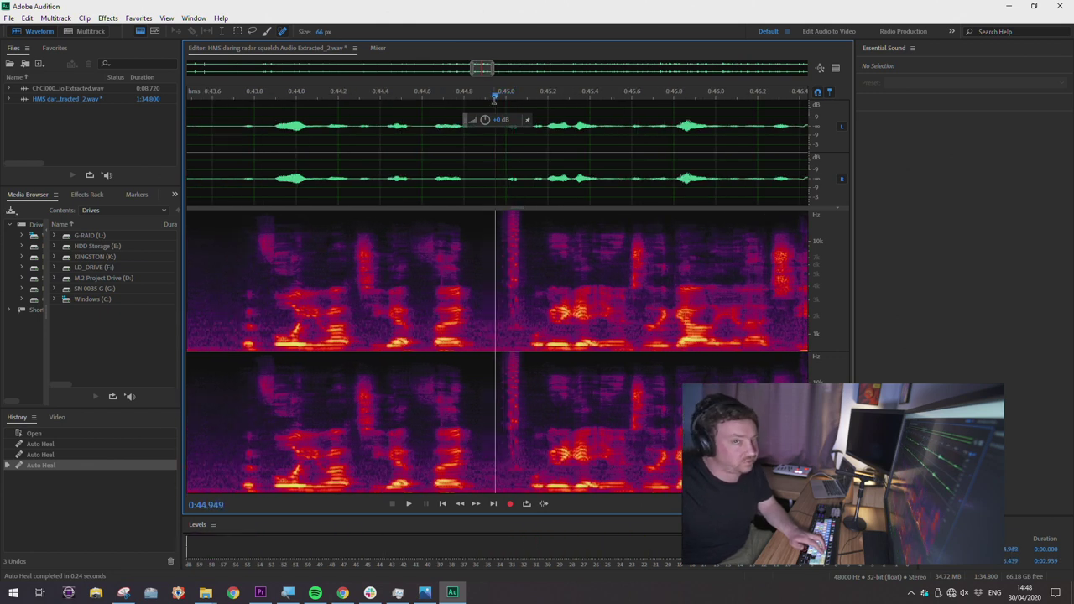
left_click(493, 97)
key("space")
key("space")
left_click(484, 98)
key("space")
key("space")
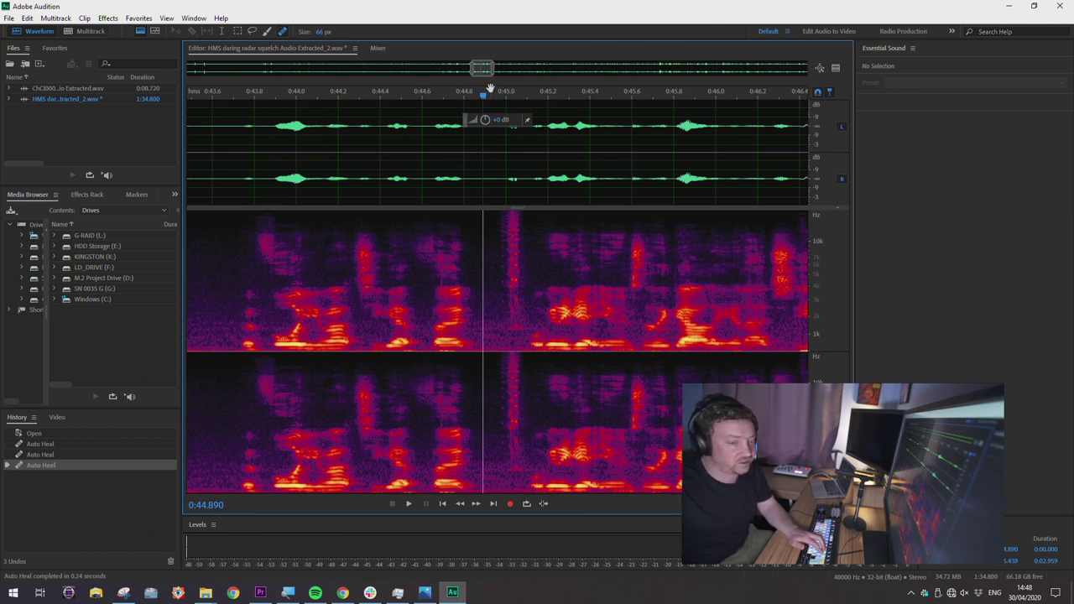
Try painting out the vertical noise burst at about 45 seconds with the 66 px Spot Healing Brush and replay the passage
scroll(521, 221, "up", 2)
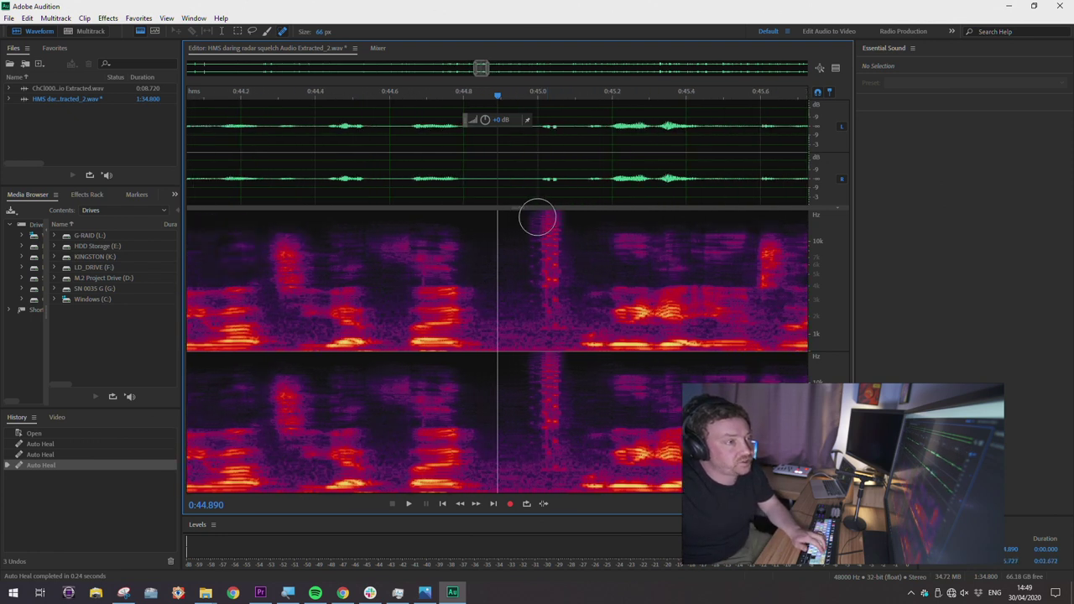
left_click(546, 226)
left_click_drag(545, 227, 549, 352)
scroll(647, 153, "down", 3)
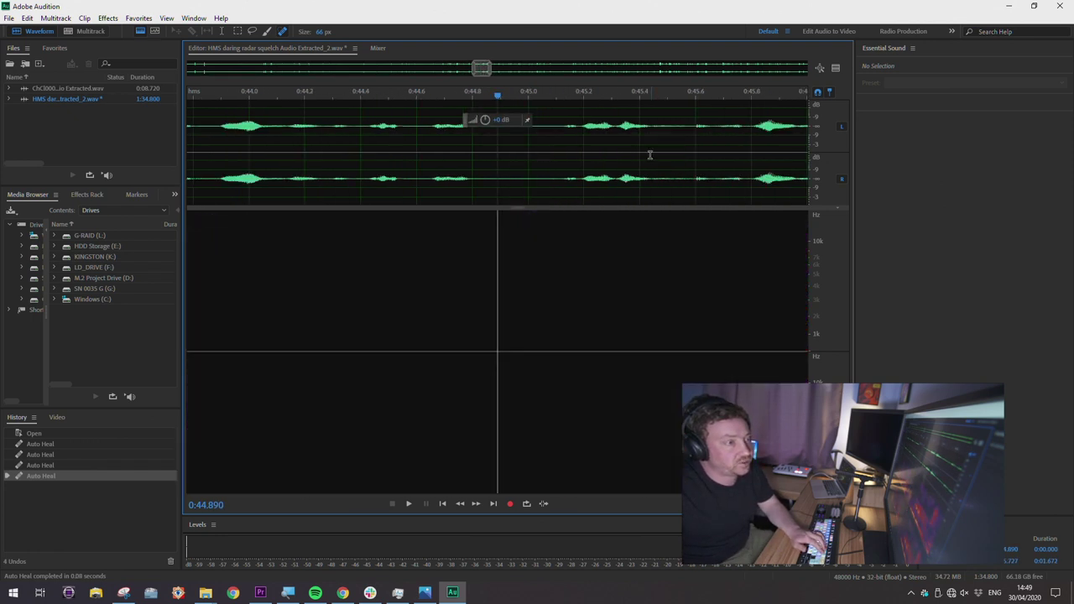
key("space")
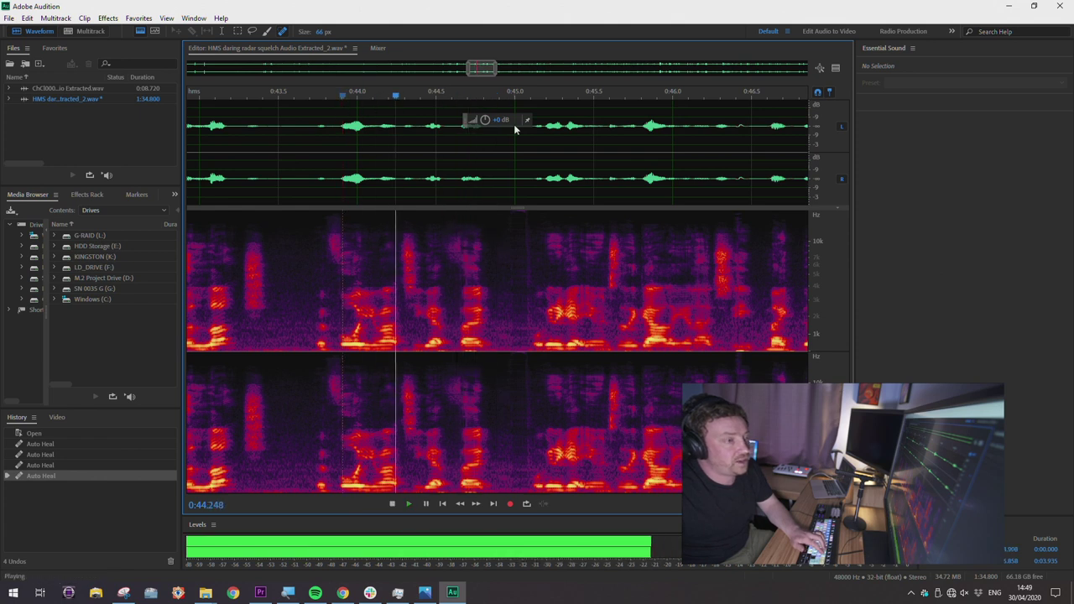
left_click(480, 99)
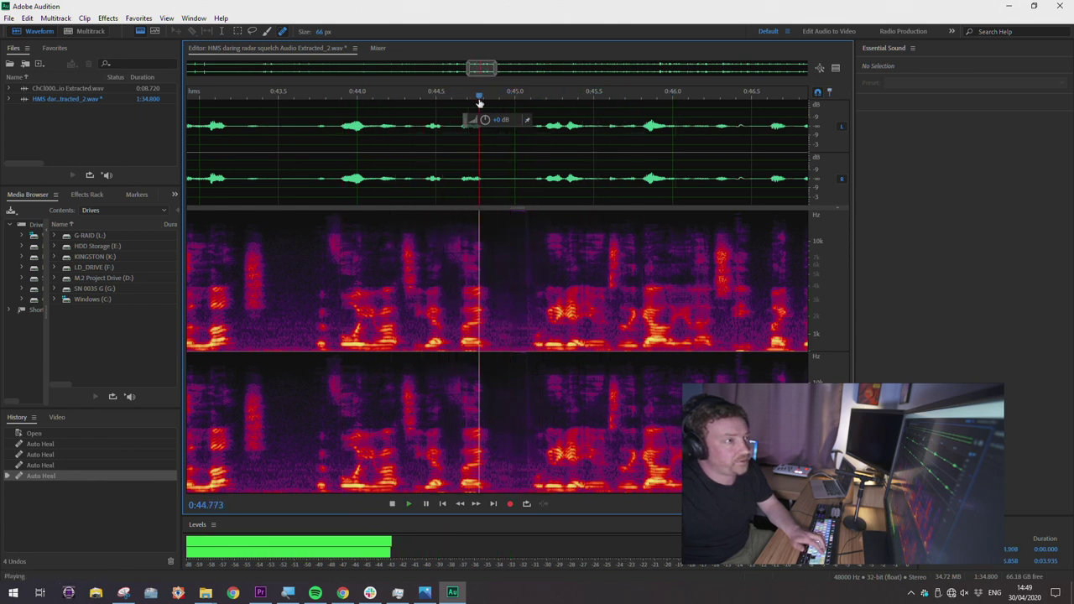
Undo the last heal and replay the unrepaired passage leading through 45 seconds for comparison
key("ctrl+z")
left_click_drag(483, 99, 319, 96)
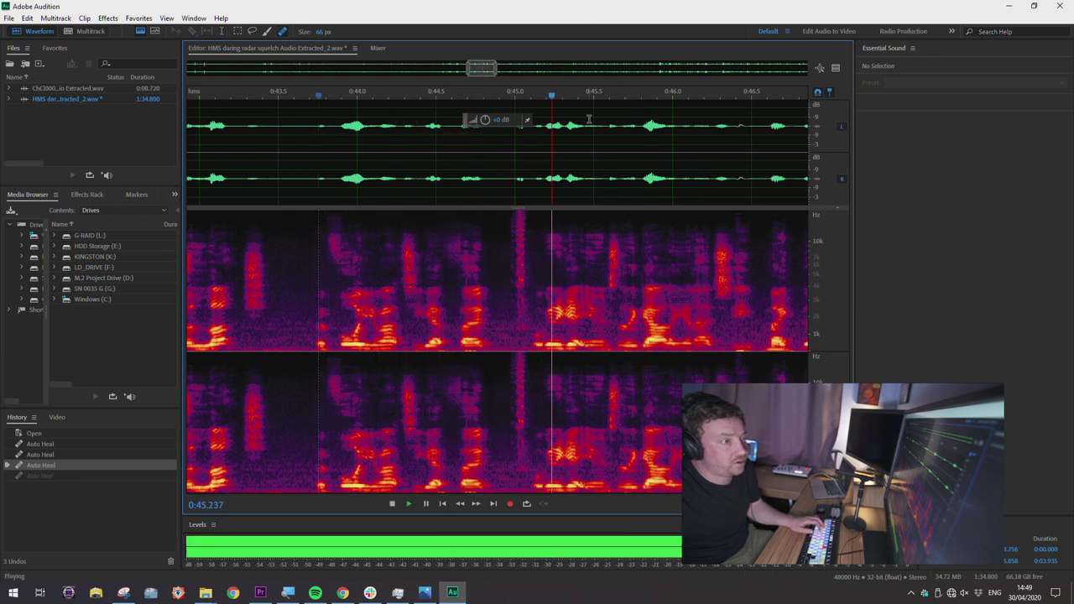
key("space")
Heal the vertical noise burst at about 45 seconds again with the 66 px Spot Healing Brush and replay from 0:44.199
key("equal")
key("equal")
key("equal")
key("equal")
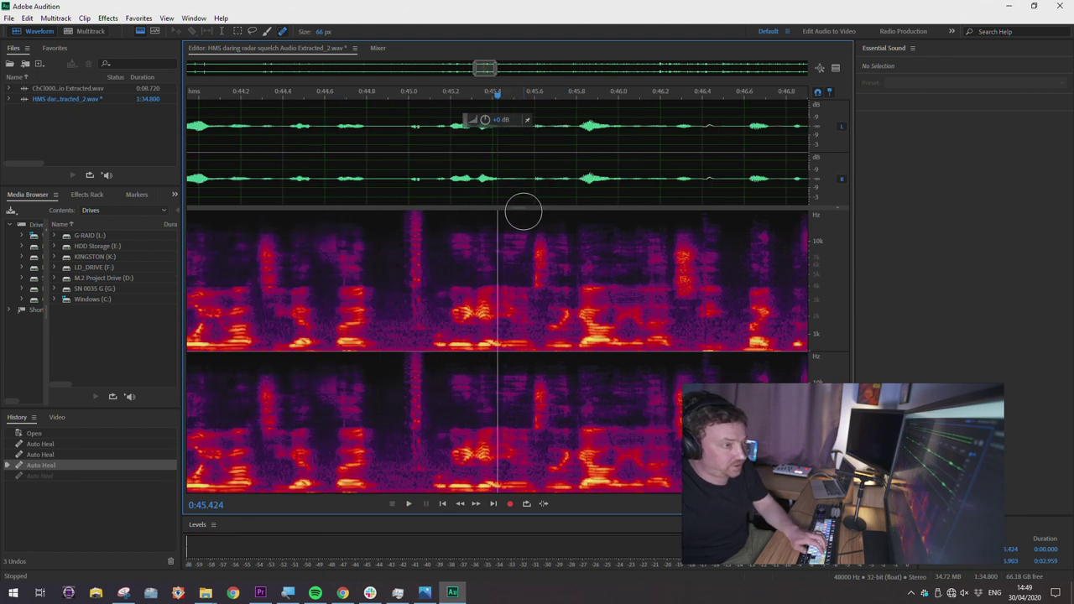
mouse_move(304, 216)
left_mouse_down()
mouse_move(294, 328)
mouse_move(310, 243)
mouse_move(302, 302)
mouse_move(306, 252)
left_mouse_up()
left_click(377, 90)
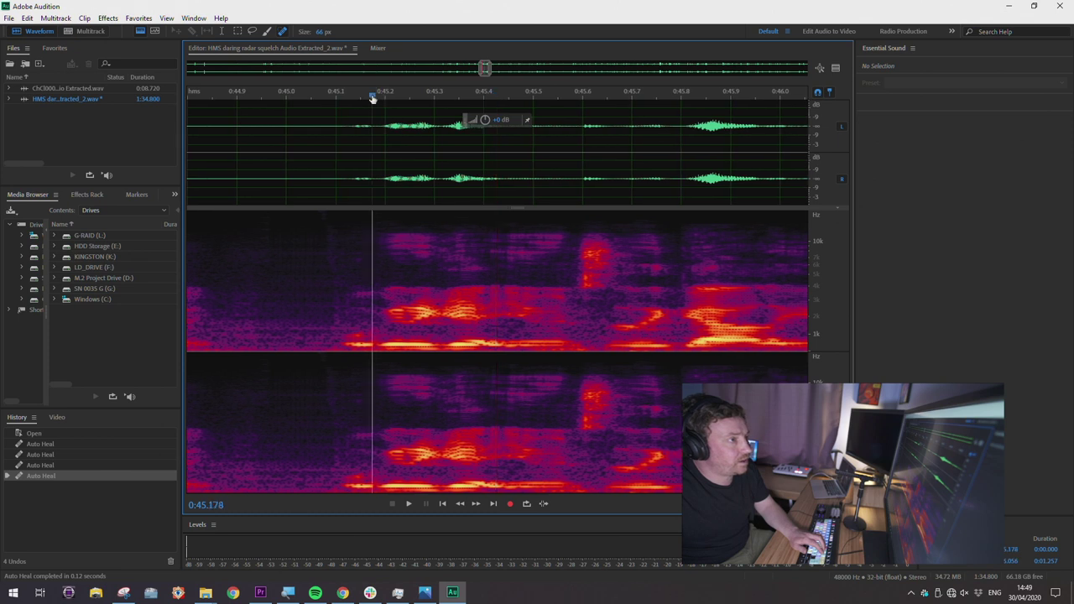
key("minus")
key("minus")
left_click(351, 97)
key("space")
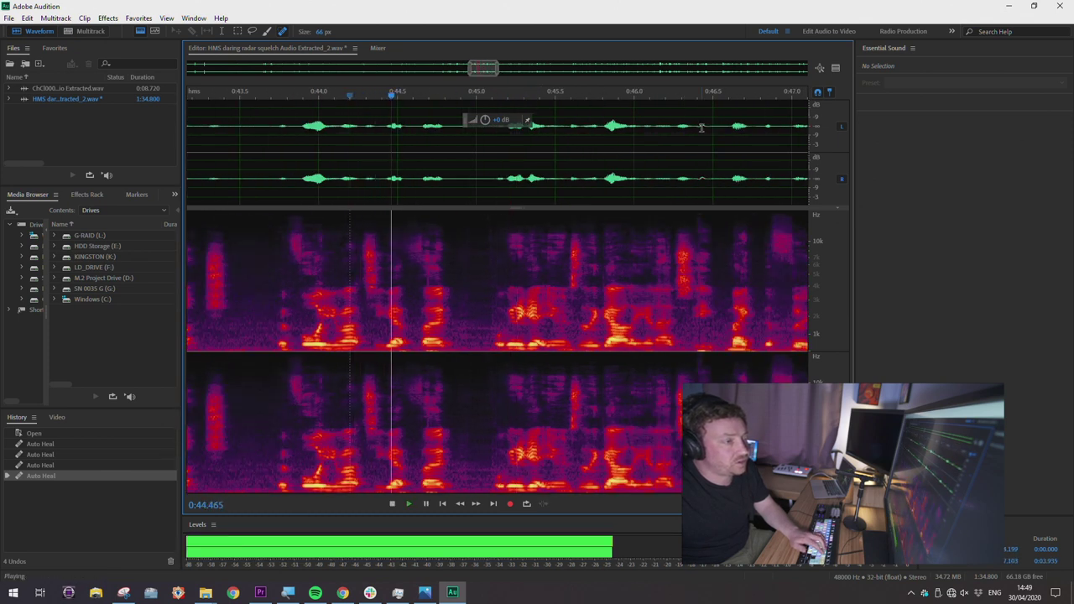
Stop playback and locate the next vertical noise burst at about 49 seconds in a wider view of the spectrum
key("minus")
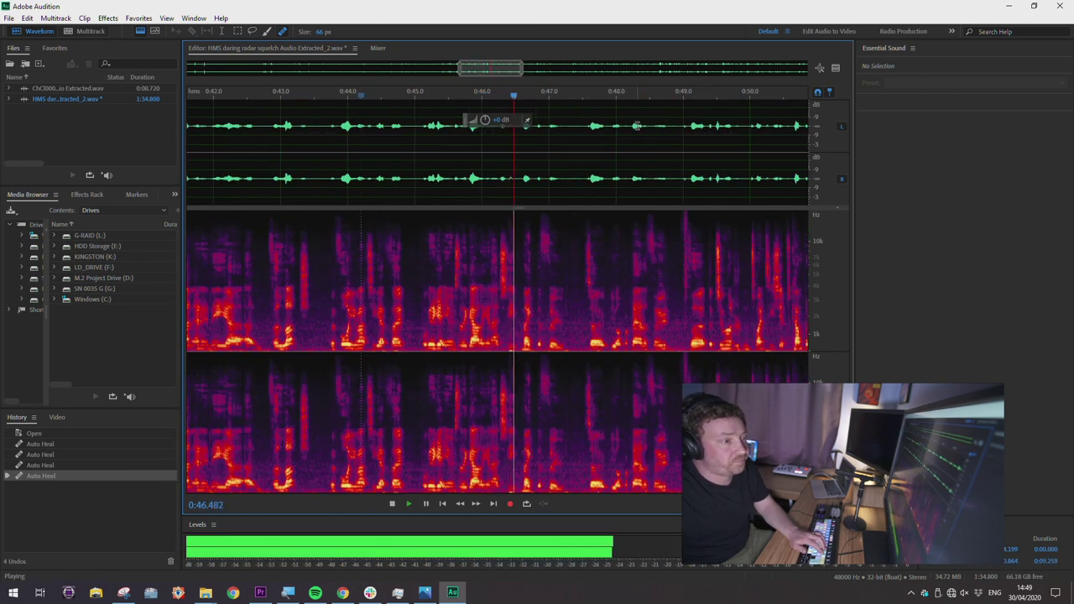
key("minus")
key("space")
left_click(595, 97)
left_click(611, 95)
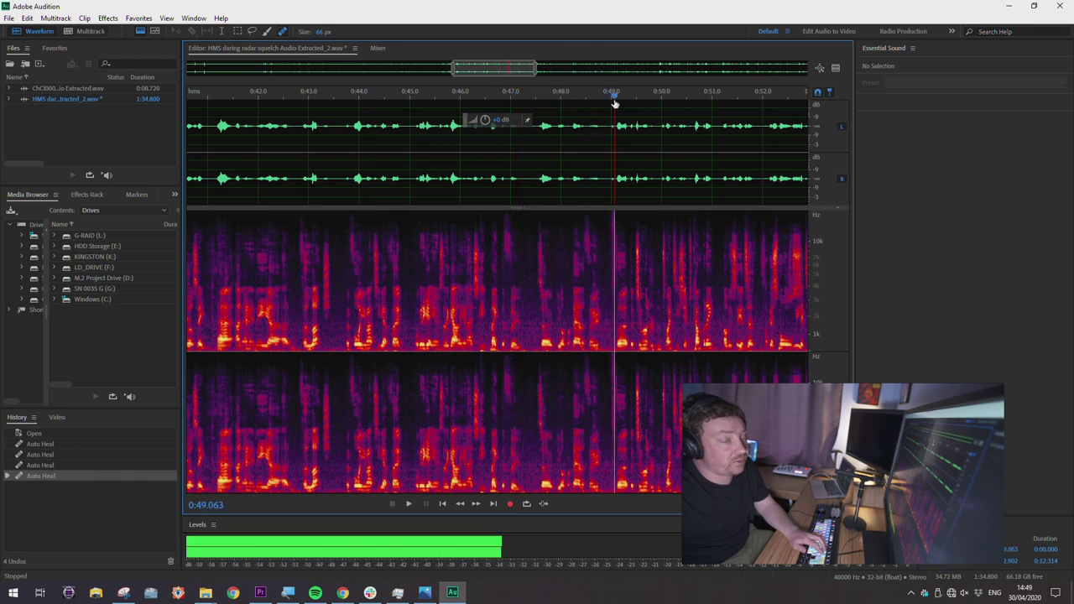
key("equal")
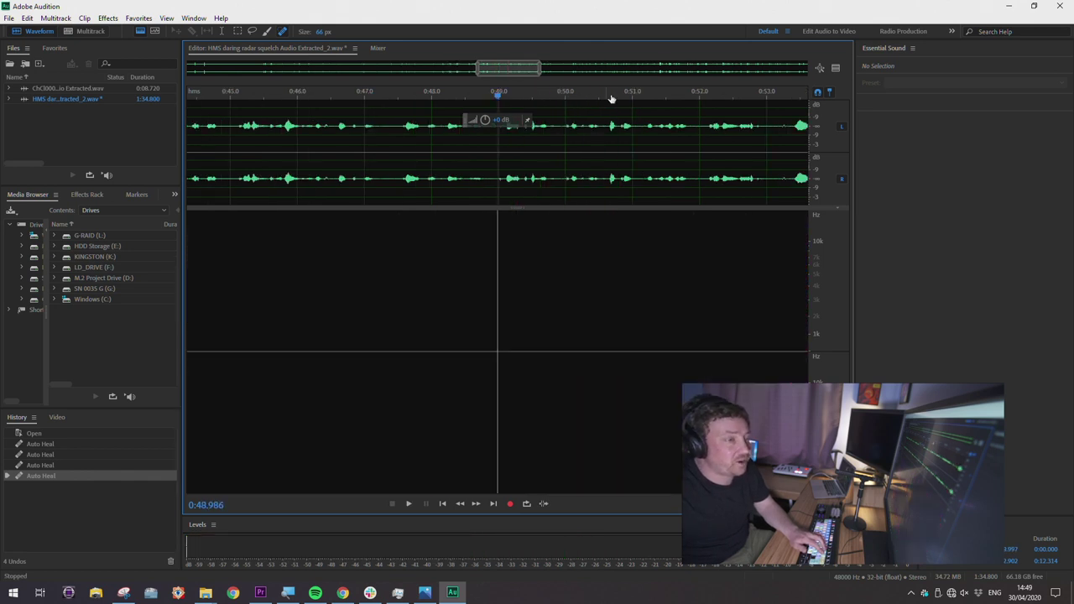
key("minus")
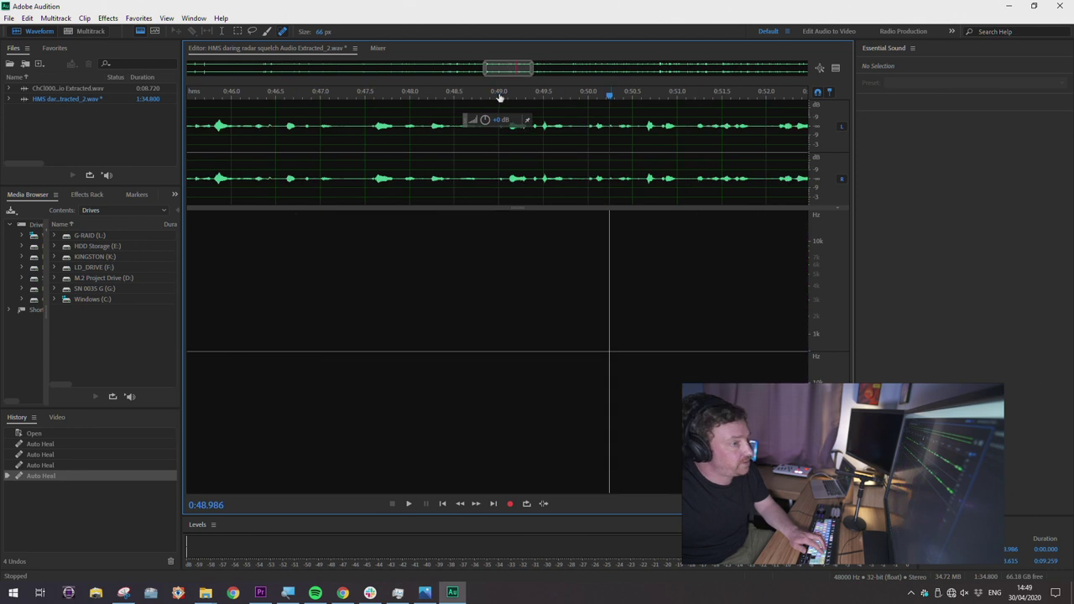
left_click(495, 95)
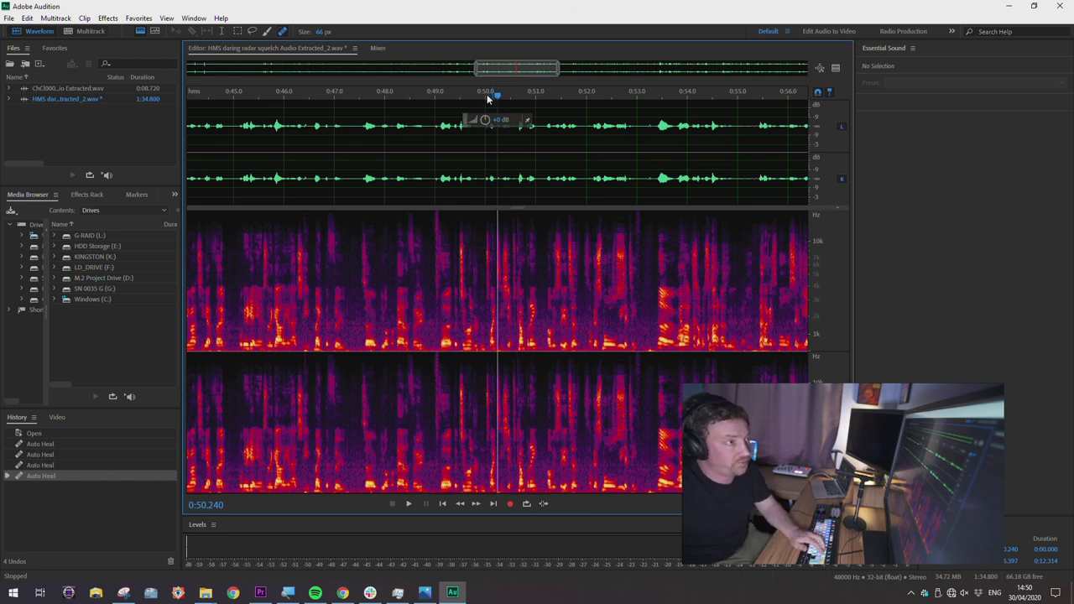
Play the section around the burst at about 49 seconds and place the playhead on it at 0:49.059
left_click(446, 94)
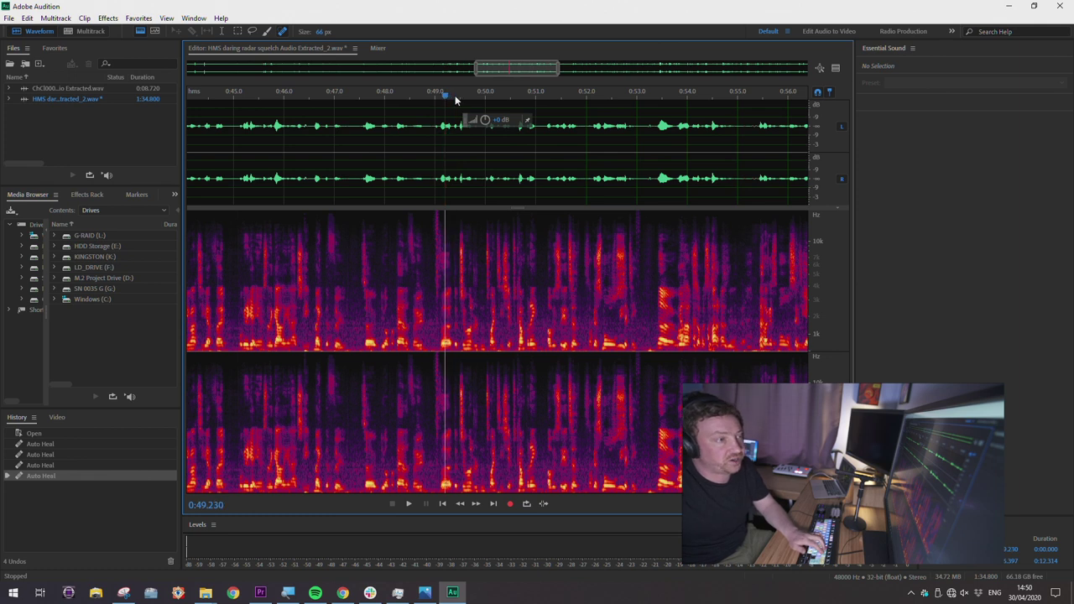
scroll(449, 96, "up", 2)
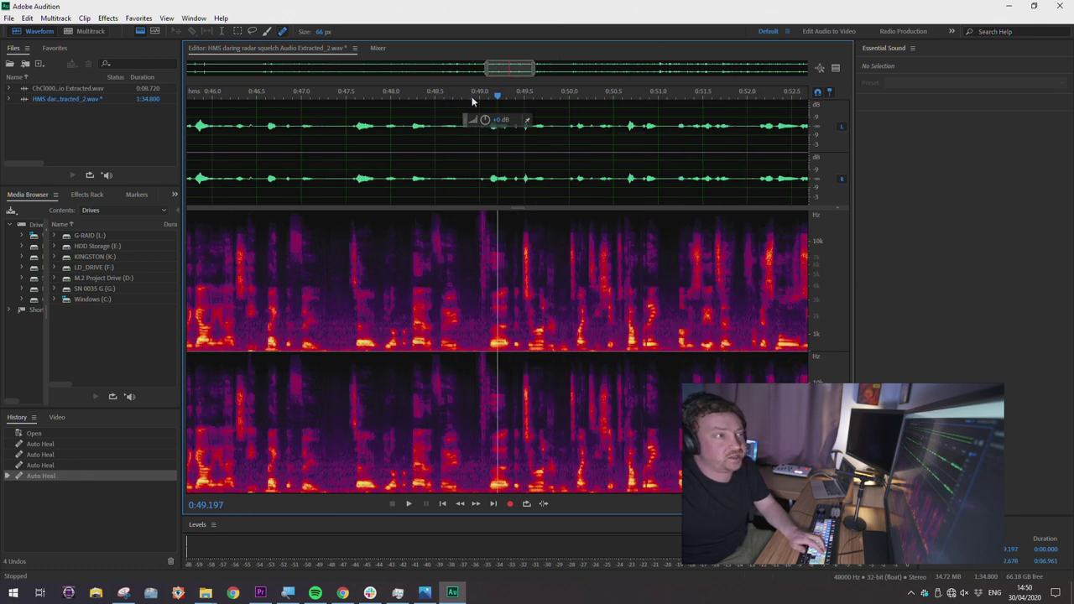
key("space")
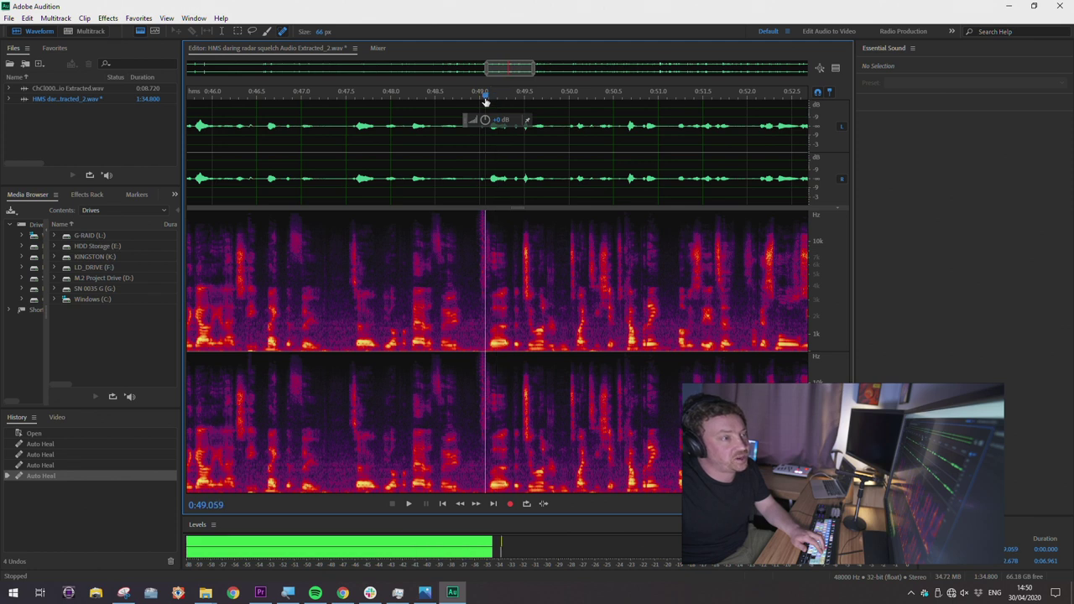
key("space")
Paint out the vertical noise burst at about 49 seconds with the 66 px Spot Healing Brush and heal its high-frequency leftover
scroll(490, 98, "up", 2)
scroll(482, 235, "up", 2)
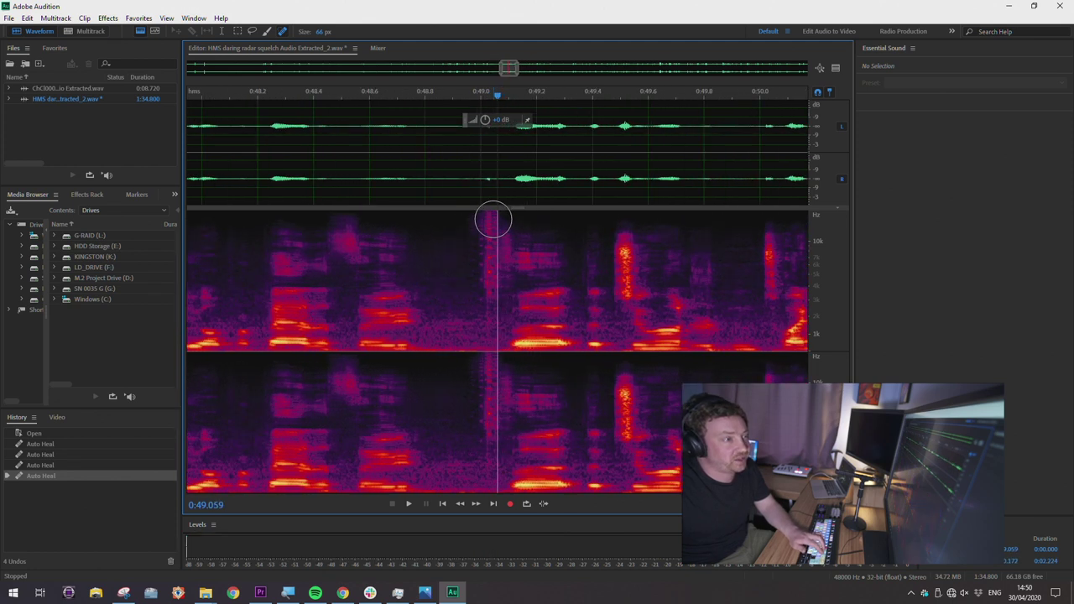
left_click_drag(487, 219, 484, 490)
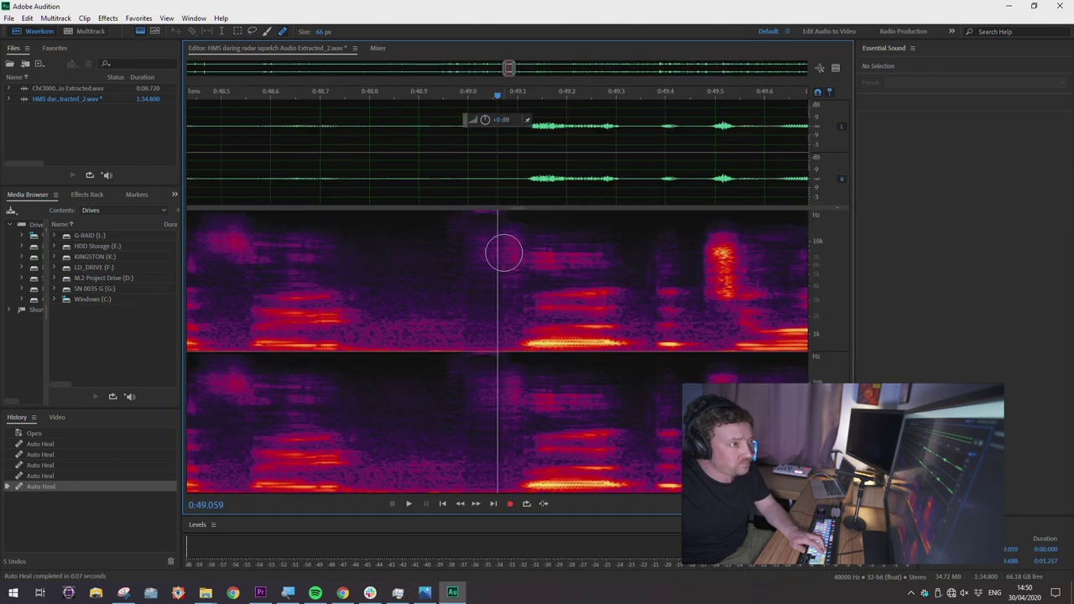
left_click(509, 159)
left_click(507, 224)
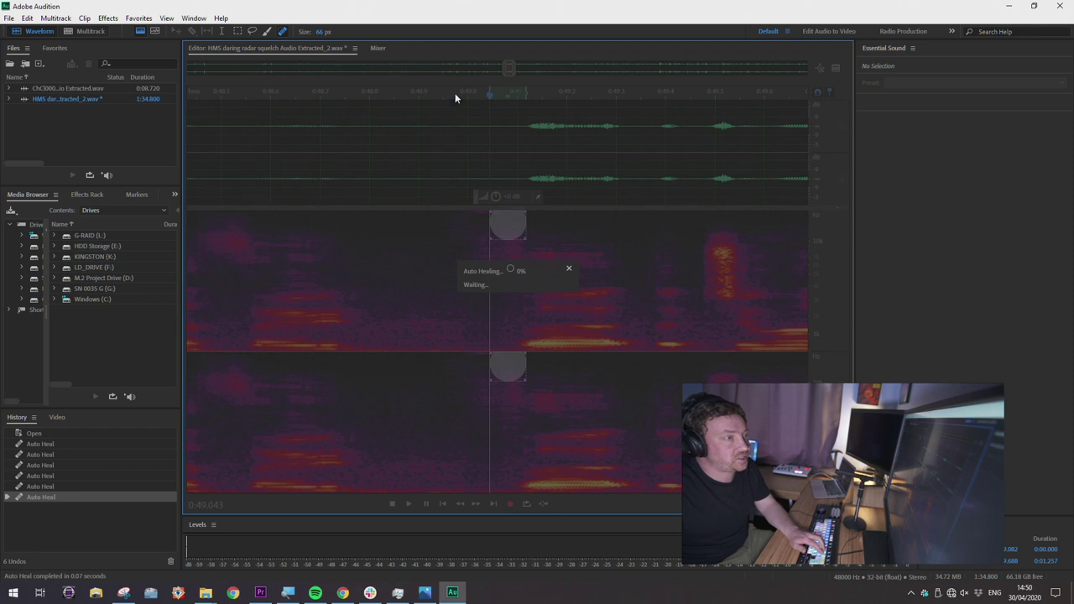
Move back to about 0:48.9 in a wider view and save the repaired radar squelch audio file
left_click(449, 94)
left_click(437, 98)
key("minus")
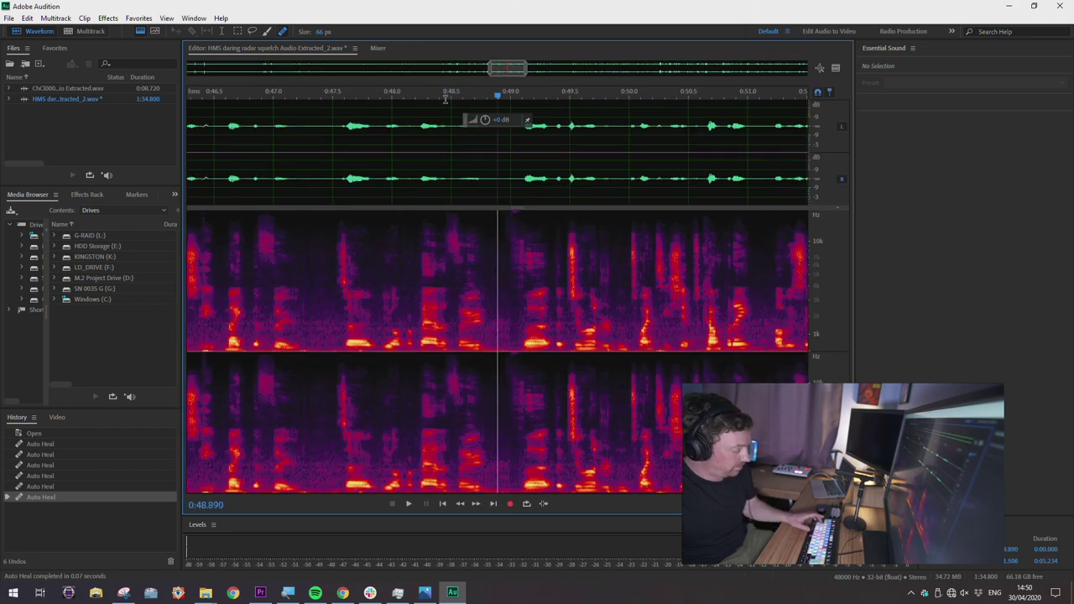
key("ctrl+s")
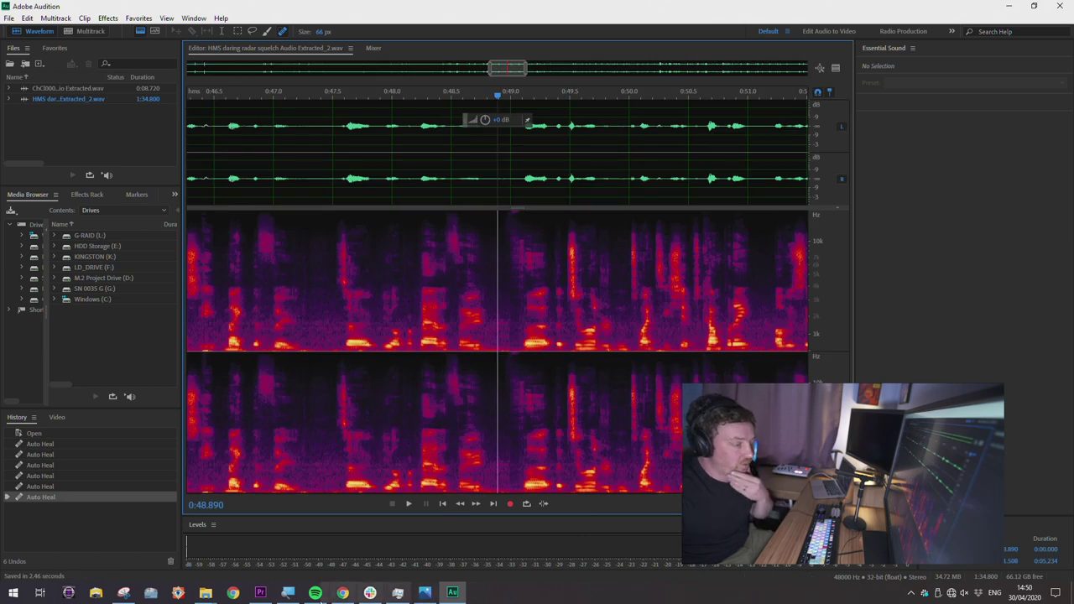
Switch to Premiere Pro, play the repaired radar squelch clip from near its start and scrub through its middle section
left_click(260, 592)
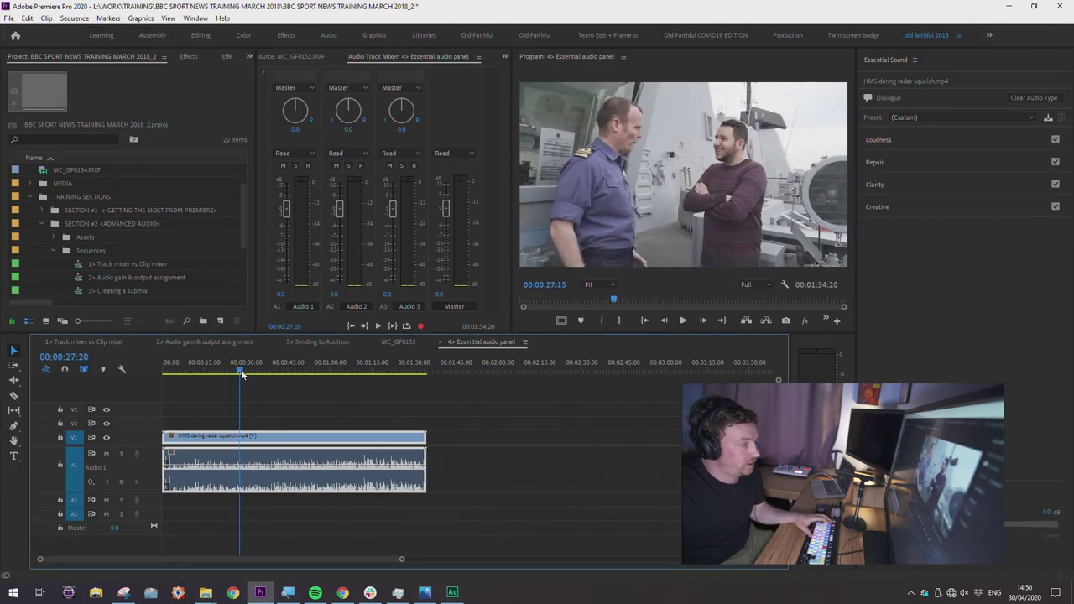
left_click_drag(242, 375, 193, 370)
key("space")
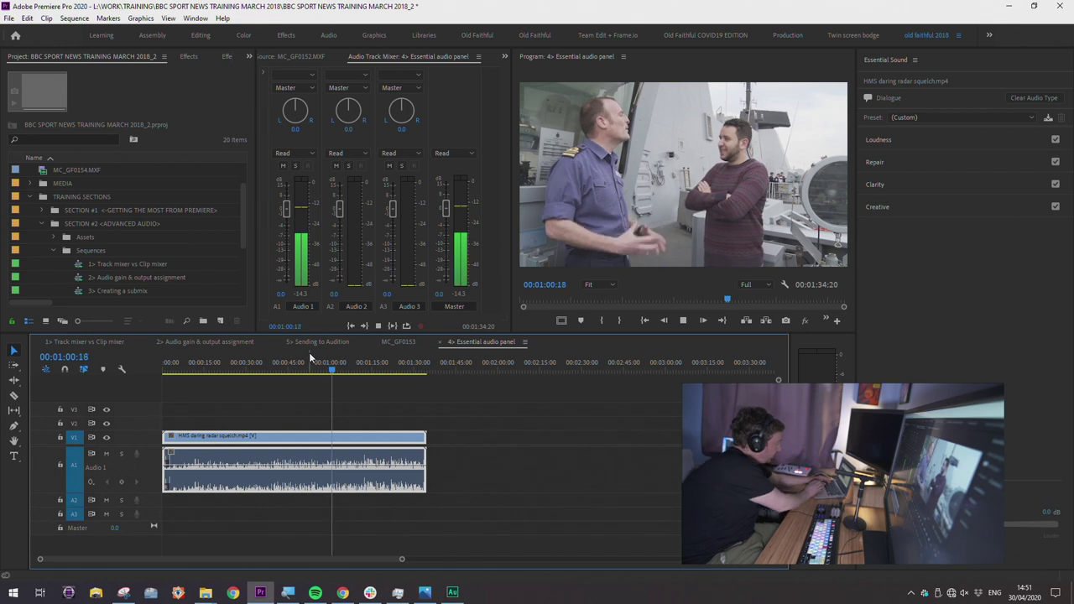
left_click(303, 373)
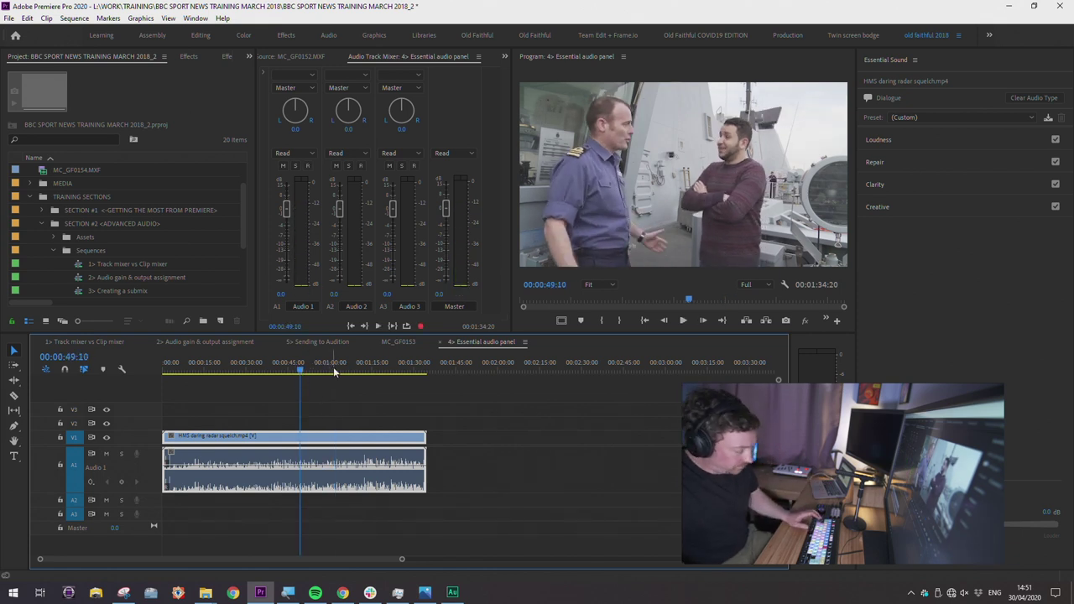
left_click_drag(300, 369, 277, 365)
left_click_drag(245, 233, 243, 214)
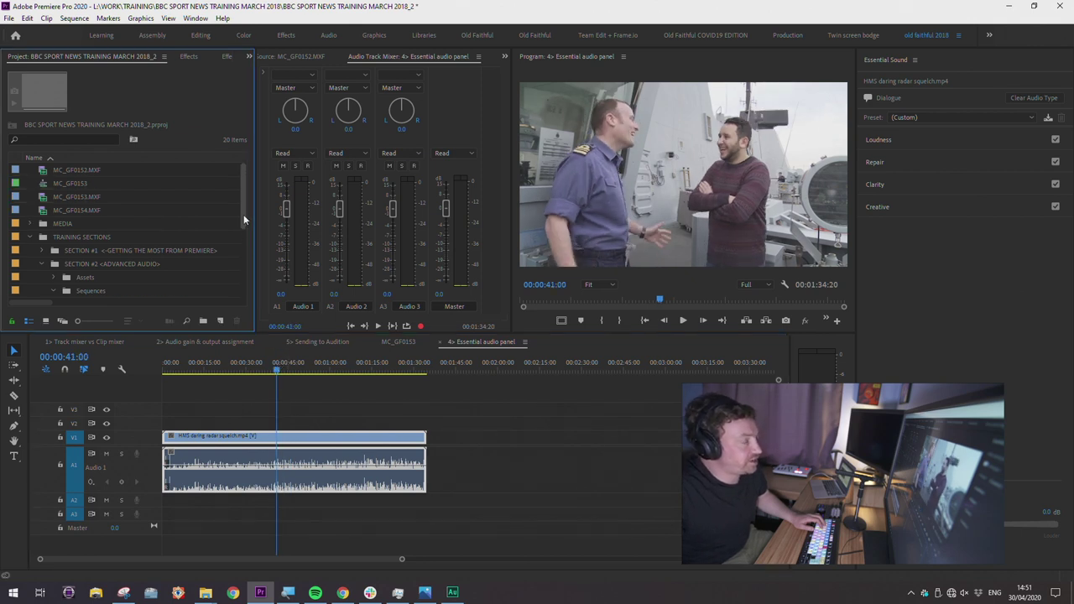
left_click_drag(269, 369, 239, 372)
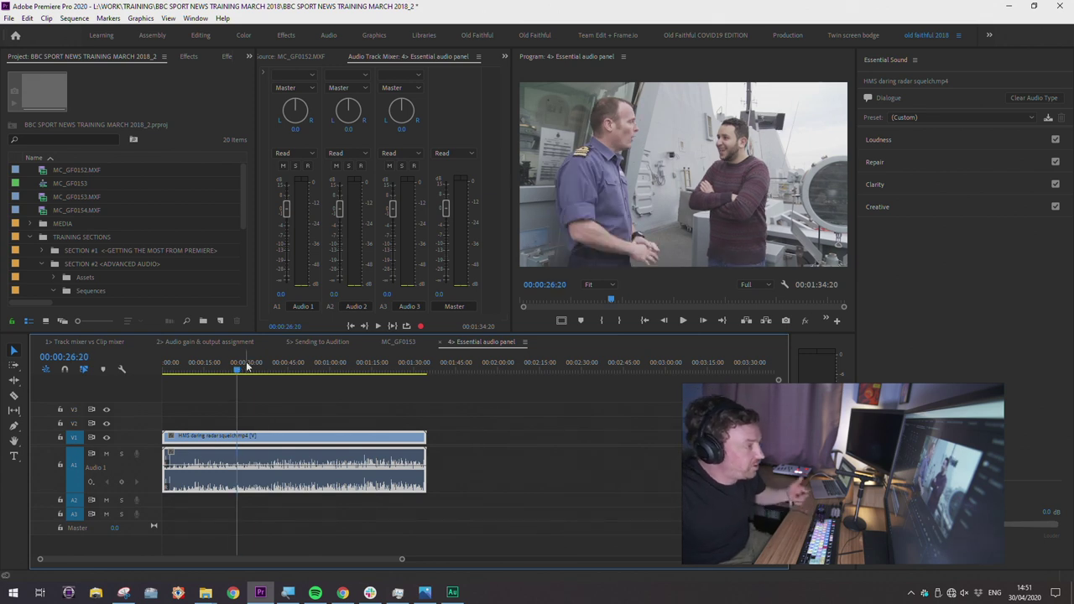
Open Evolution.wav from the MUSIC bin inside MEDIA in the Source Monitor and preview it from about 36 seconds
left_click(31, 238)
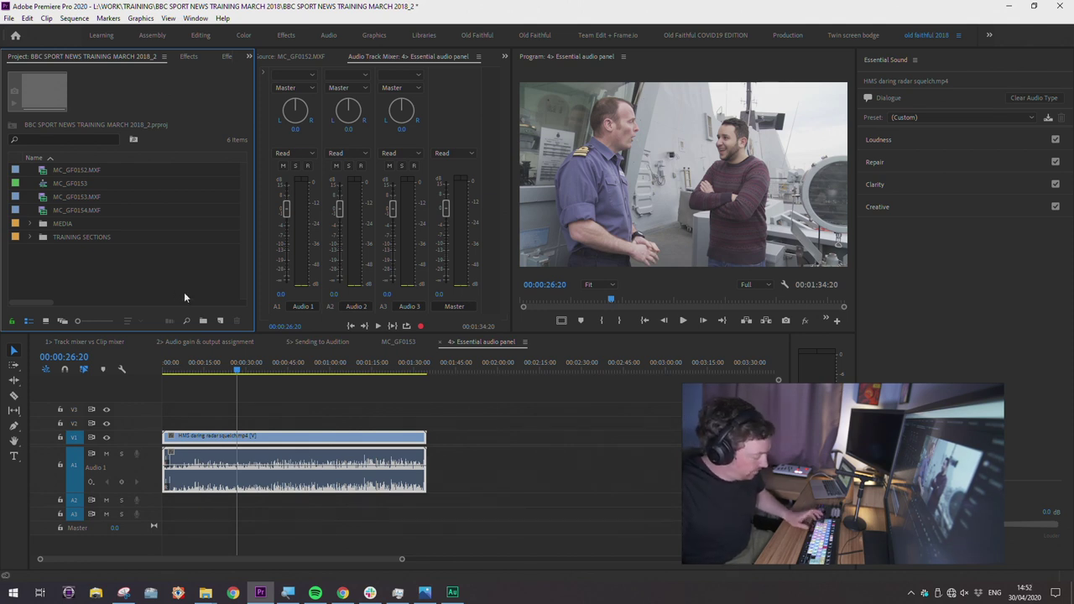
left_click(31, 224)
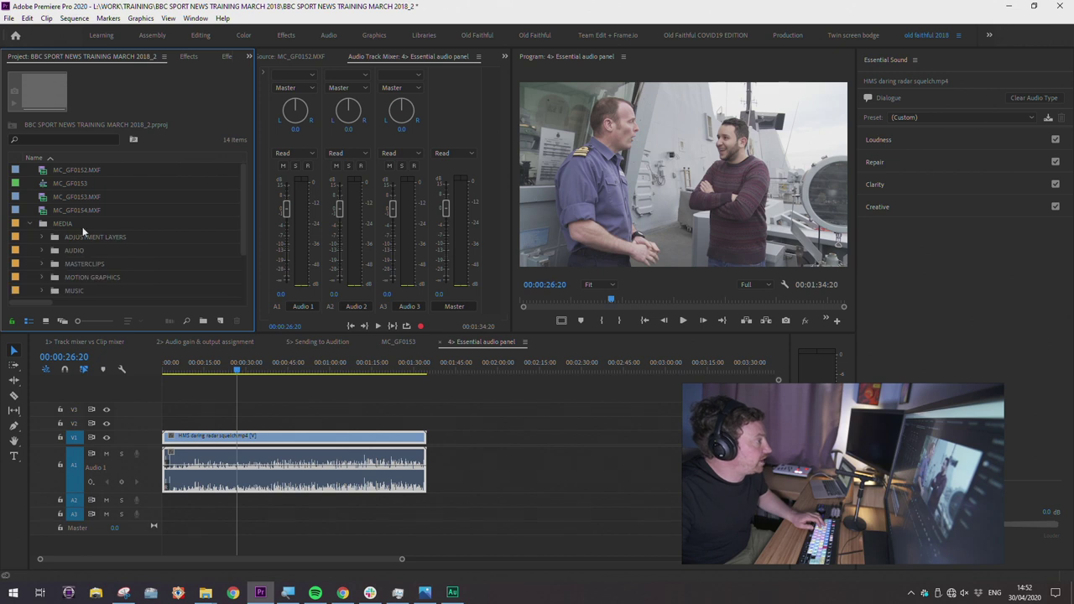
left_click_drag(241, 221, 244, 267)
left_click(52, 238)
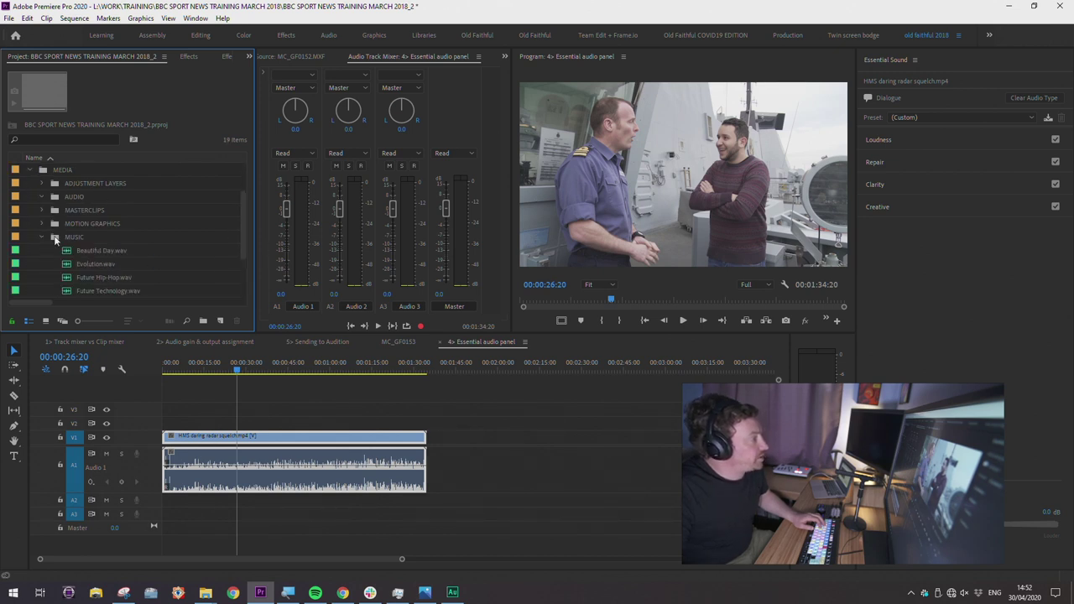
double_click(96, 266)
left_click(331, 299)
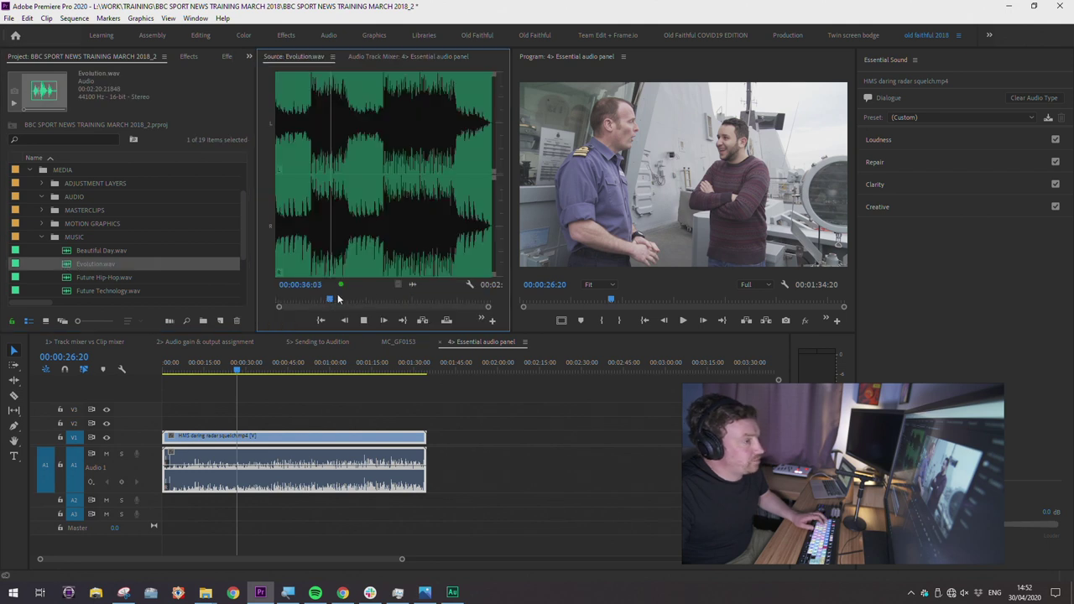
key("space")
key("space")
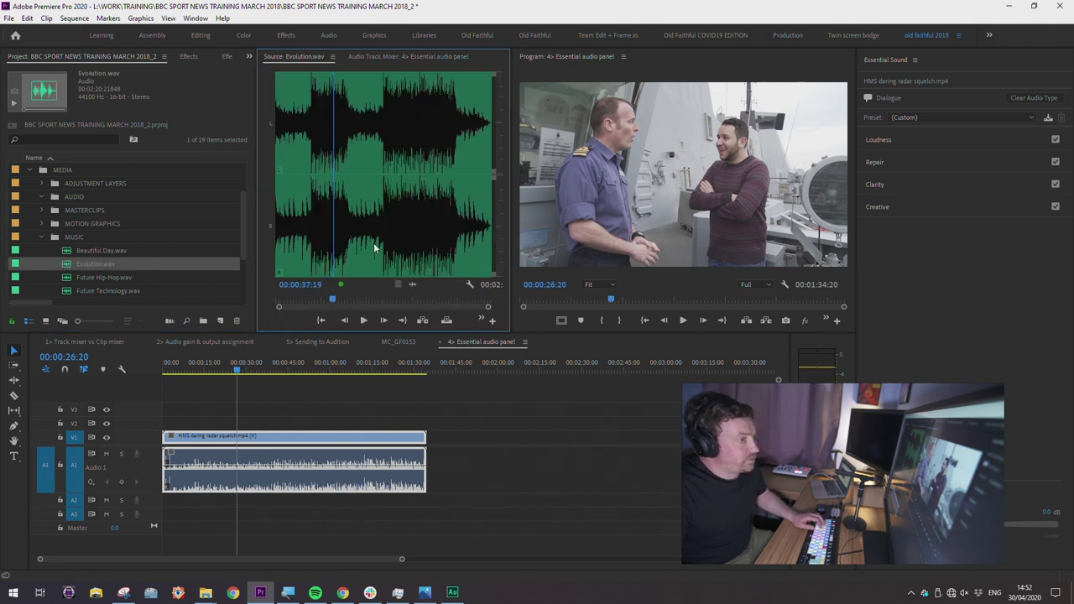
Create a new sequence from Evolution.wav, enlarge audio track A1 and select the music clip
left_click_drag(222, 322, 222, 321)
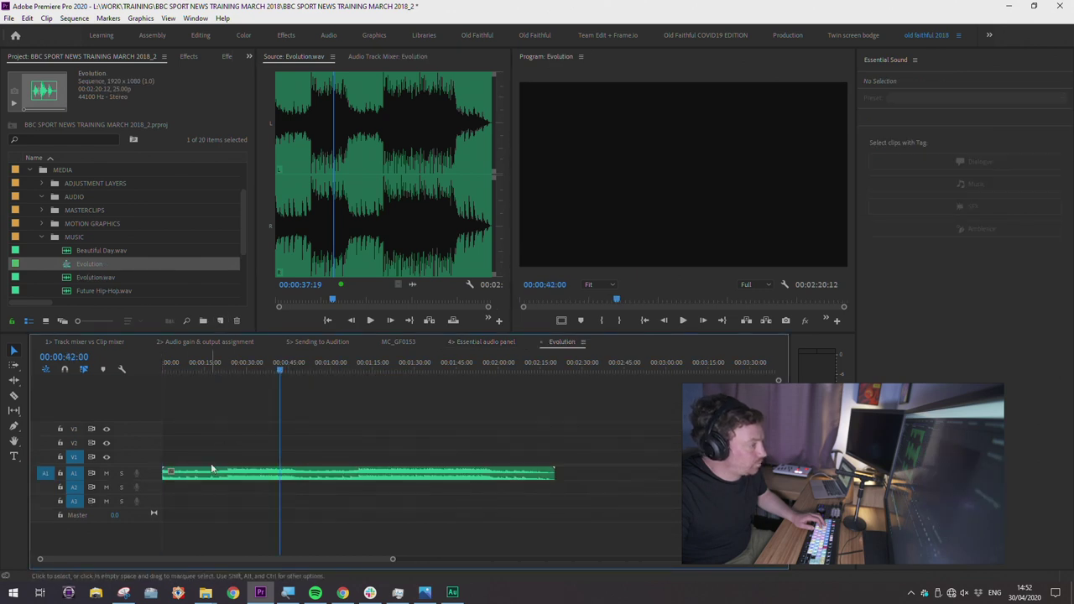
left_click_drag(146, 481, 146, 531)
left_click(192, 500)
Review the Evolution music at its start, near its end at about 2:19 and around the build-up at about 1:11
key("Home")
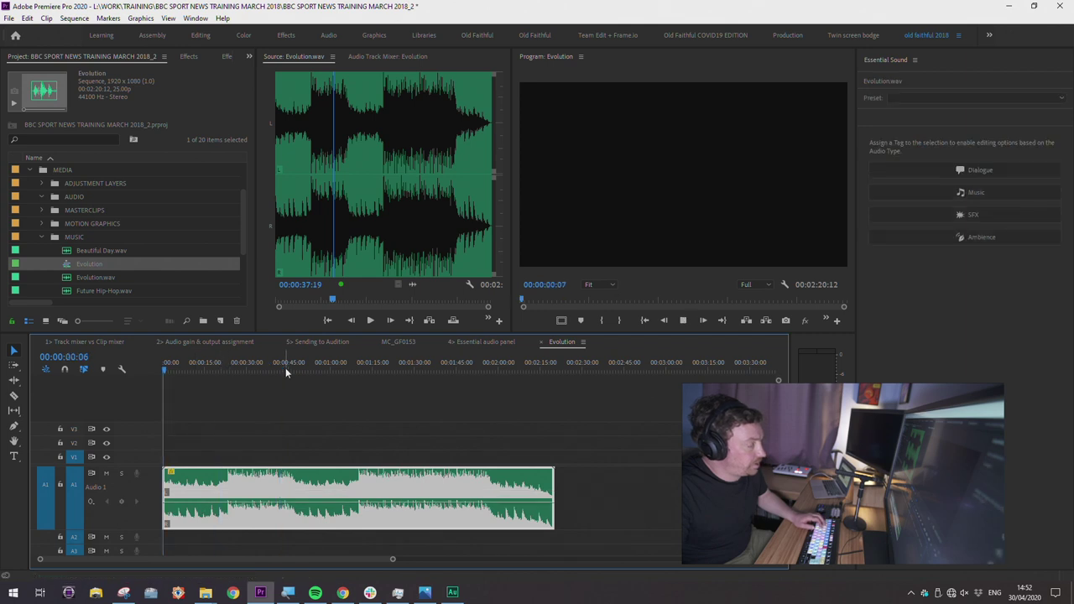
left_click(304, 363)
left_click(551, 363)
left_click(550, 362)
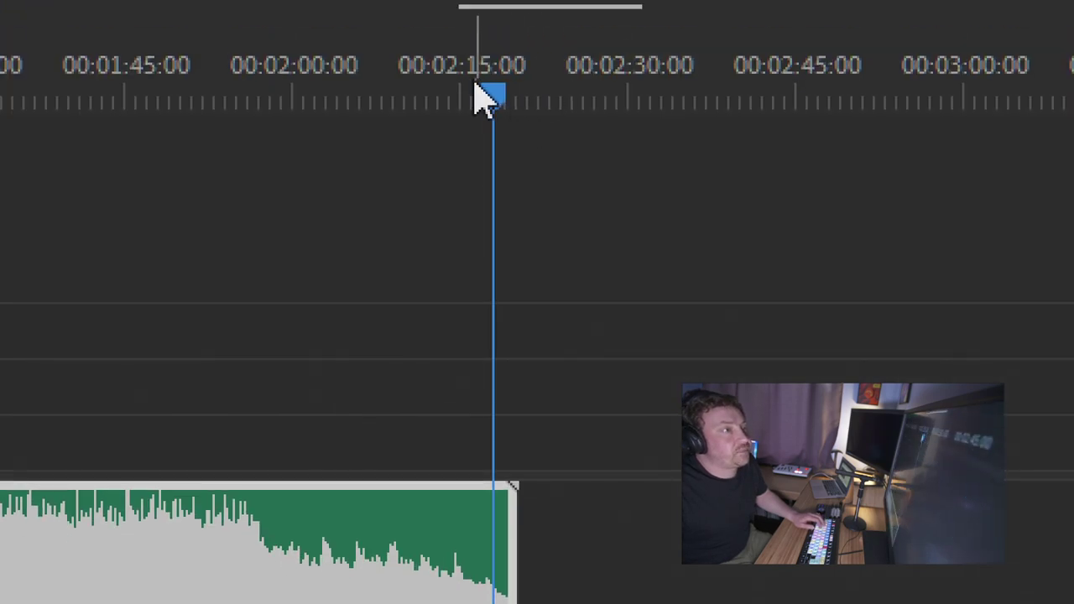
left_click_drag(533, 391, 554, 392)
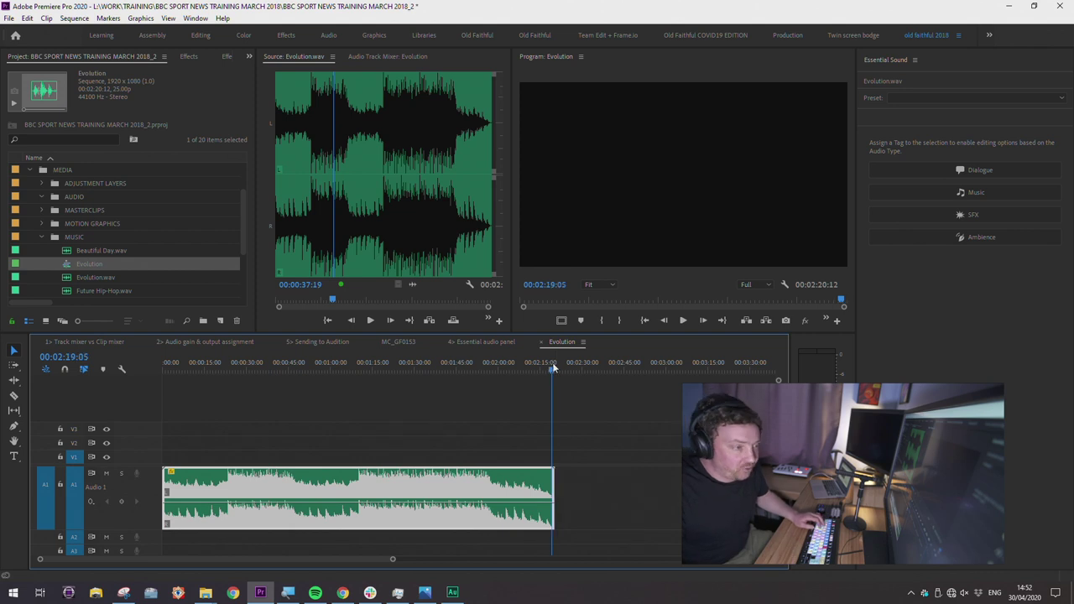
left_click_drag(553, 368, 360, 369)
left_click(312, 416)
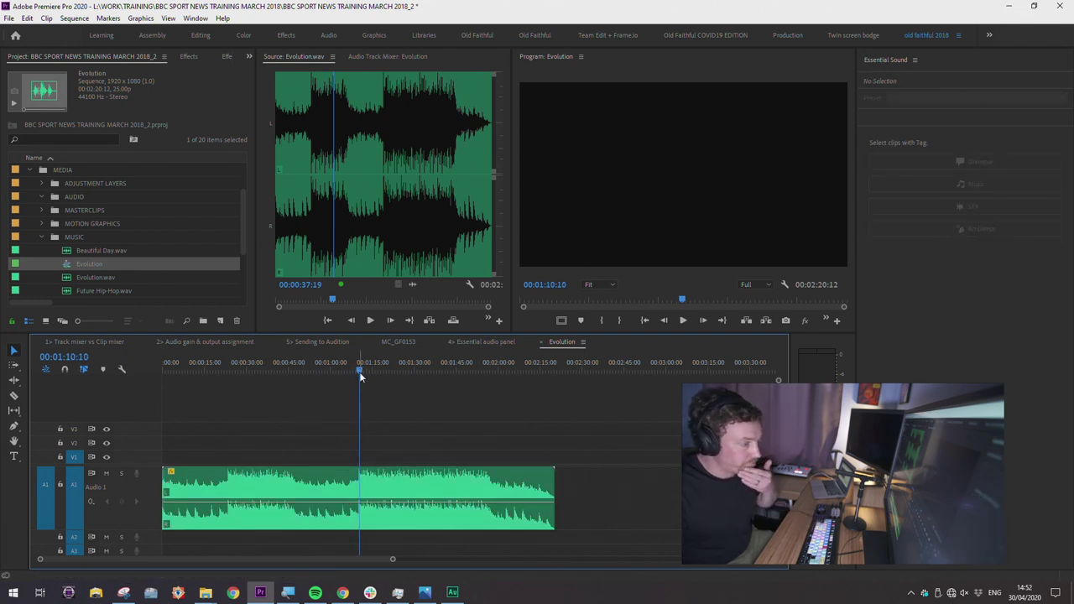
left_click_drag(360, 375, 361, 374)
Send the Evolution.wav clip to Adobe Audition for editing and dismiss the Entry Point Not Found error
left_click(347, 478)
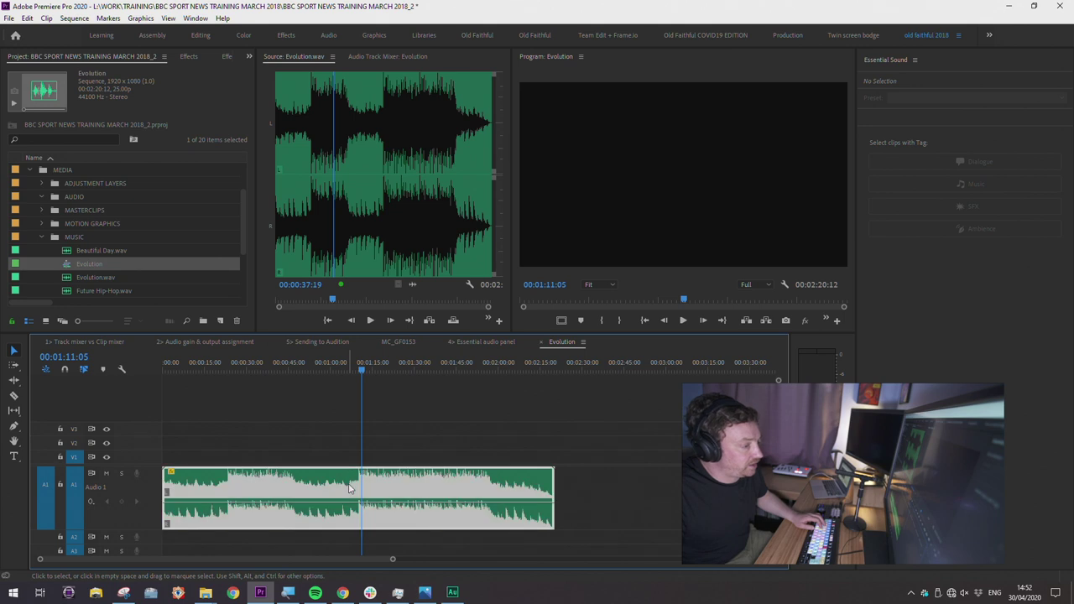
right_click(346, 477)
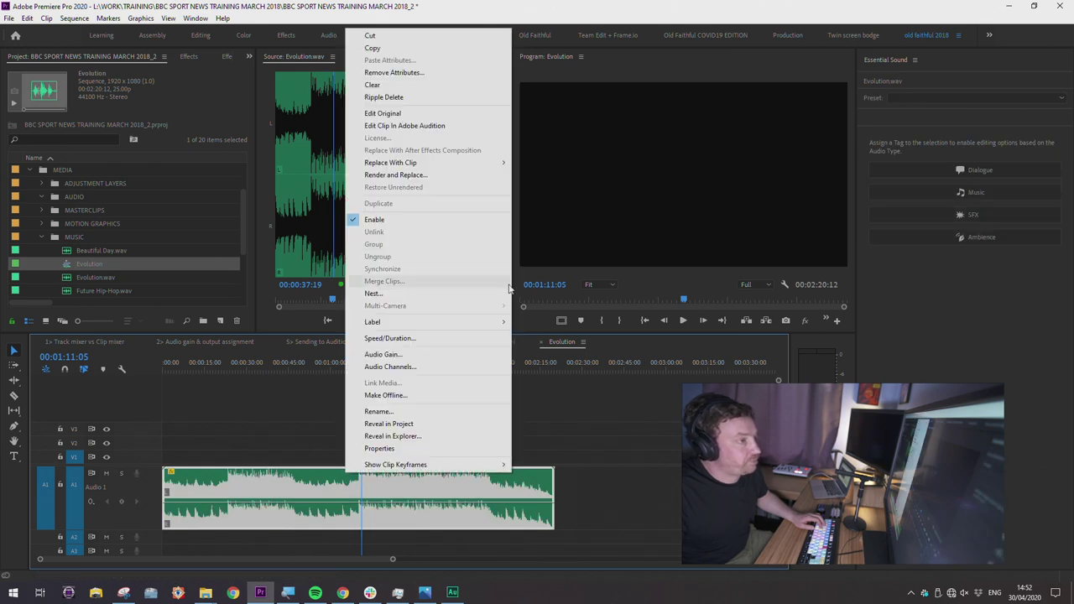
left_click(419, 125)
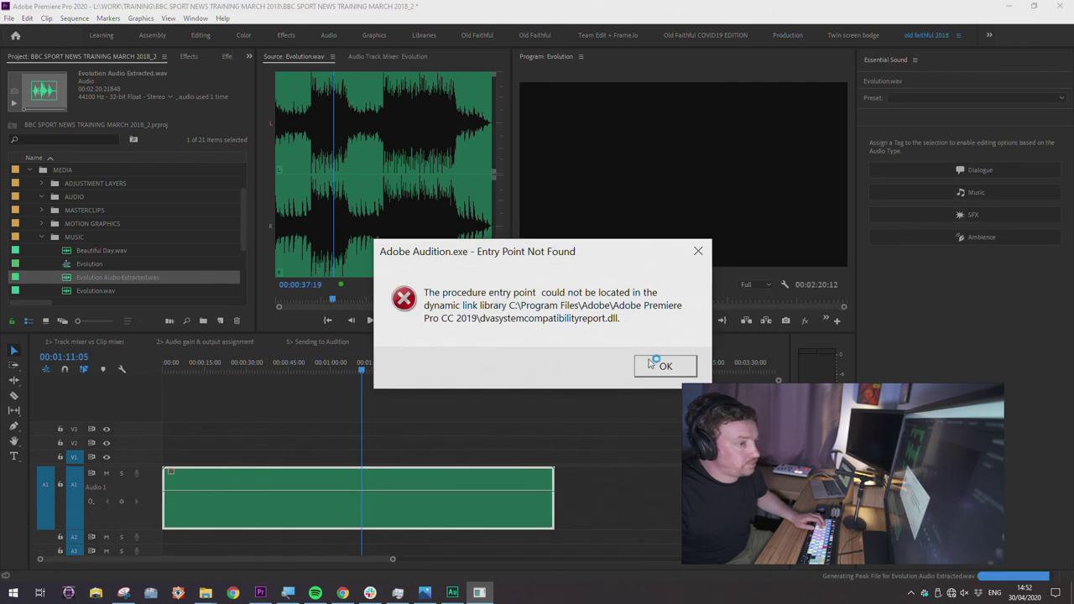
left_click(652, 364)
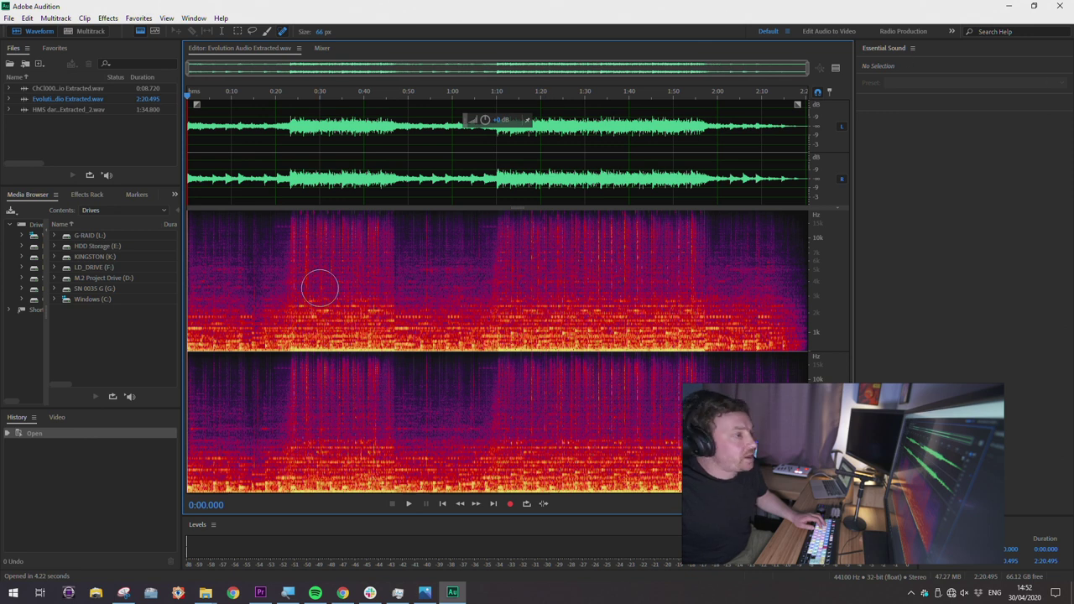
Create a new multitrack session named RETIME
left_click(76, 141)
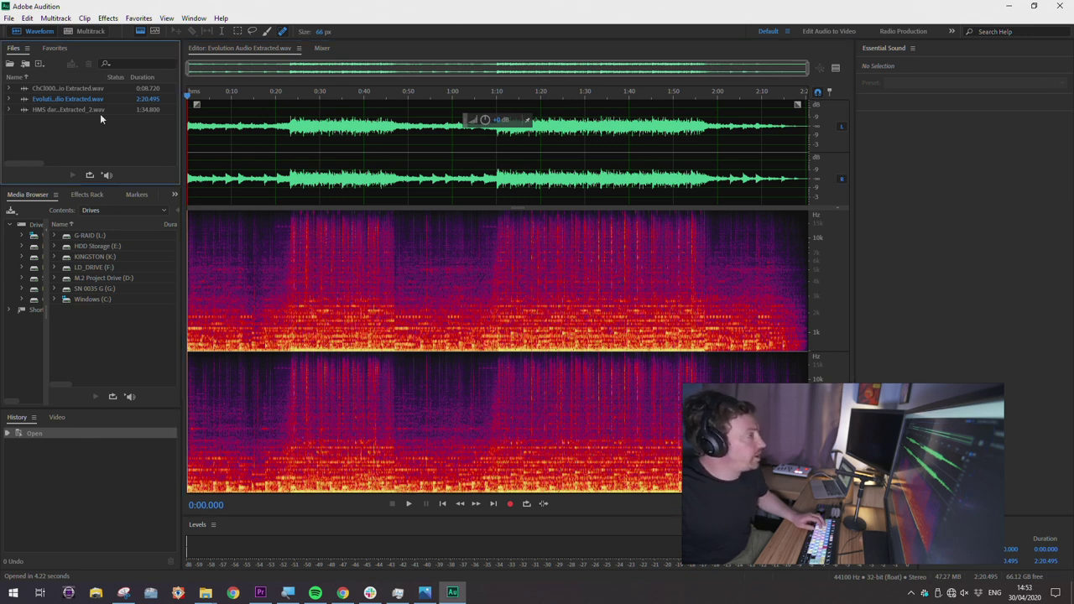
left_click(47, 19)
mouse_move(33, 31)
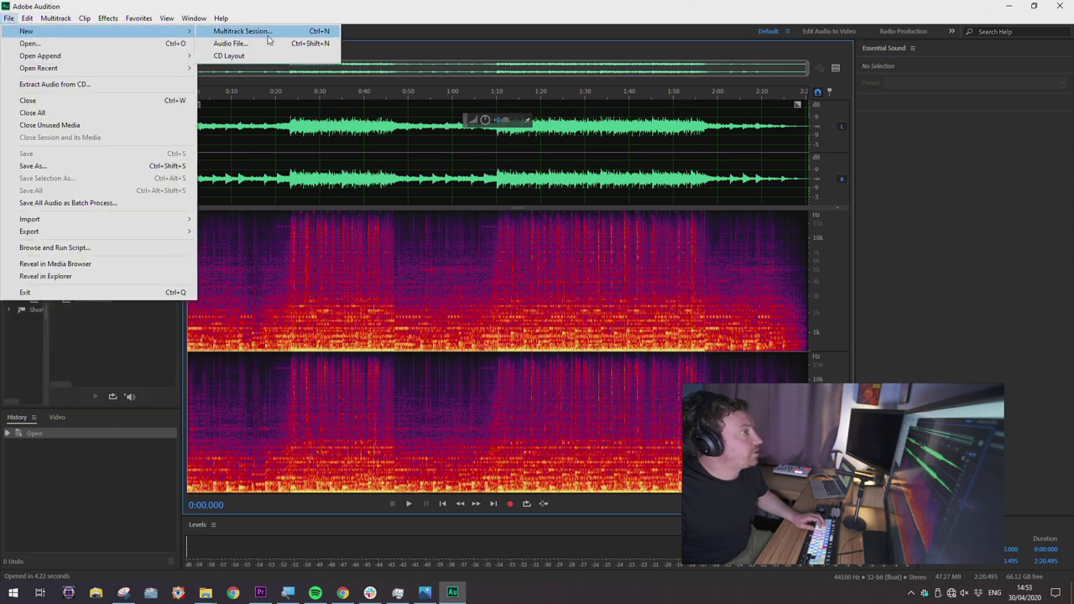
left_click(267, 31)
type("RETIME")
key("Return")
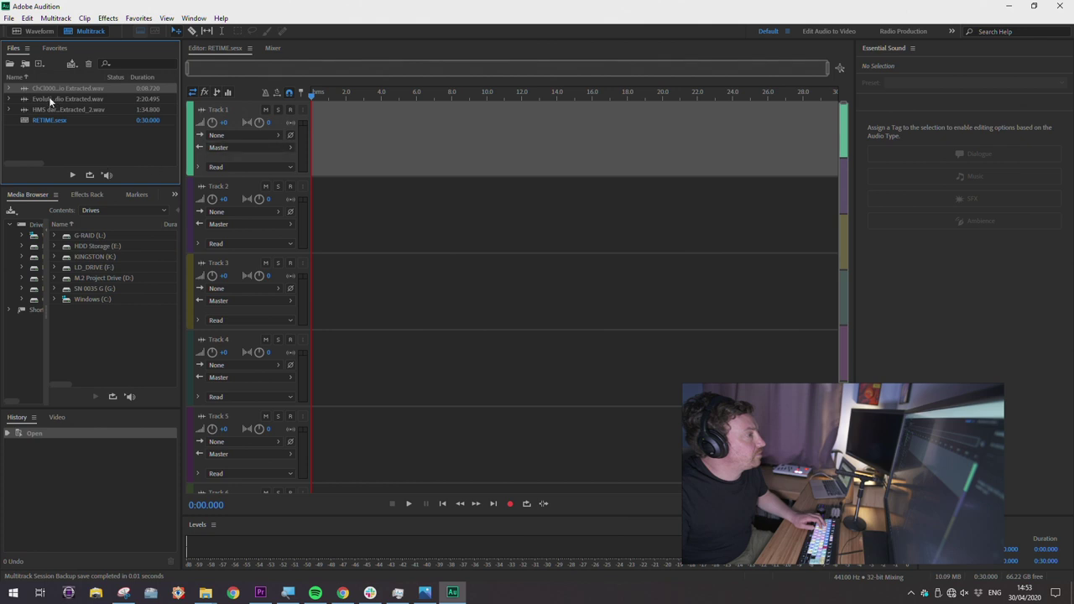
Place the Evolution Audio Extracted file at the start of Track 1 and play its opening
left_click_drag(29, 99, 311, 163)
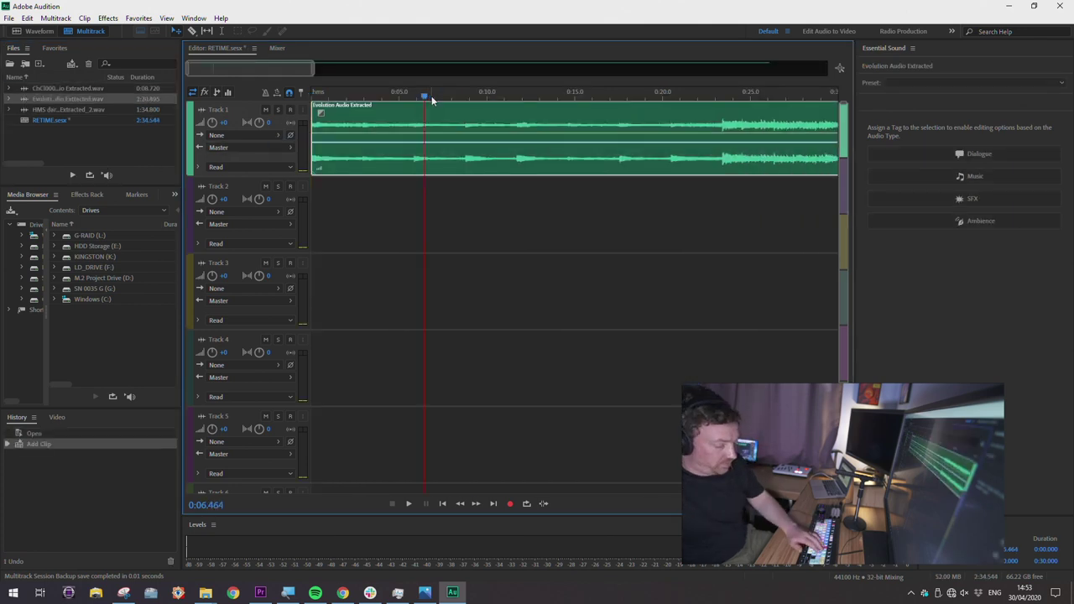
left_click_drag(334, 94, 312, 99)
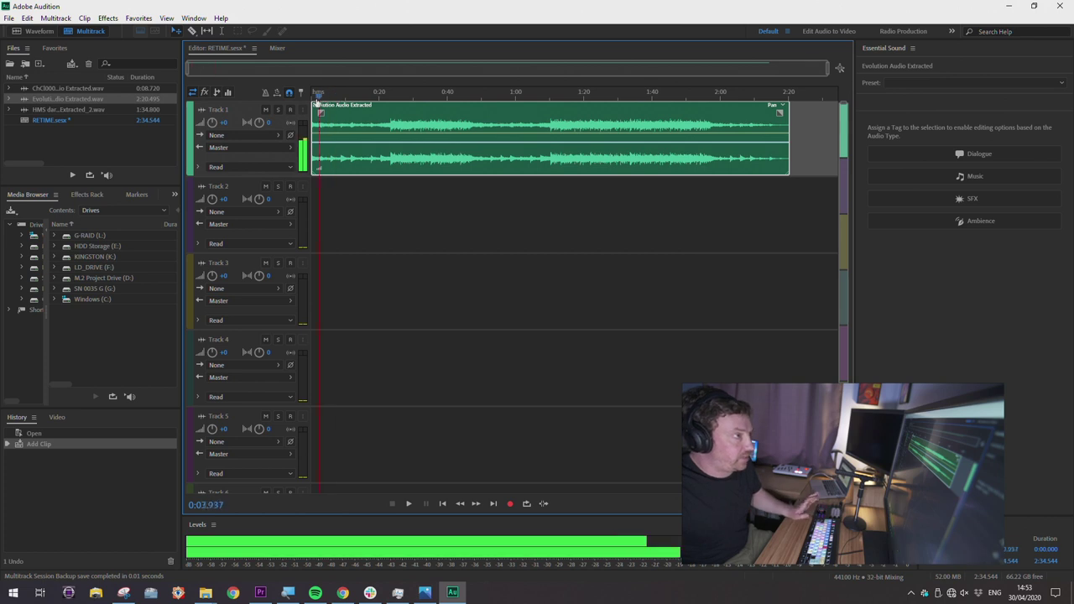
key("space")
key("space")
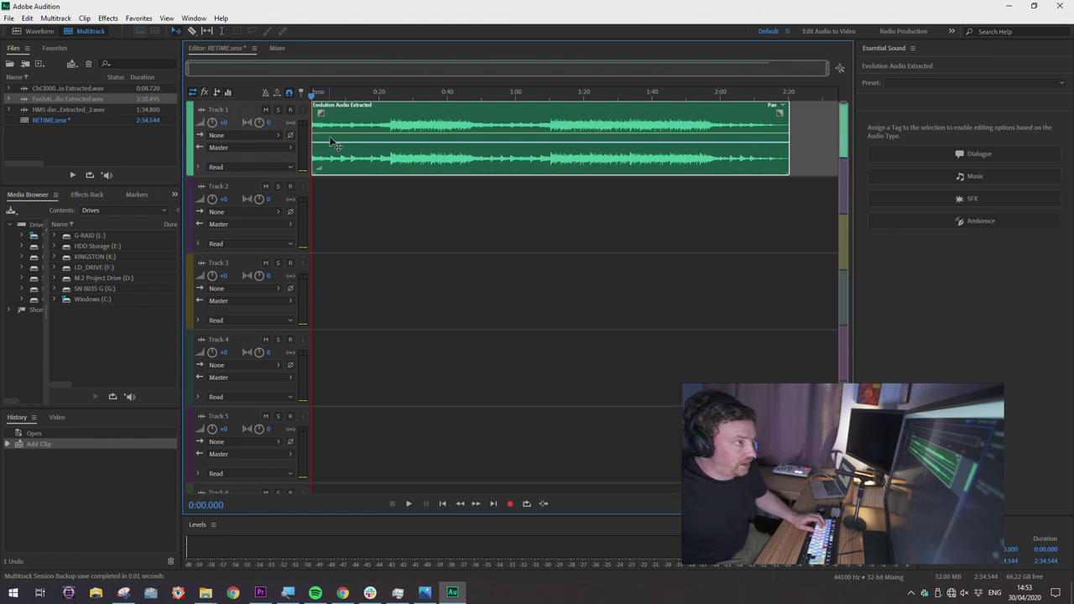
key("space")
key("space")
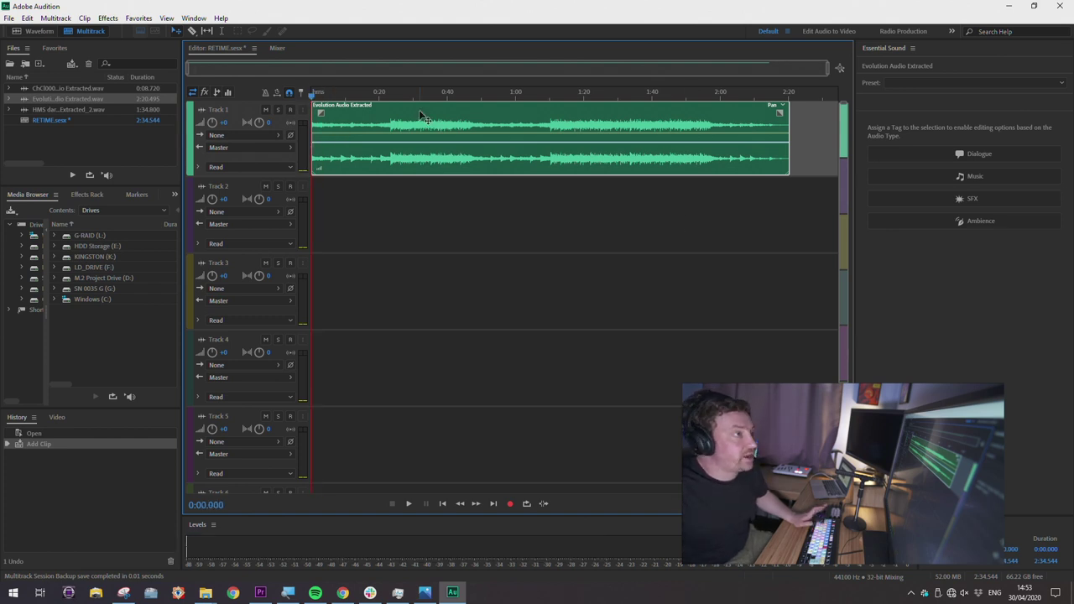
key("space")
key("space")
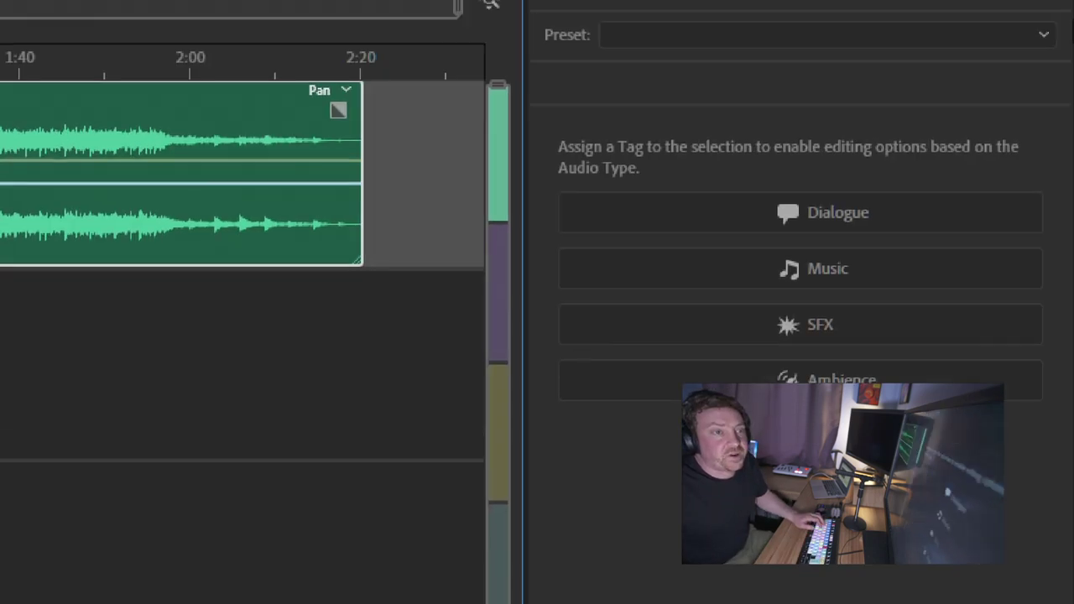
Tag the Evolution clip as Music and enable its Duration settings with the Remix method
left_click(911, 271)
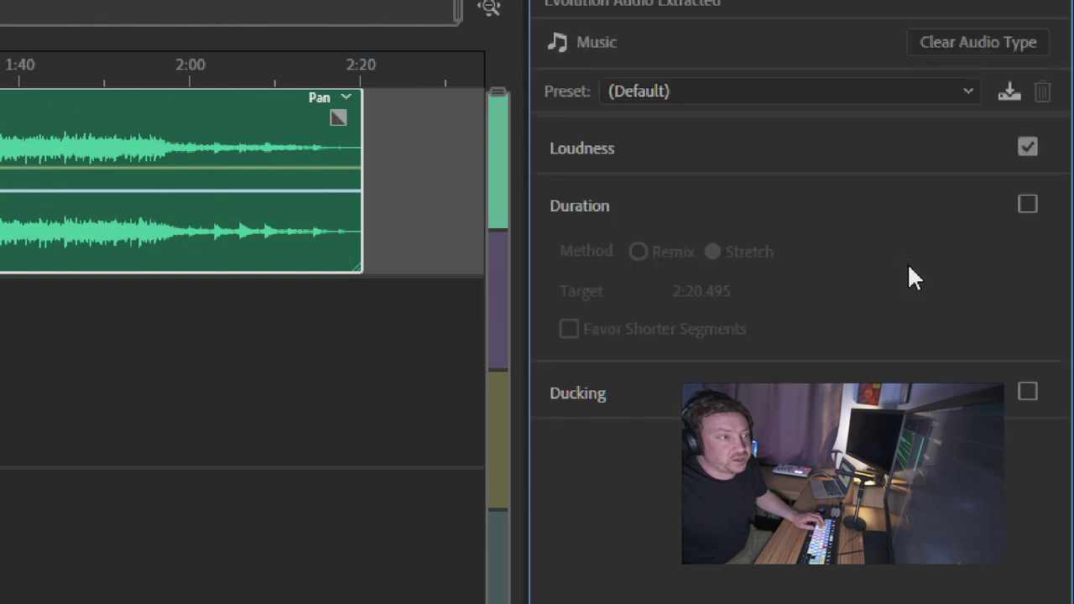
left_click(1027, 206)
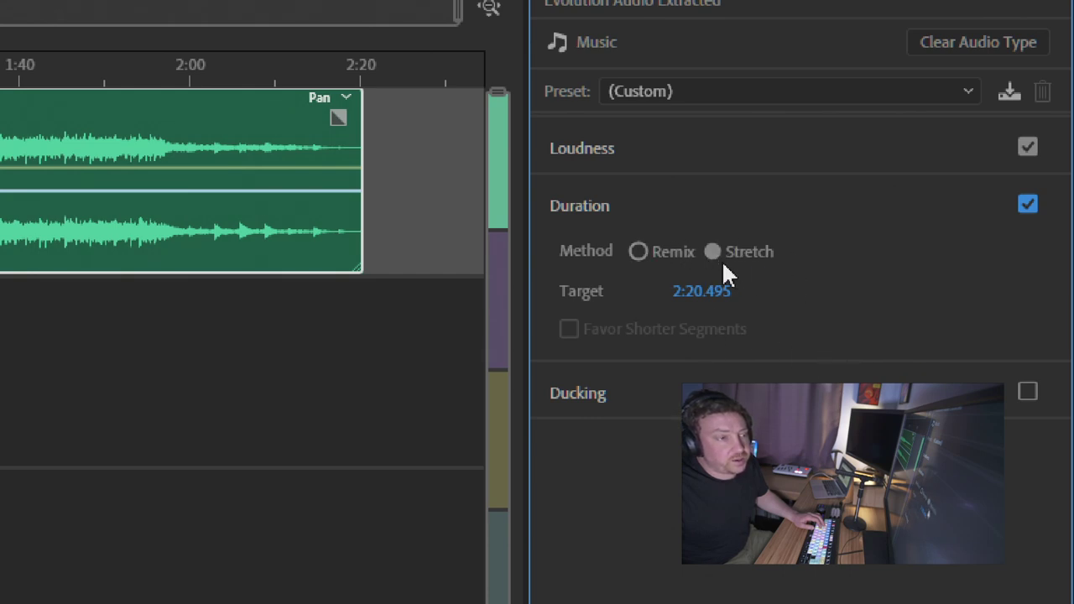
left_click(639, 251)
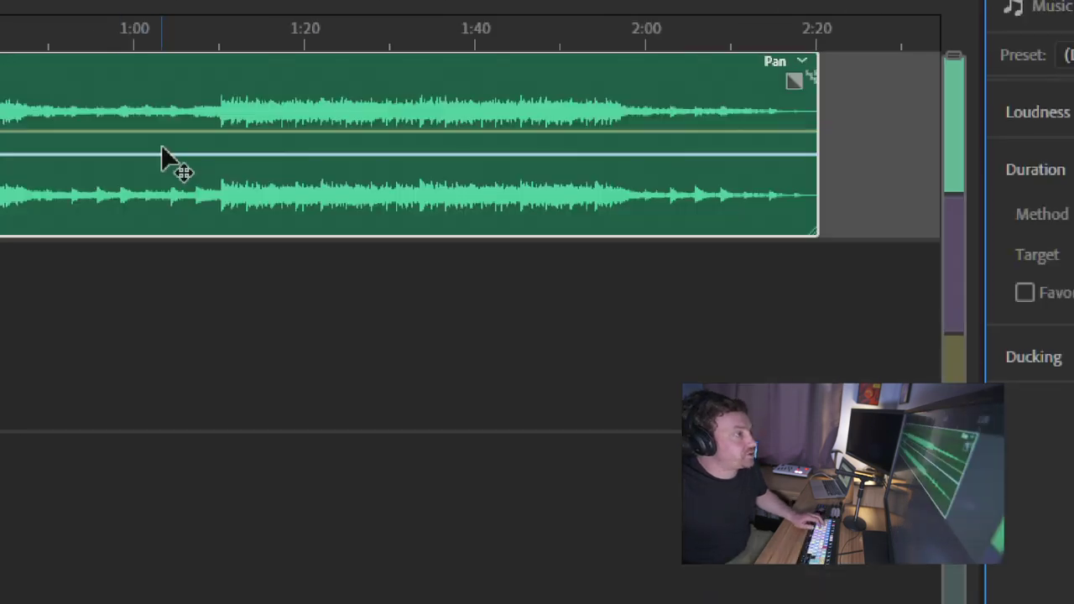
Set the Evolution clip's remix target duration to about 4 minutes
left_click(694, 252)
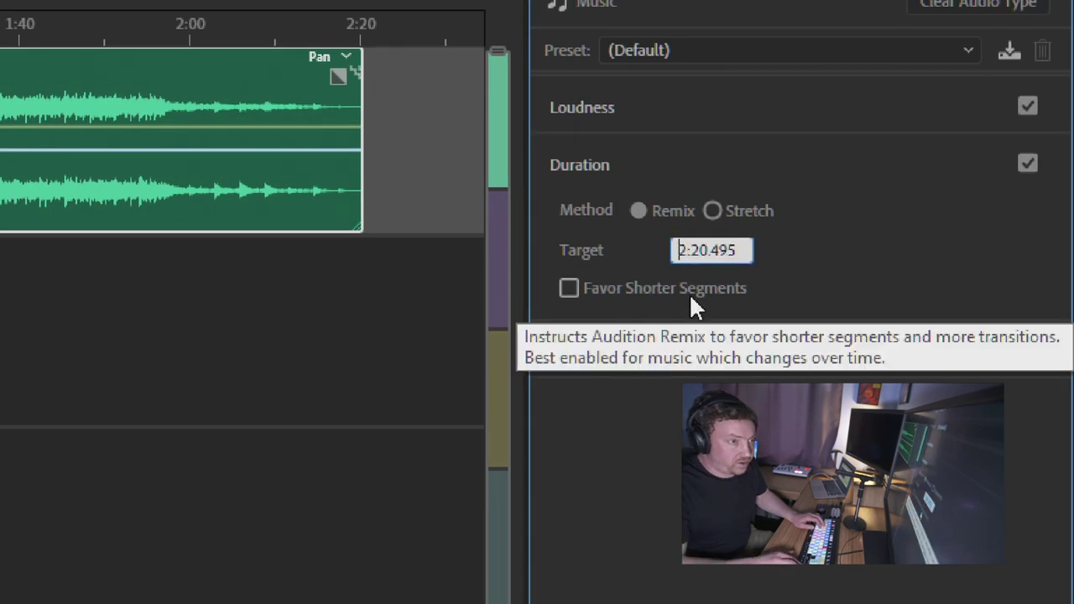
key("Delete")
type("4")
key("Right")
key("Right")
key("Right")
key("Right")
key("BackSpace")
key("BackSpace")
key("BackSpace")
key("BackSpace")
type(":00.")
key("Return")
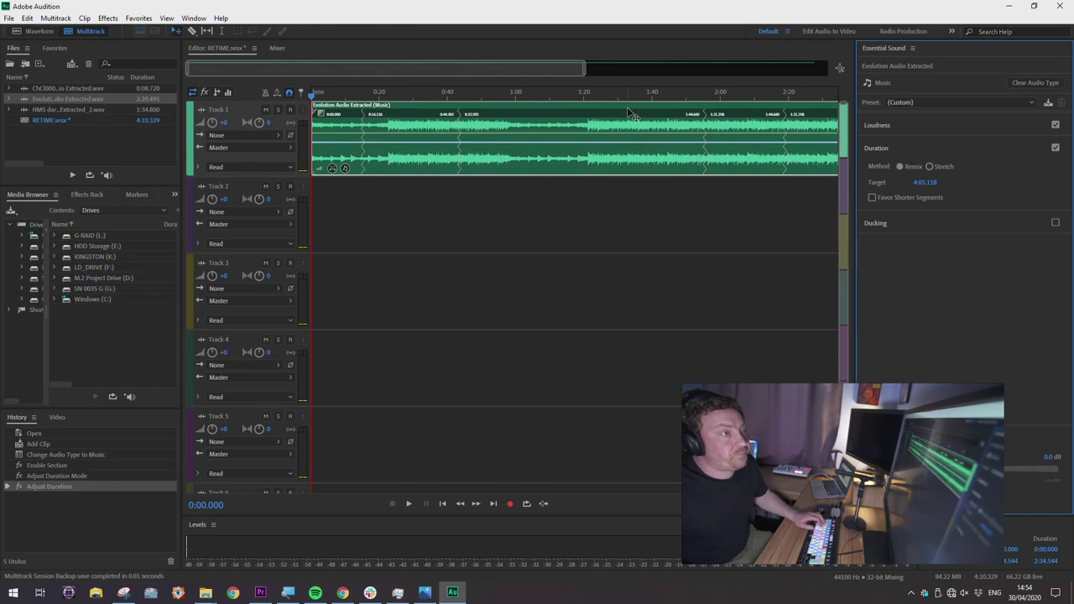
Play the remixed Evolution clip from about 2:20 and show its full length in the session
left_click(792, 94)
key("space")
key("space")
left_click_drag(585, 69, 932, 71)
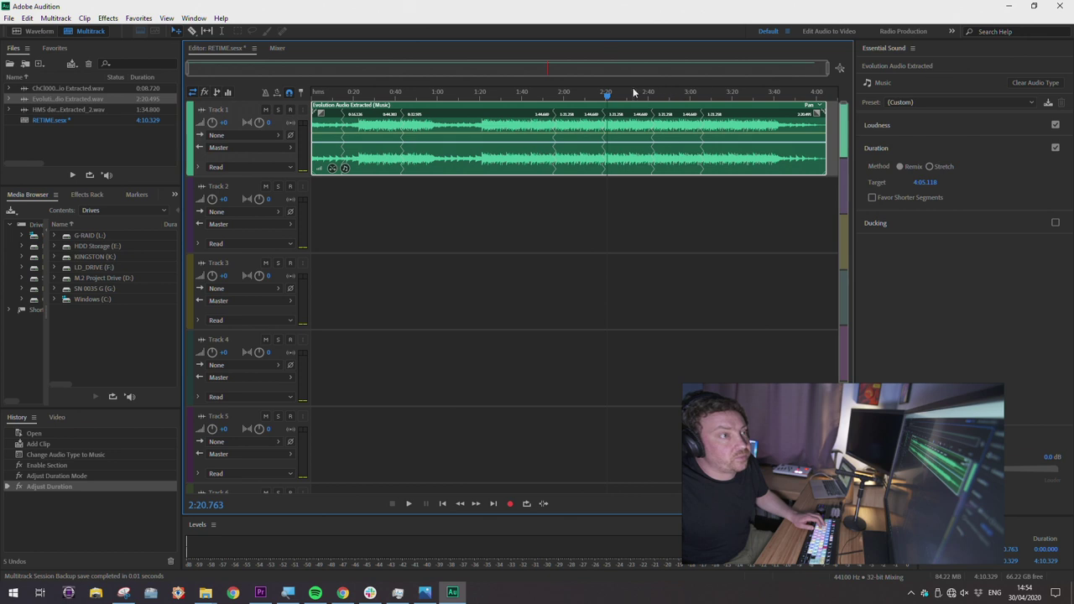
Play the remixed Evolution clip around 0:20, 0:40 and 1:20, and check the edit points between about 1:55 and 2:20
key("space")
left_click(356, 93)
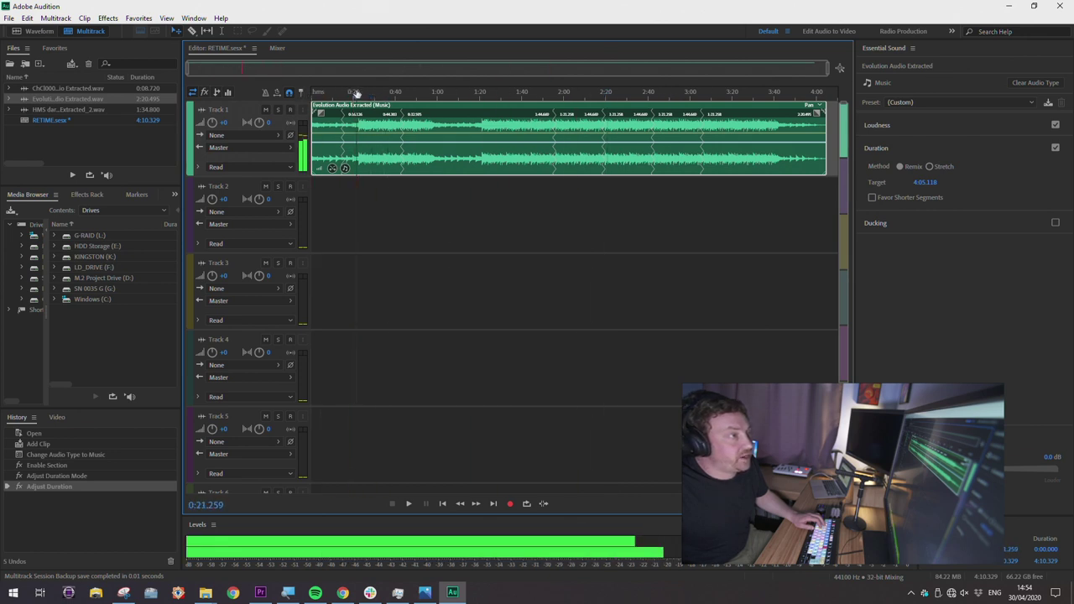
left_click(401, 92)
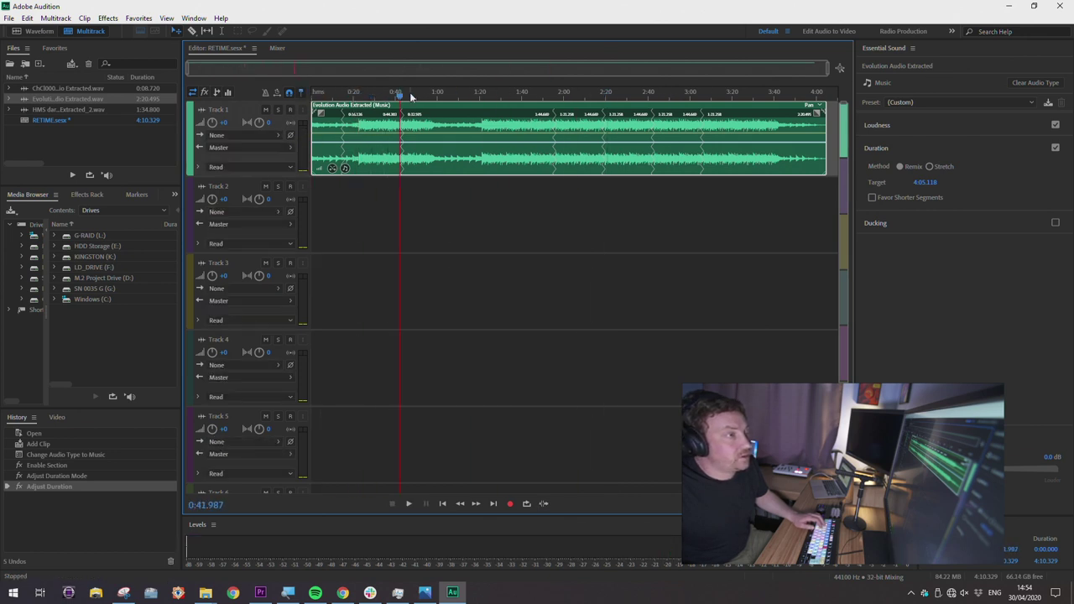
left_click(484, 93)
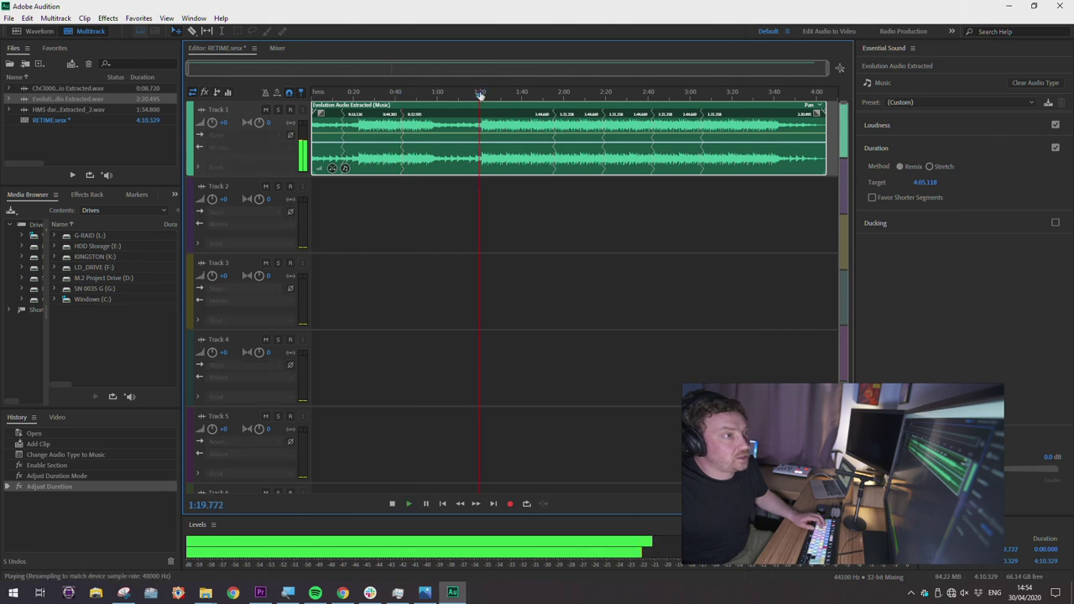
left_click(550, 92)
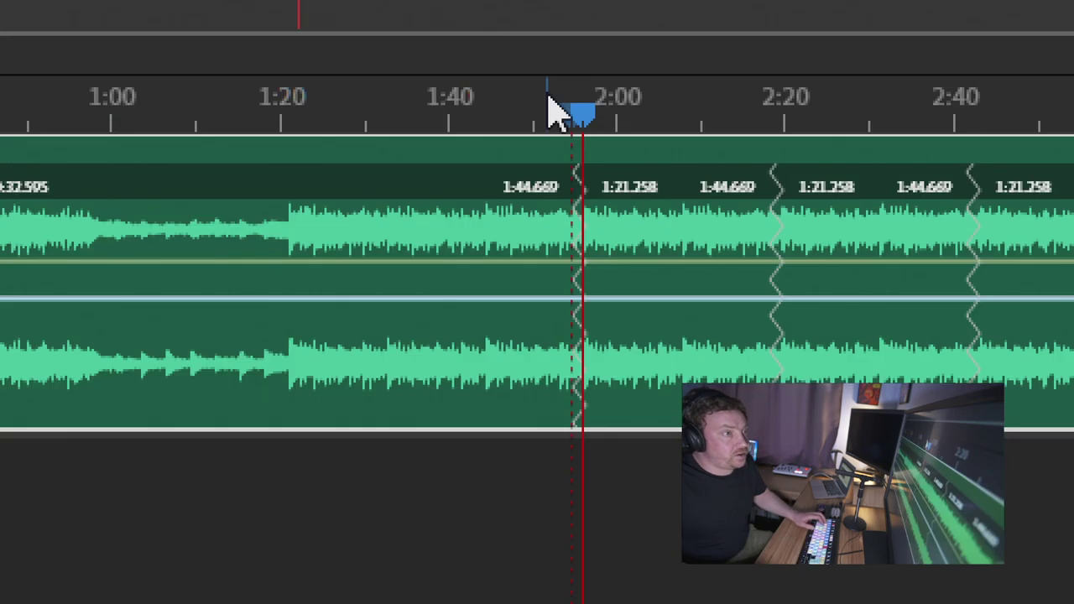
left_click(551, 97)
left_click_drag(570, 118, 663, 122)
key("equal")
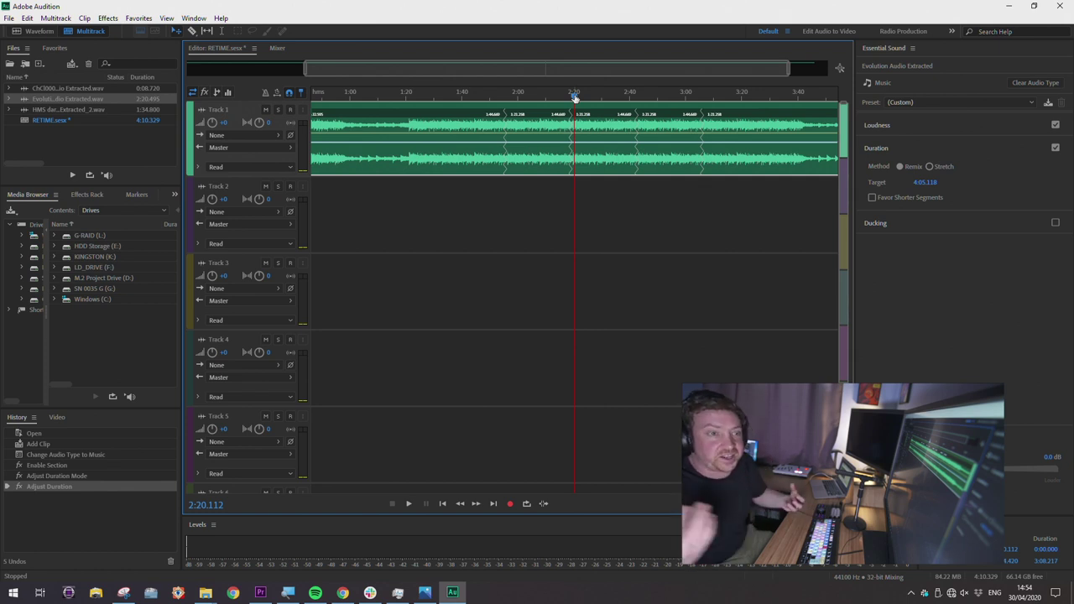
Play the ending of the remixed Evolution clip from about 3:39
left_click(798, 94)
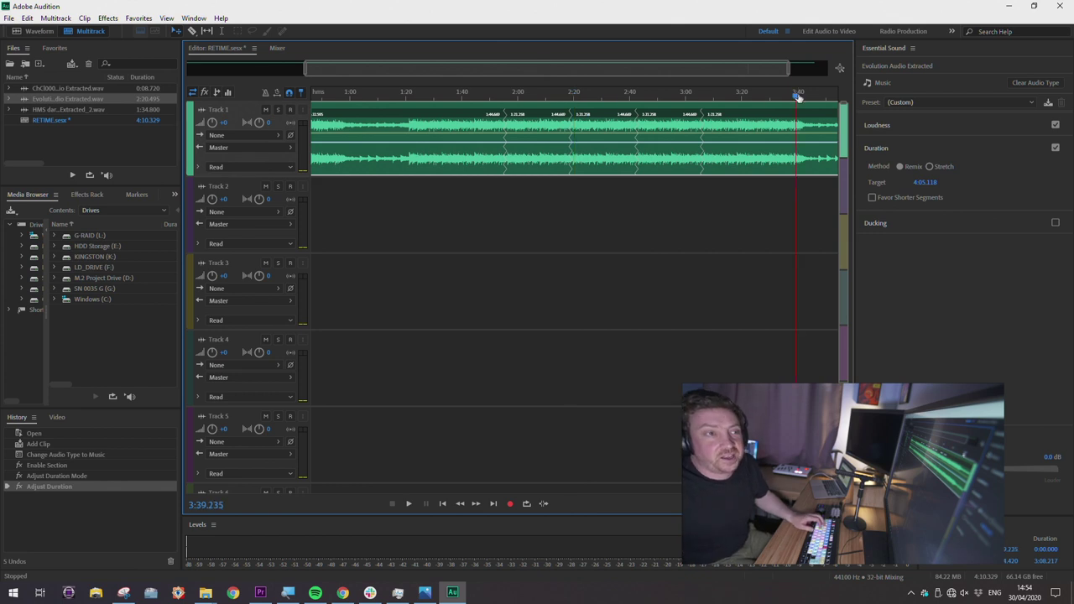
key("space")
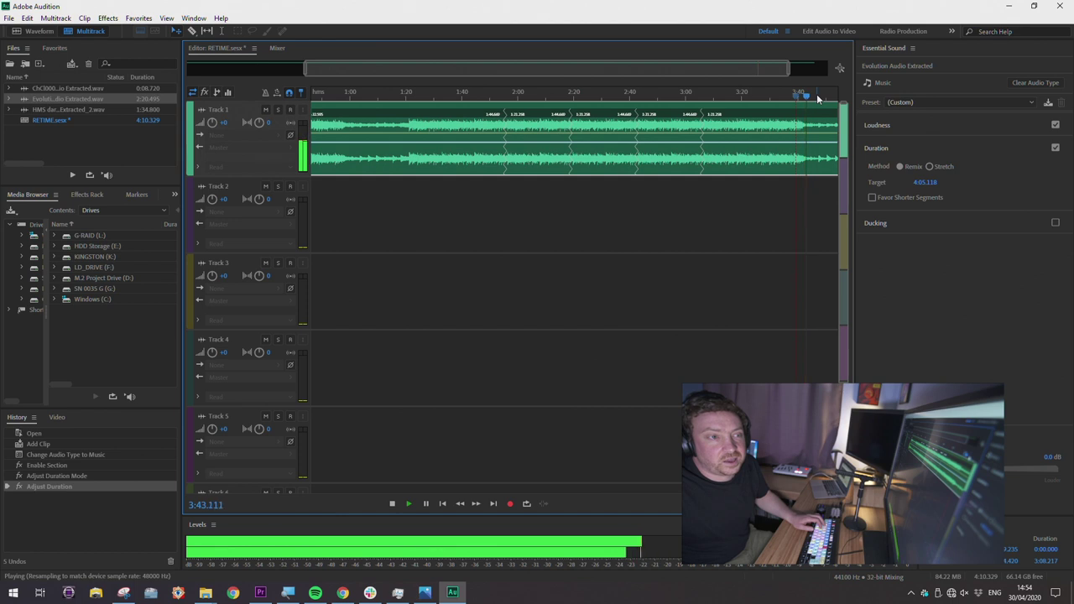
key("space")
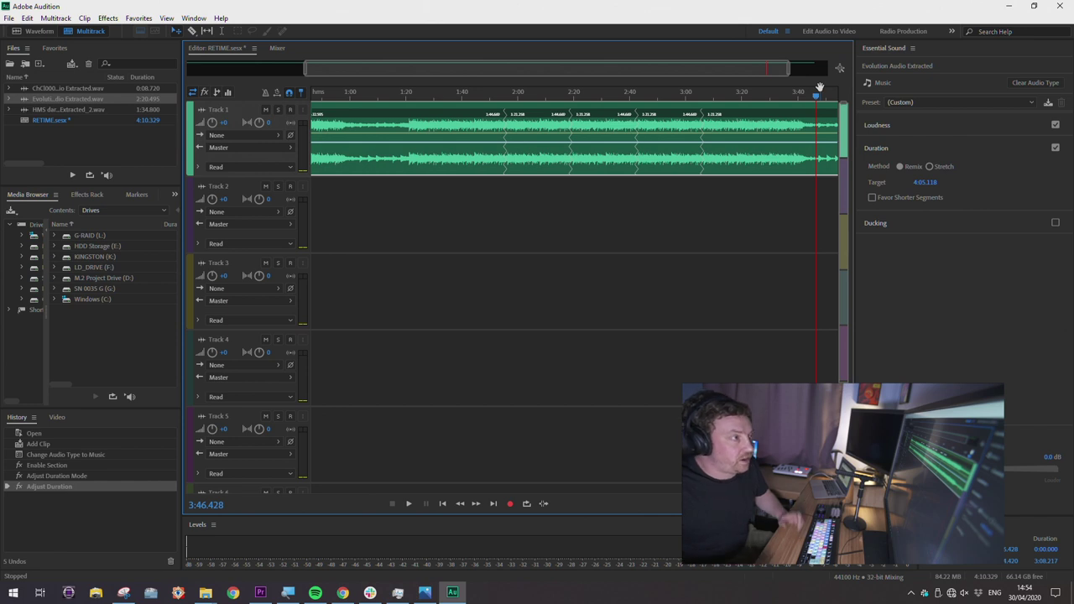
Start a multitrack mixdown export of the selected clips only
left_click(29, 18)
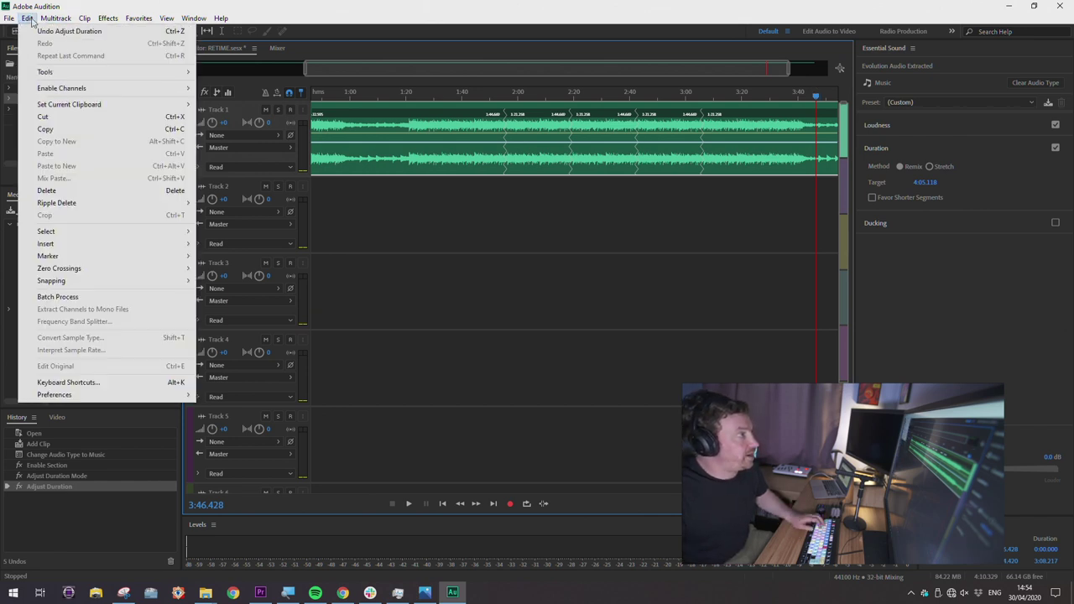
mouse_move(10, 18)
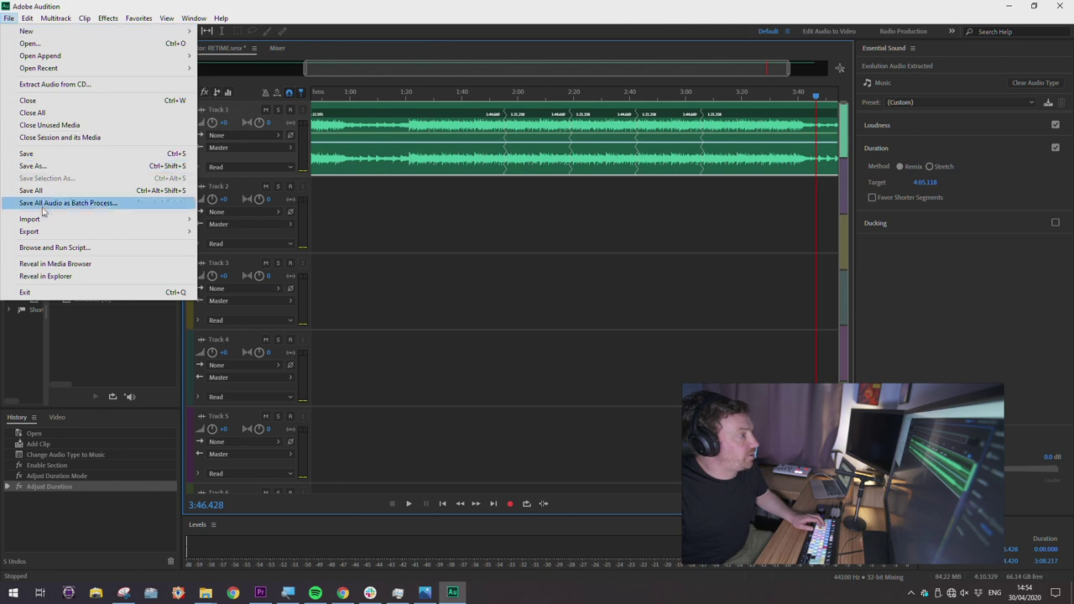
mouse_move(188, 231)
mouse_move(262, 290)
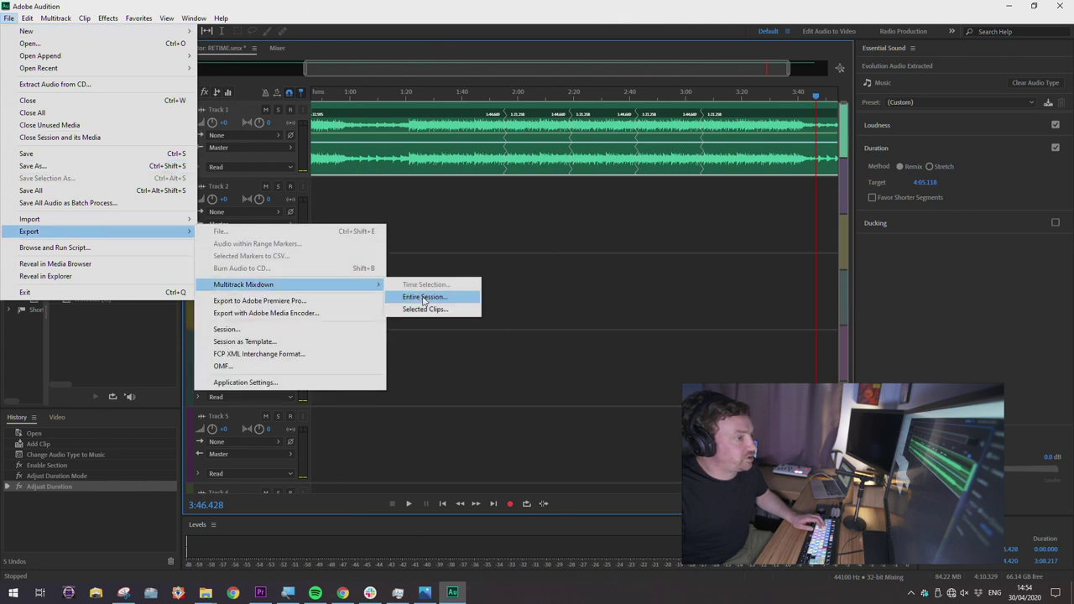
left_click(438, 309)
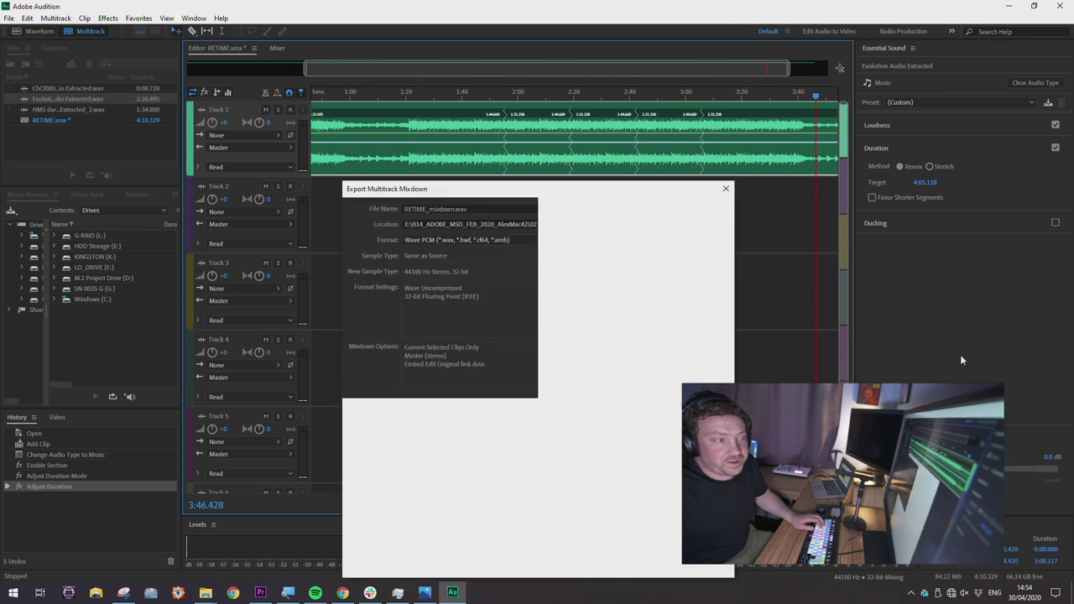
Export the mixdown to the Desktop as RETIME_mixdown in Wave PCM format
left_click(699, 224)
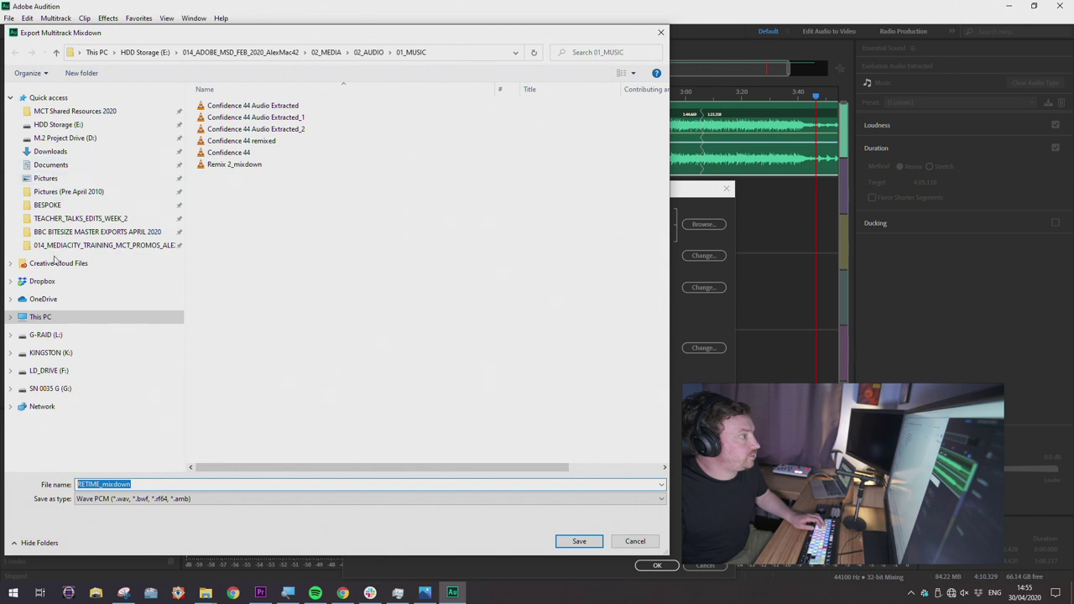
left_click(43, 320)
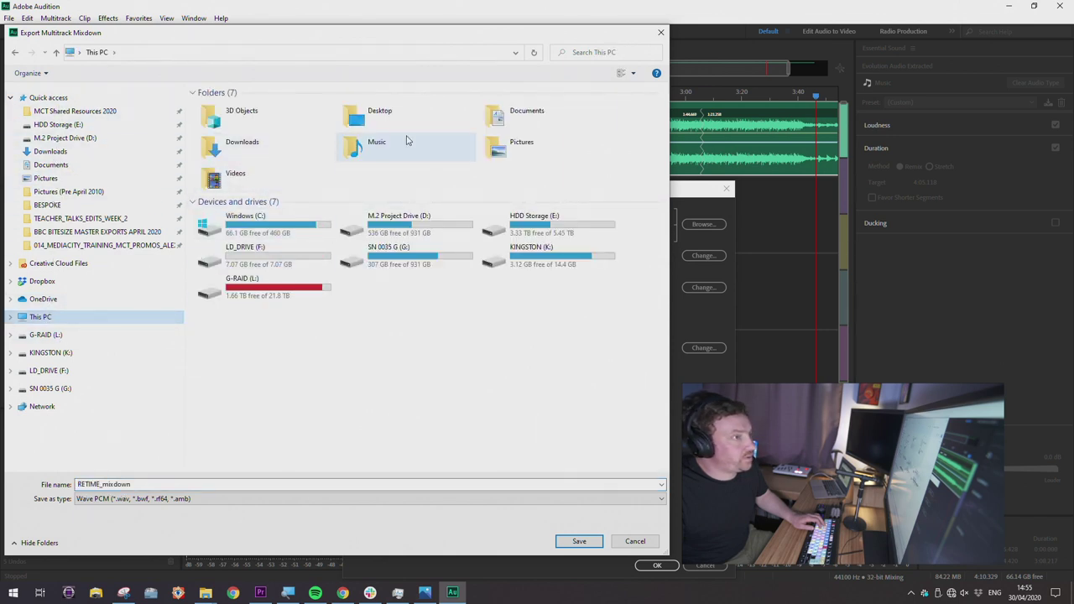
double_click(375, 118)
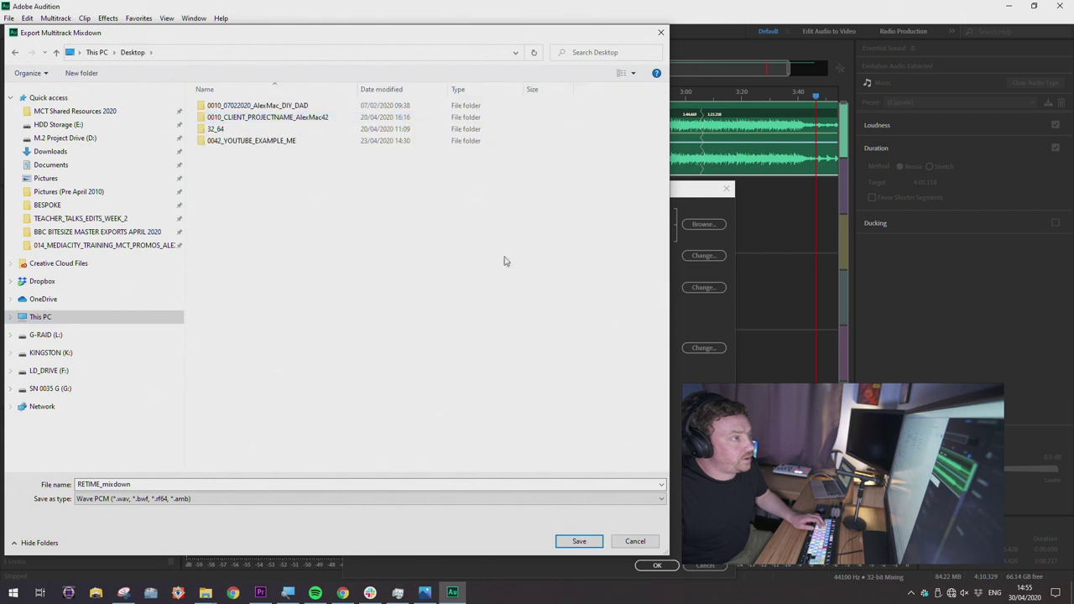
left_click(579, 541)
left_click(650, 565)
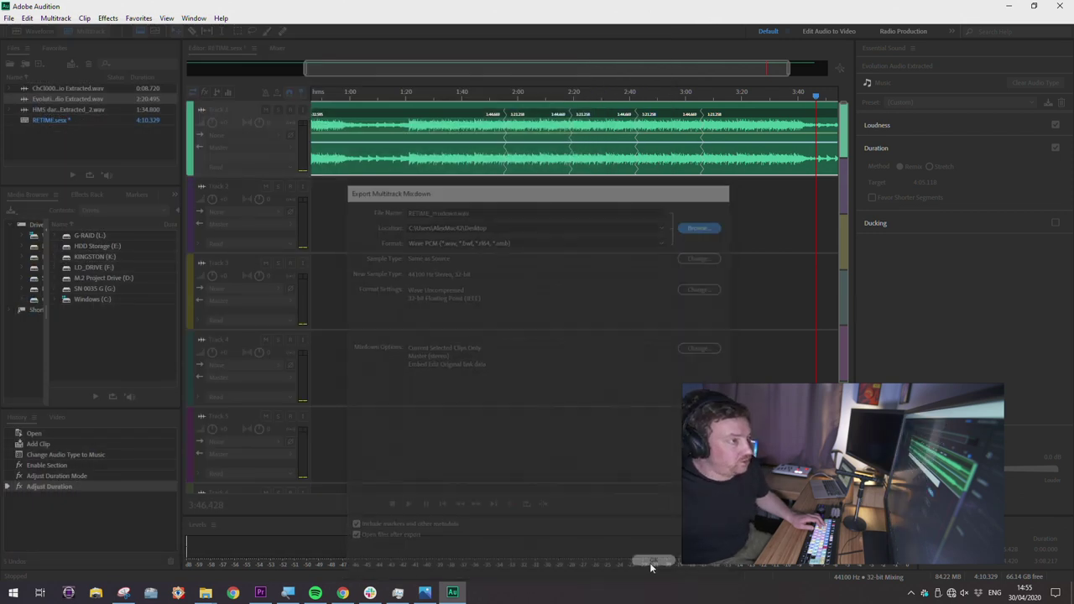
Show the Windows desktop, move the RETIME_mixdown PKF file away from the other icons and try to open it
left_click(1009, 6)
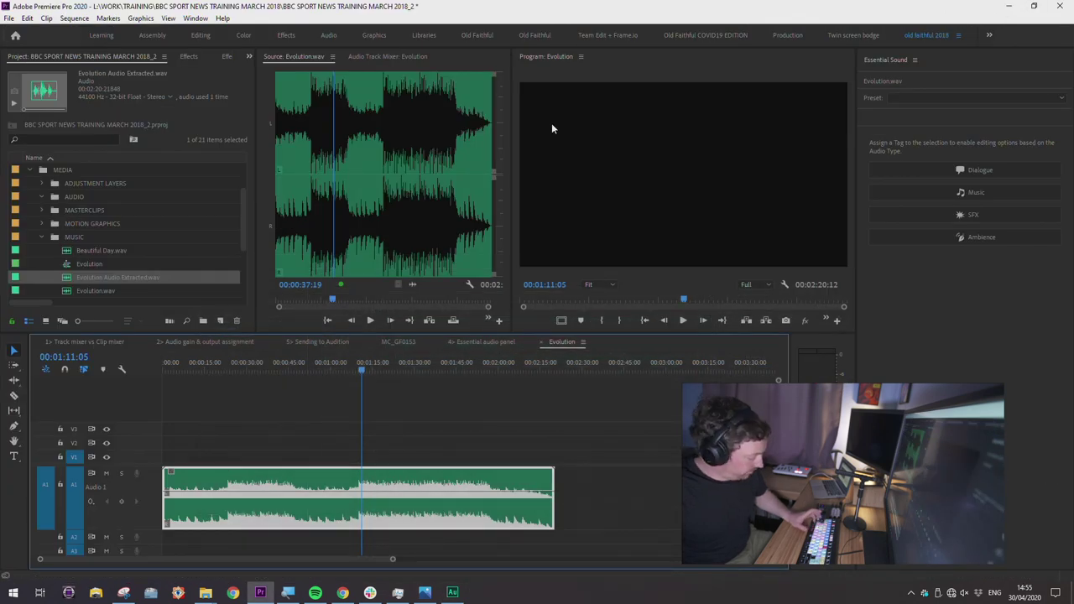
key("super+d")
left_click_drag(21, 361, 374, 178)
right_click(366, 174)
key("Escape")
double_click(374, 177)
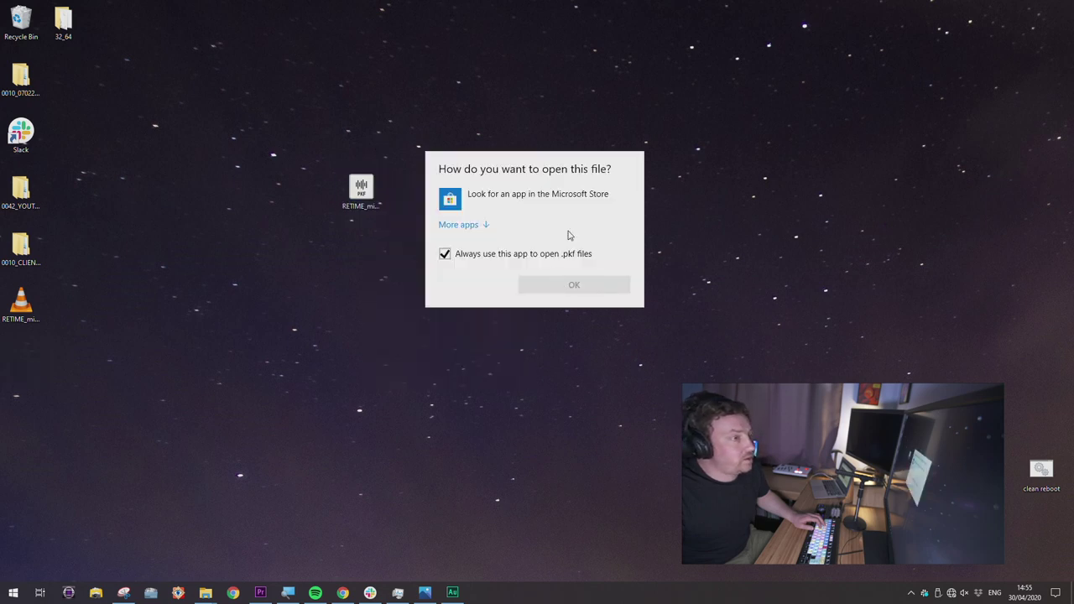
key("Escape")
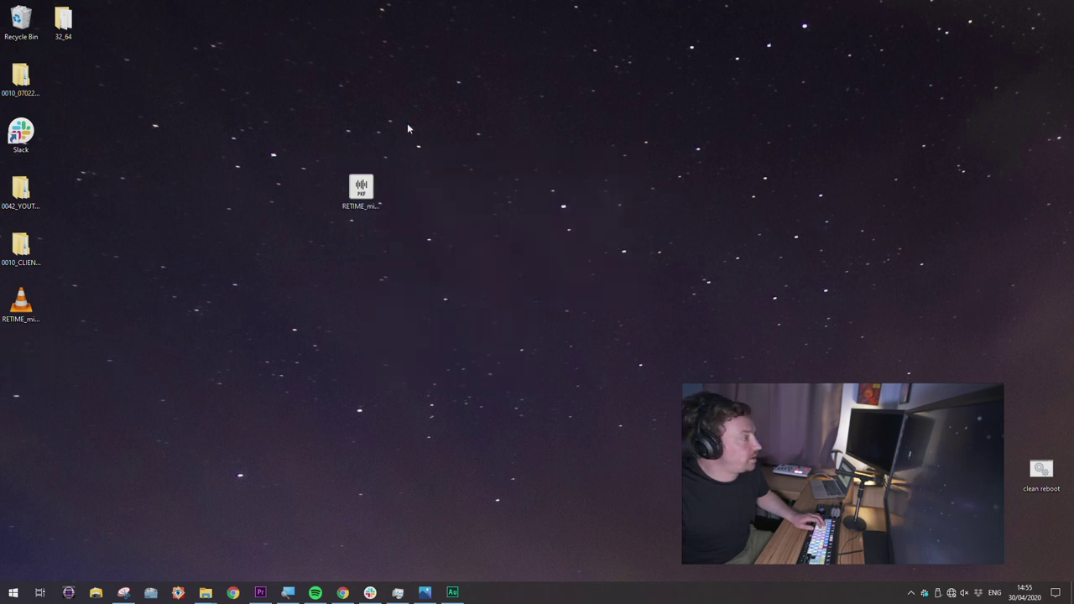
Play RETIME_mixdown.wav from the desktop in VLC at about 82% volume, skip close to its end and minimise the player
double_click(19, 302)
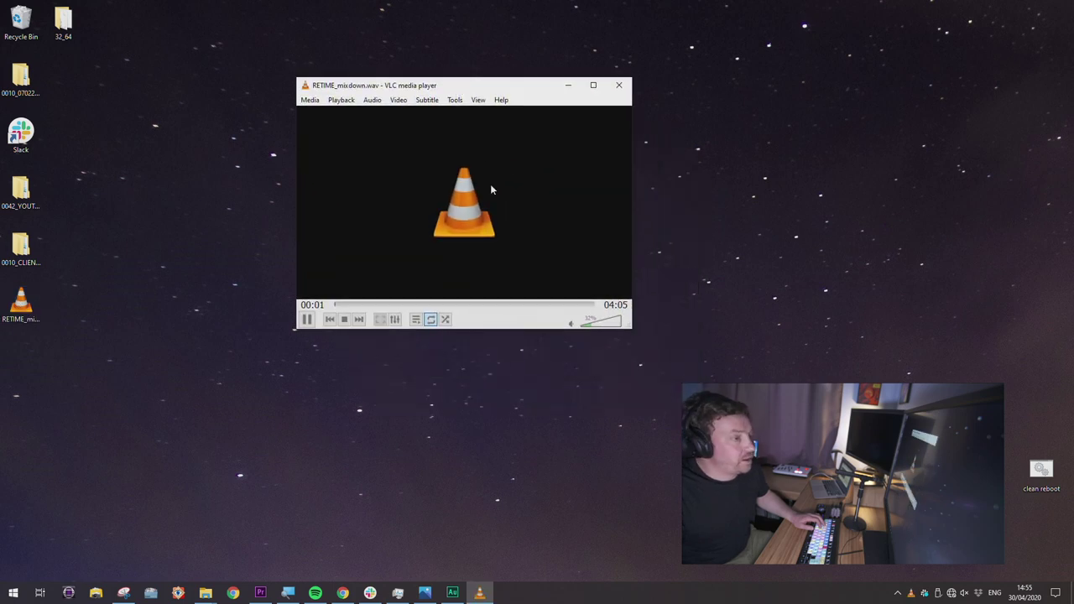
left_click_drag(575, 327, 610, 322)
left_click(588, 306)
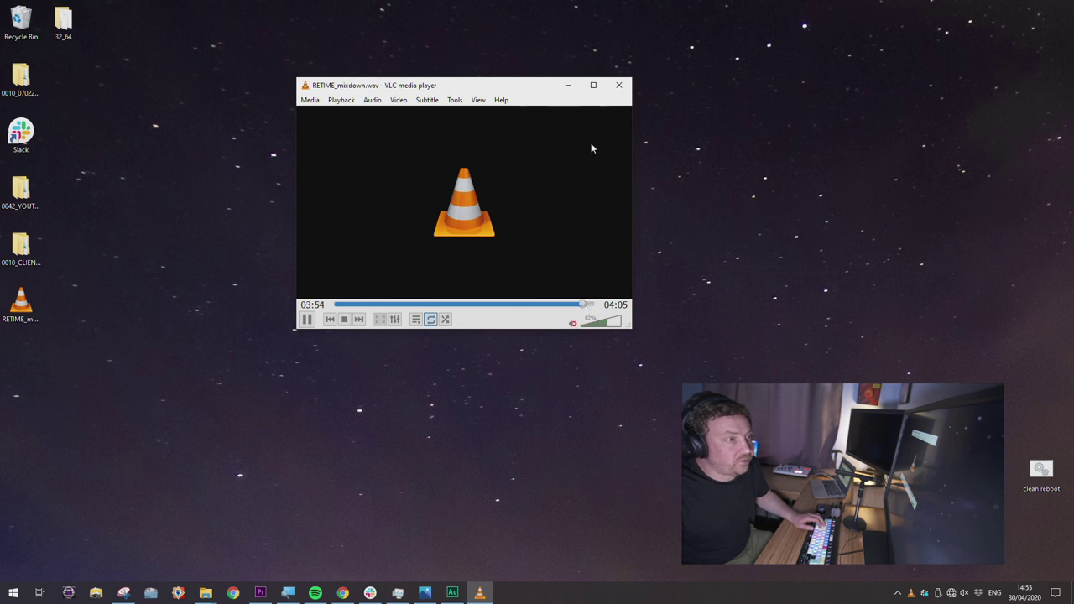
left_click(568, 85)
Switch to Premiere Pro and collapse the MUSIC and MEDIA bins in the project
left_click(260, 593)
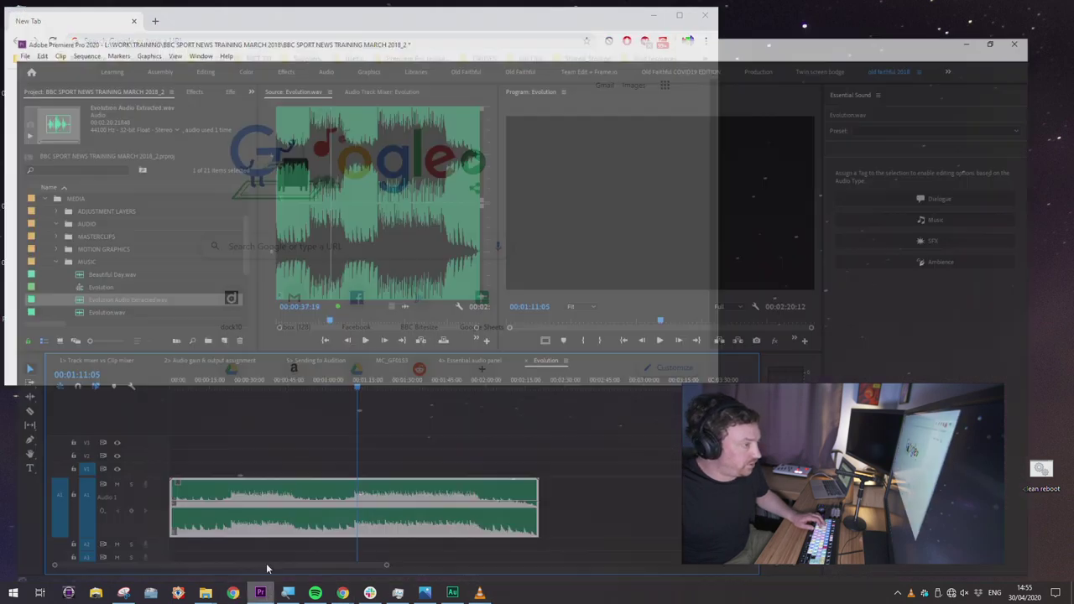
left_click(44, 239)
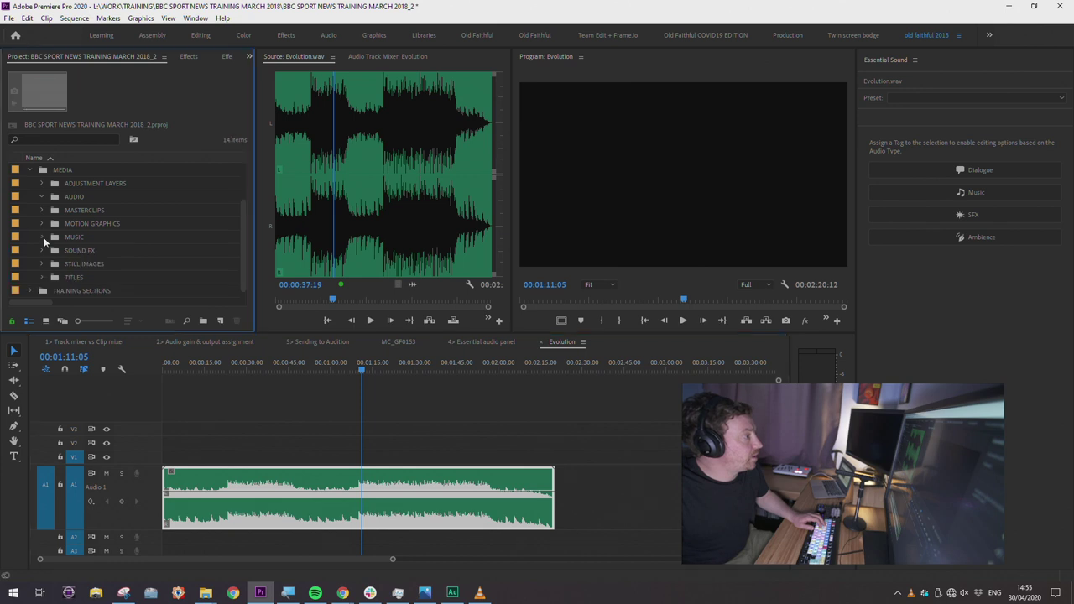
left_click(30, 172)
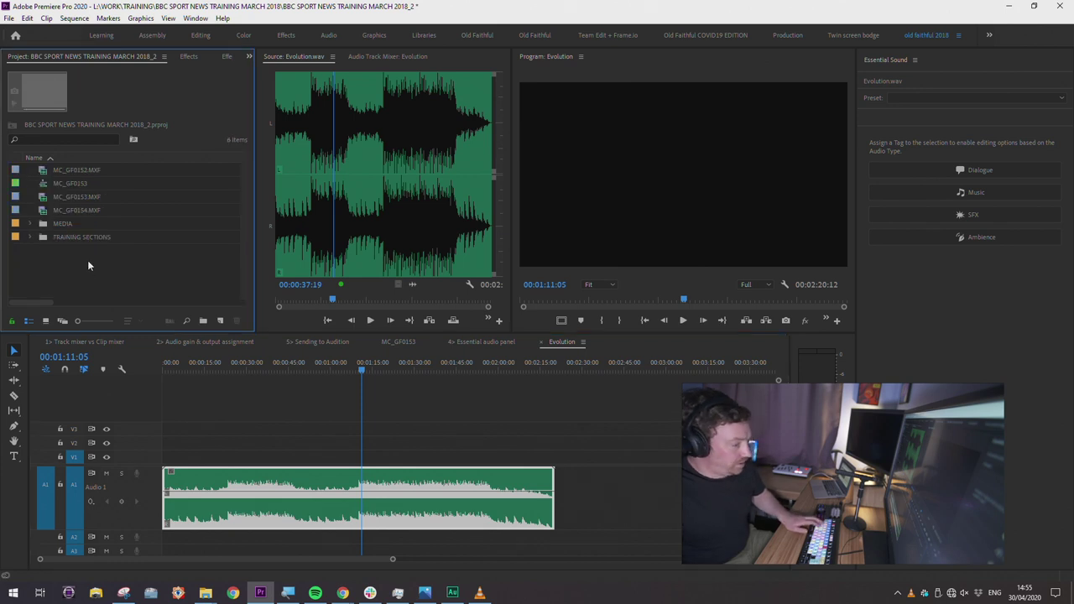
Import RETIME_mixdown from the Desktop into the project, load it in the Source Monitor and scrub to its end
double_click(88, 265)
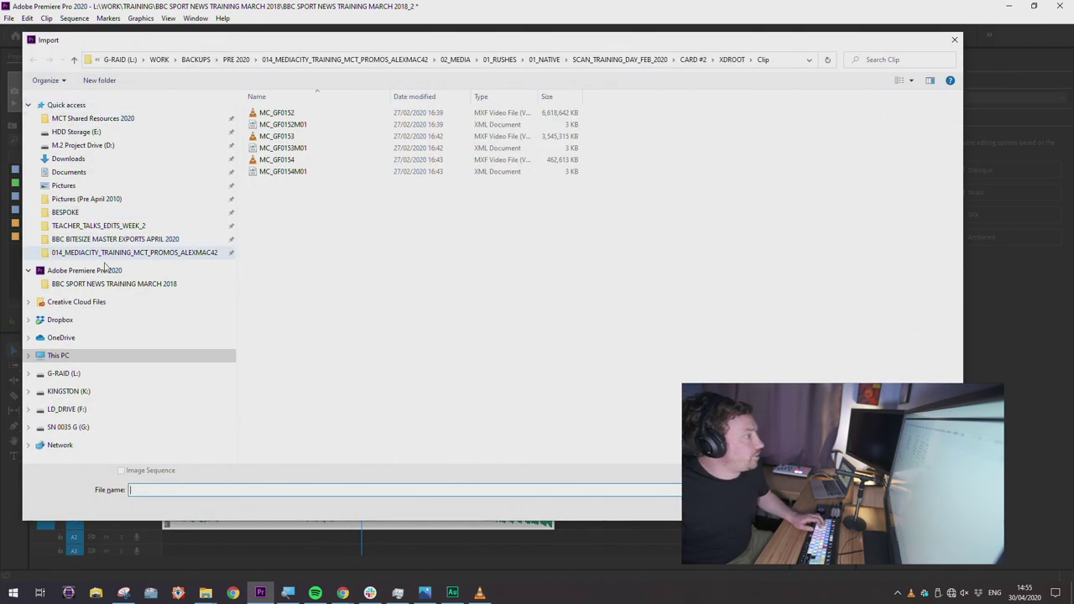
left_click(70, 354)
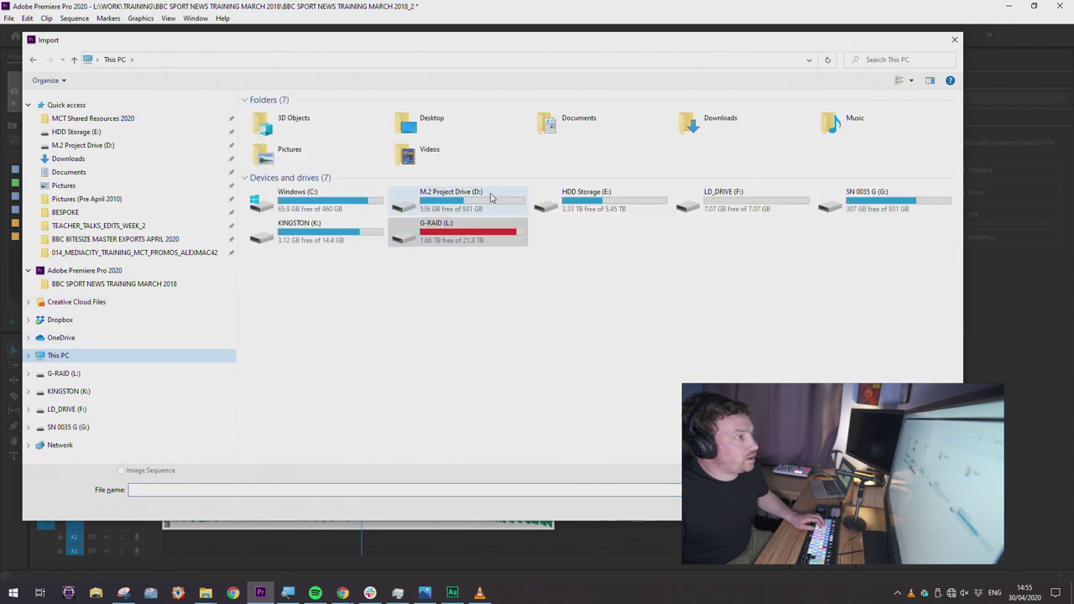
double_click(420, 122)
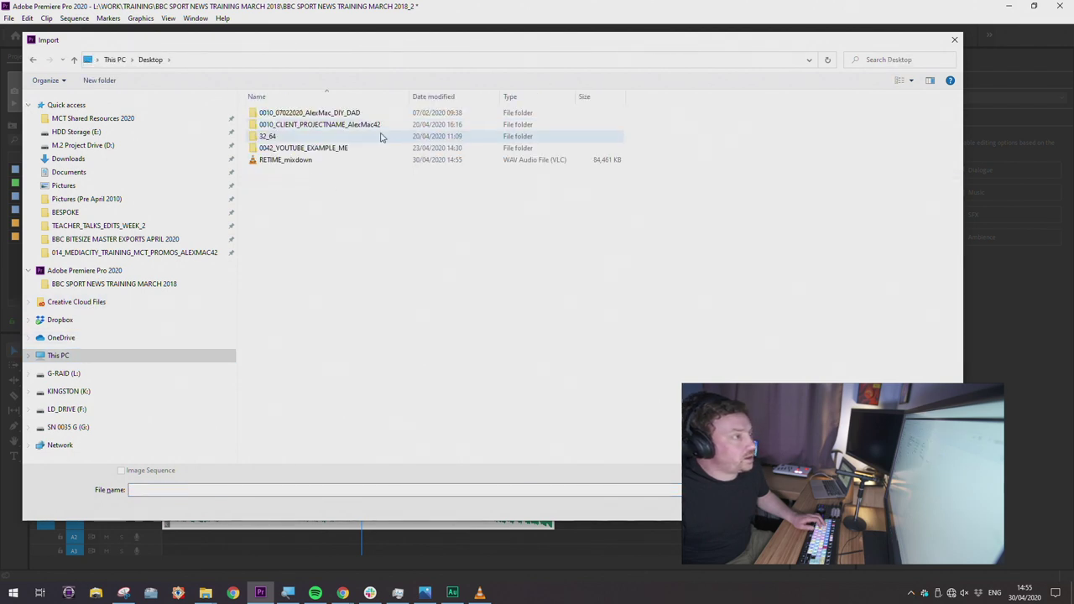
left_click(309, 165)
double_click(309, 162)
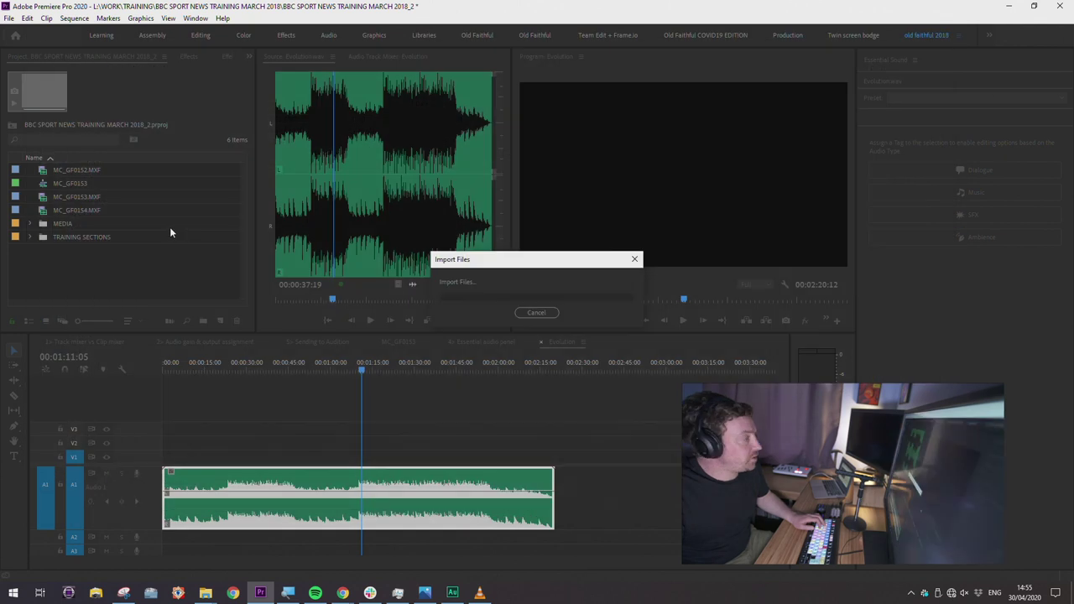
left_click_drag(46, 239, 372, 195)
left_click_drag(385, 299, 603, 291)
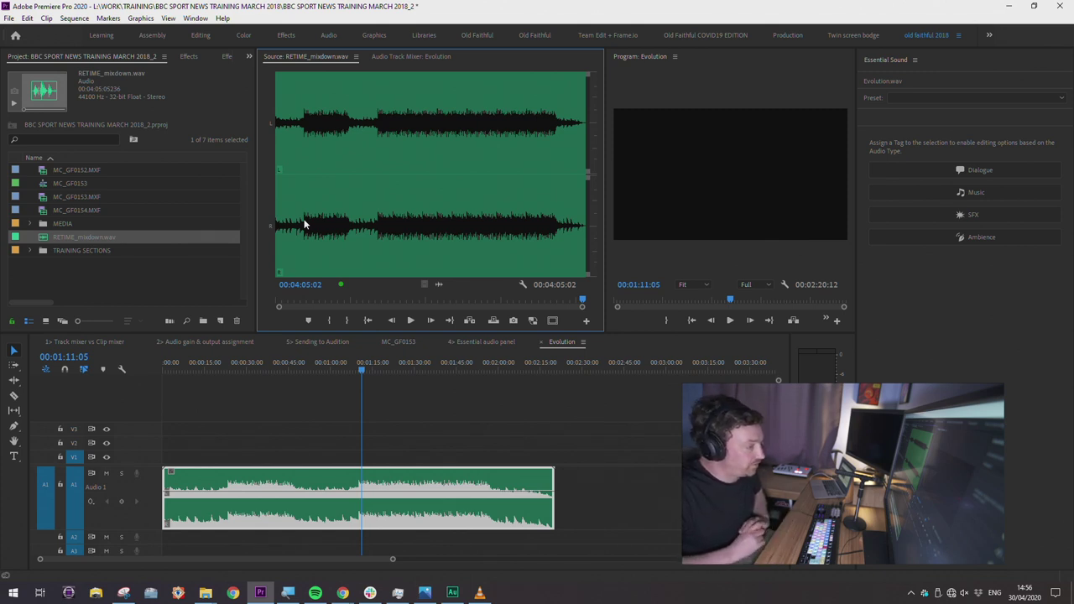
Switch to the Scan MCT webinar #3 presentation in Chrome and present it full screen from slide 5
mouse_move(342, 592)
left_click(284, 551)
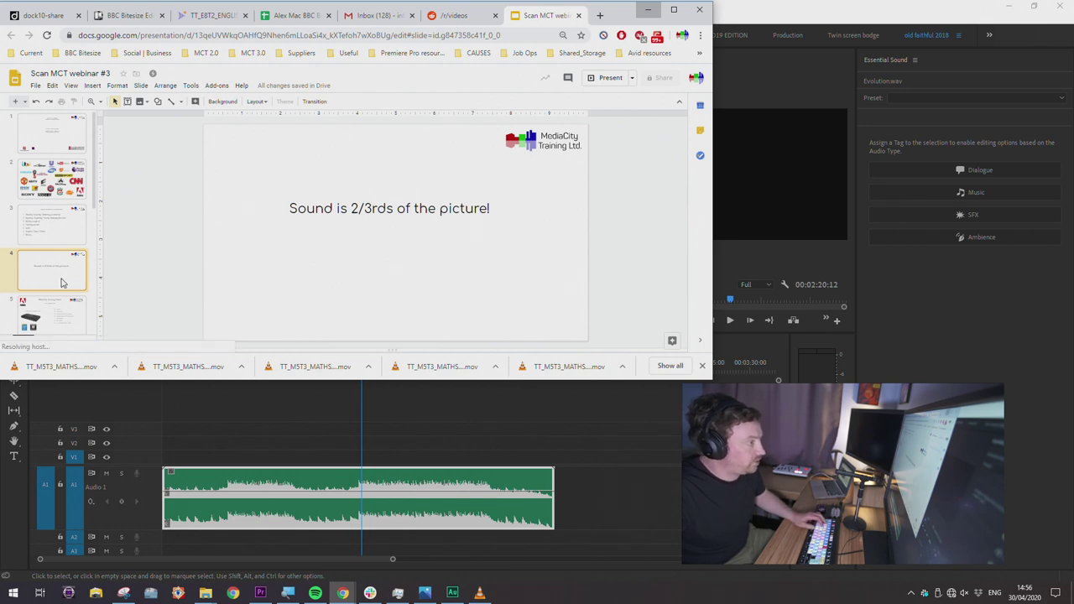
left_click(55, 307)
left_click(603, 79)
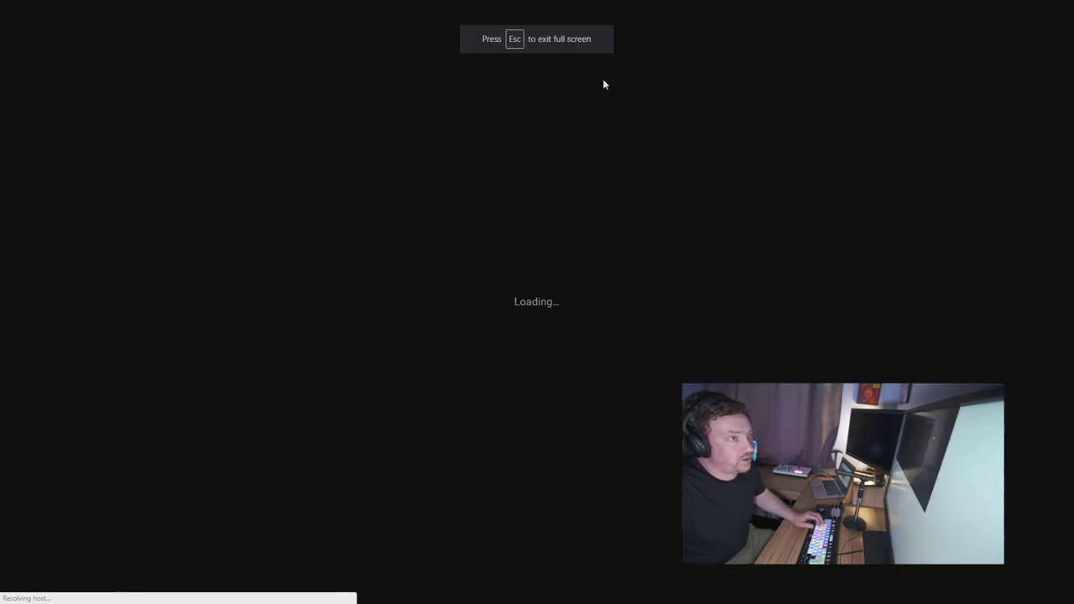